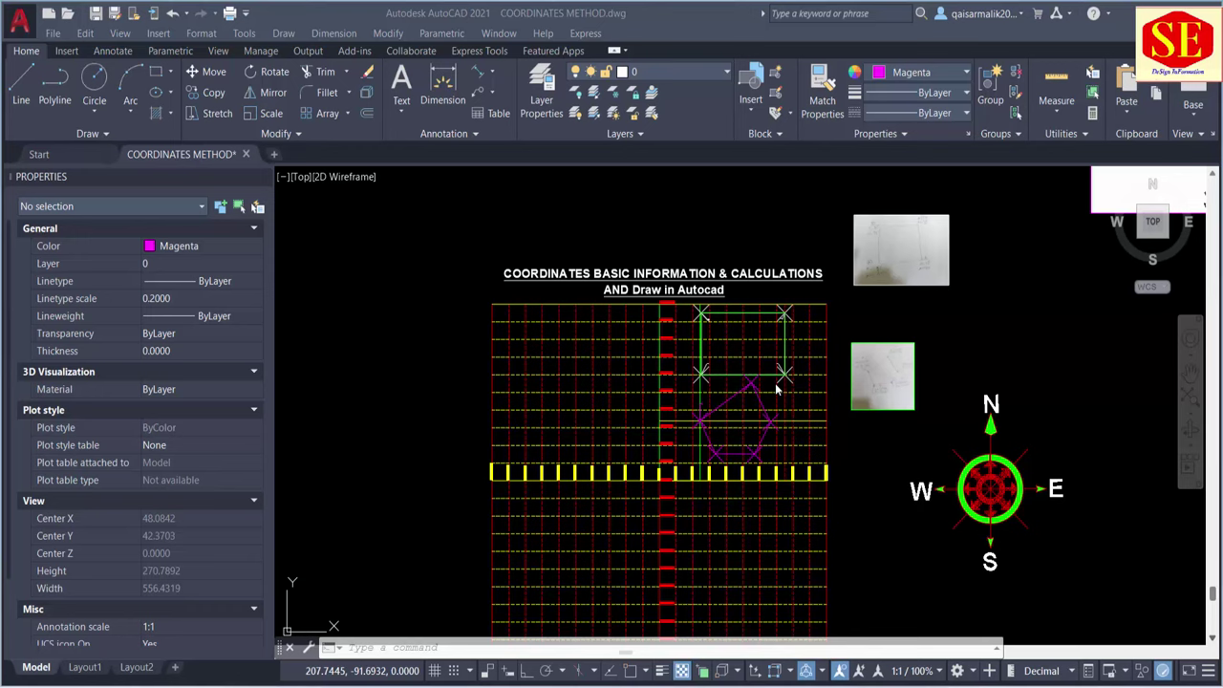
# Zoom in and out and pan the grid sheet down and left to look over the drawing.
pyautogui.scroll(2, 737, 304)
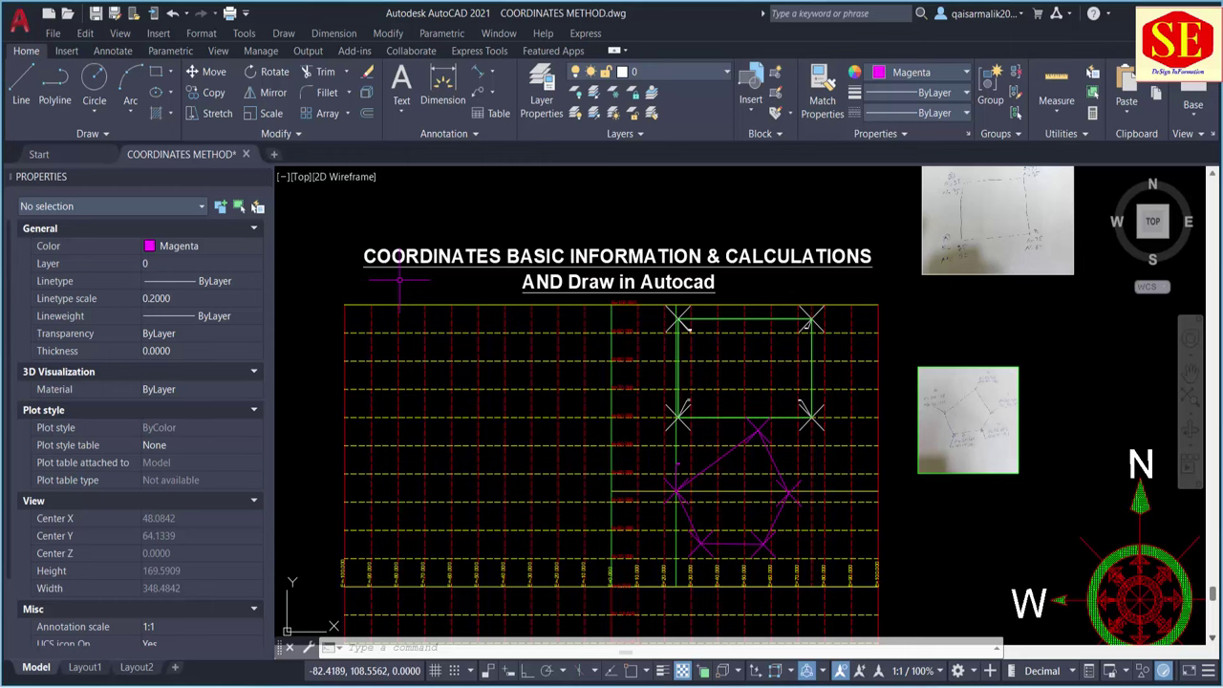
pyautogui.scroll(2, 747, 356)
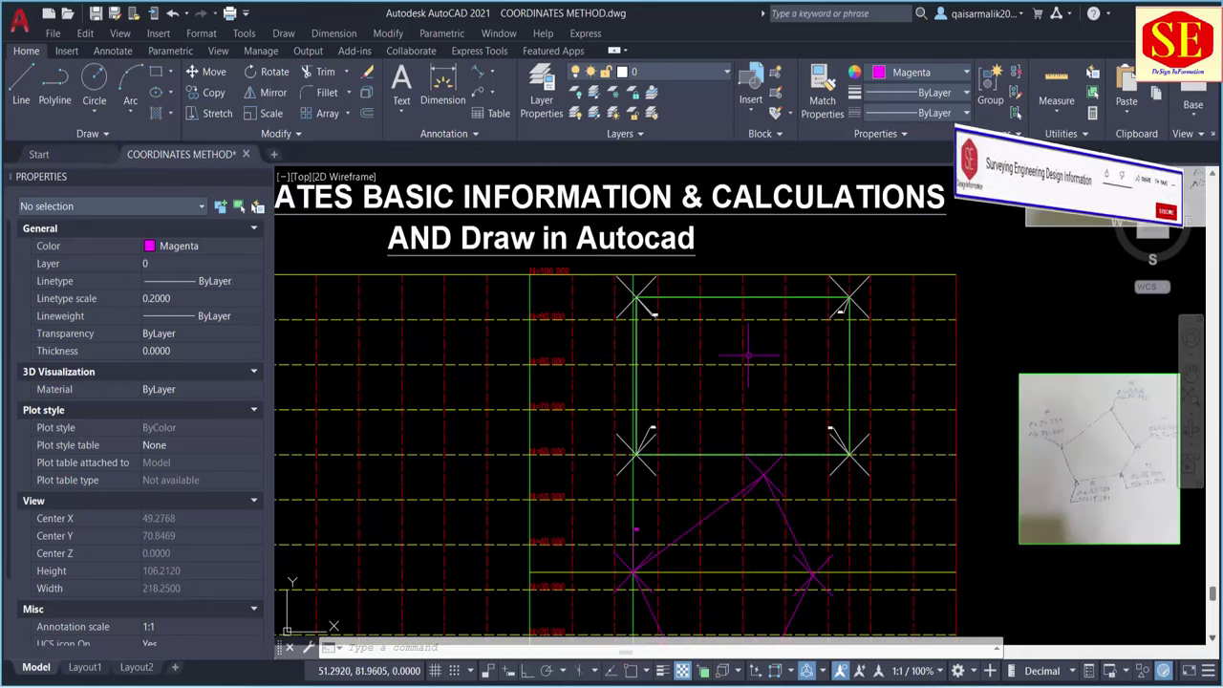
pyautogui.scroll(2, 645, 306)
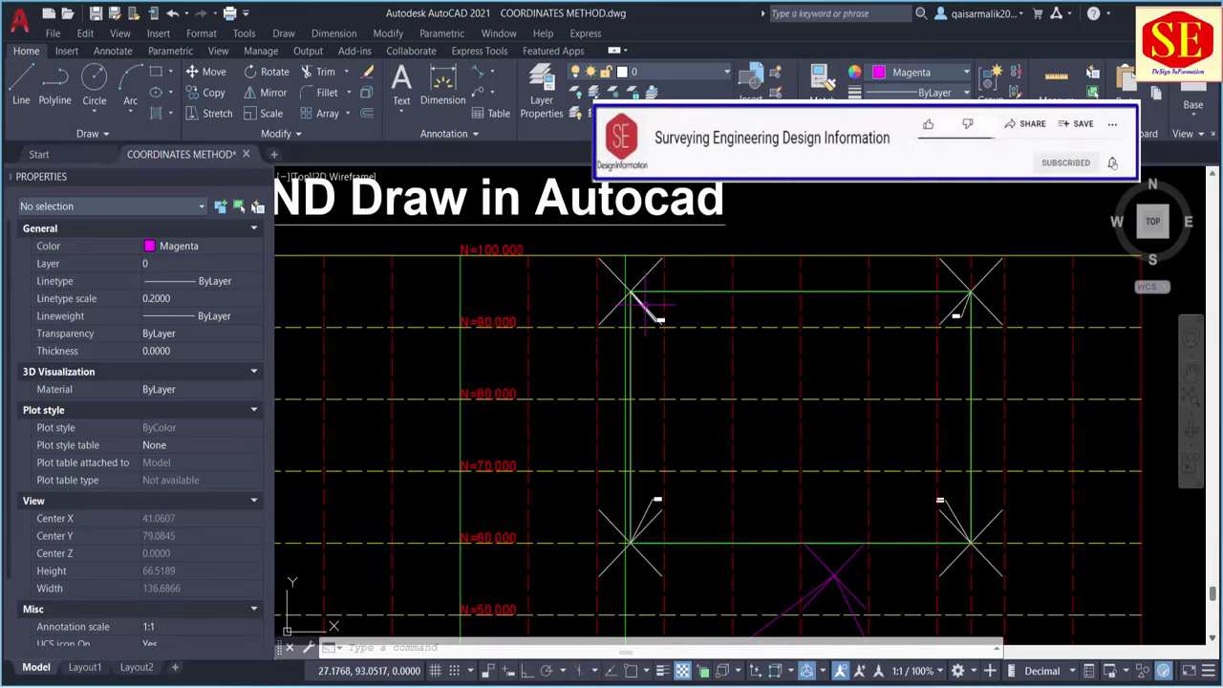
pyautogui.scroll(2, 670, 338)
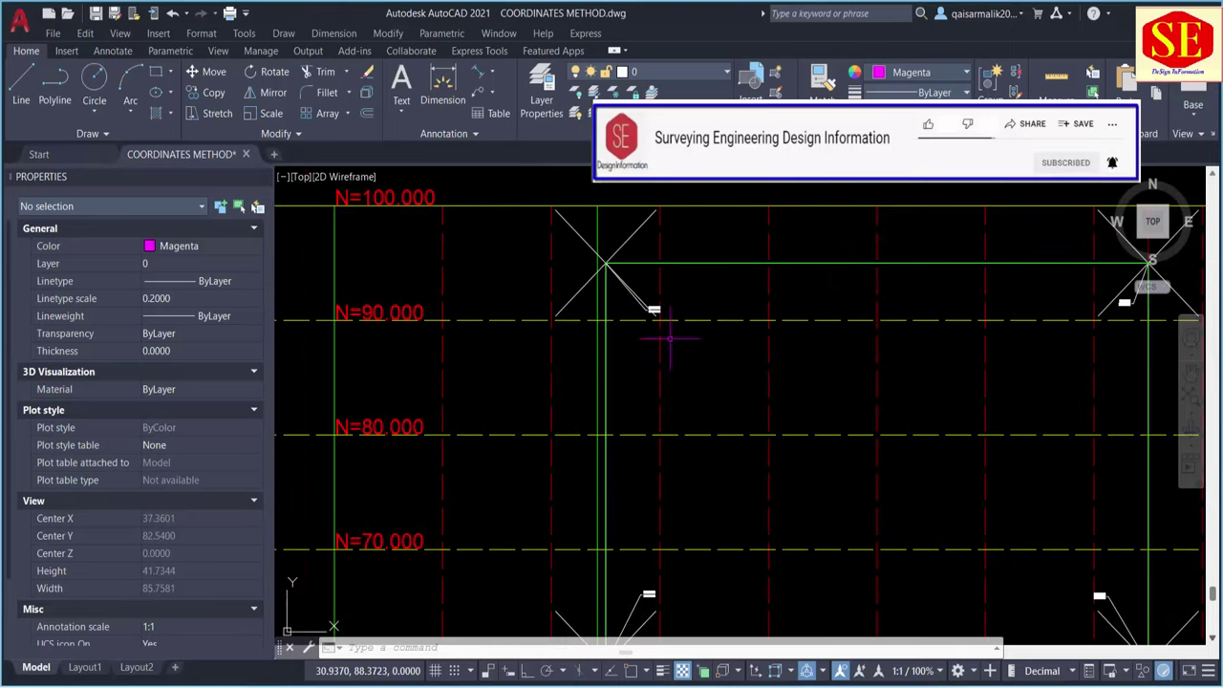
pyautogui.scroll(-4, 669, 338)
pyautogui.scroll(-4, 670, 338)
pyautogui.scroll(-2, 669, 338)
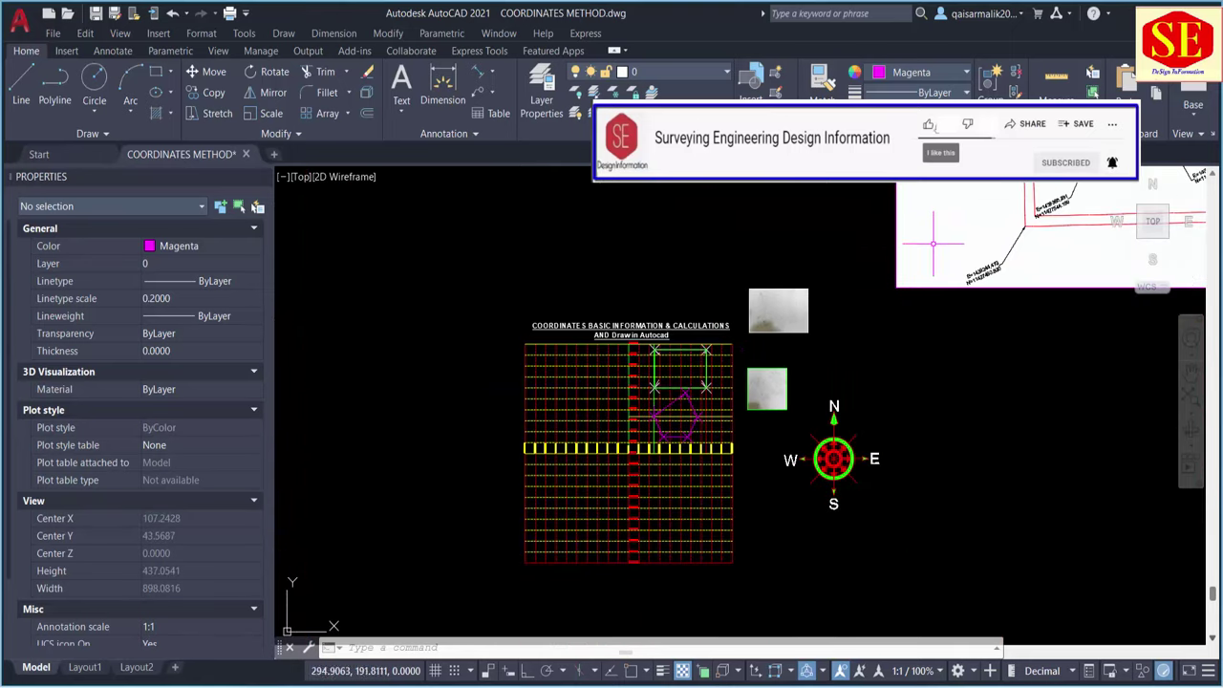
pyautogui.moveTo(933, 244); pyautogui.dragTo(687, 437, button='middle')
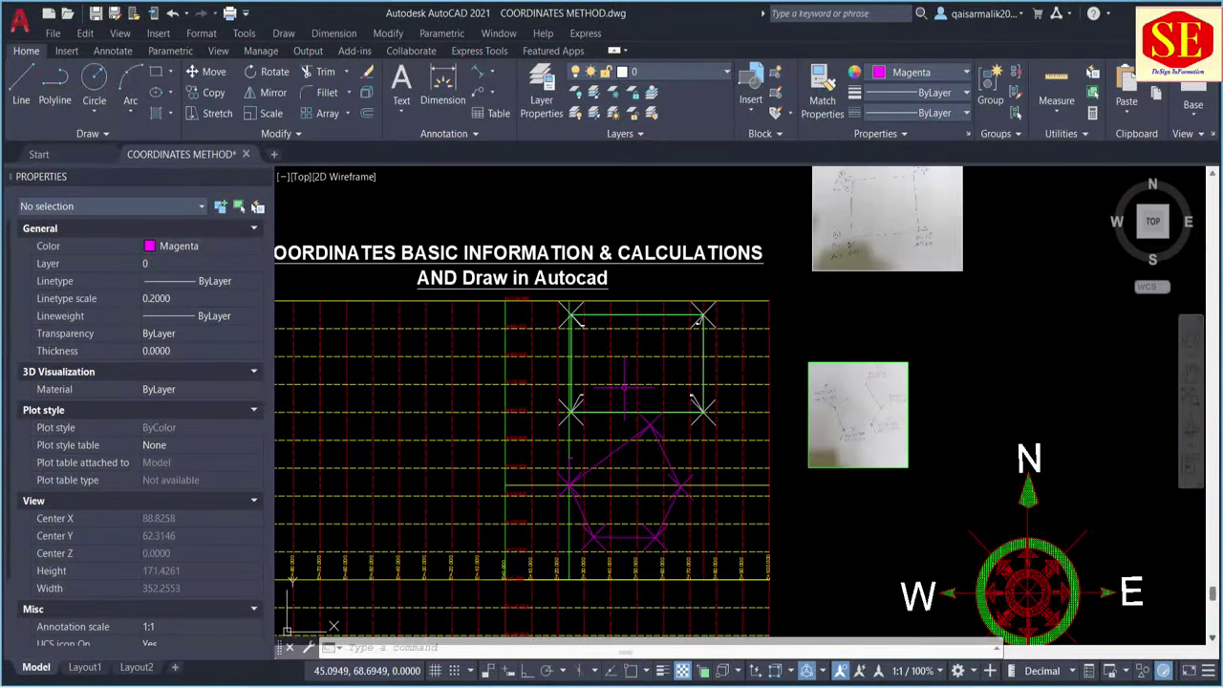
pyautogui.scroll(3, 624, 387)
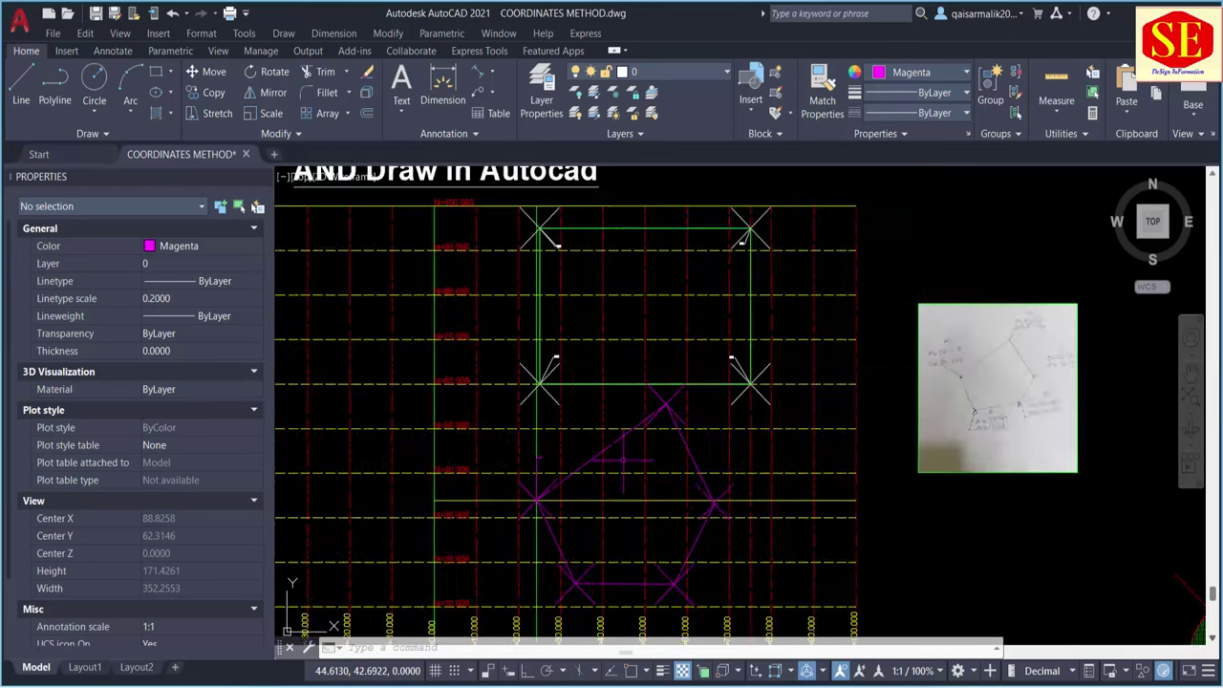
pyautogui.scroll(2, 622, 449)
pyautogui.scroll(-2, 622, 460)
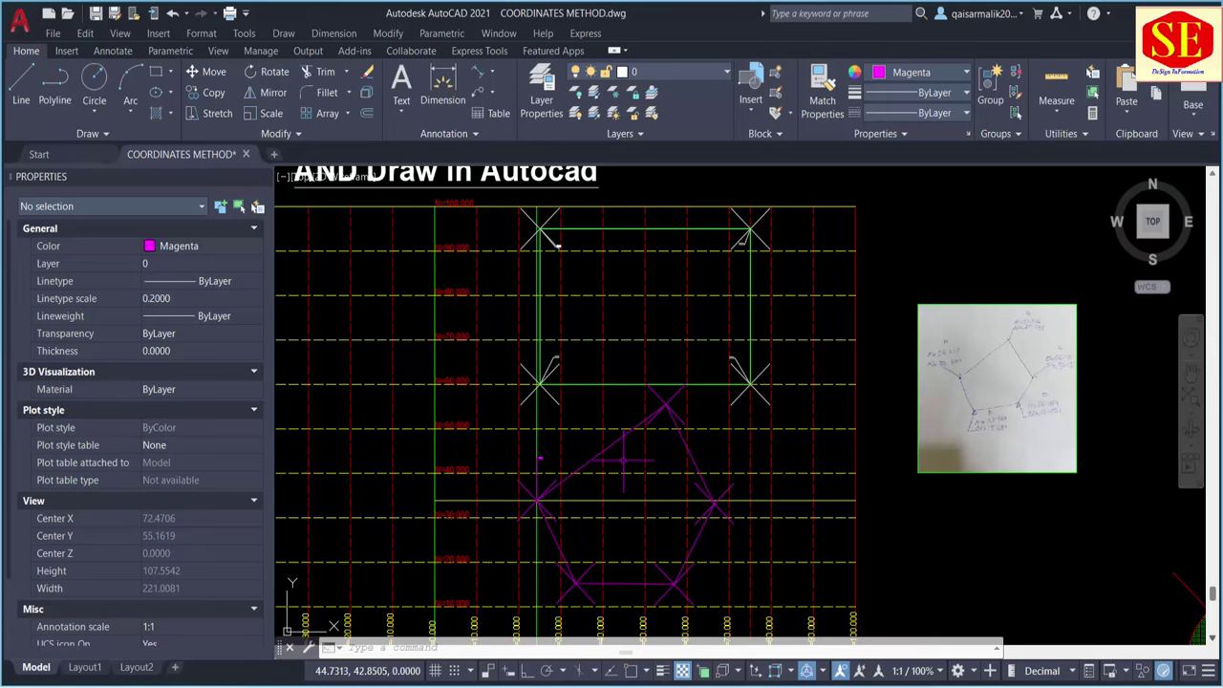
pyautogui.scroll(-2, 707, 425)
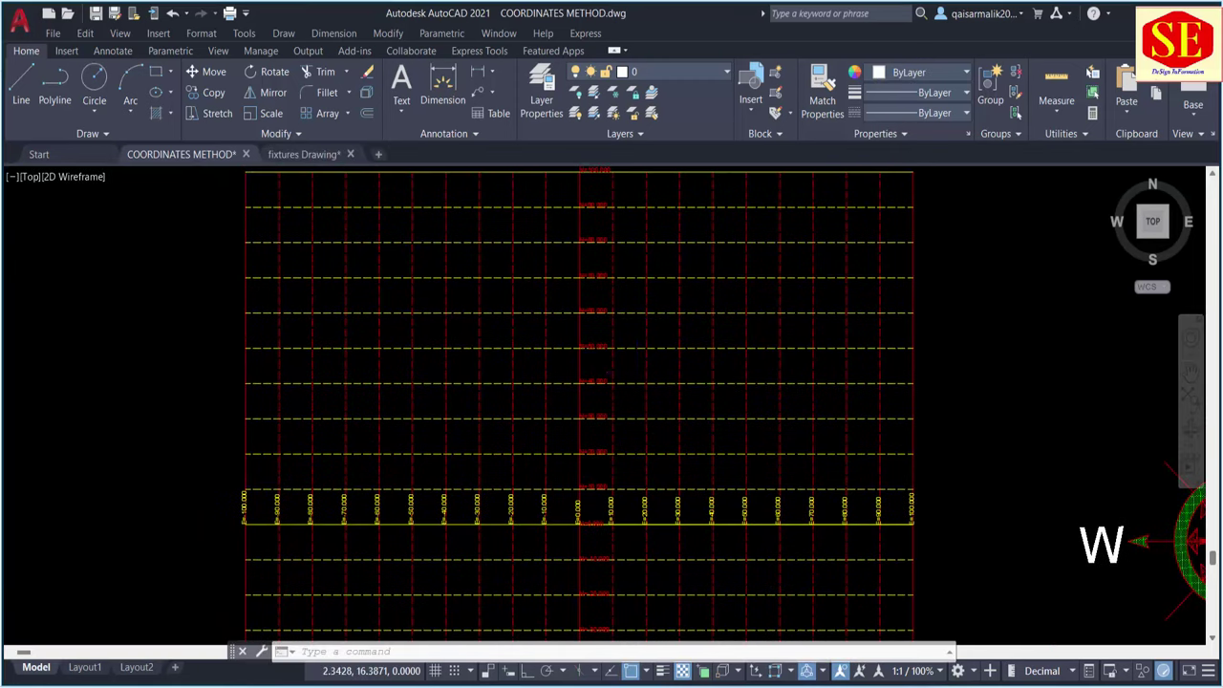
pyautogui.moveTo(464, 492); pyautogui.dragTo(459, 411, button='middle')
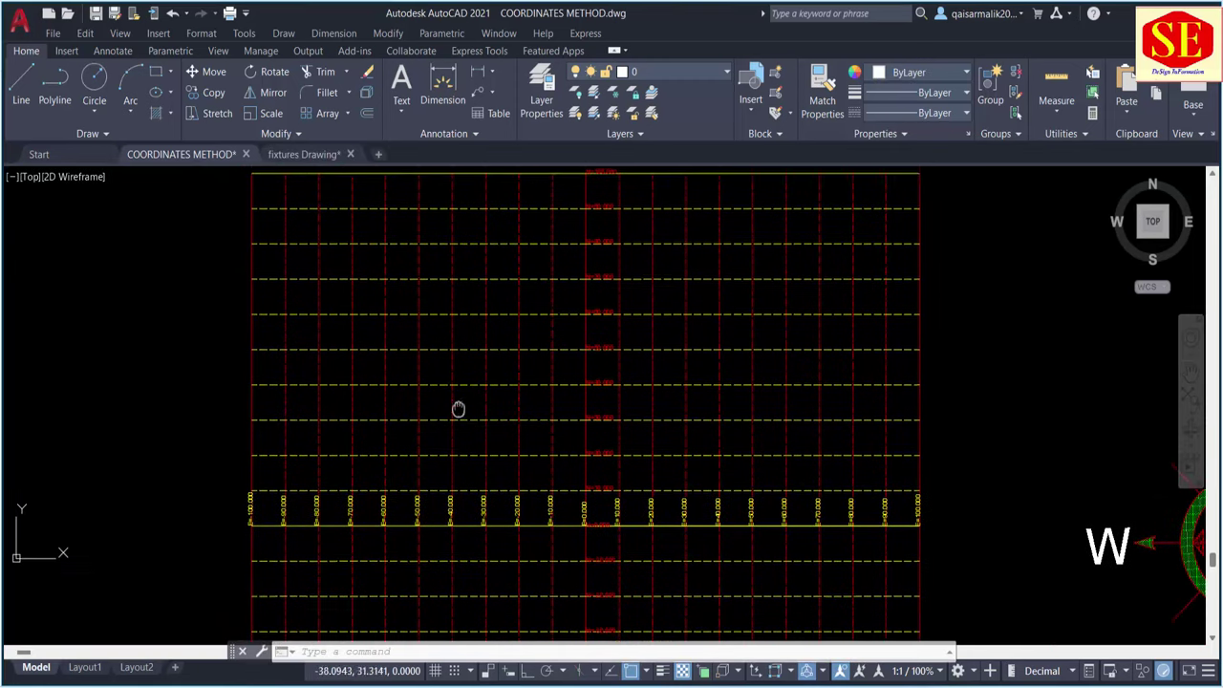
pyautogui.scroll(2, 583, 508)
pyautogui.scroll(4, 581, 506)
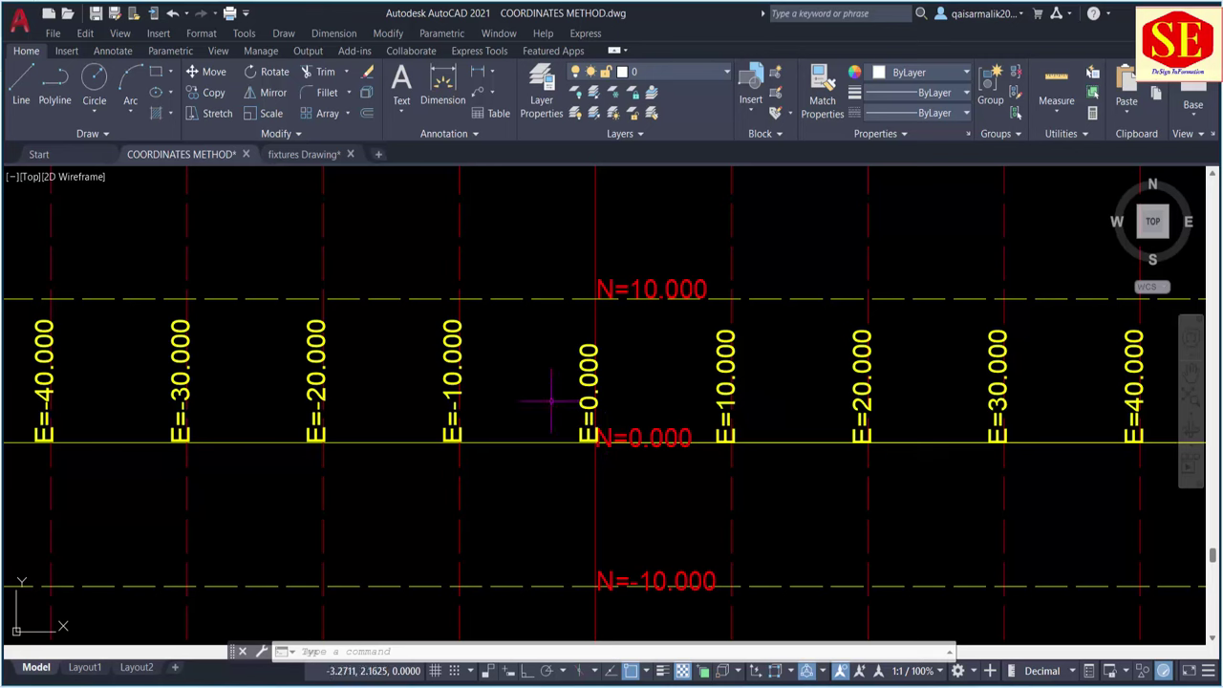
pyautogui.click(578, 442)
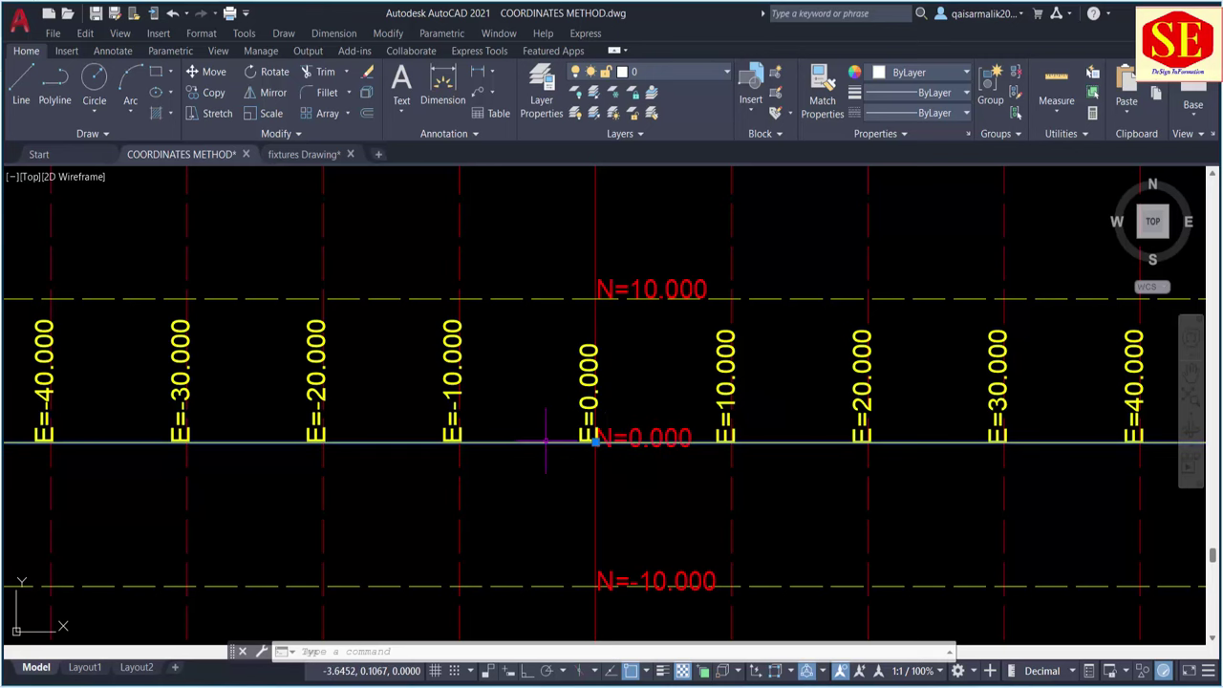
pyautogui.click(599, 480)
pyautogui.click(601, 478)
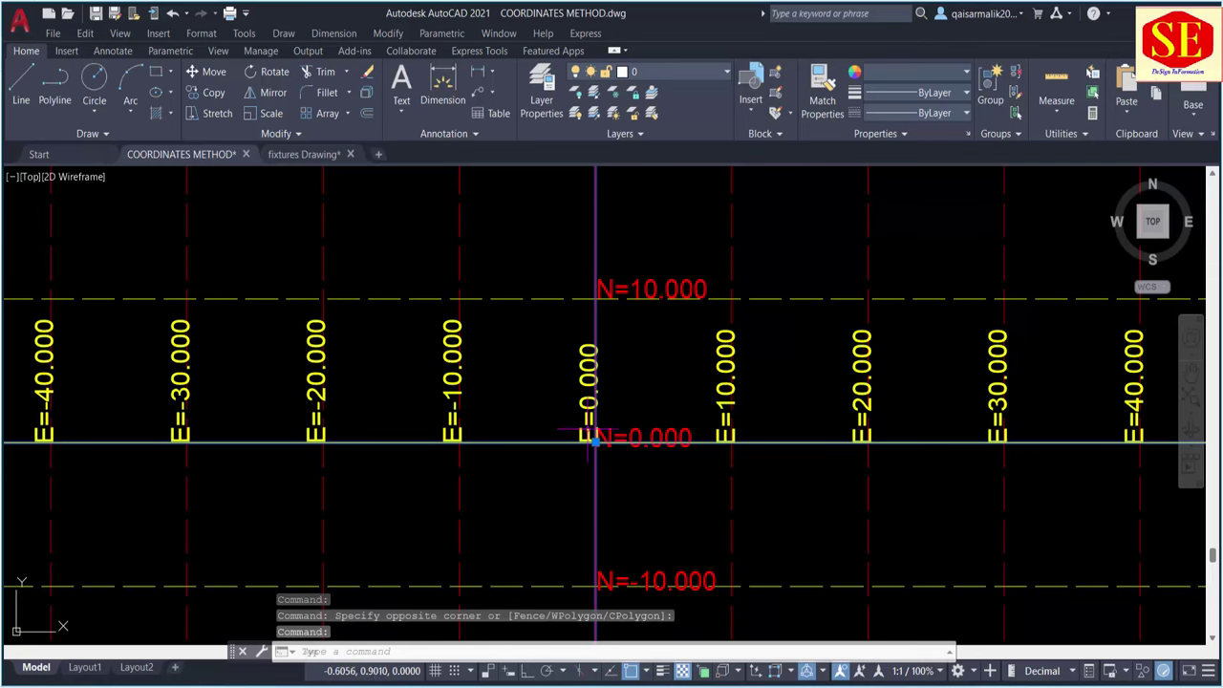
pyautogui.scroll(-4, 595, 442)
pyautogui.scroll(-2, 595, 447)
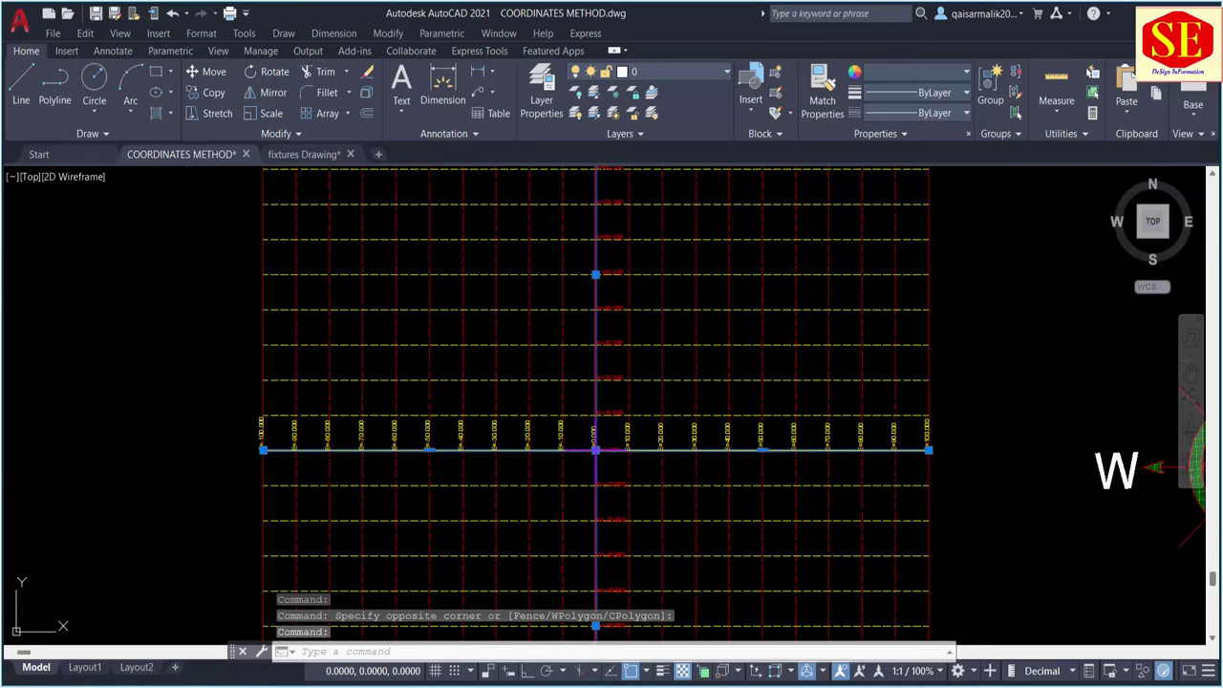
pyautogui.scroll(-4, 595, 447)
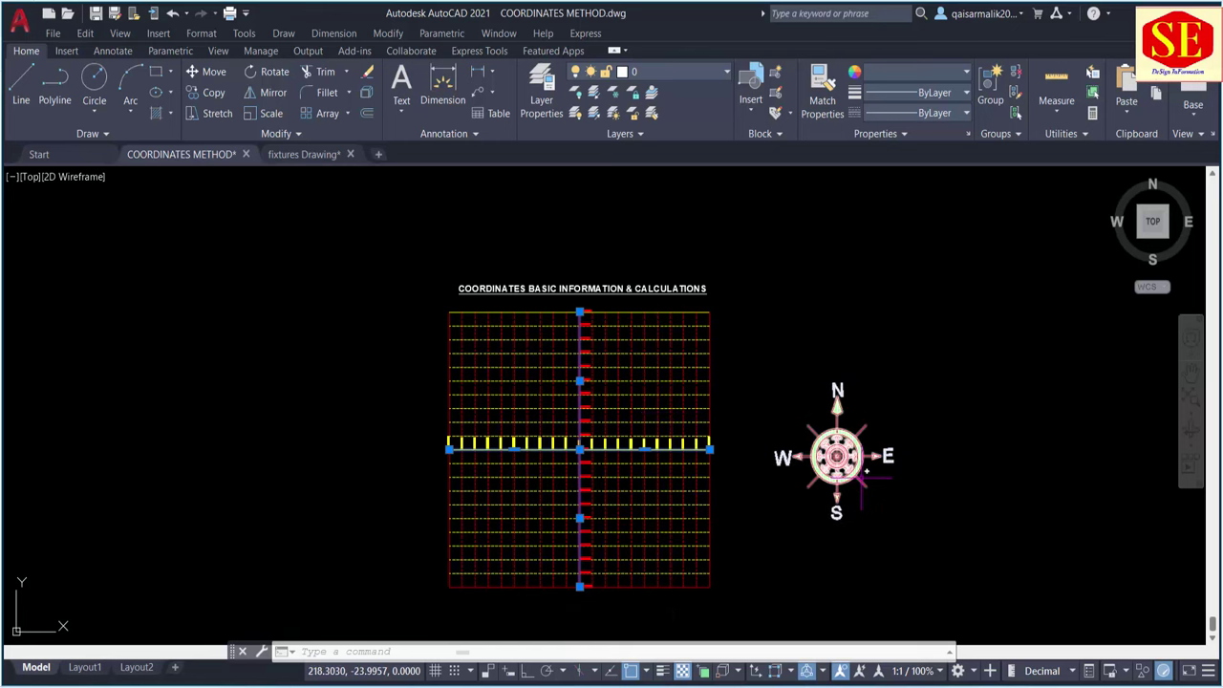
pyautogui.scroll(2, 670, 411)
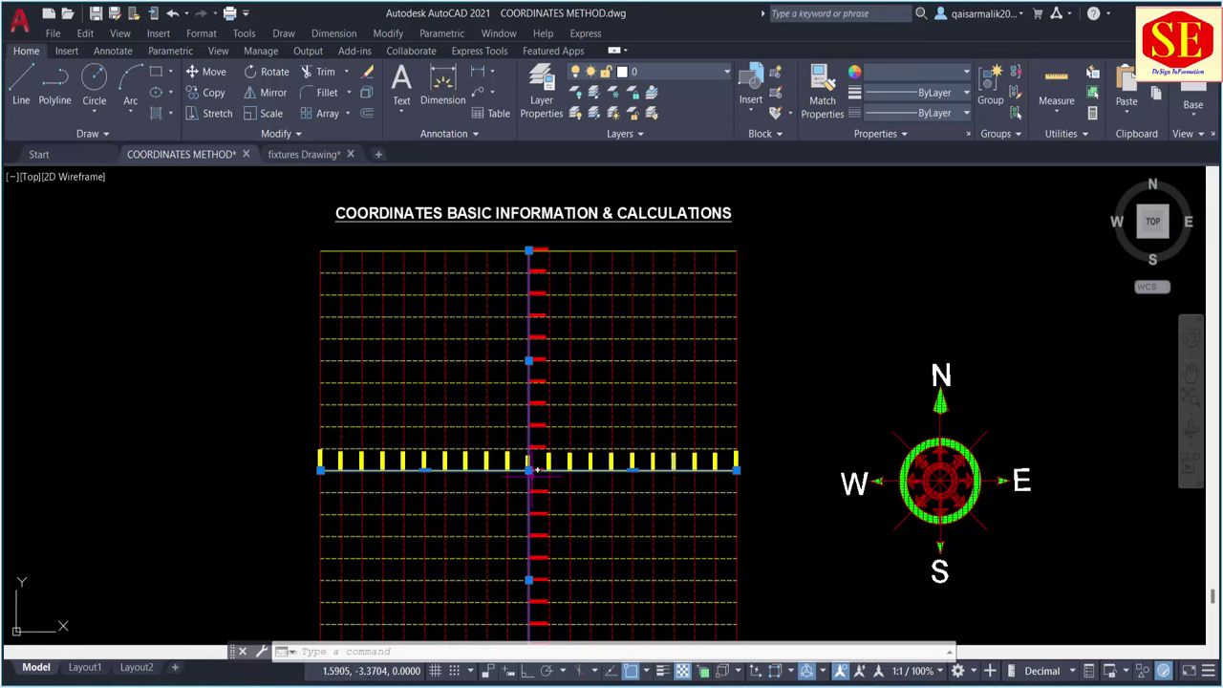
pyautogui.press('Escape')
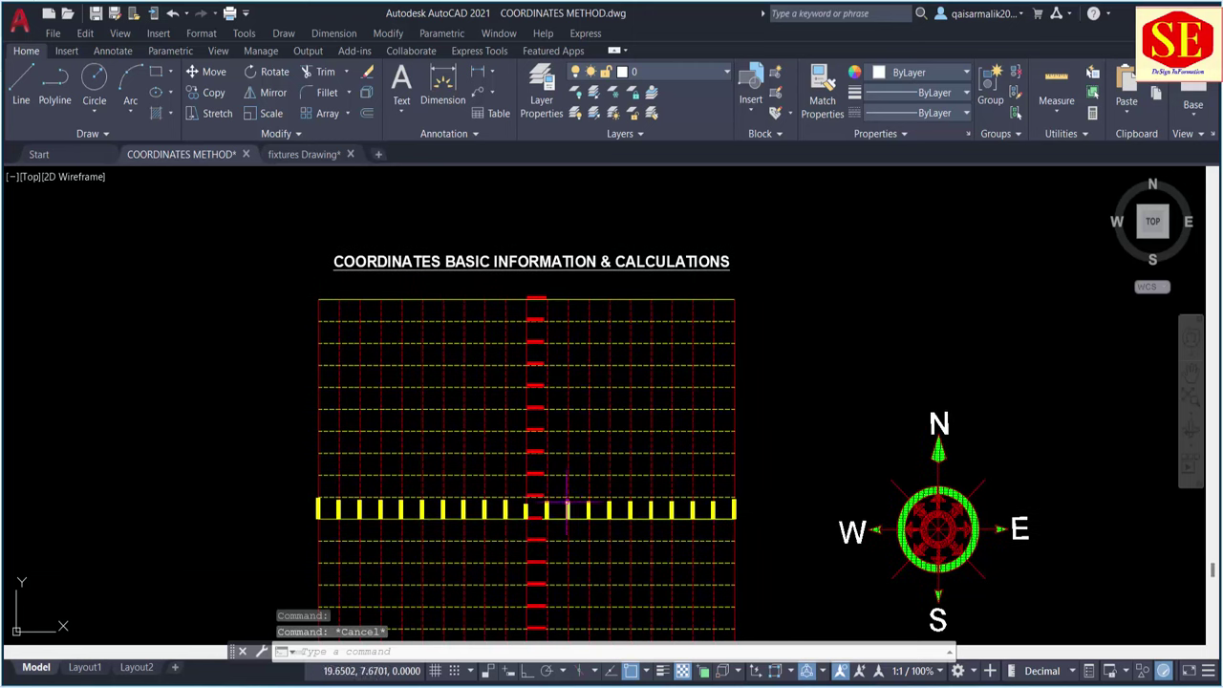
pyautogui.scroll(2, 551, 466)
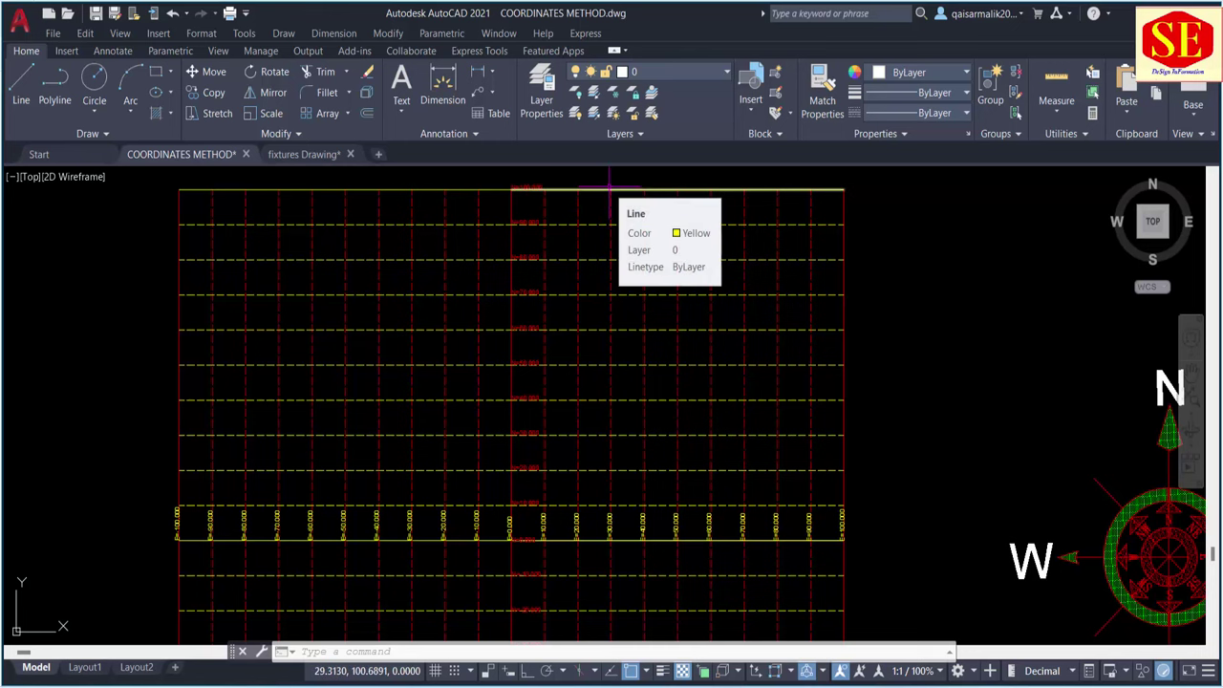
pyautogui.moveTo(554, 559); pyautogui.dragTo(551, 363, button='middle')
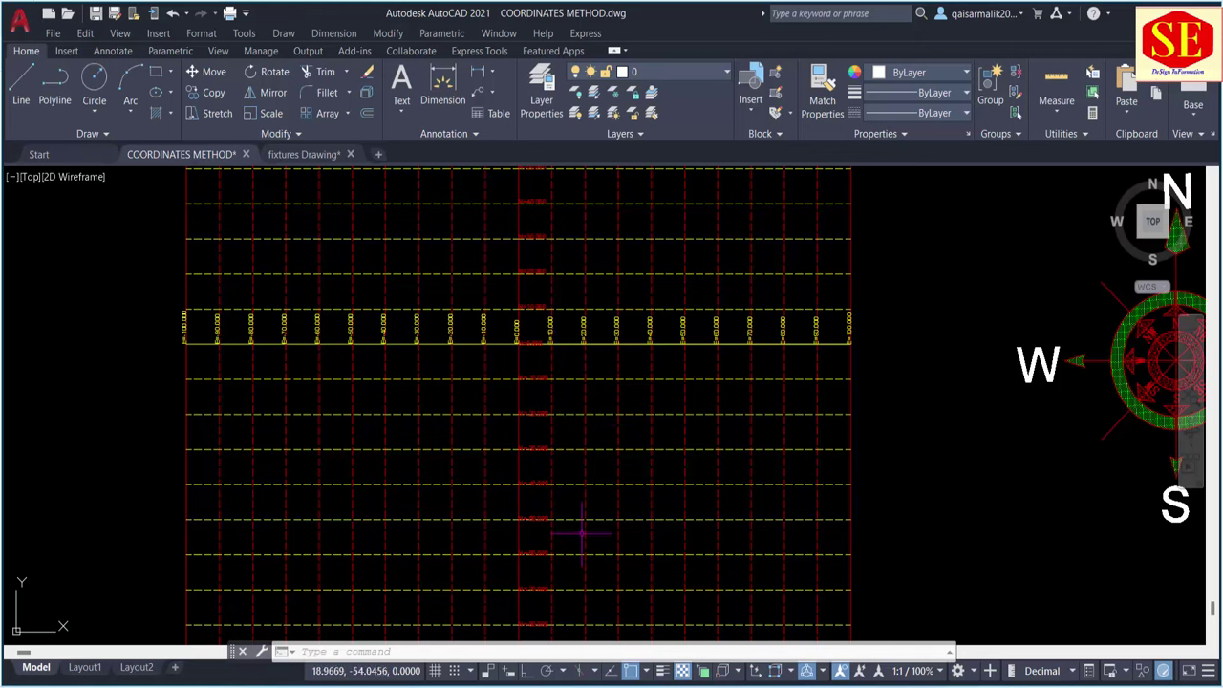
pyautogui.moveTo(573, 411); pyautogui.dragTo(560, 506, button='middle')
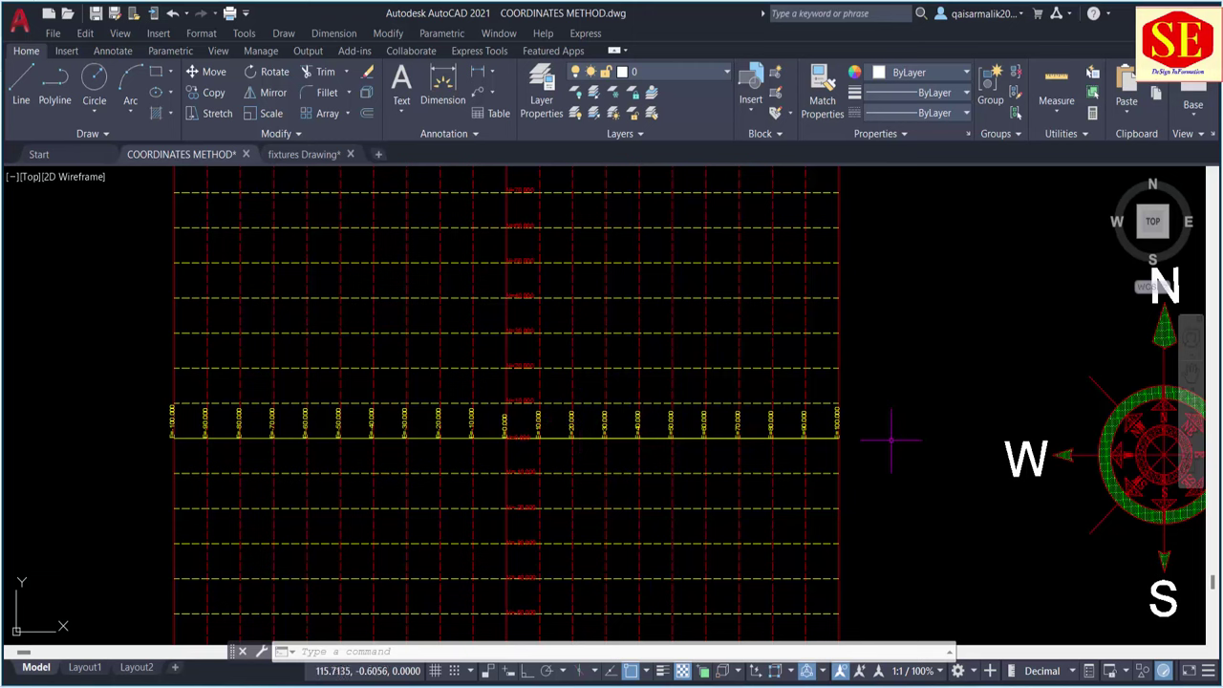
pyautogui.scroll(4, 593, 427)
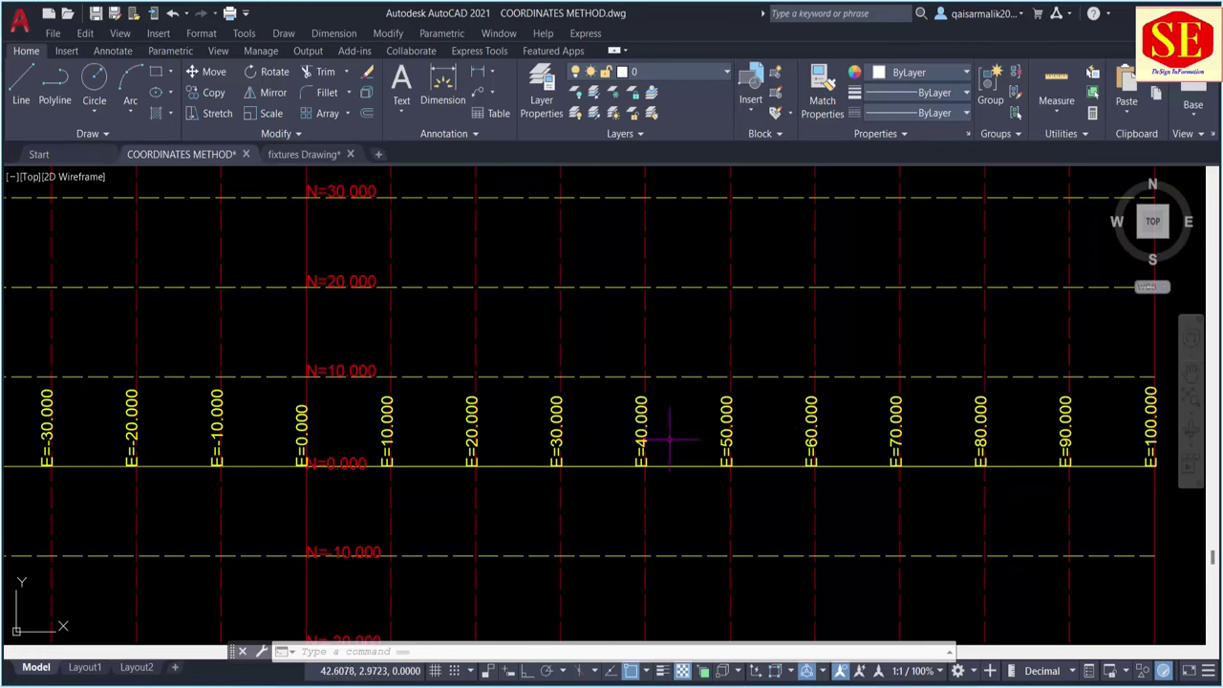
pyautogui.moveTo(816, 461); pyautogui.dragTo(704, 465, button='middle')
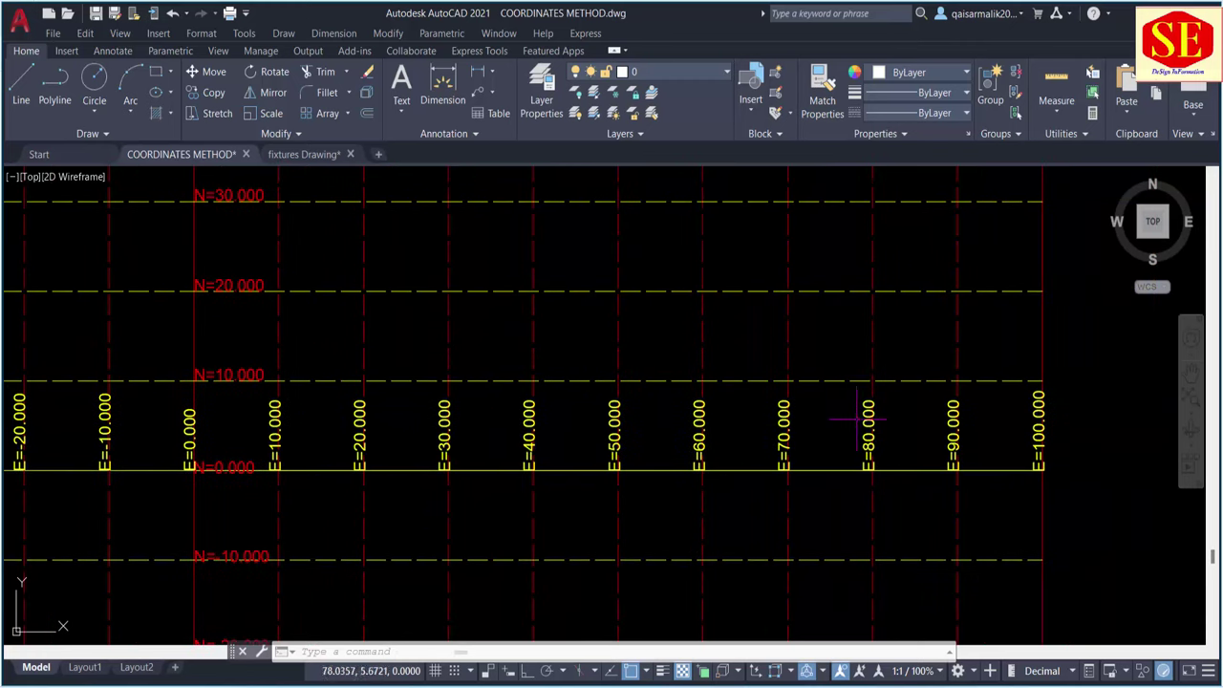
pyautogui.scroll(-2, 864, 415)
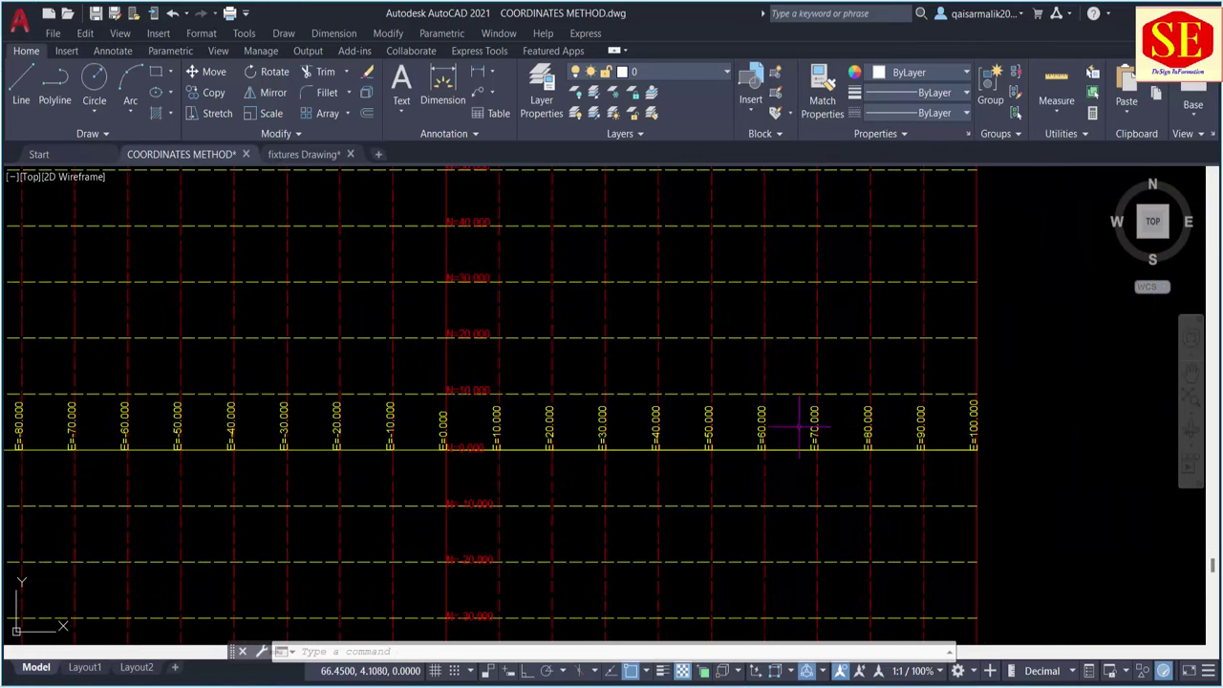
pyautogui.moveTo(798, 428); pyautogui.dragTo(949, 417, button='middle')
pyautogui.moveTo(609, 415); pyautogui.dragTo(835, 414, button='middle')
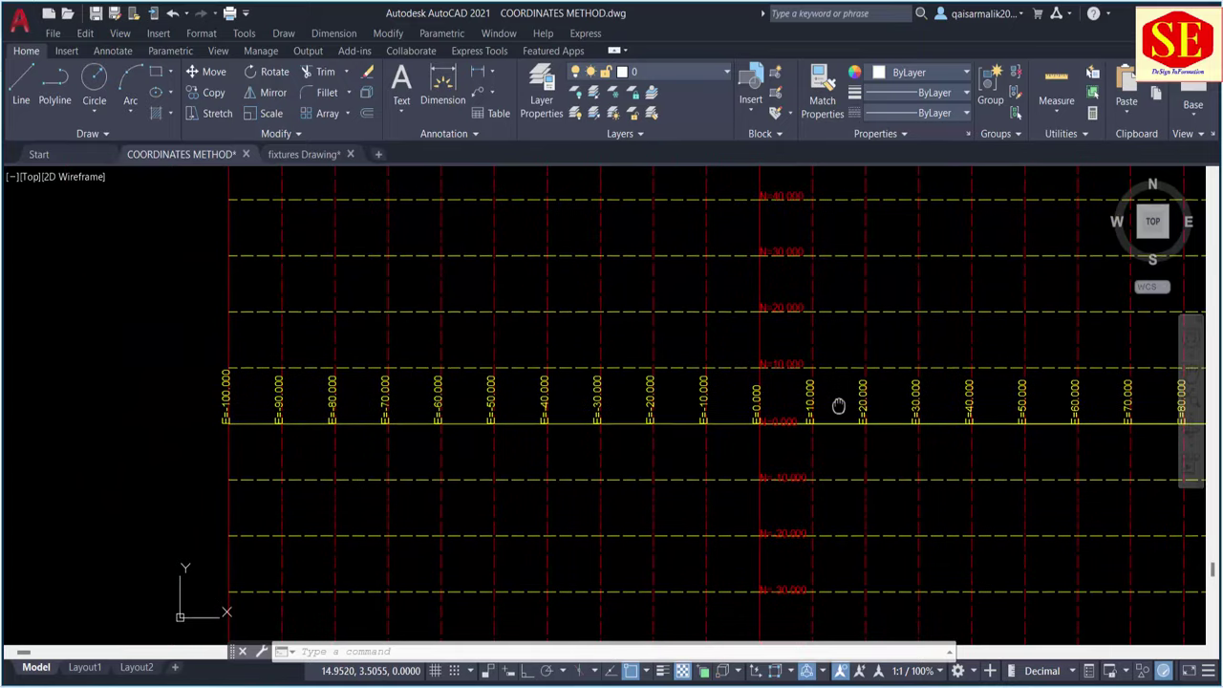
pyautogui.click(756, 399)
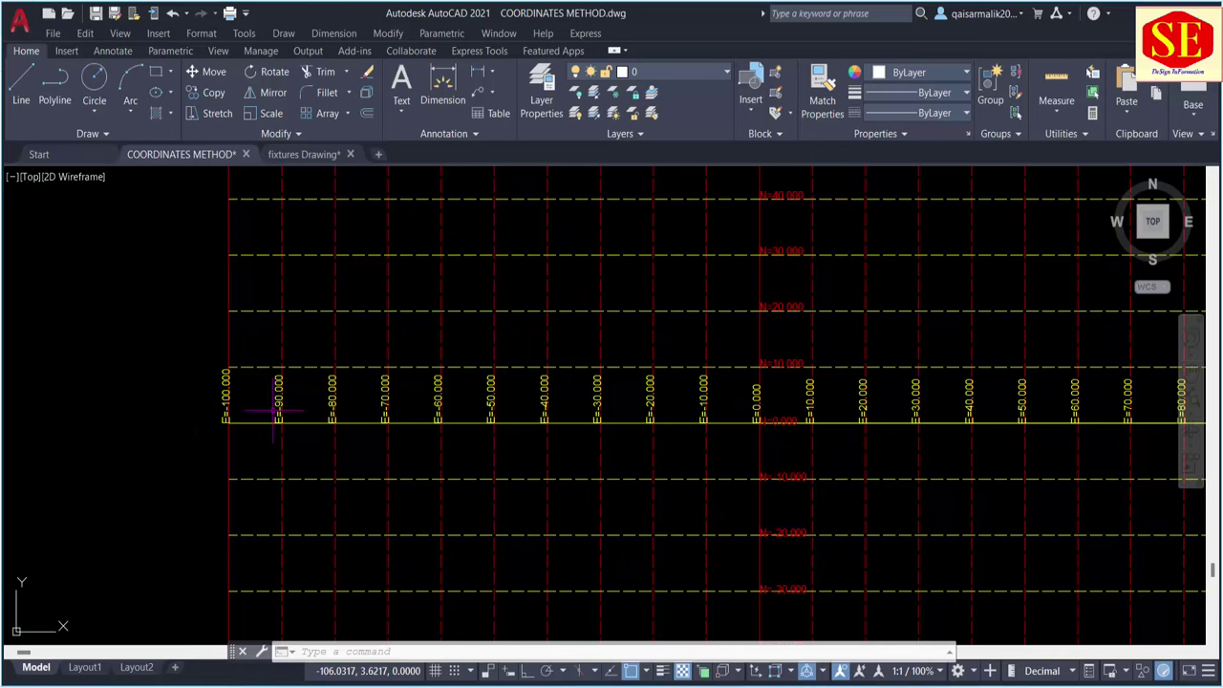
pyautogui.scroll(2, 756, 421)
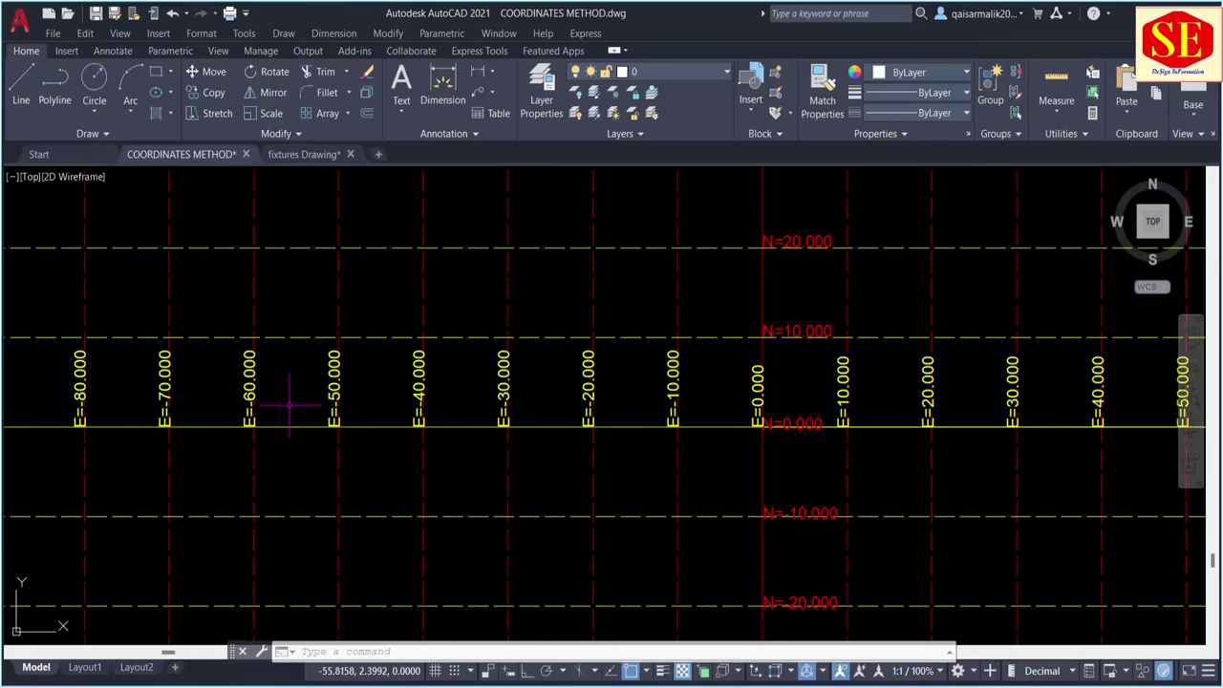
pyautogui.scroll(-2, 288, 405)
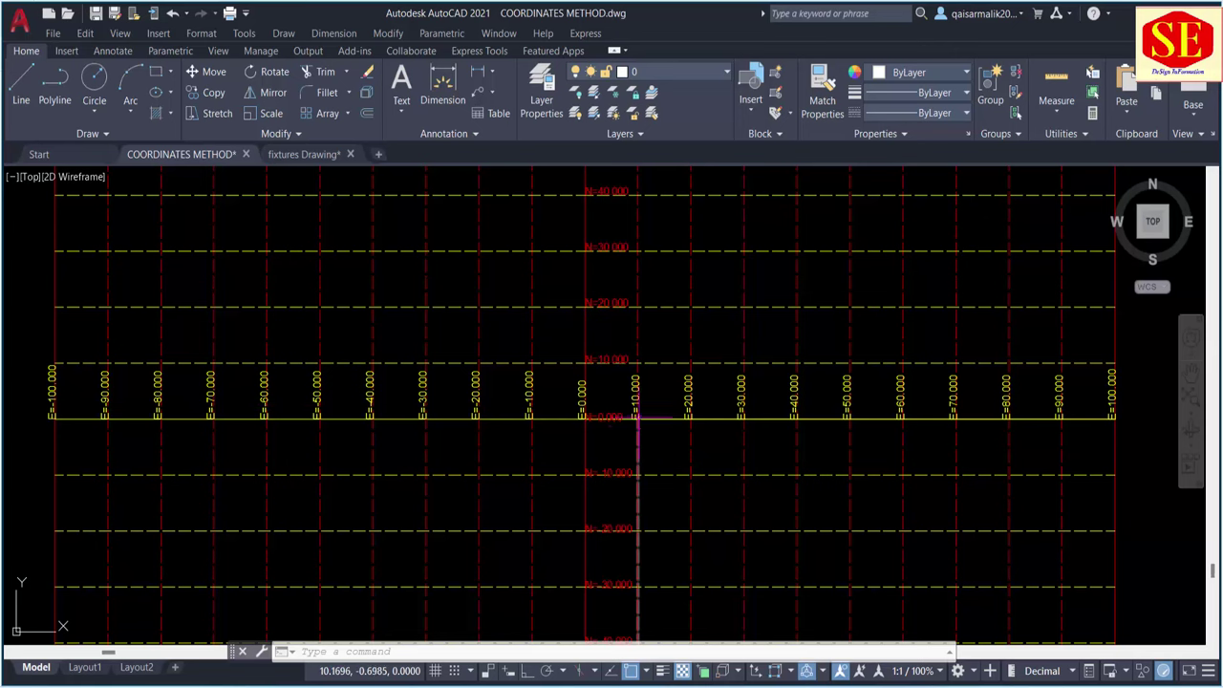
pyautogui.moveTo(624, 386); pyautogui.dragTo(618, 510, button='middle')
pyautogui.scroll(2, 606, 494)
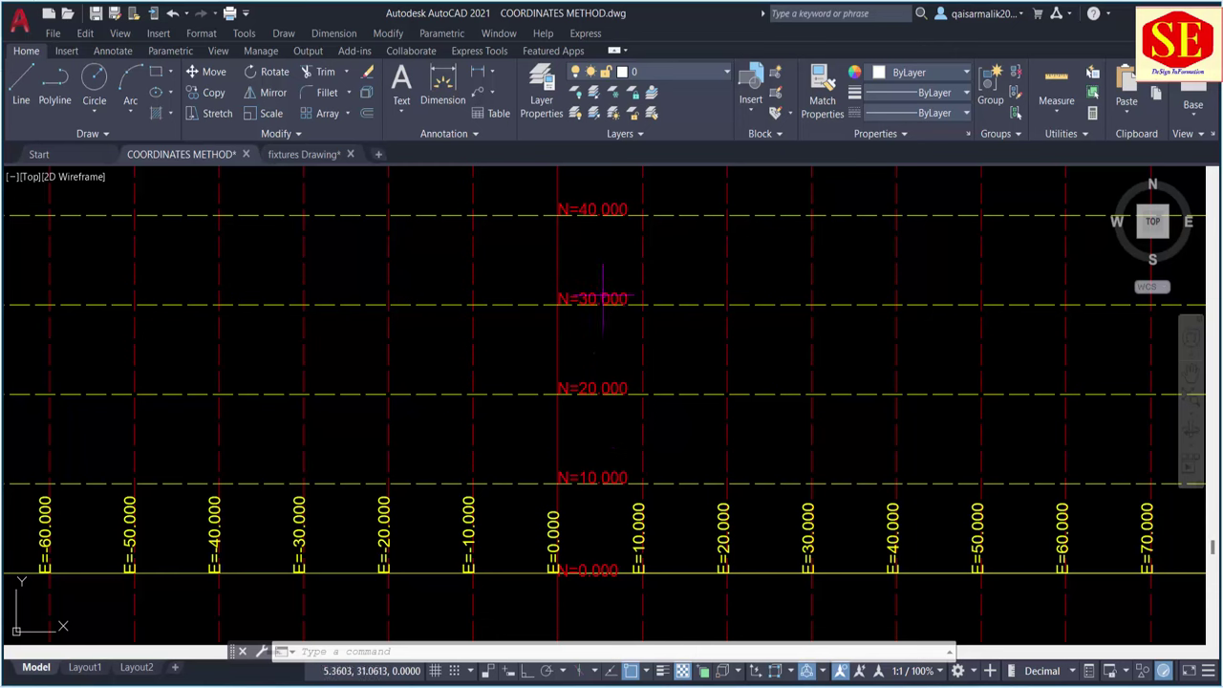
pyautogui.moveTo(609, 280); pyautogui.dragTo(605, 429, button='middle')
pyautogui.scroll(-1, 617, 573)
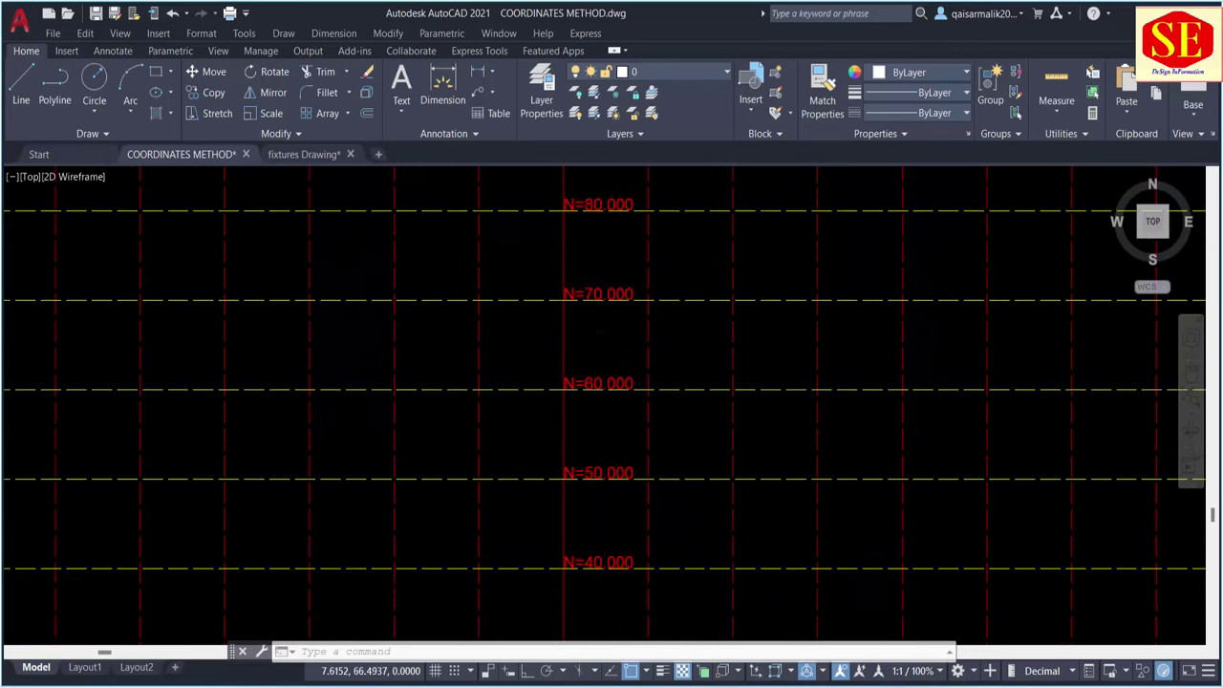
pyautogui.scroll(-1, 618, 244)
pyautogui.scroll(-1, 618, 243)
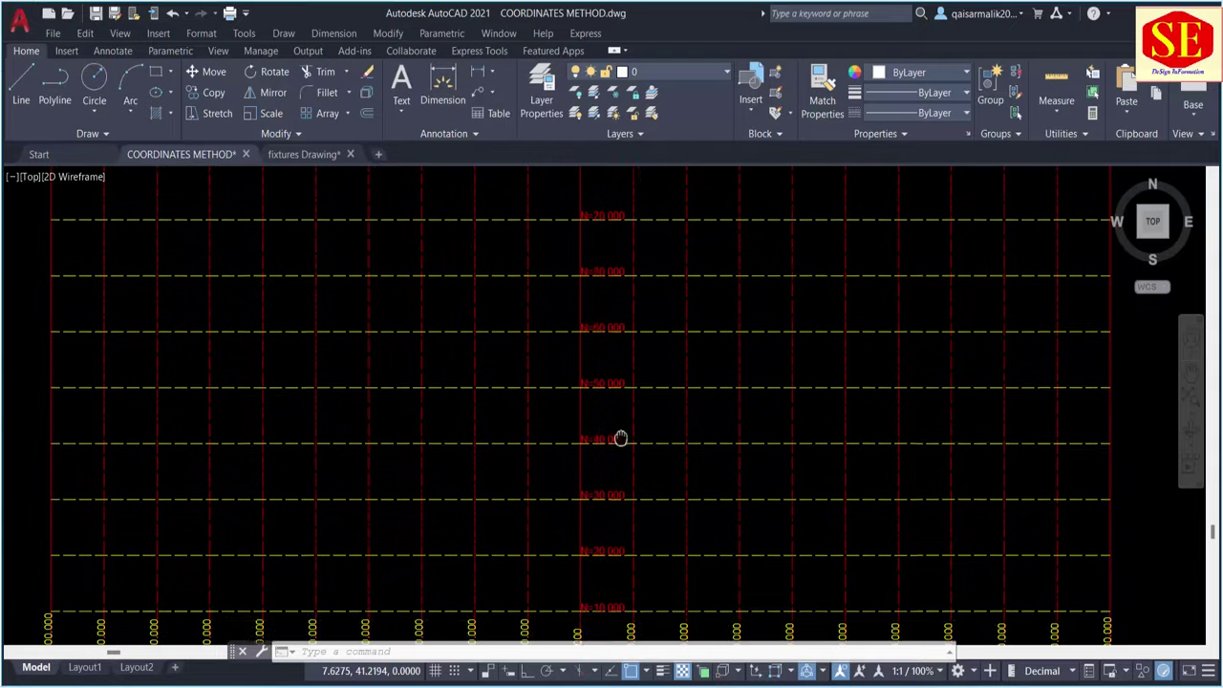
pyautogui.scroll(1, 622, 437)
pyautogui.scroll(3, 625, 246)
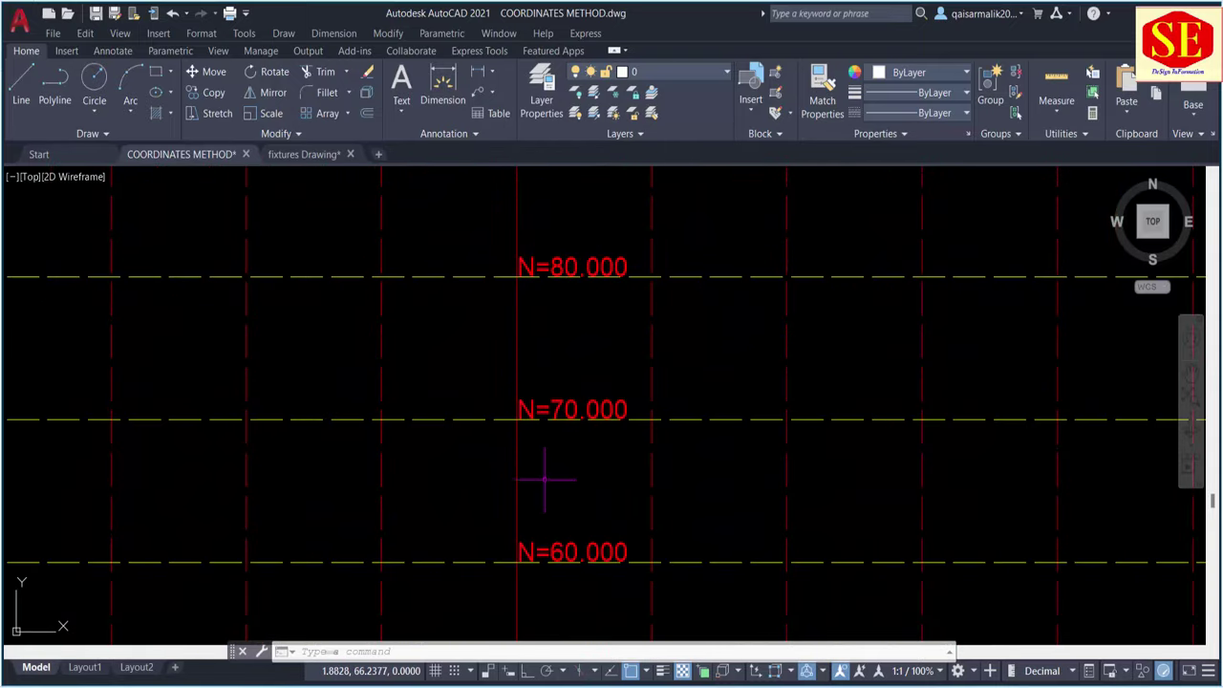
pyautogui.moveTo(546, 472); pyautogui.dragTo(558, 328, button='middle')
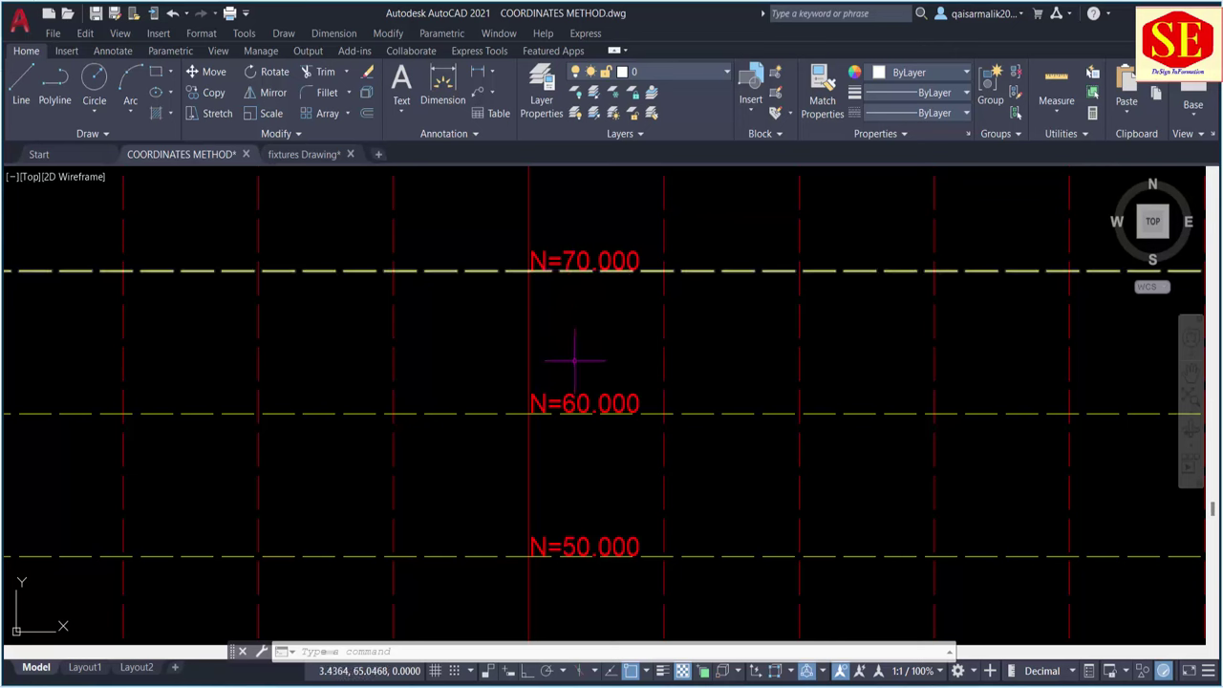
pyautogui.scroll(-5, 579, 435)
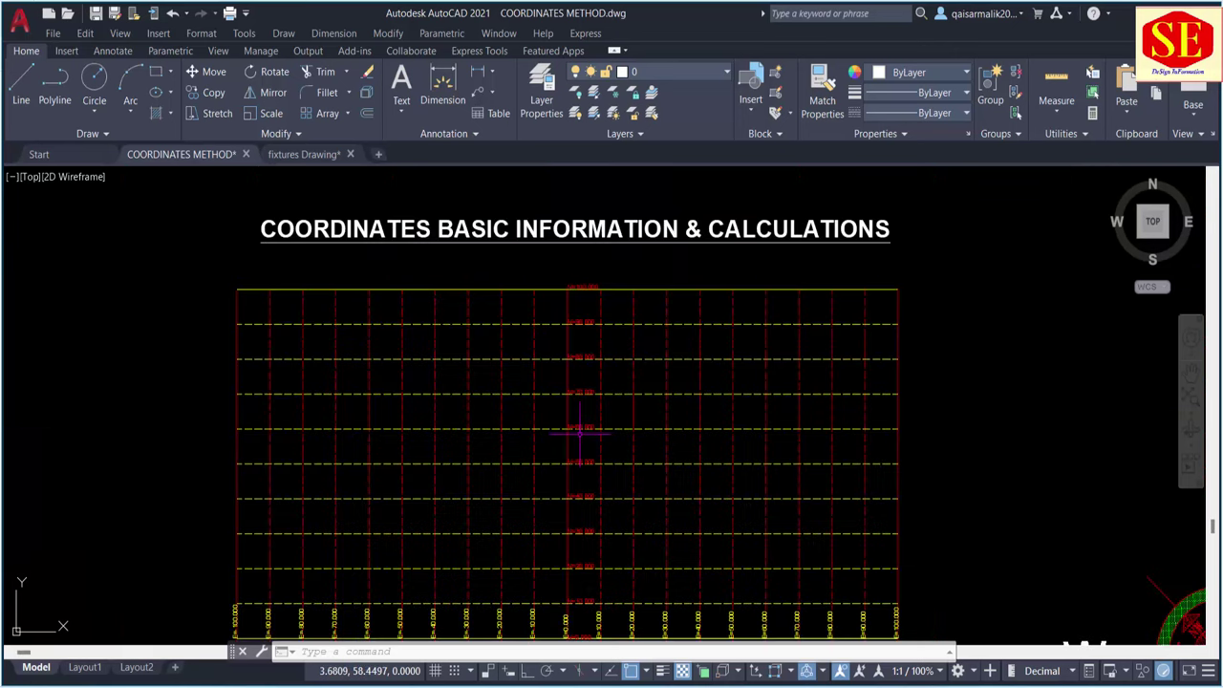
pyautogui.moveTo(580, 430); pyautogui.dragTo(575, 372, button='middle')
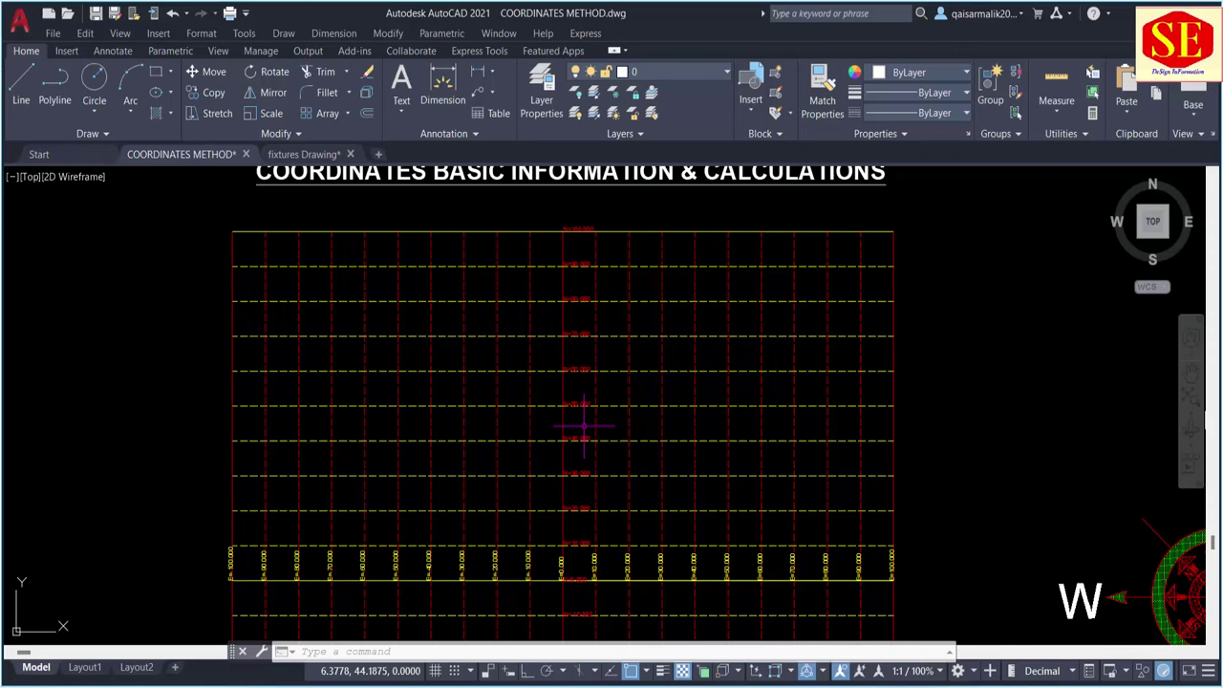
pyautogui.scroll(4, 649, 635)
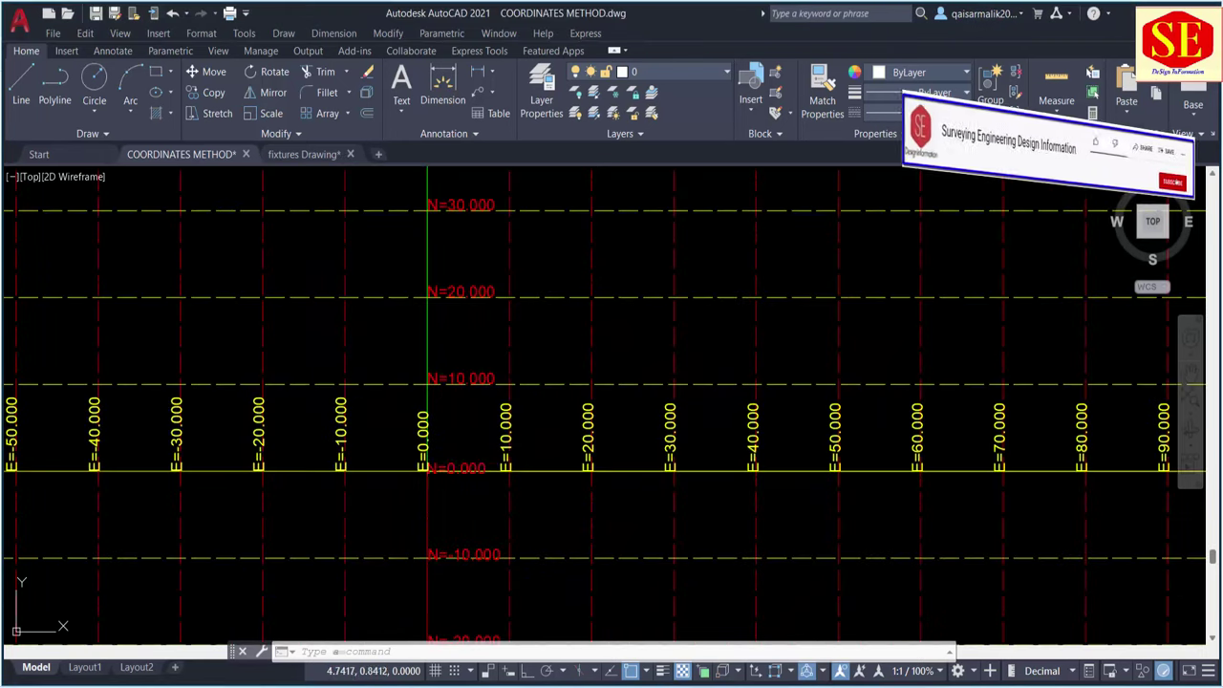
# Add a vertical 10.0000 linear dimension from N=10 to N=20 along the E=0 line.
pyautogui.click(428, 420)
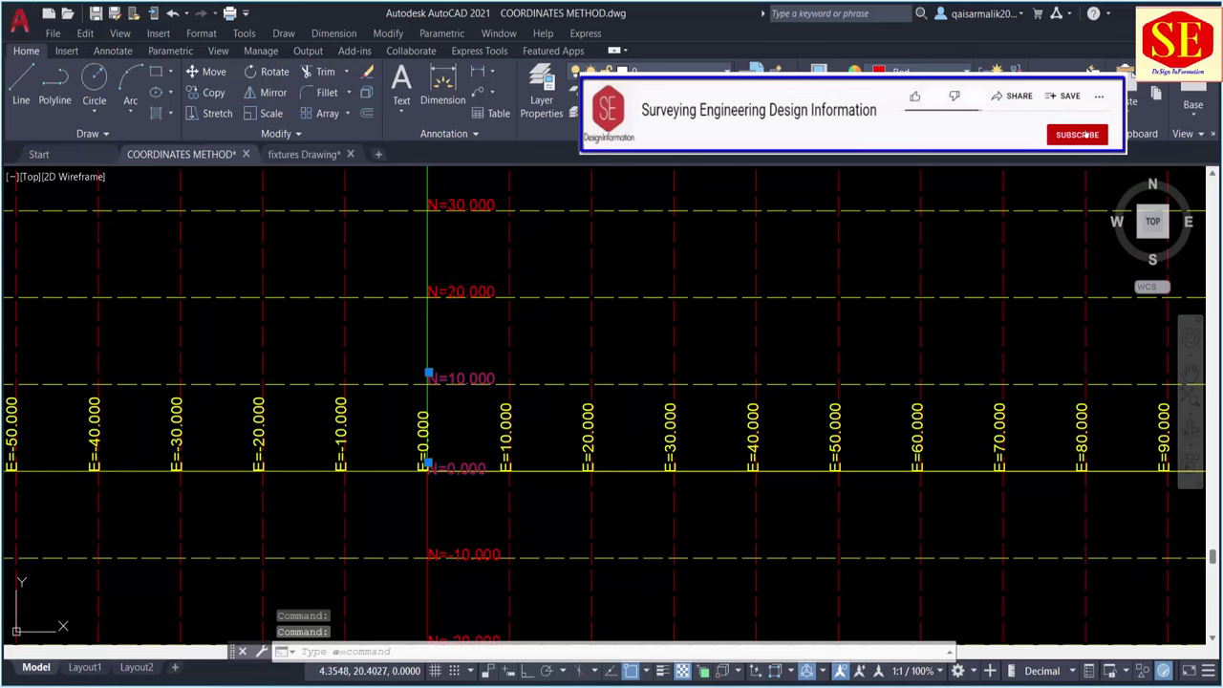
pyautogui.click(465, 239)
pyautogui.moveTo(465, 206); pyautogui.dragTo(505, 472, button='middle')
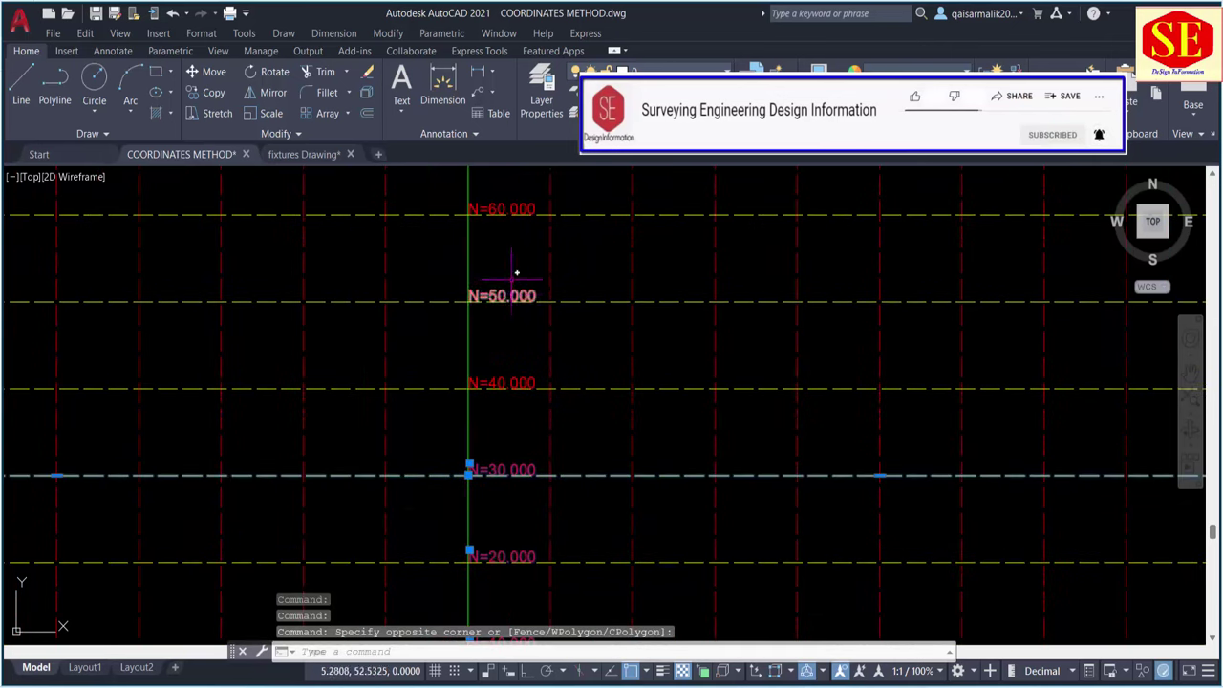
pyautogui.press('Escape')
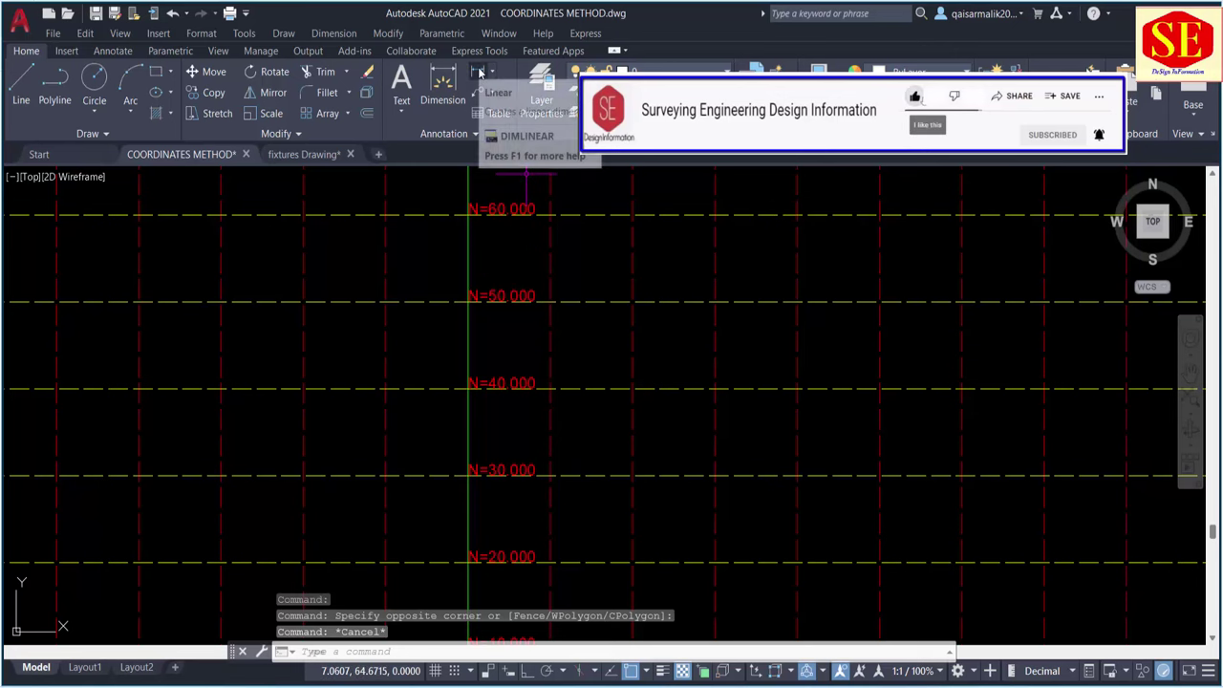
pyautogui.click(480, 73)
pyautogui.moveTo(468, 176); pyautogui.dragTo(536, 525, button='middle')
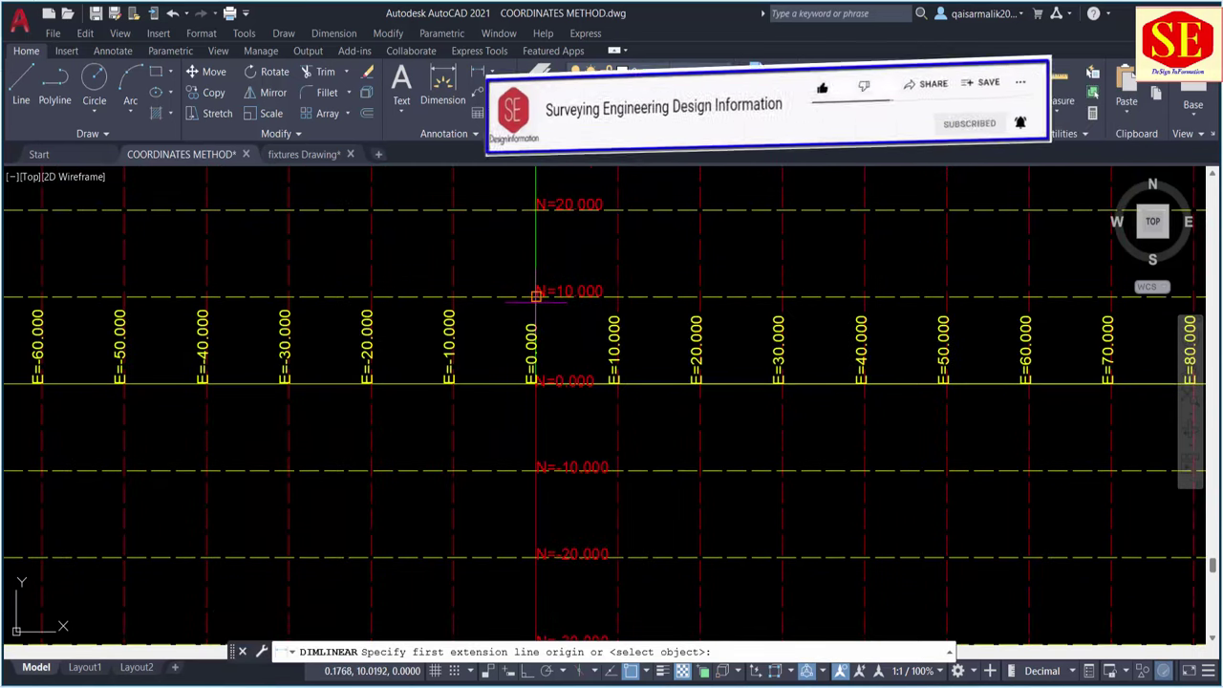
pyautogui.click(536, 296)
pyautogui.click(536, 209)
pyautogui.scroll(6, 524, 212)
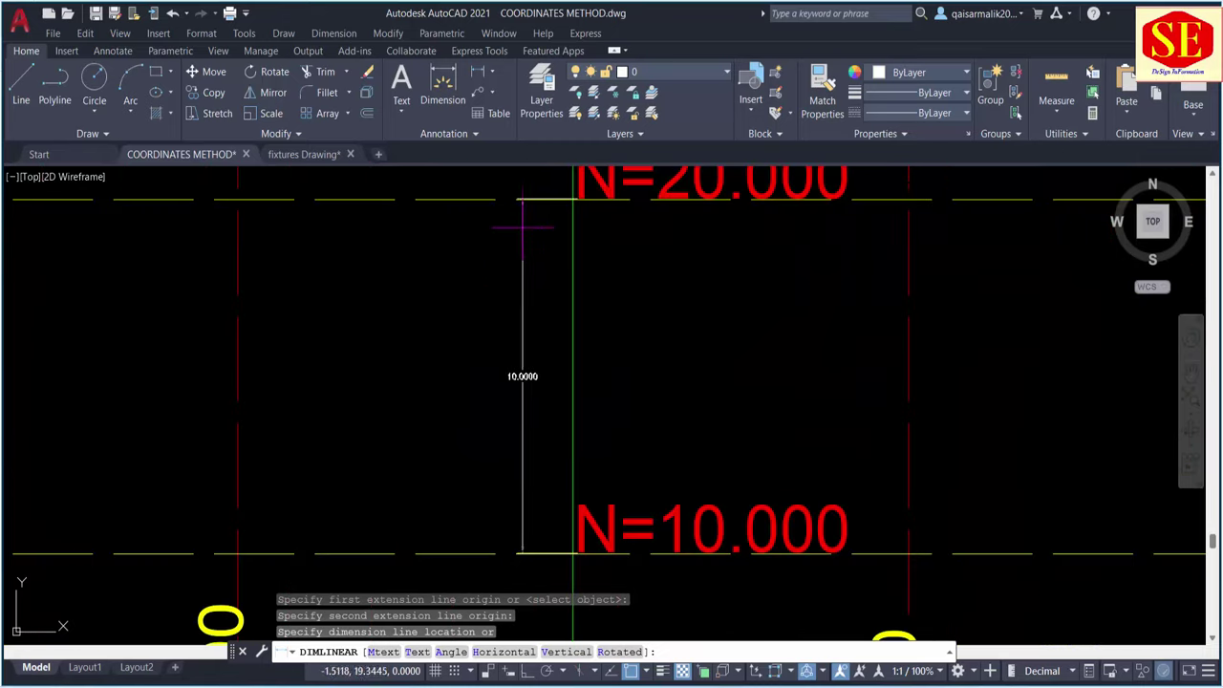
pyautogui.click(511, 251)
# Add a horizontal 10.0000 linear dimension from E=10 to E=20 along the N=10 line.
pyautogui.scroll(-1, 612, 391)
pyautogui.scroll(-1, 617, 392)
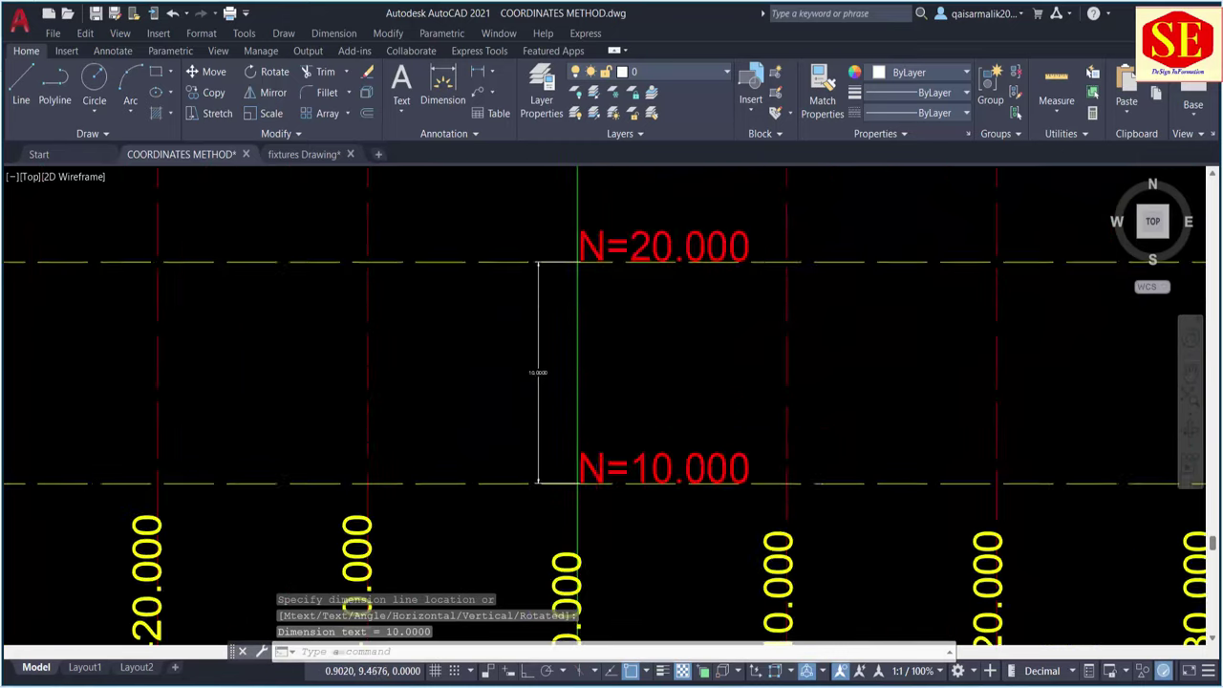
pyautogui.scroll(-2, 612, 449)
pyautogui.moveTo(622, 567); pyautogui.dragTo(545, 454, button='middle')
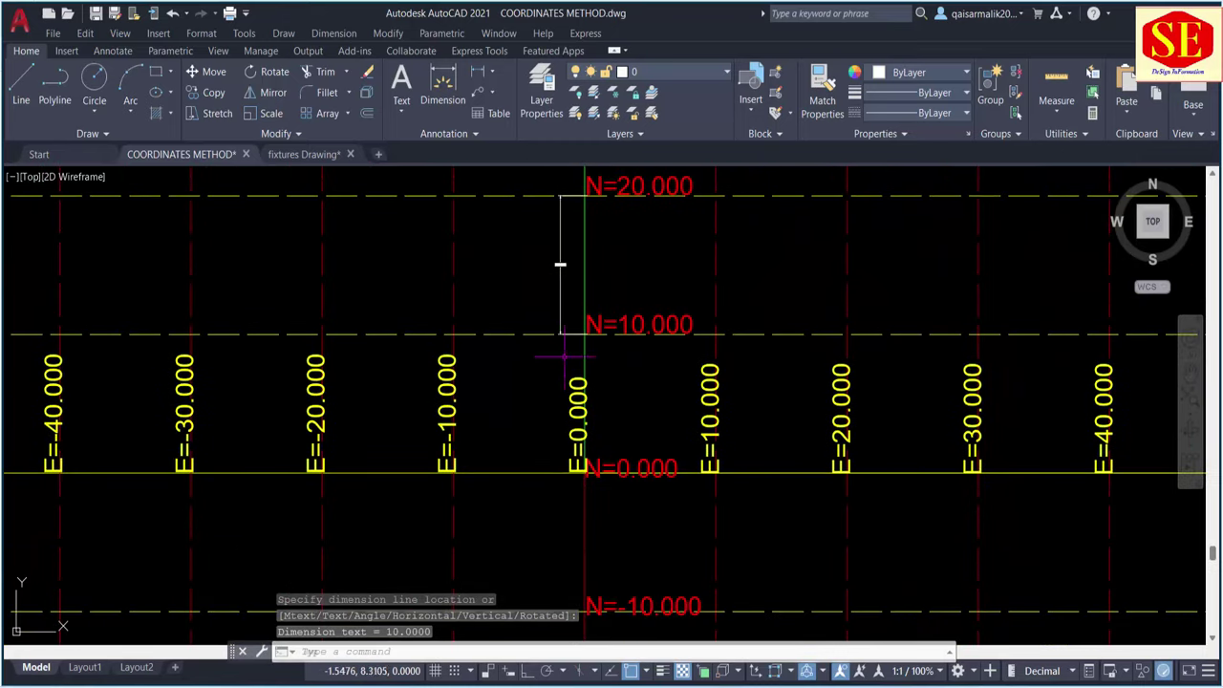
pyautogui.press('Return')
pyautogui.click(729, 334)
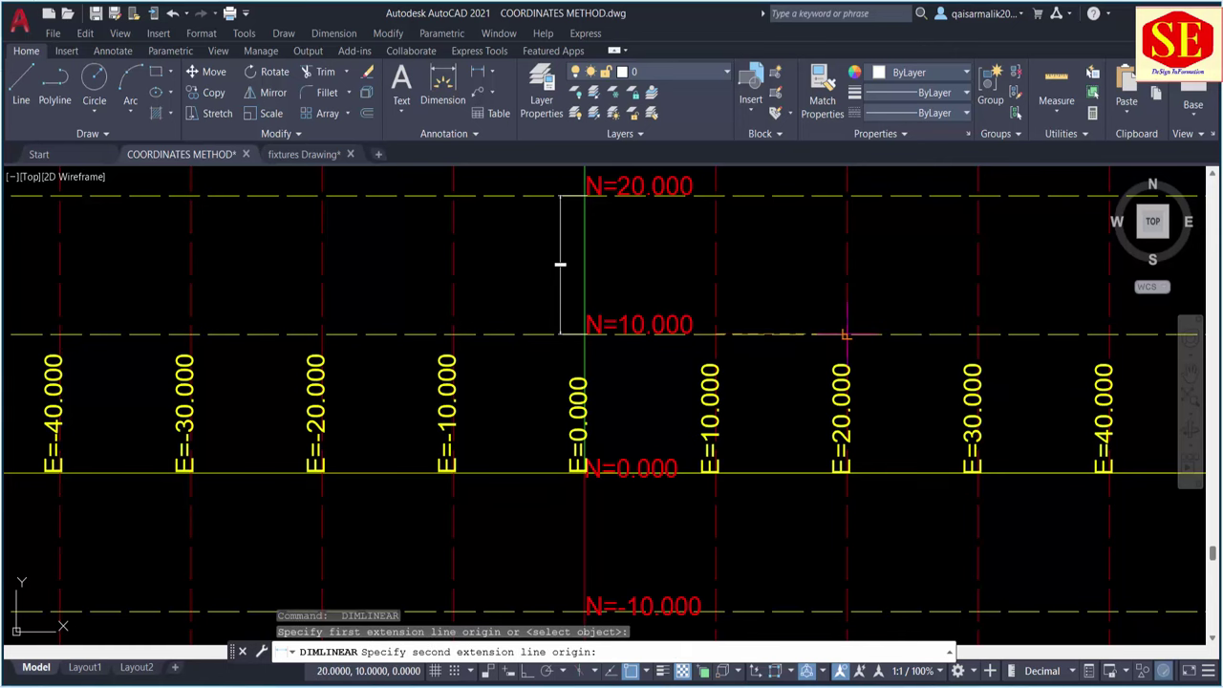
pyautogui.click(841, 333)
pyautogui.scroll(5, 793, 326)
pyautogui.click(800, 289)
pyautogui.scroll(-5, 801, 289)
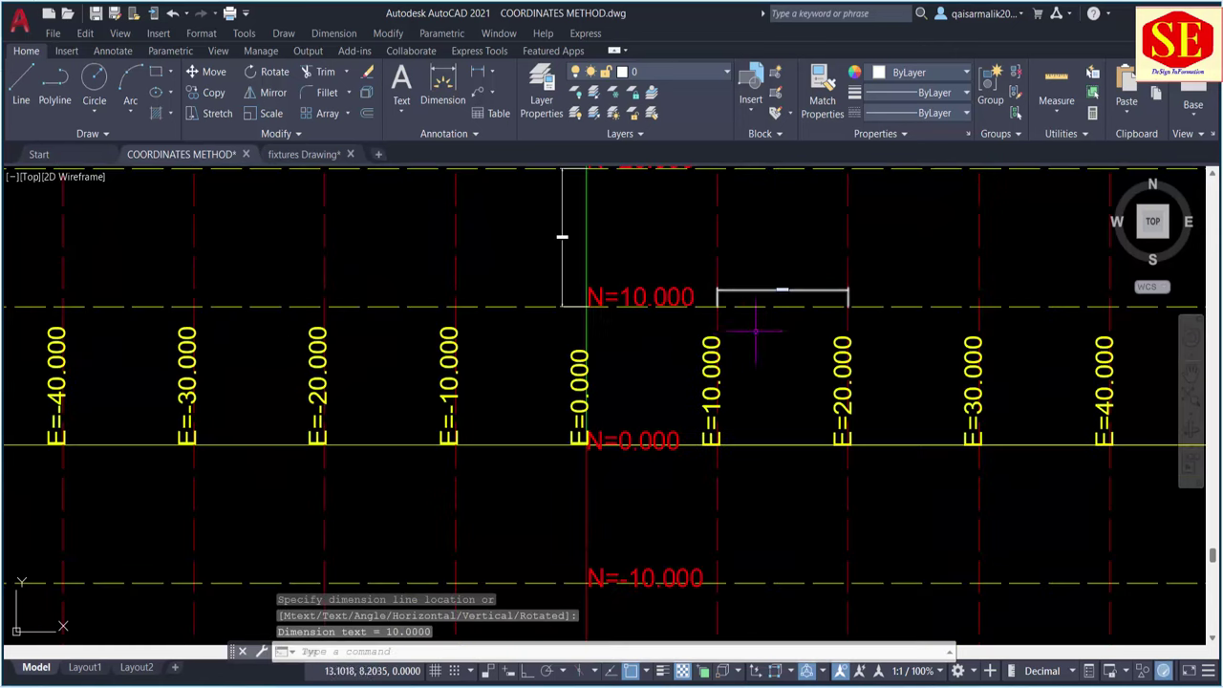
pyautogui.moveTo(578, 243); pyautogui.dragTo(579, 347, button='middle')
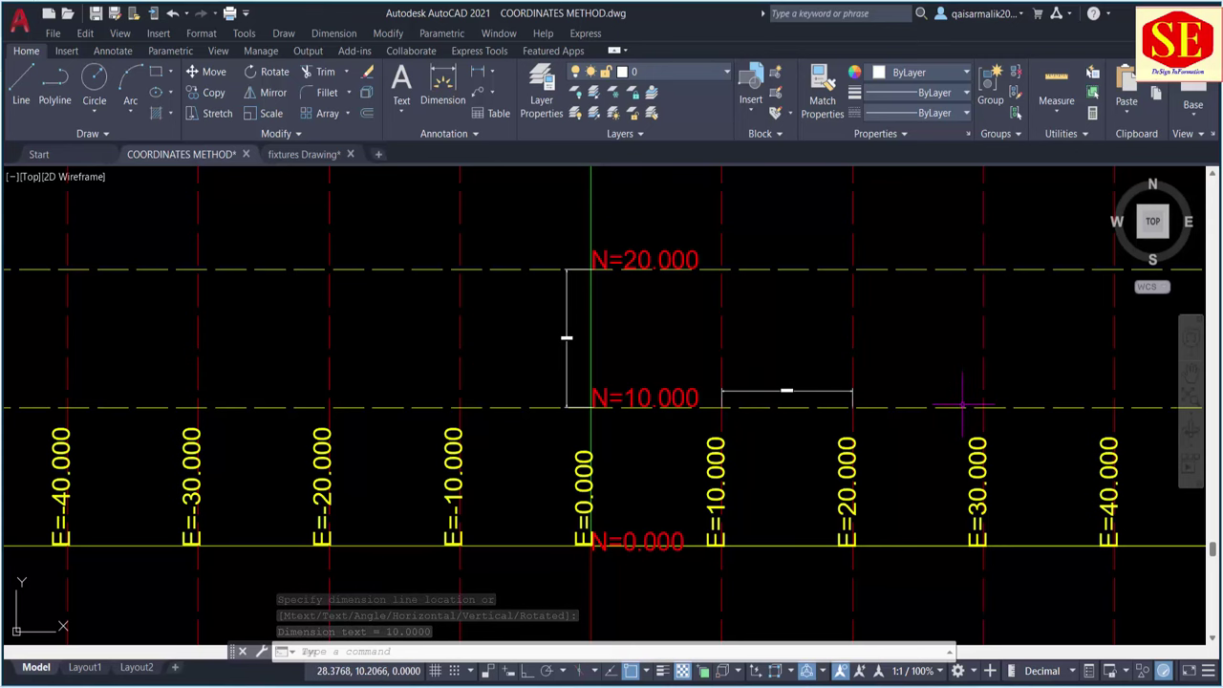
# Pan and zoom around the new N=10–N=20 and E=10–E=20 dimensions by the origin, clearing pending commands.
pyautogui.moveTo(606, 283); pyautogui.dragTo(605, 472, button='middle')
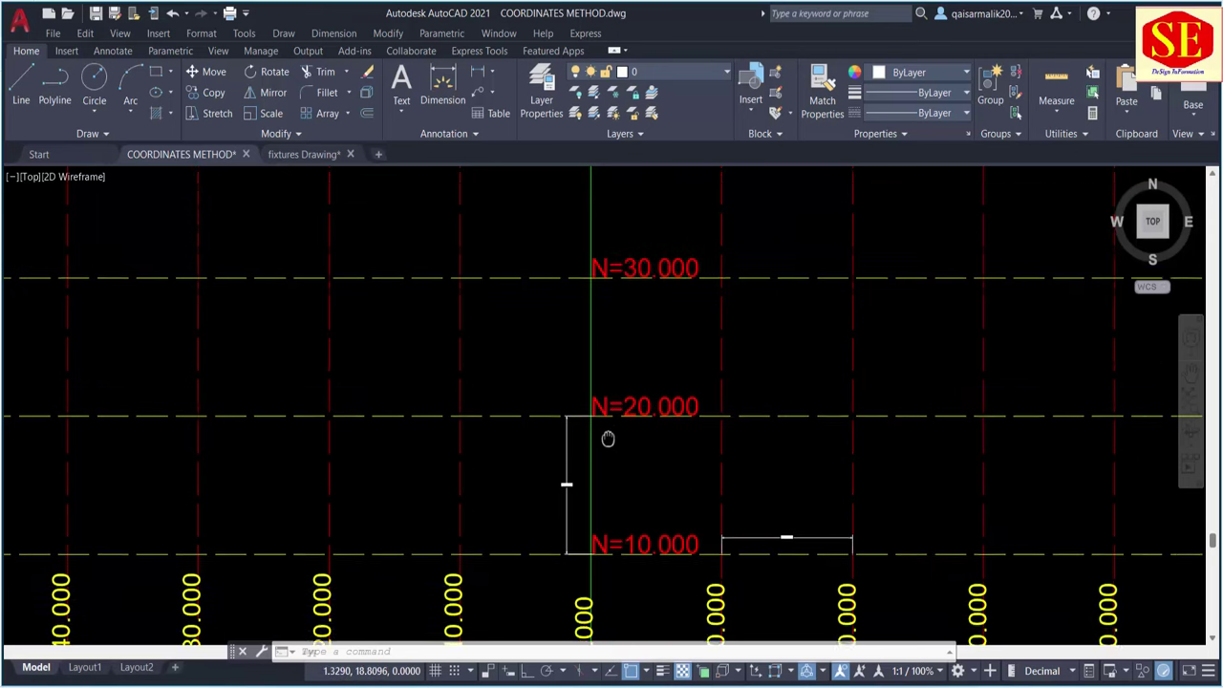
pyautogui.scroll(-4, 615, 360)
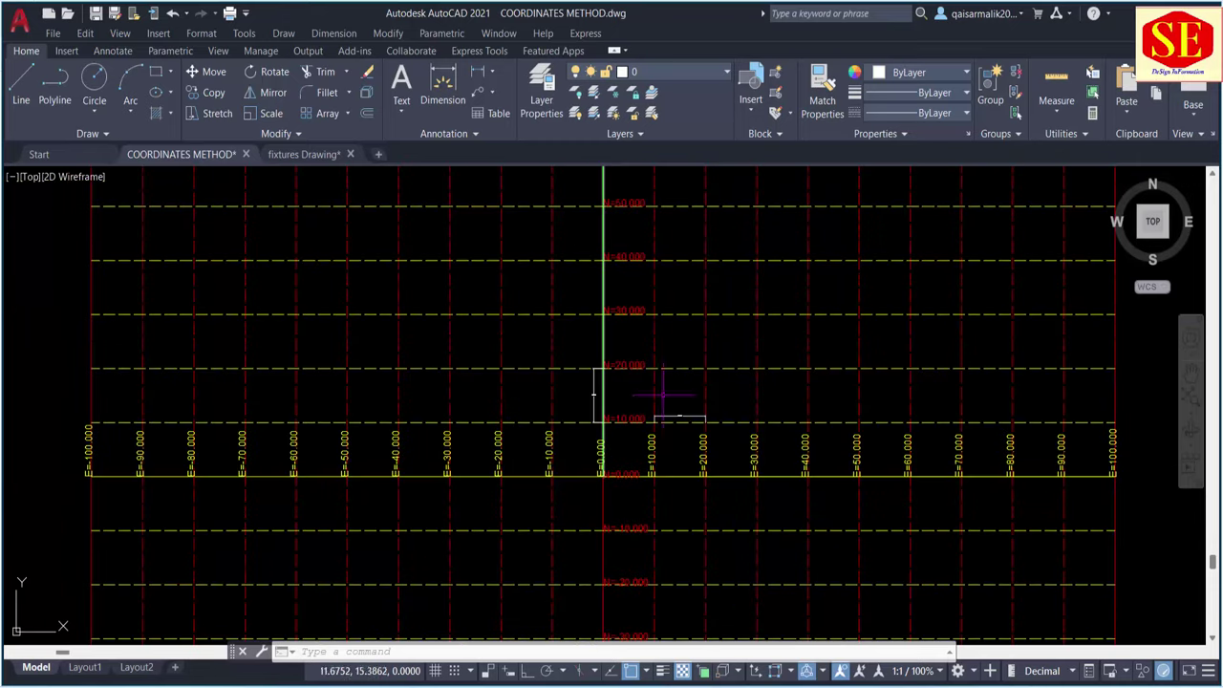
pyautogui.scroll(1, 882, 490)
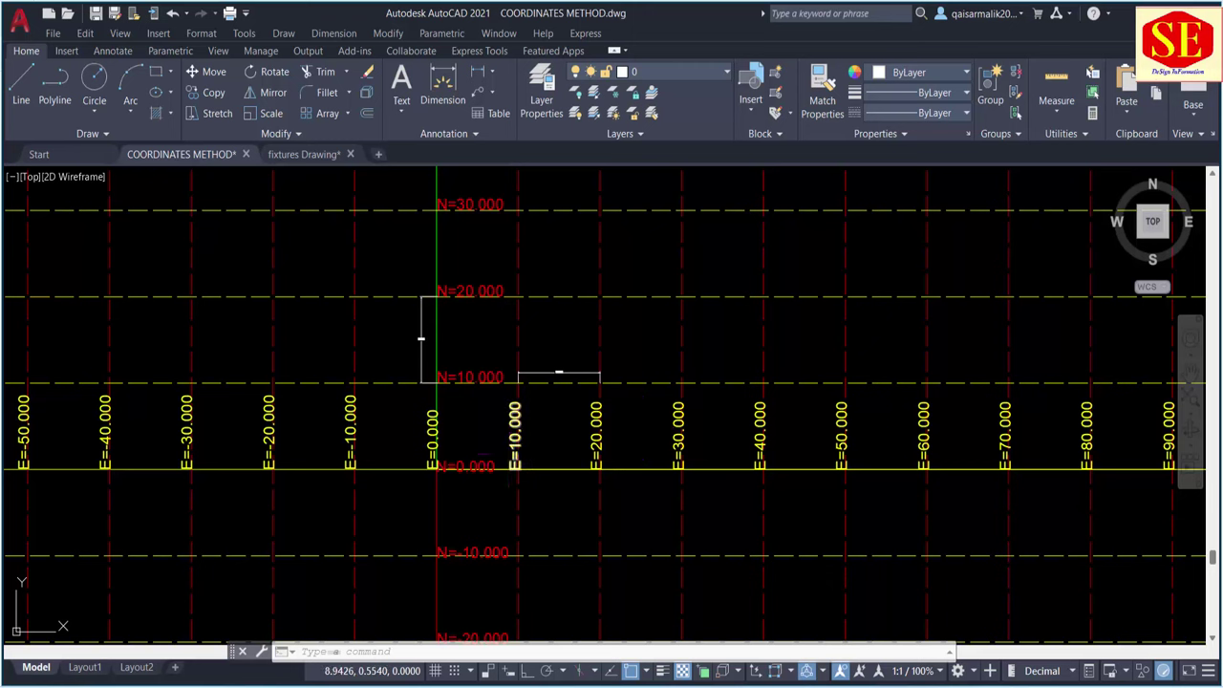
pyautogui.press('Escape')
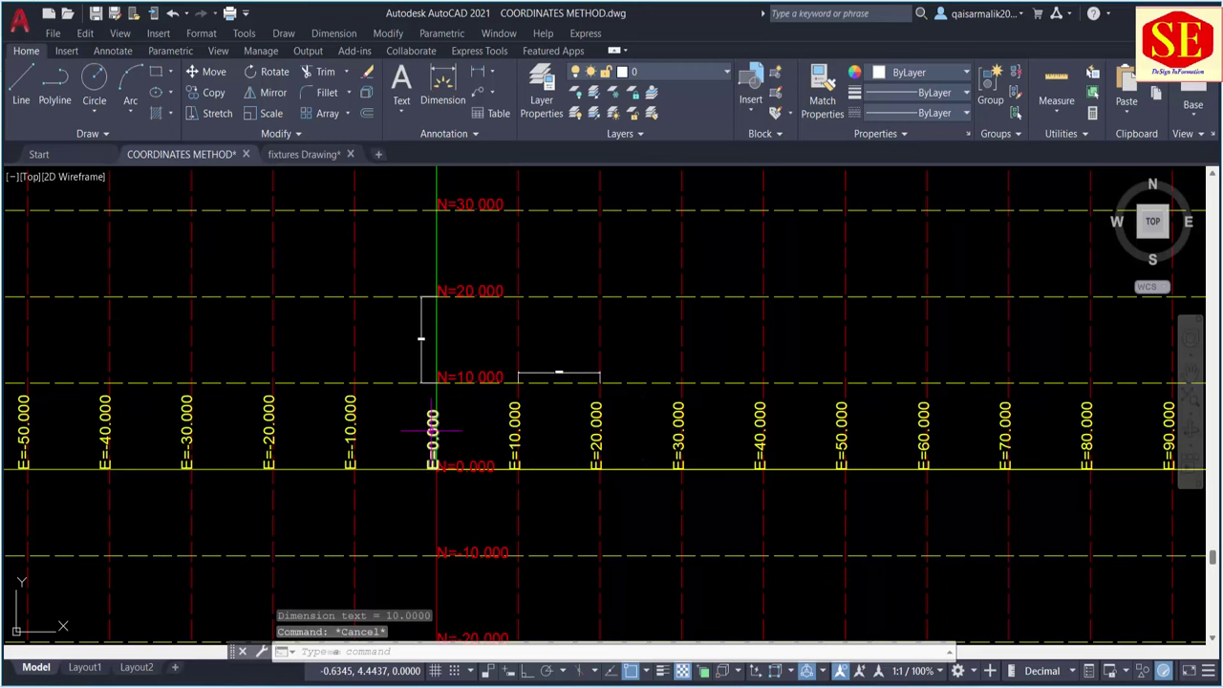
pyautogui.scroll(-1, 432, 430)
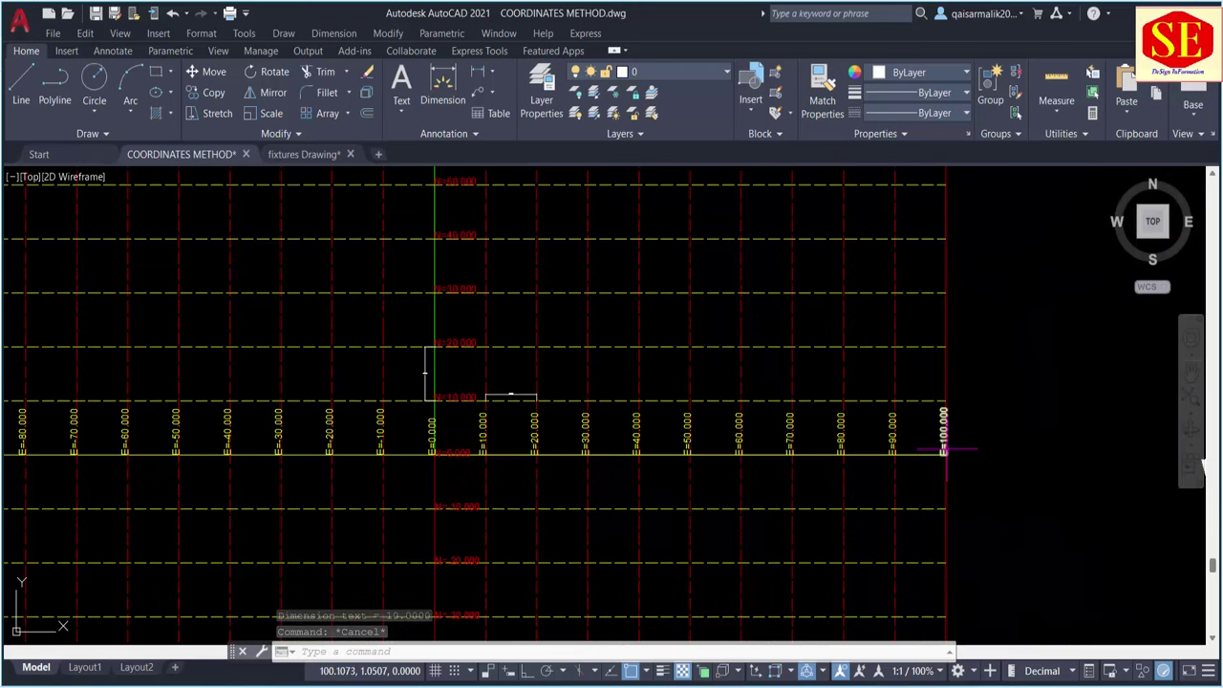
pyautogui.scroll(1, 943, 449)
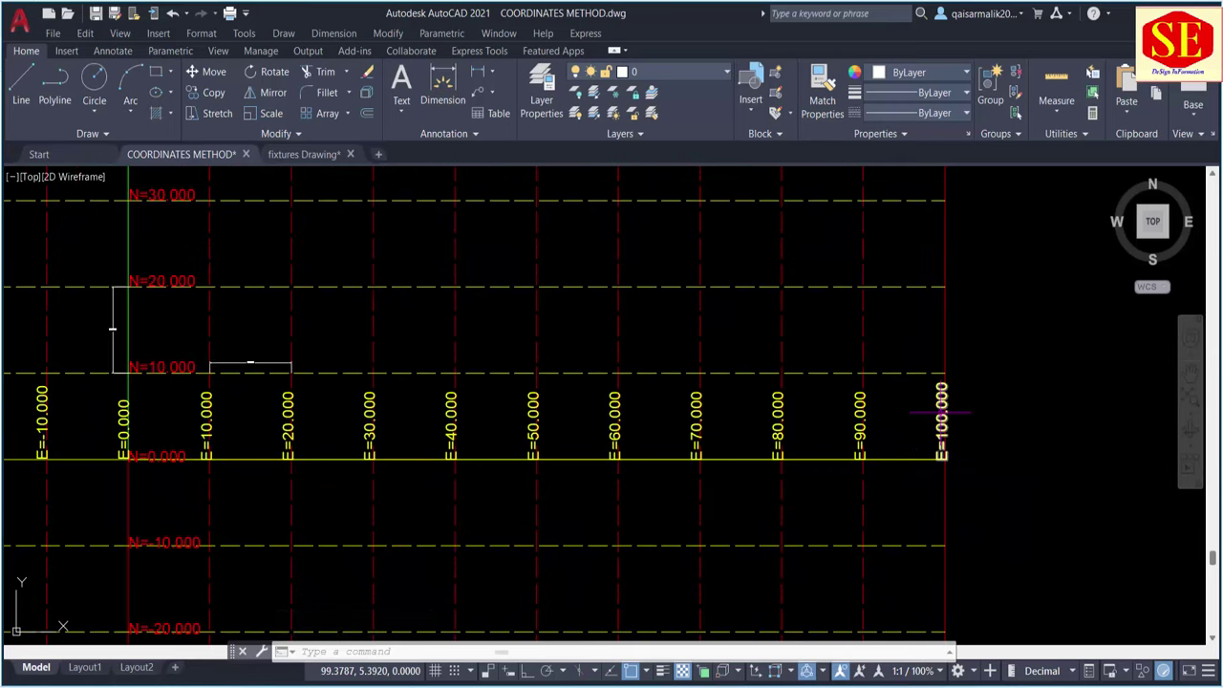
pyautogui.scroll(-1, 941, 413)
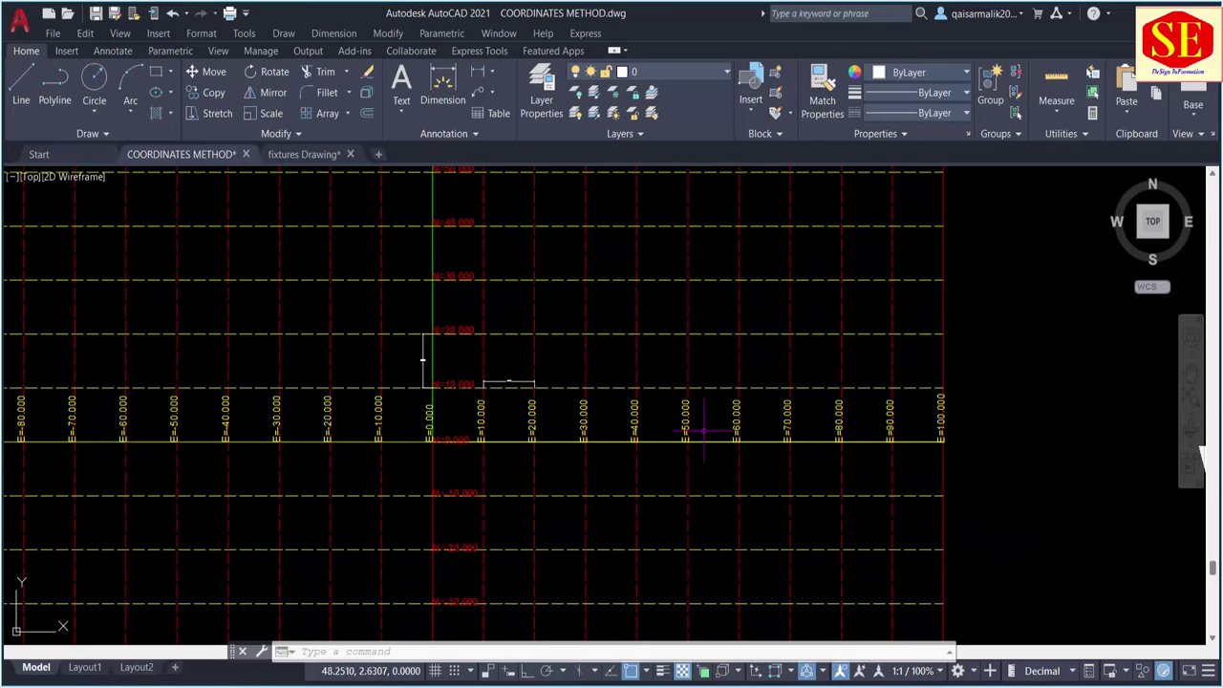
pyautogui.scroll(4, 496, 527)
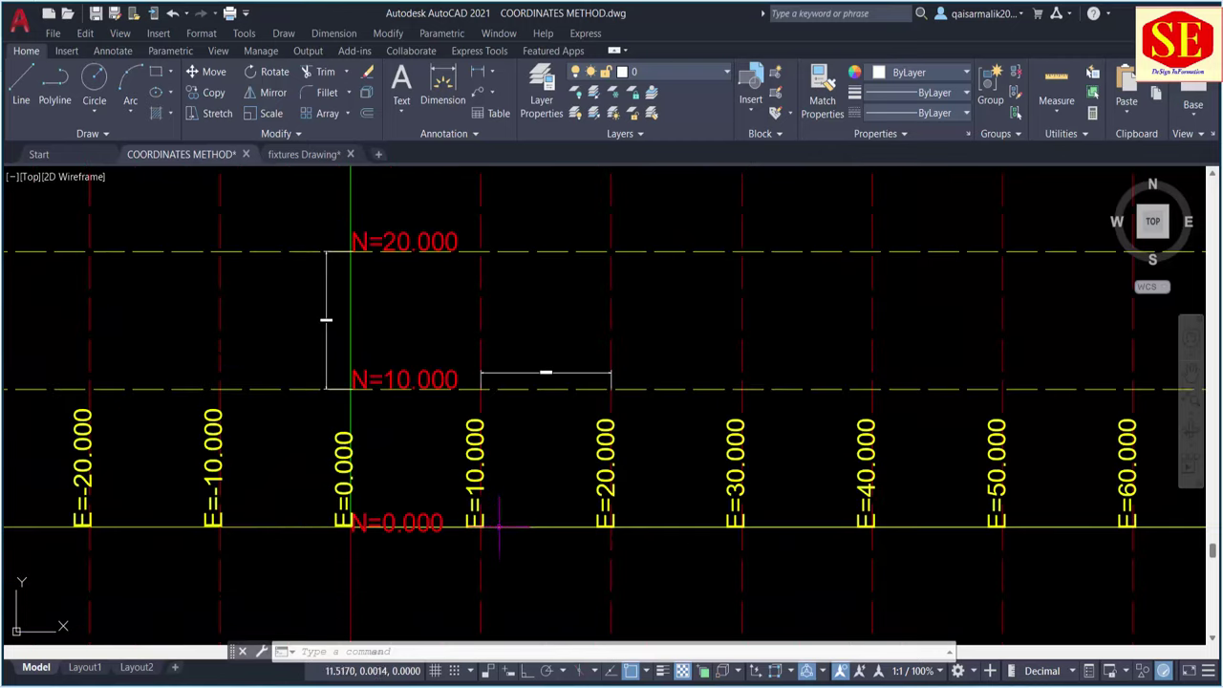
pyautogui.scroll(-4, 374, 521)
pyautogui.moveTo(411, 385); pyautogui.dragTo(413, 488, button='middle')
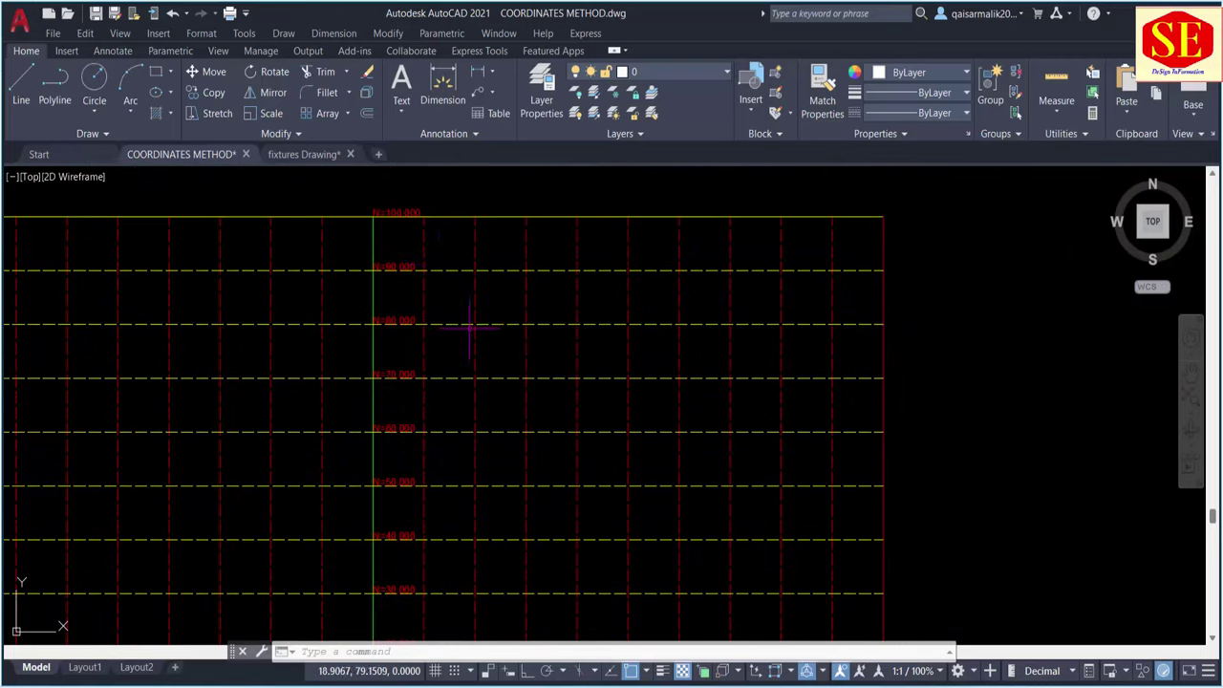
pyautogui.scroll(4, 417, 220)
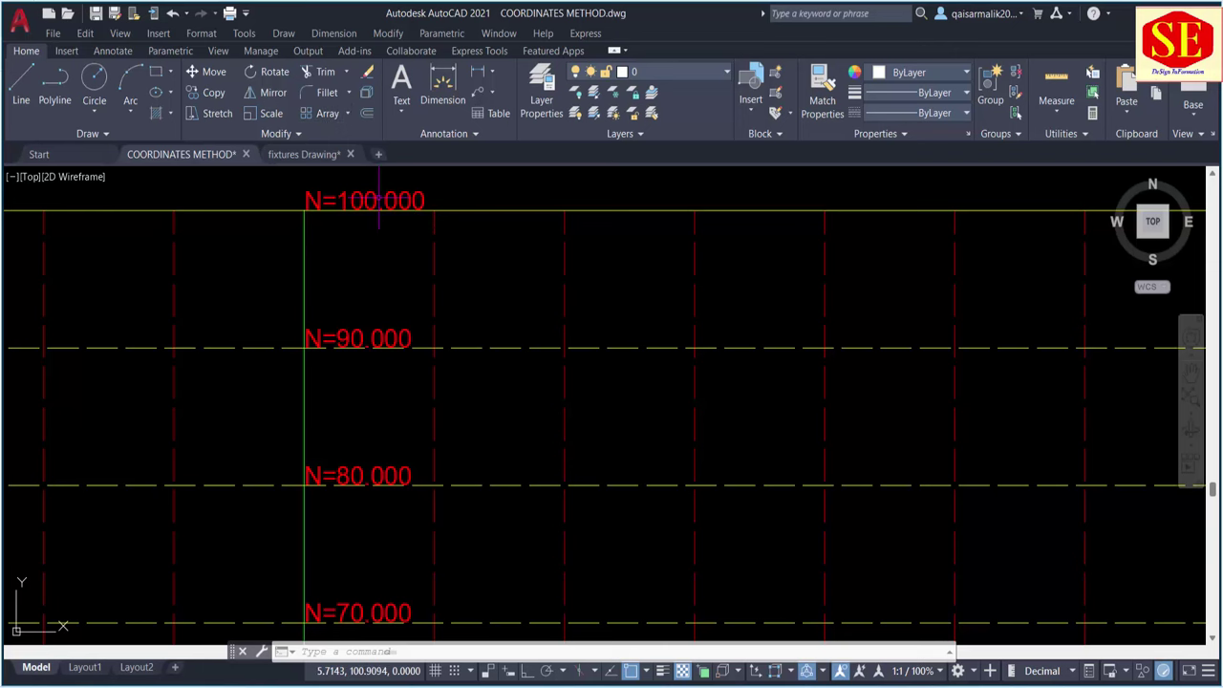
pyautogui.scroll(-4, 379, 198)
pyautogui.moveTo(363, 382); pyautogui.dragTo(363, 224, button='middle')
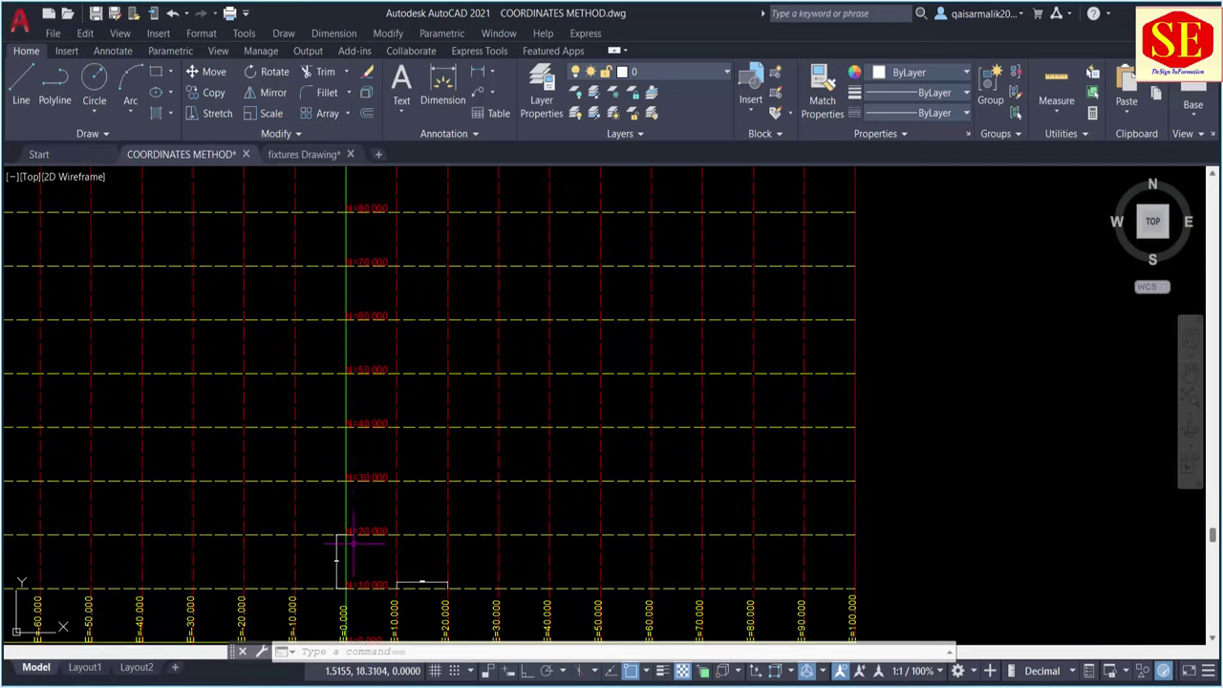
pyautogui.press('Escape')
pyautogui.press('Escape')
pyautogui.scroll(4, 334, 640)
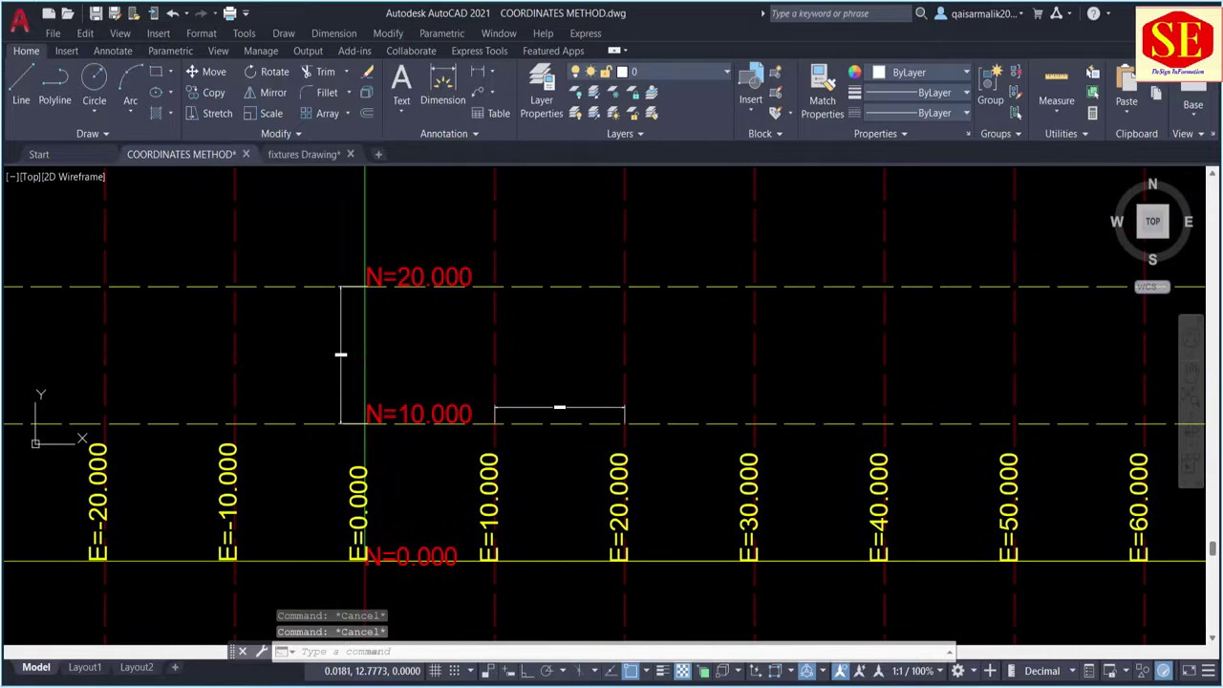
pyautogui.press('Escape')
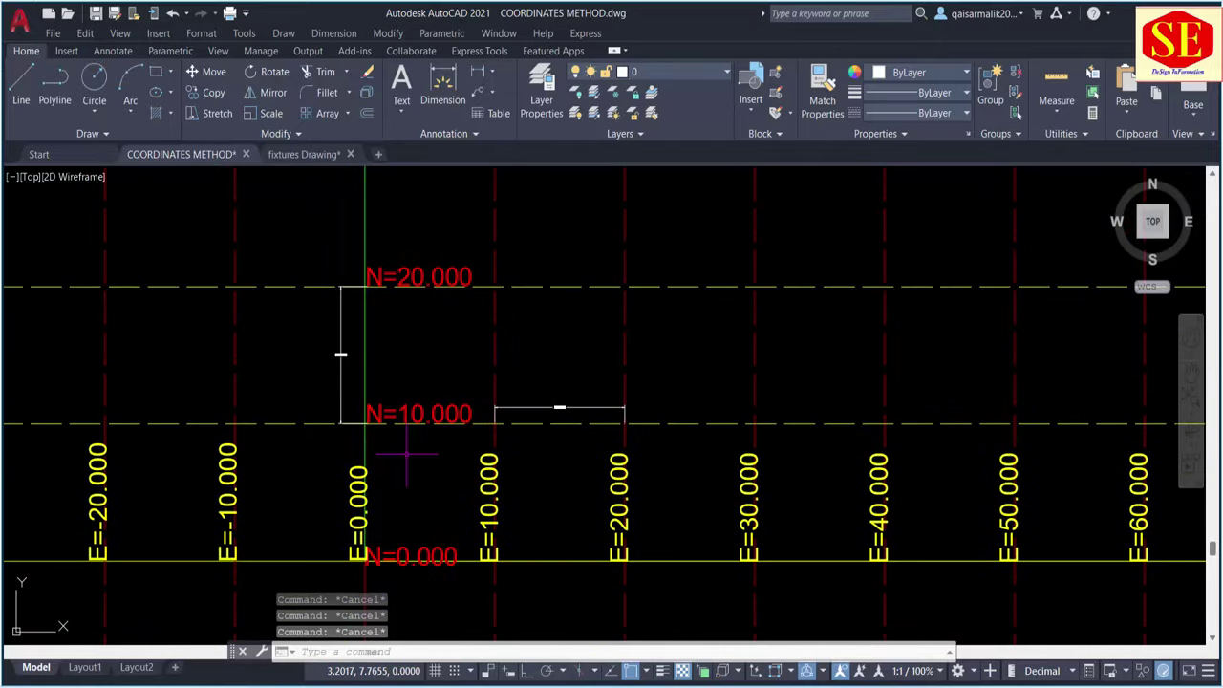
# Offset the N=10 grid line by 5 to create a new N=15 line.
pyautogui.write('o')
pyautogui.press('Return')
pyautogui.write('5')
pyautogui.press('Return')
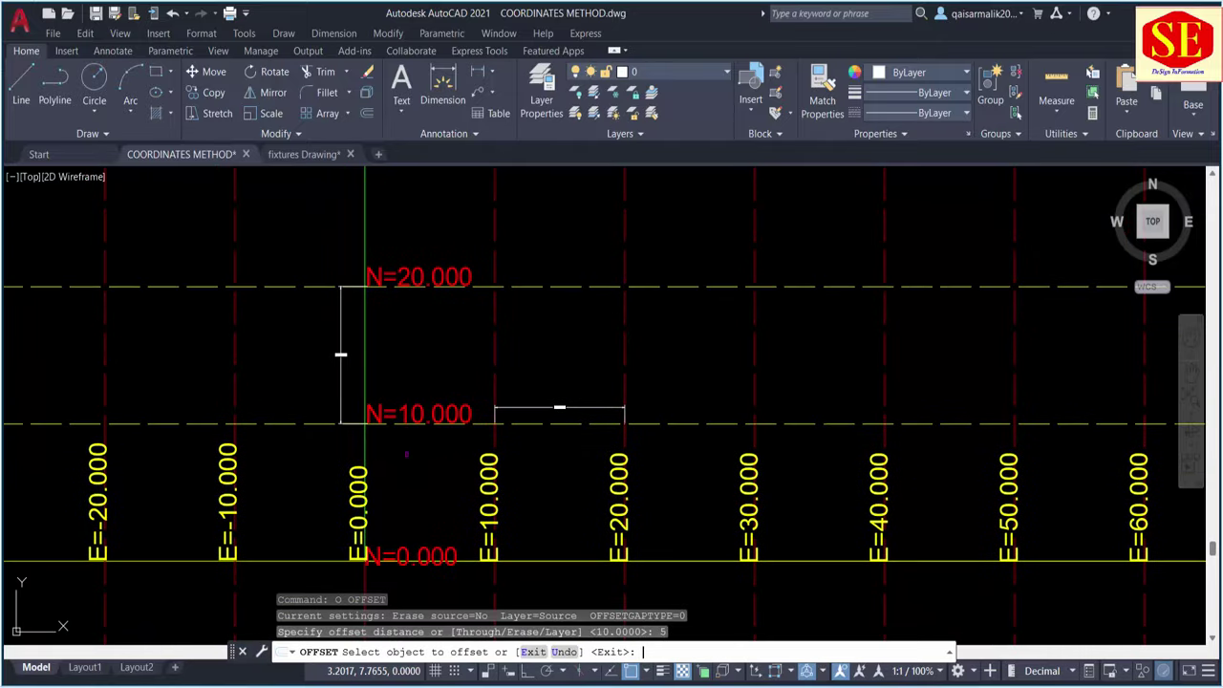
pyautogui.click(468, 397)
pyautogui.click(531, 423)
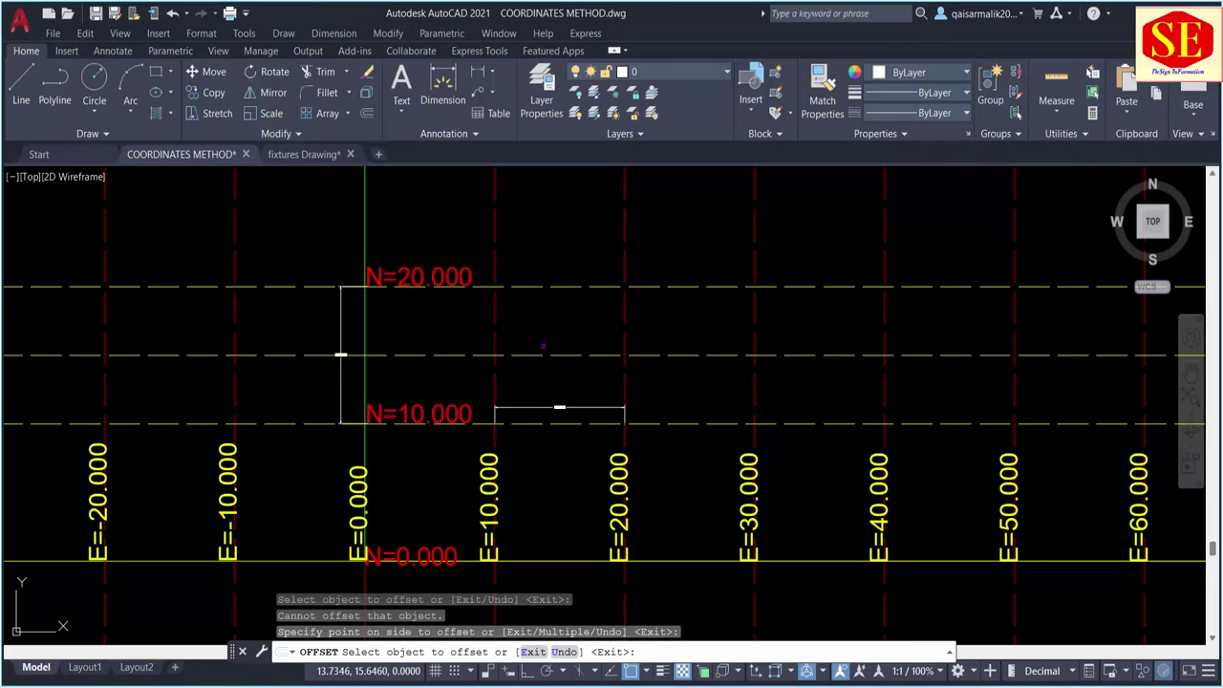
pyautogui.press('Escape')
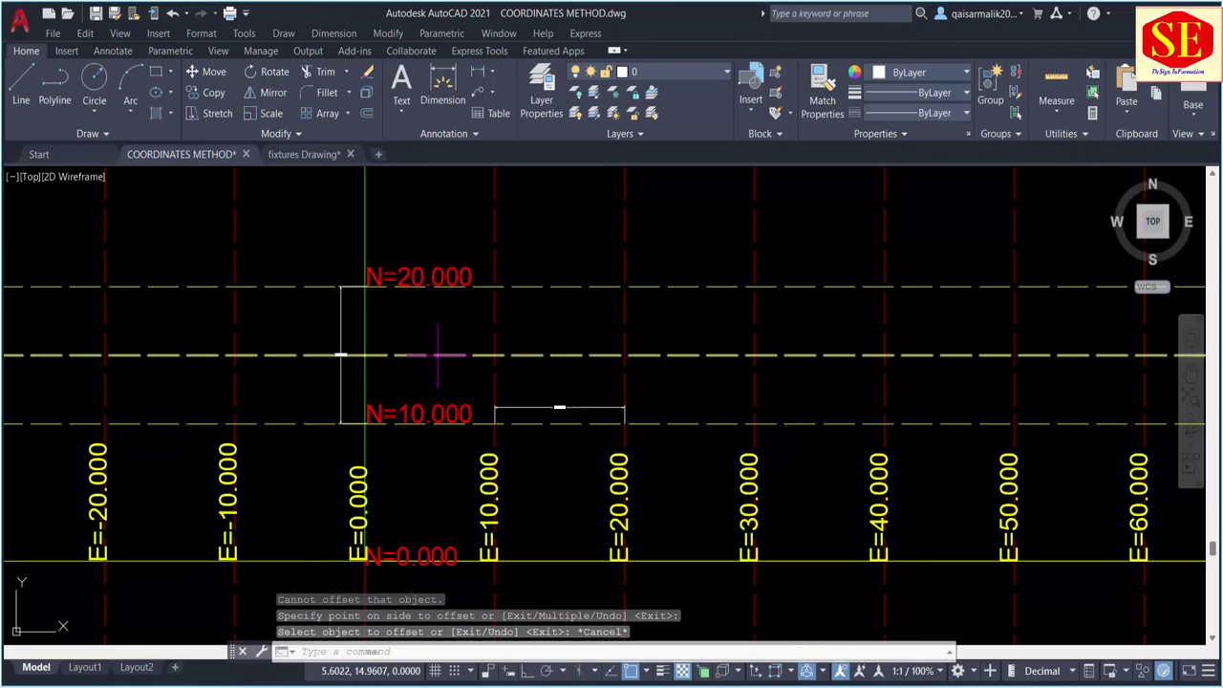
pyautogui.scroll(2, 368, 385)
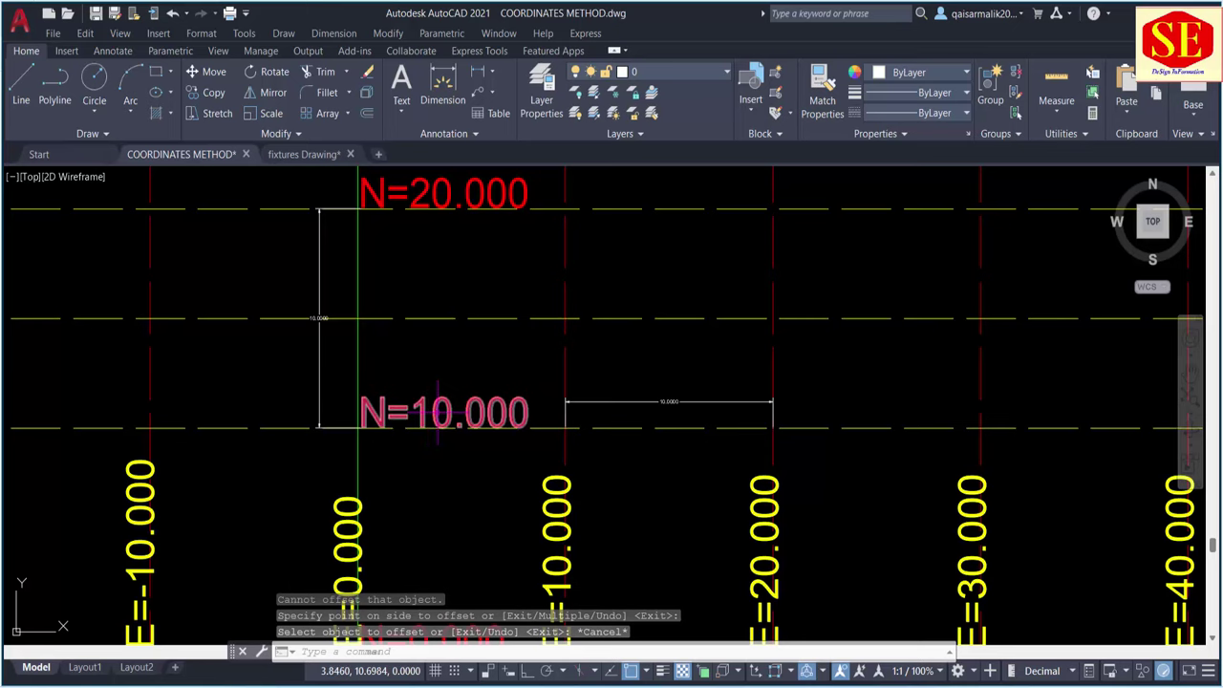
pyautogui.moveTo(428, 379); pyautogui.dragTo(434, 472, button='middle')
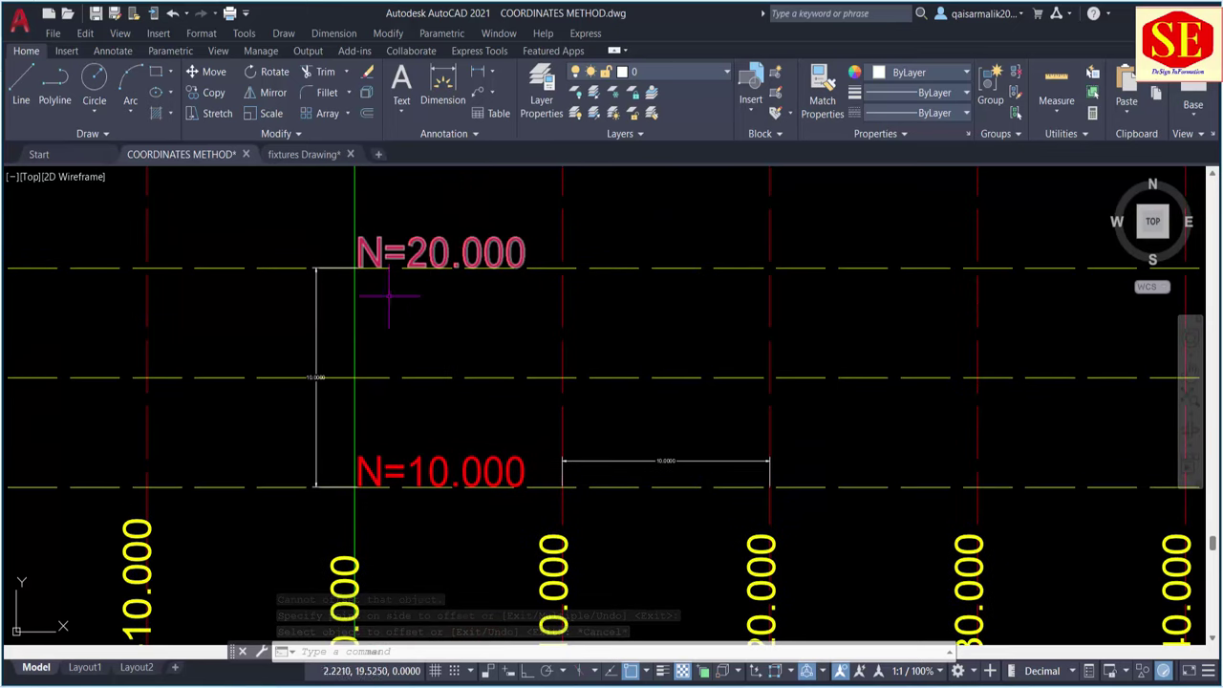
pyautogui.press('Escape')
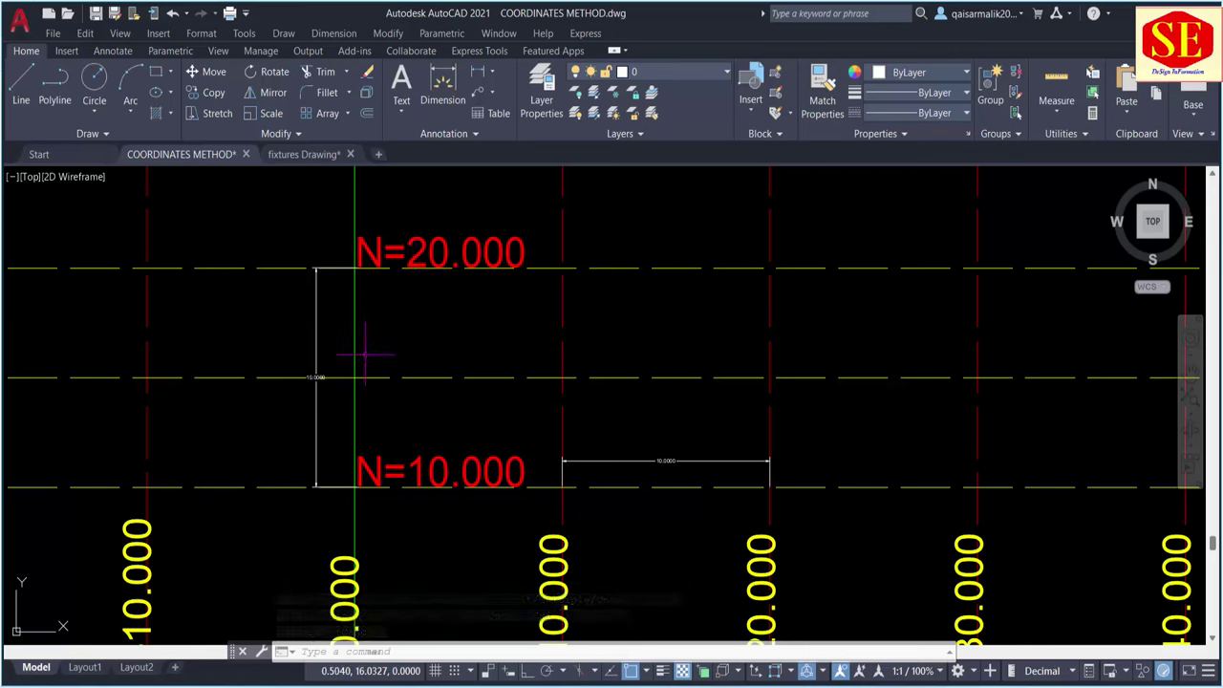
pyautogui.press('Escape')
pyautogui.press('Escape')
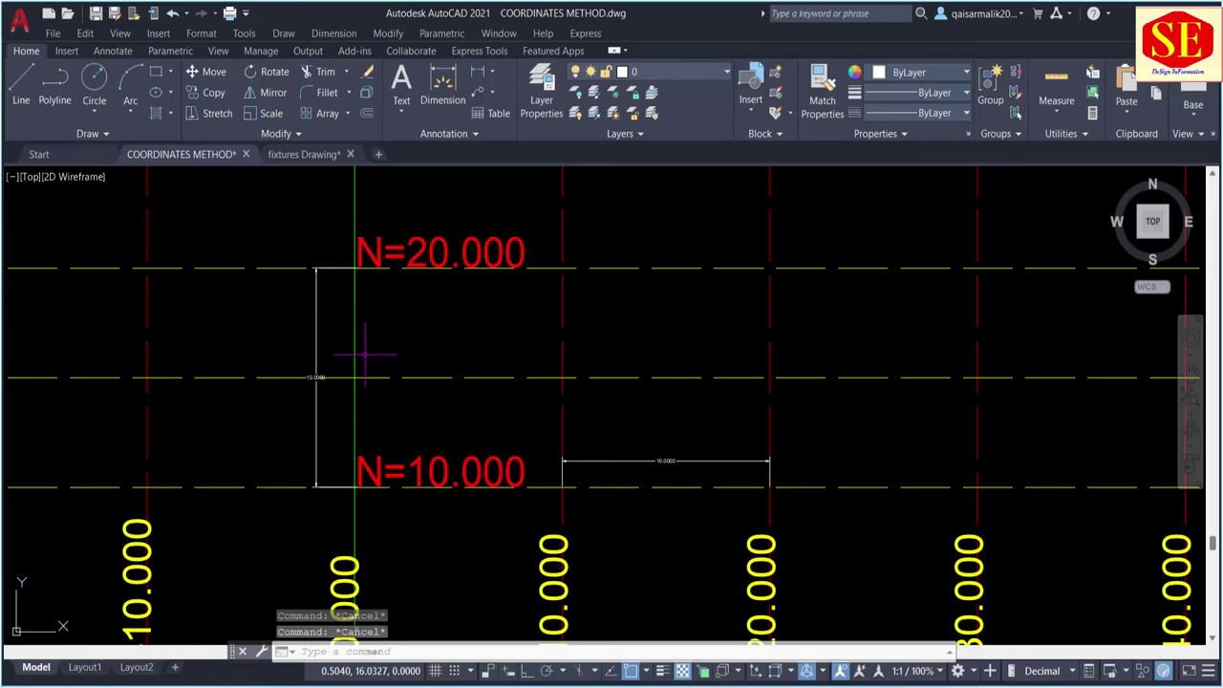
# Place a CD Dist/Elev label at E=0, N=15, then erase the mistaken label.
pyautogui.write('c')
pyautogui.press('Return')
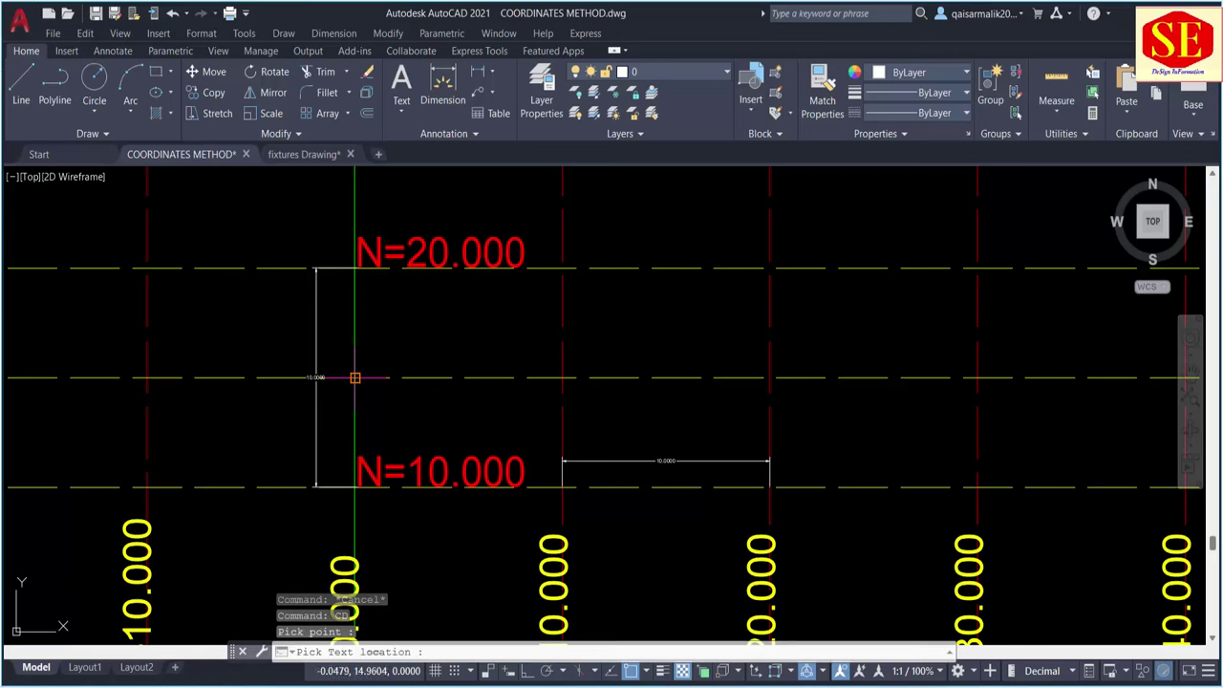
pyautogui.click(283, 526)
pyautogui.click(562, 328)
pyautogui.click(594, 241)
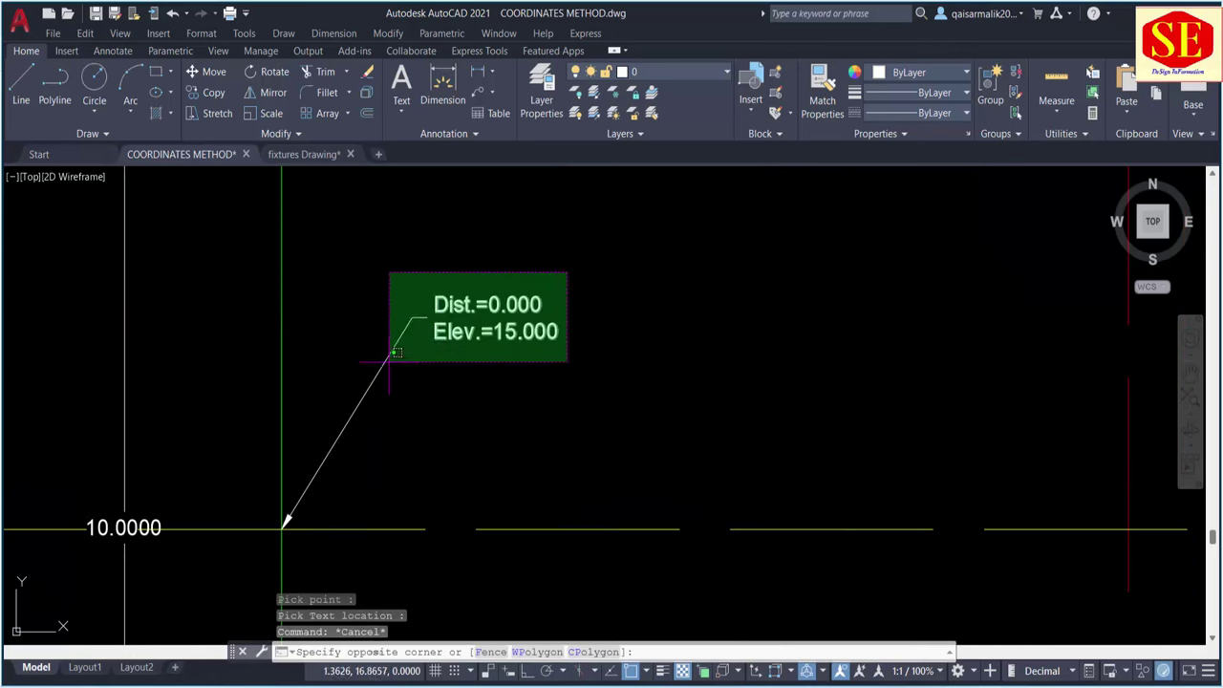
pyautogui.click(389, 377)
pyautogui.write('e')
pyautogui.press('Return')
# Label the E=0, N=15 intersection with DC, reading E=0.000 N=15.000.
pyautogui.write('dc')
pyautogui.press('Return')
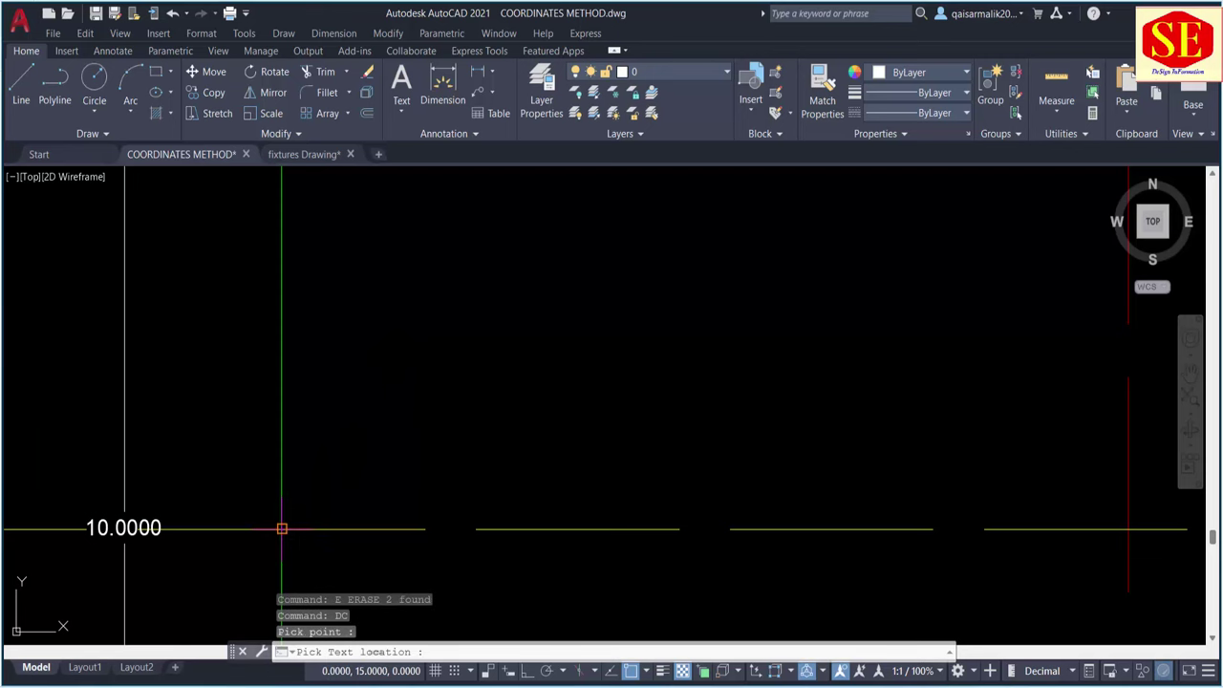
pyautogui.click(282, 526)
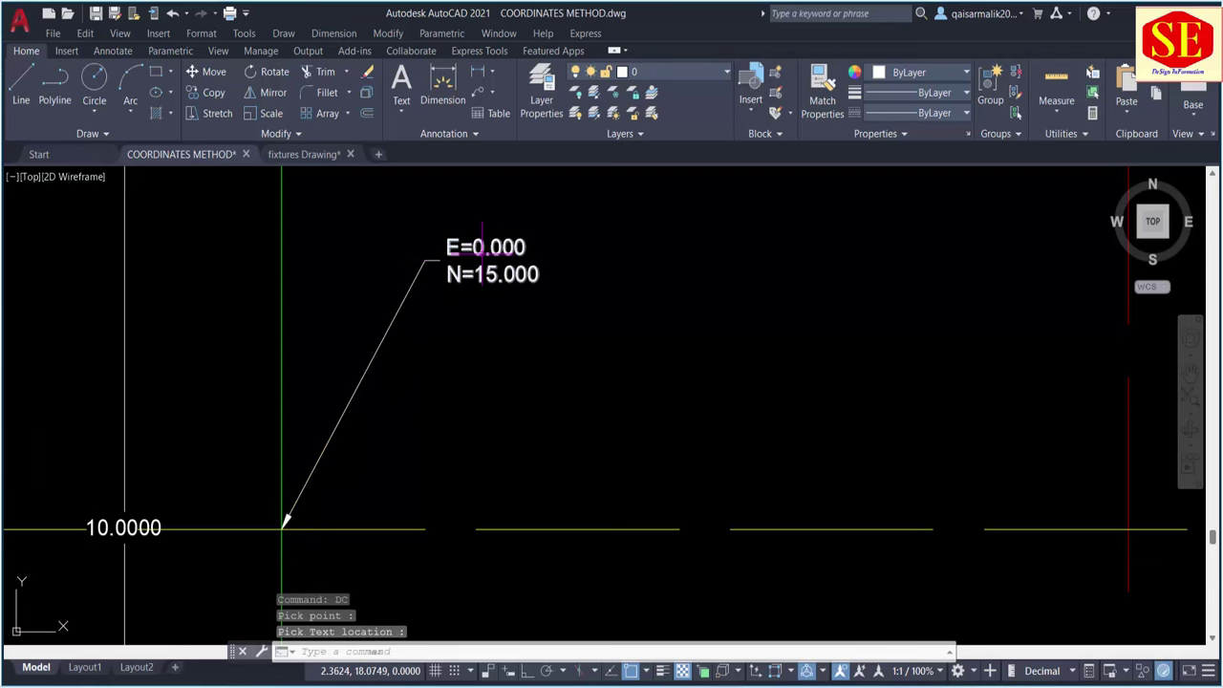
pyautogui.scroll(-1, 483, 273)
pyautogui.scroll(1, 491, 268)
pyautogui.scroll(-2, 490, 268)
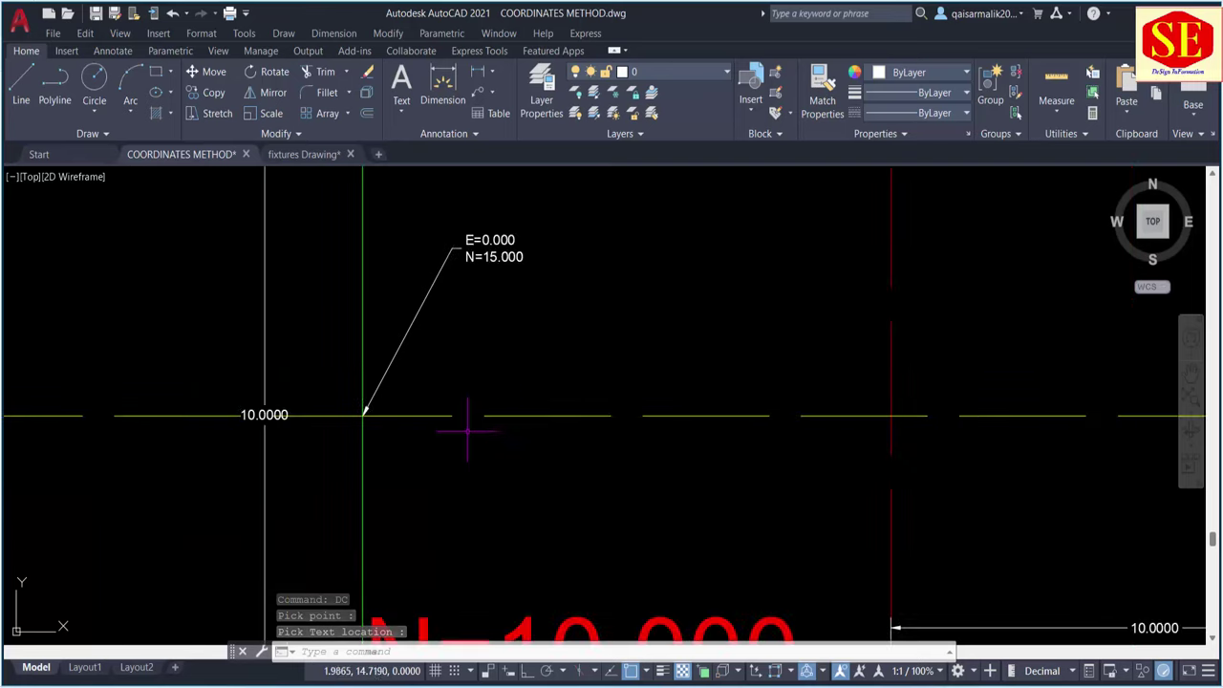
pyautogui.scroll(-5, 469, 429)
pyautogui.moveTo(467, 509)
pyautogui.mouseDown(button='middle')
pyautogui.moveTo(476, 394)
pyautogui.moveTo(485, 590)
pyautogui.mouseUp(button='middle')
# Label the E=0, N=30 point with an E=0.000 N=30.000 leader.
pyautogui.press('Return')
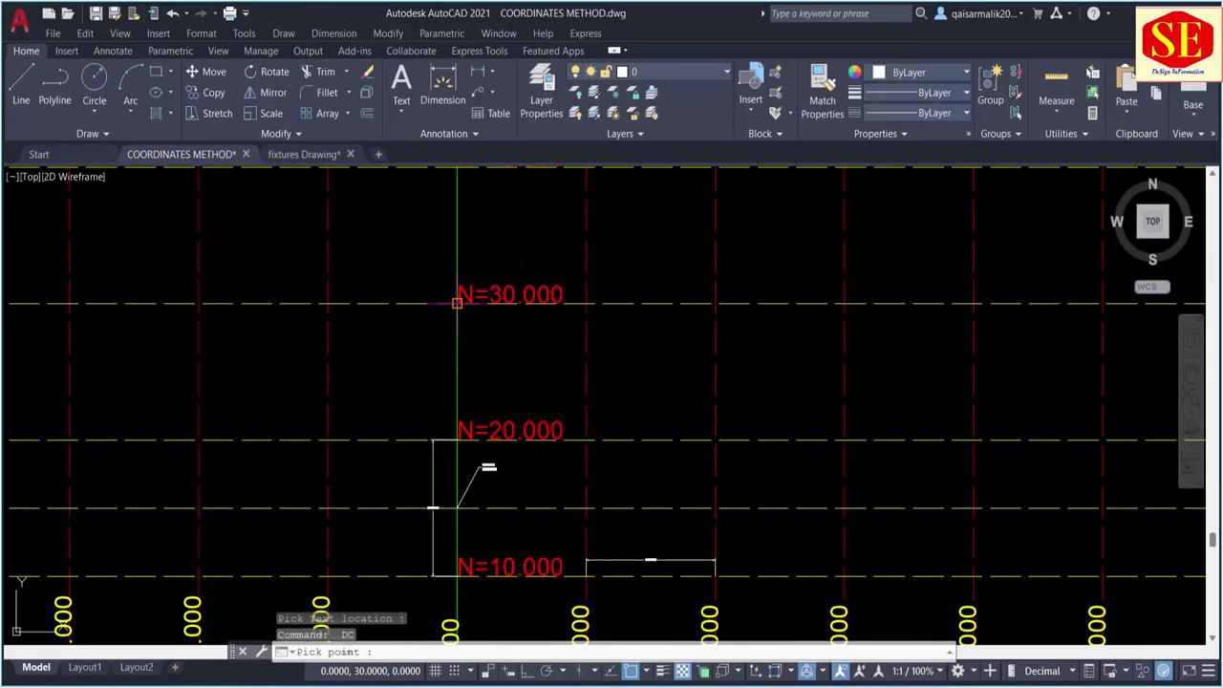
pyautogui.click(457, 304)
pyautogui.scroll(5, 487, 336)
pyautogui.click(488, 337)
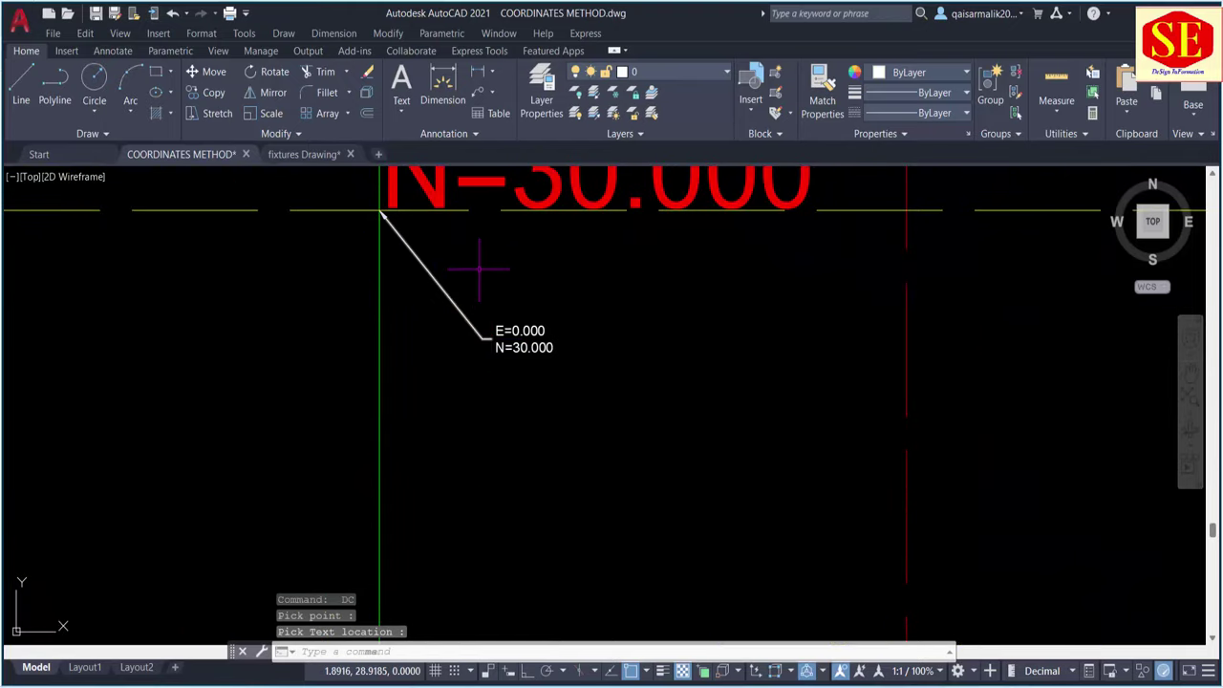
pyautogui.moveTo(494, 306); pyautogui.dragTo(516, 478, button='middle')
pyautogui.scroll(-2, 540, 511)
pyautogui.scroll(-2, 542, 487)
pyautogui.scroll(2, 552, 444)
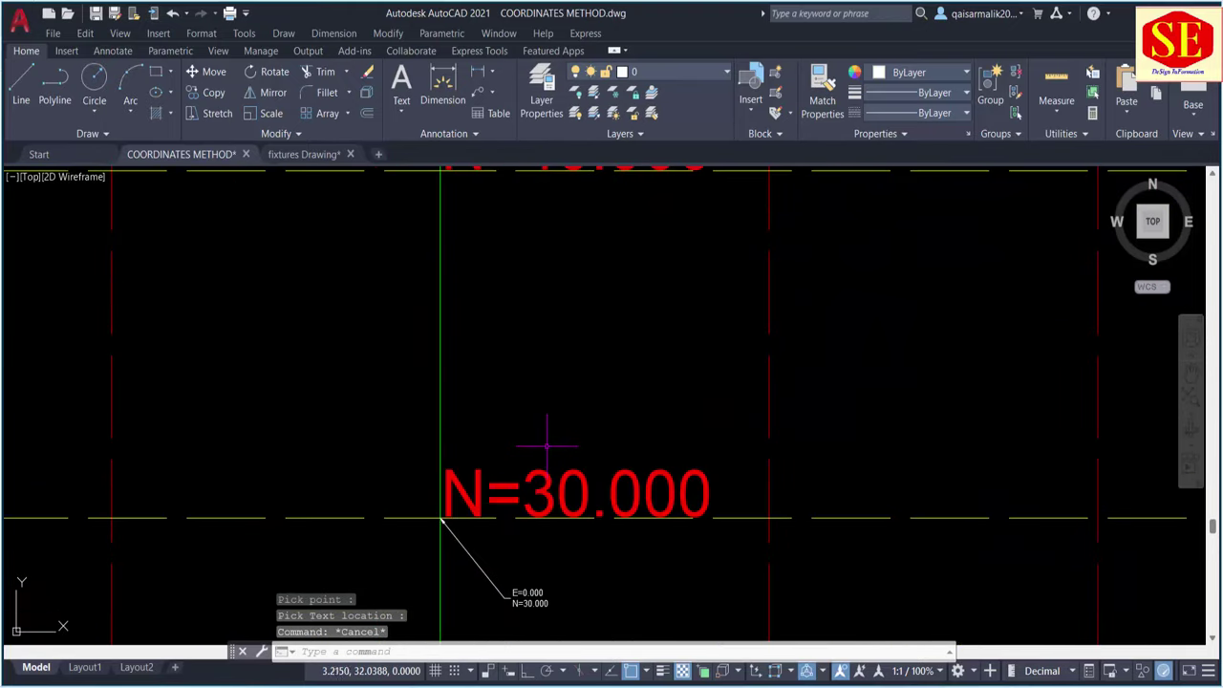
# Offset the N=30 grid line 2 units up to create an N=32 line.
pyautogui.write('o')
pyautogui.press('Return')
pyautogui.press('Return')
pyautogui.click(707, 497)
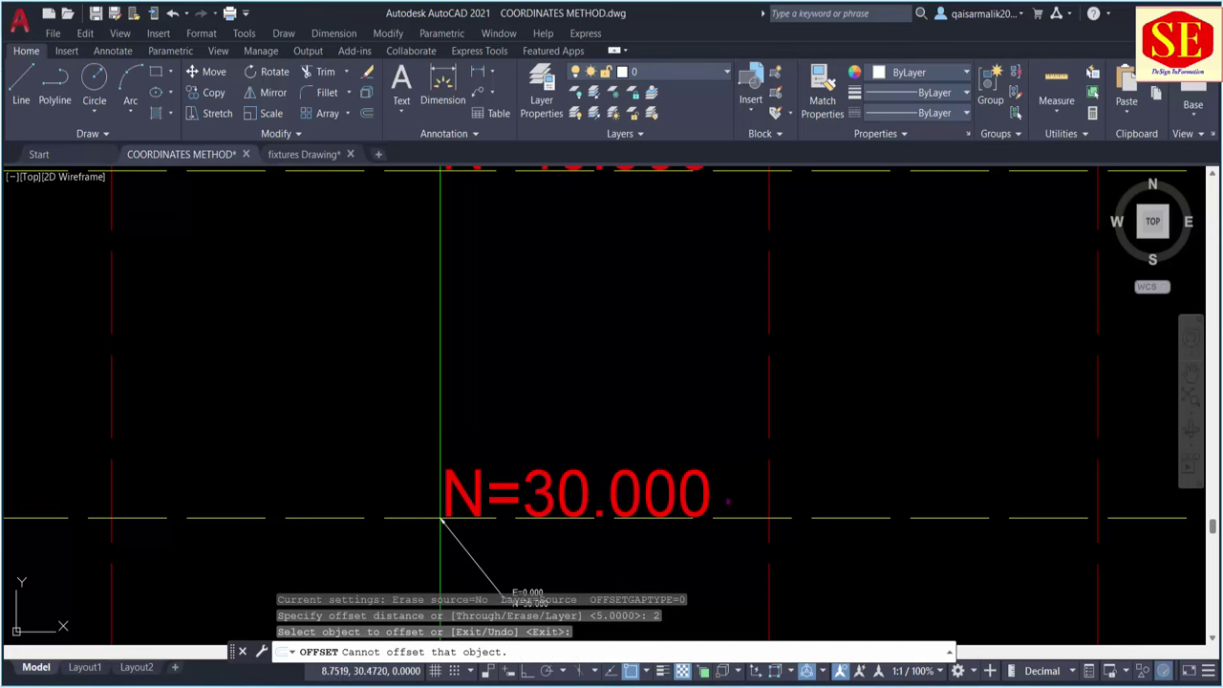
pyautogui.click(727, 520)
pyautogui.click(723, 373)
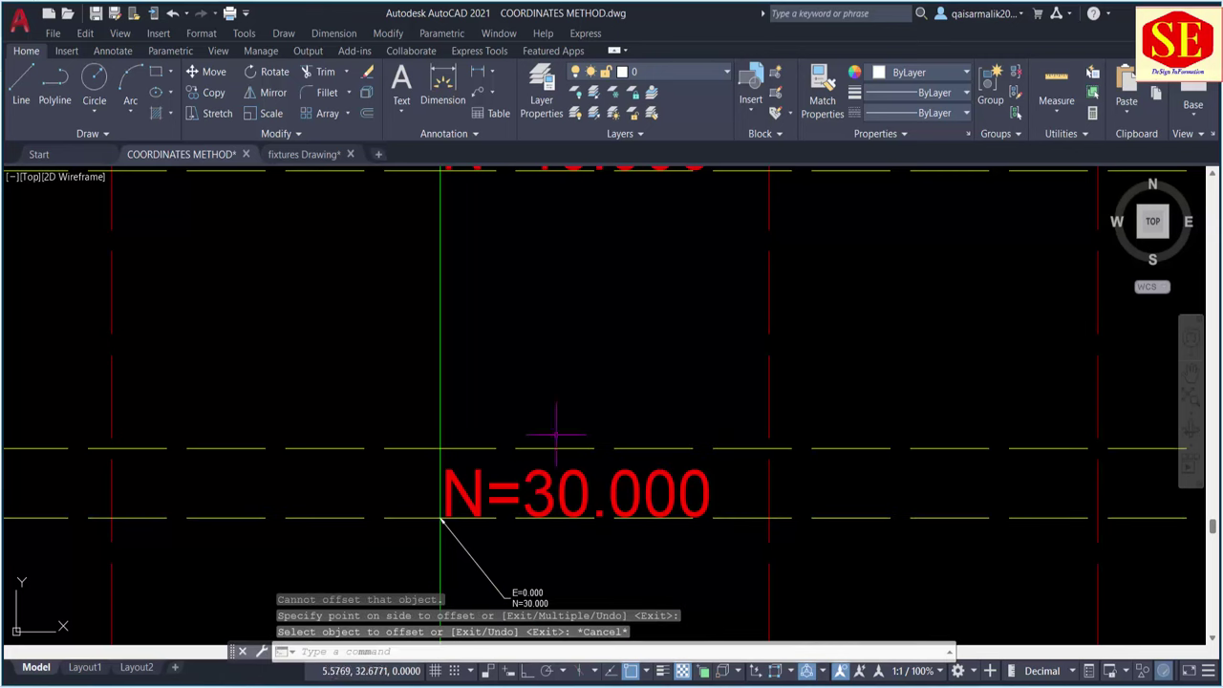
pyautogui.press('Escape')
pyautogui.moveTo(557, 423); pyautogui.dragTo(576, 354, button='middle')
# Label the E=0, N=32 intersection with its E/N coordinates.
pyautogui.press('Return')
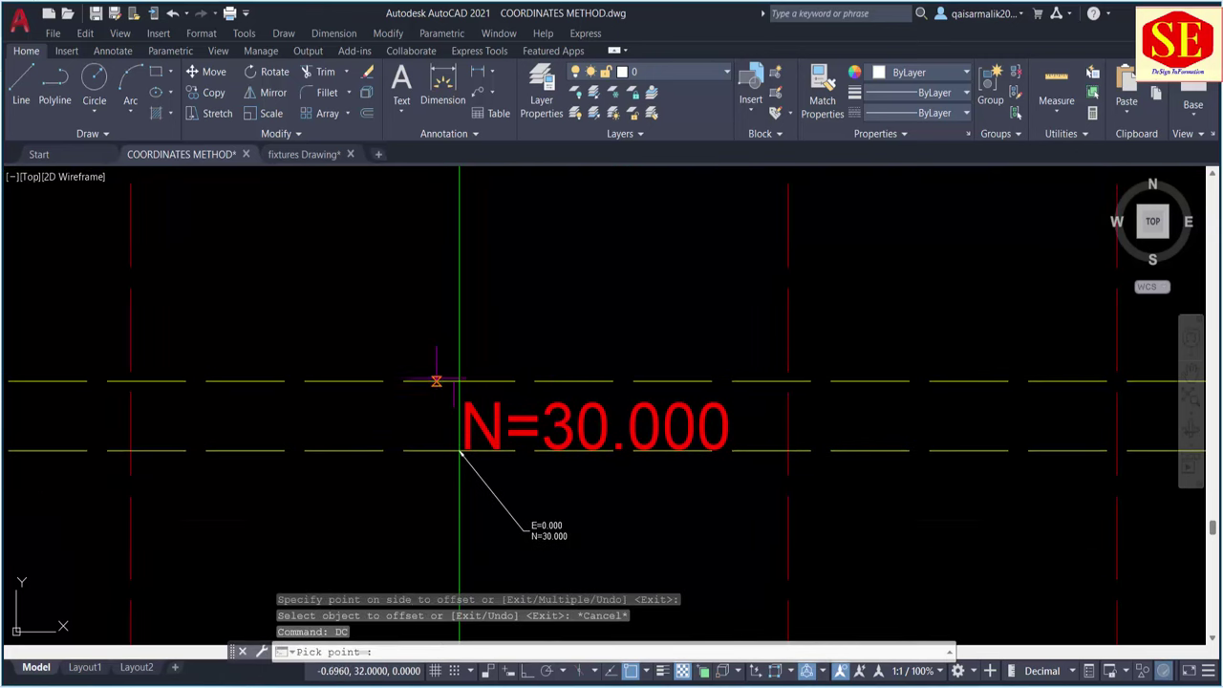
pyautogui.click(459, 381)
pyautogui.scroll(4, 506, 329)
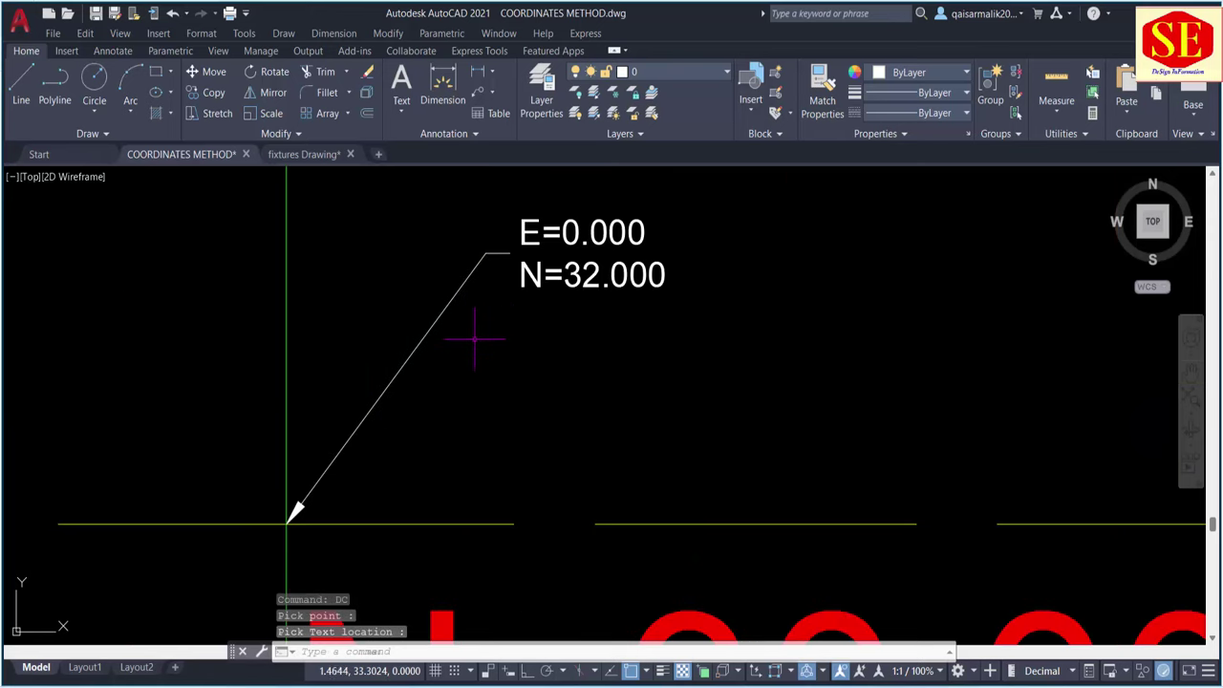
pyautogui.scroll(-2, 483, 342)
pyautogui.press('Escape')
# Offset the N=32 grid line 5 units up to create an N=37 line.
pyautogui.write('o')
pyautogui.press('Return')
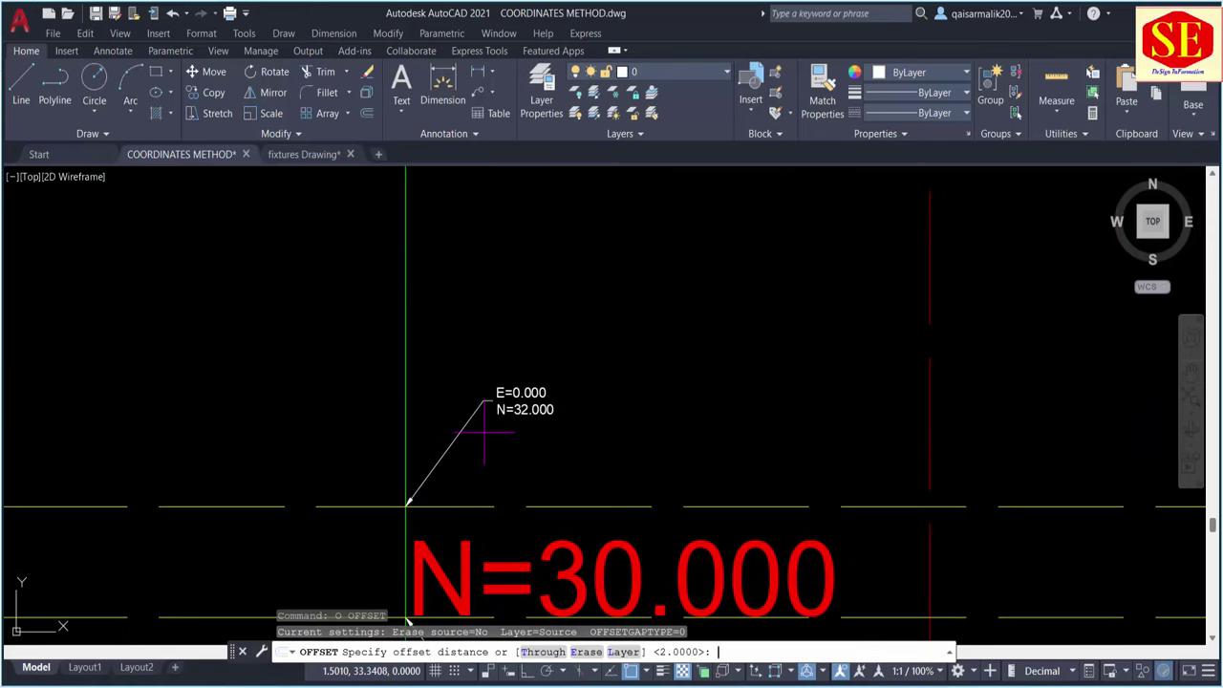
pyautogui.press('Return')
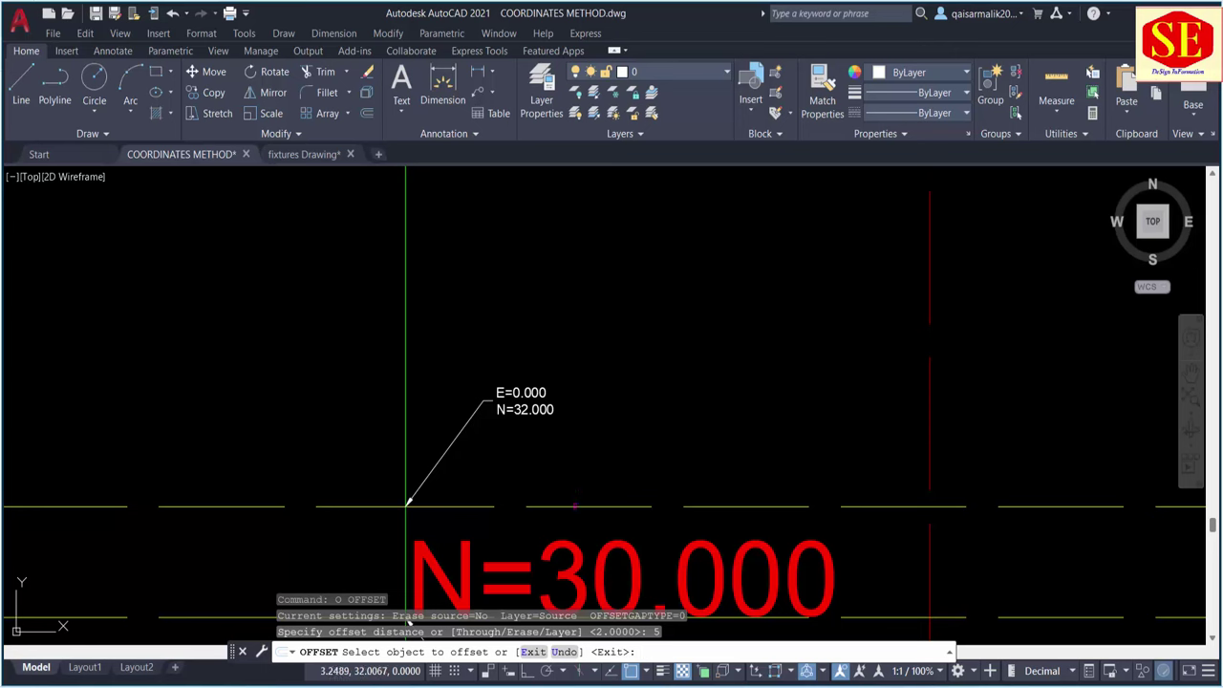
pyautogui.click(568, 504)
pyautogui.click(548, 336)
pyautogui.press('Escape')
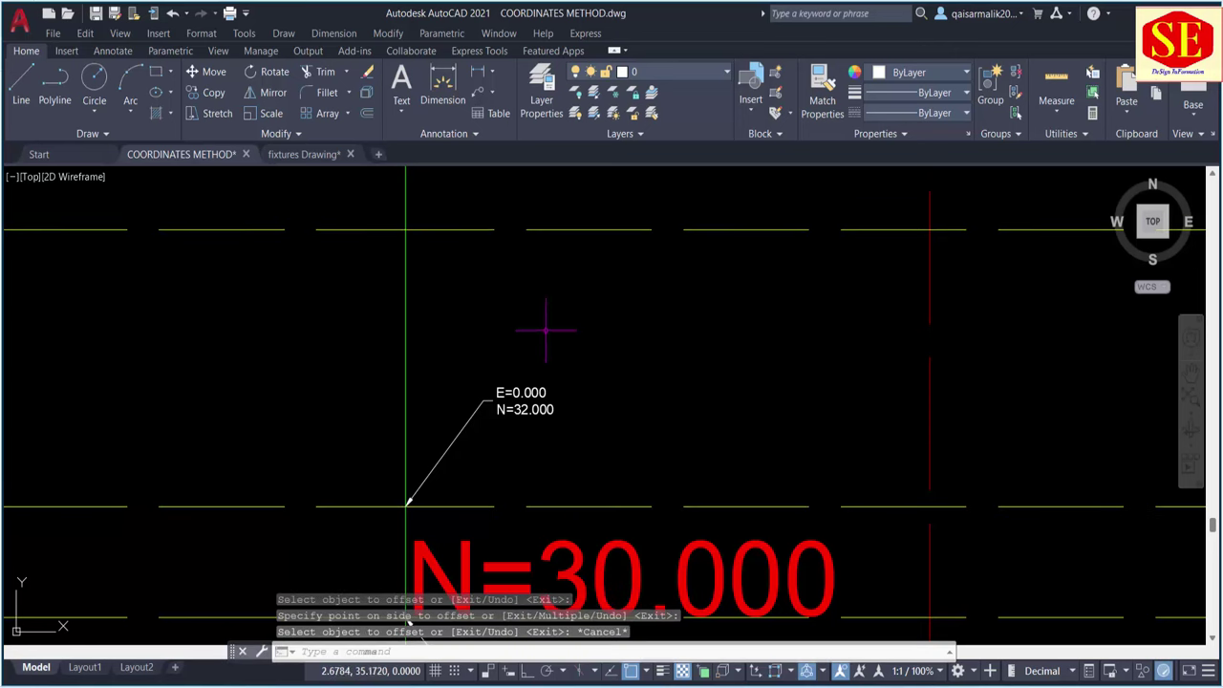
pyautogui.scroll(-2, 543, 323)
# Label the E=0, N=37 point with an E=0.000 N=37.000 leader.
pyautogui.write('dc')
pyautogui.press('Return')
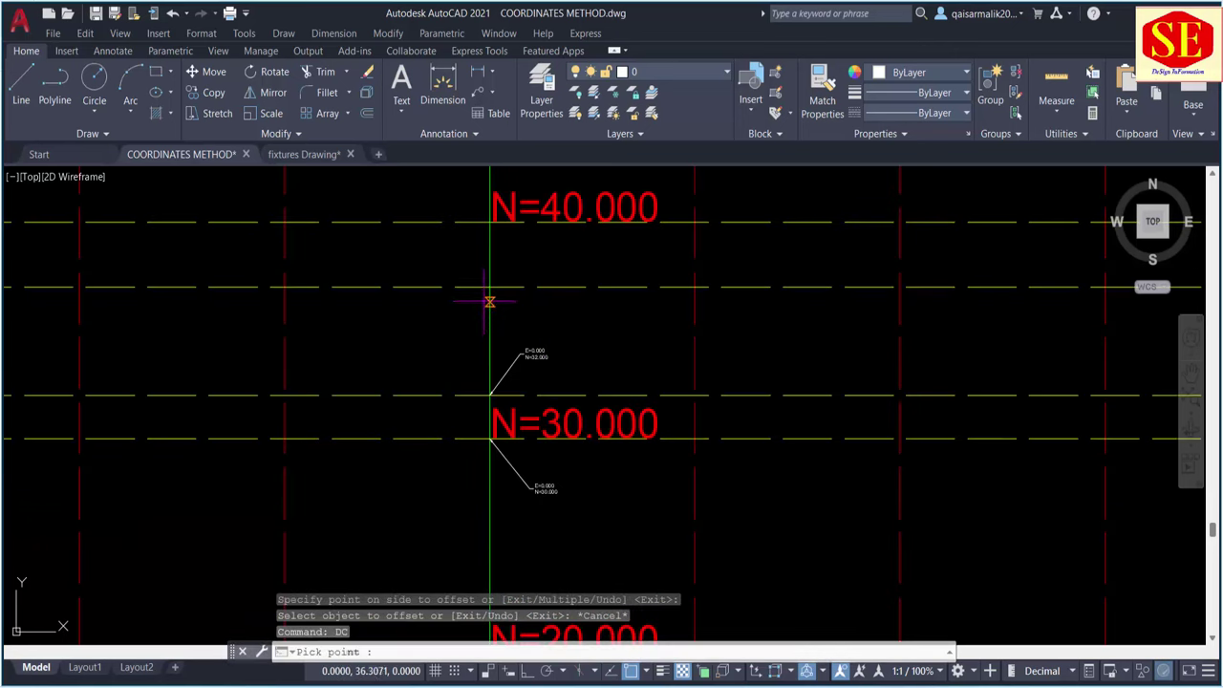
pyautogui.click(490, 284)
pyautogui.scroll(4, 513, 312)
pyautogui.click(532, 328)
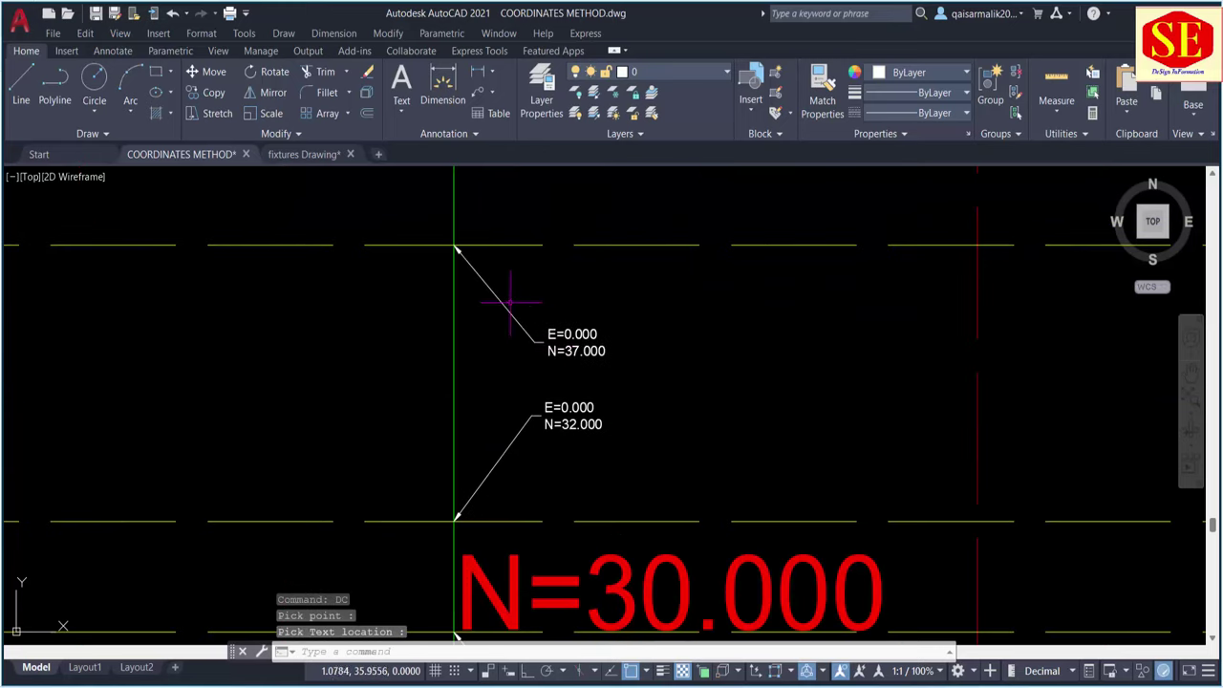
pyautogui.scroll(-3, 536, 360)
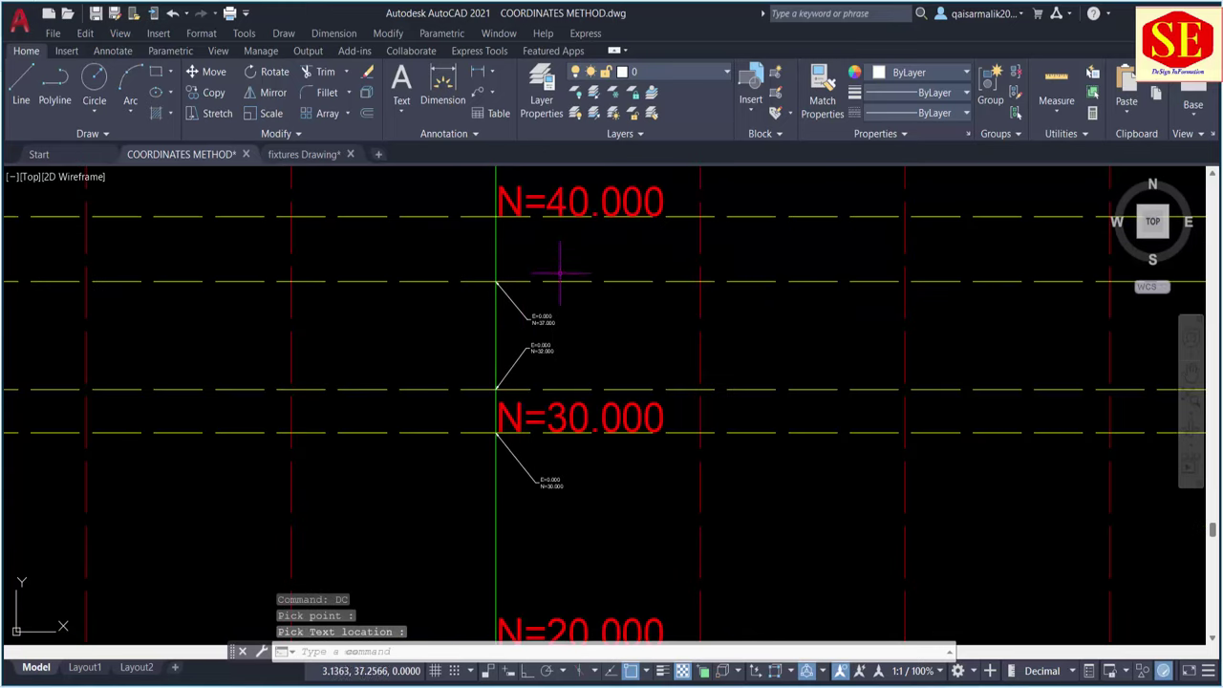
pyautogui.moveTo(560, 265); pyautogui.dragTo(569, 477, button='middle')
pyautogui.moveTo(560, 292); pyautogui.dragTo(563, 581, button='middle')
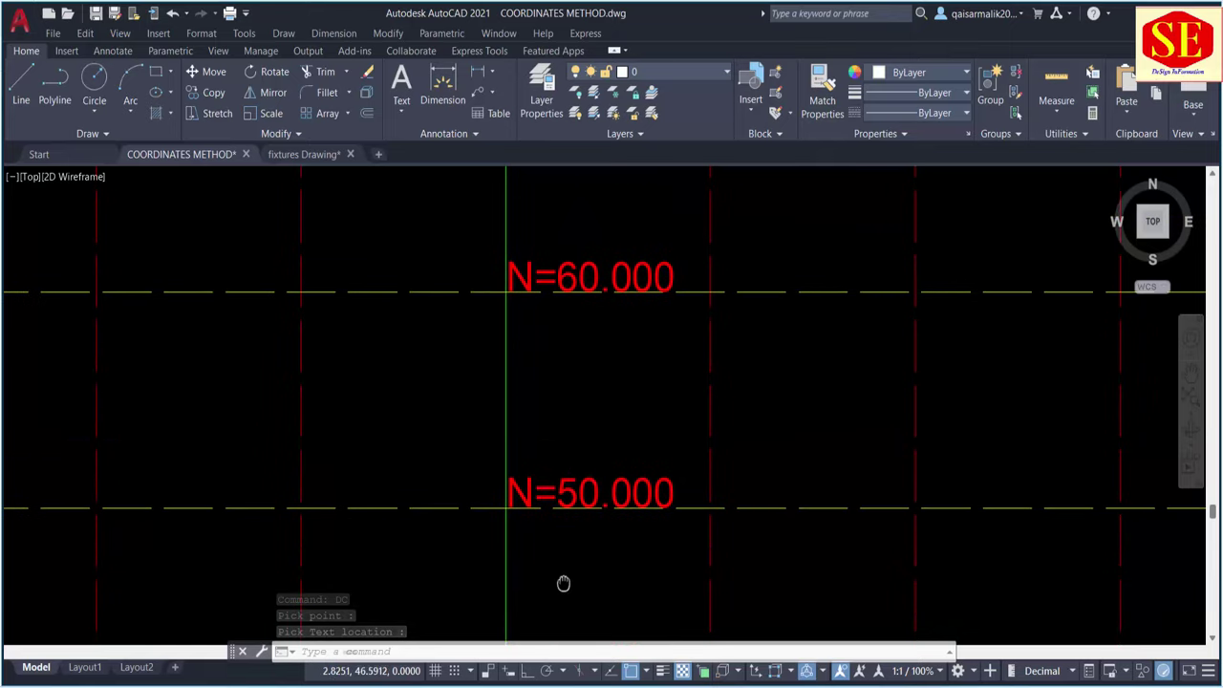
pyautogui.moveTo(636, 555); pyautogui.dragTo(636, 469, button='middle')
# Pan back to the N=0.000 line and its E labels, clearing the E=0 axis selection.
pyautogui.scroll(-2, 636, 469)
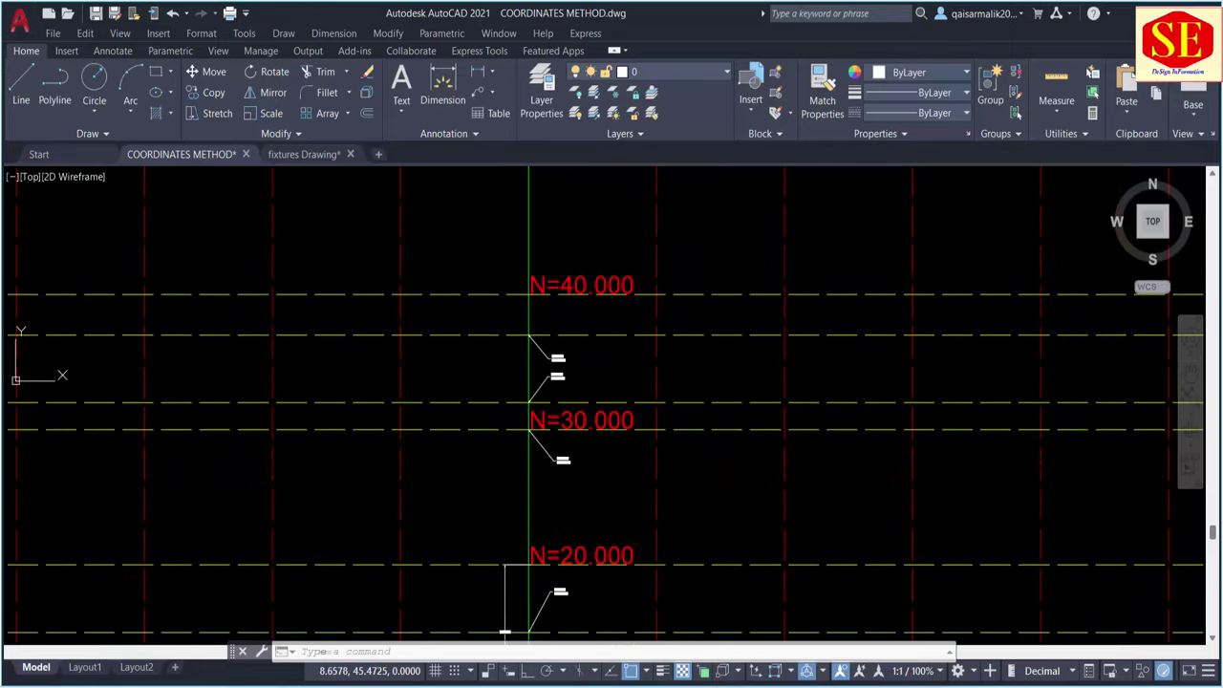
pyautogui.click(528, 236)
pyautogui.scroll(-2, 528, 257)
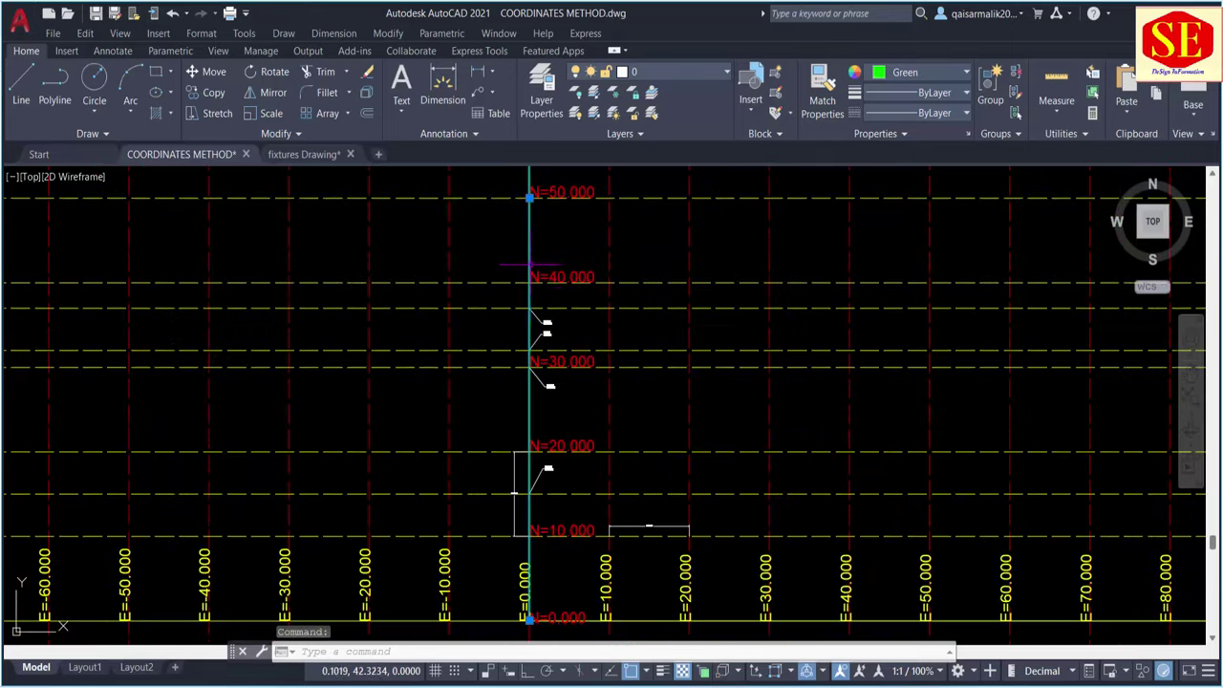
pyautogui.scroll(2, 546, 268)
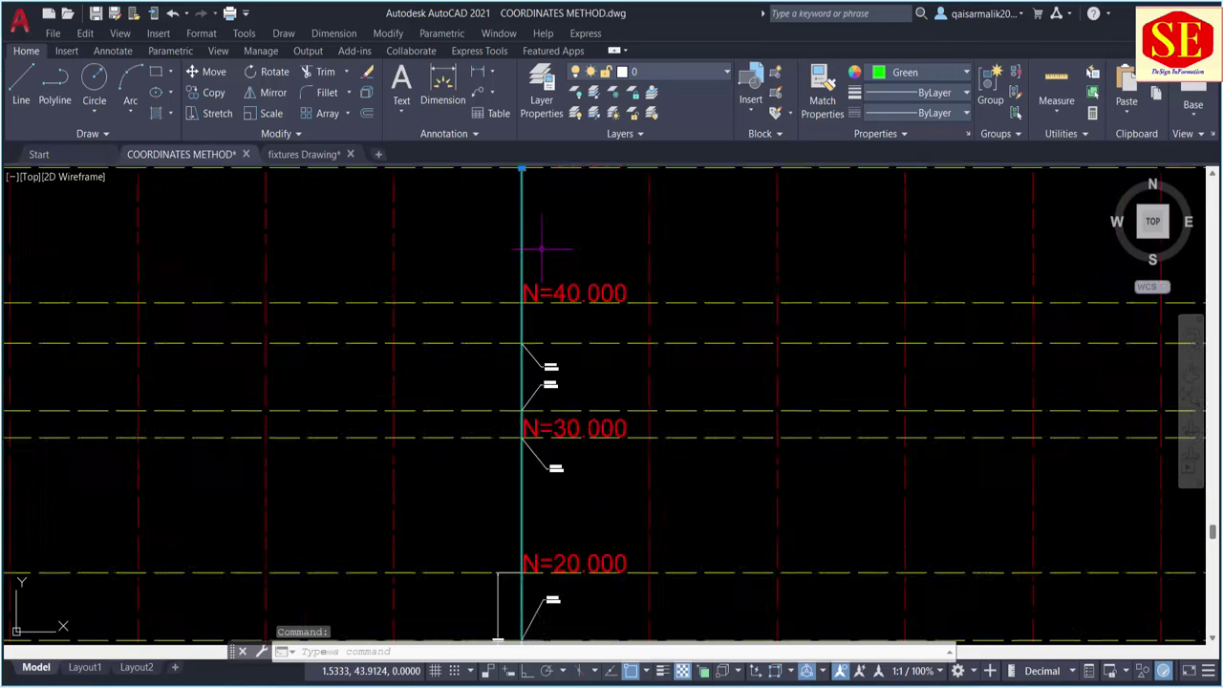
pyautogui.scroll(2, 543, 230)
pyautogui.scroll(3, 570, 498)
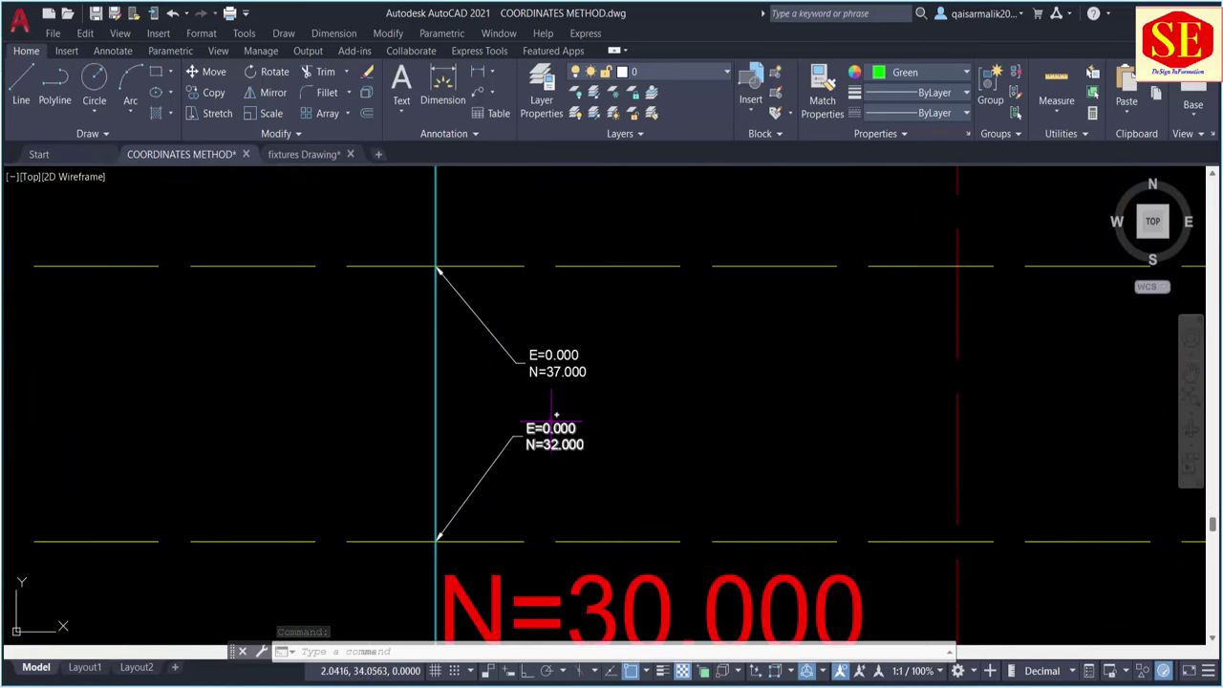
pyautogui.scroll(-4, 543, 297)
pyautogui.scroll(-2, 543, 297)
pyautogui.scroll(-3, 544, 297)
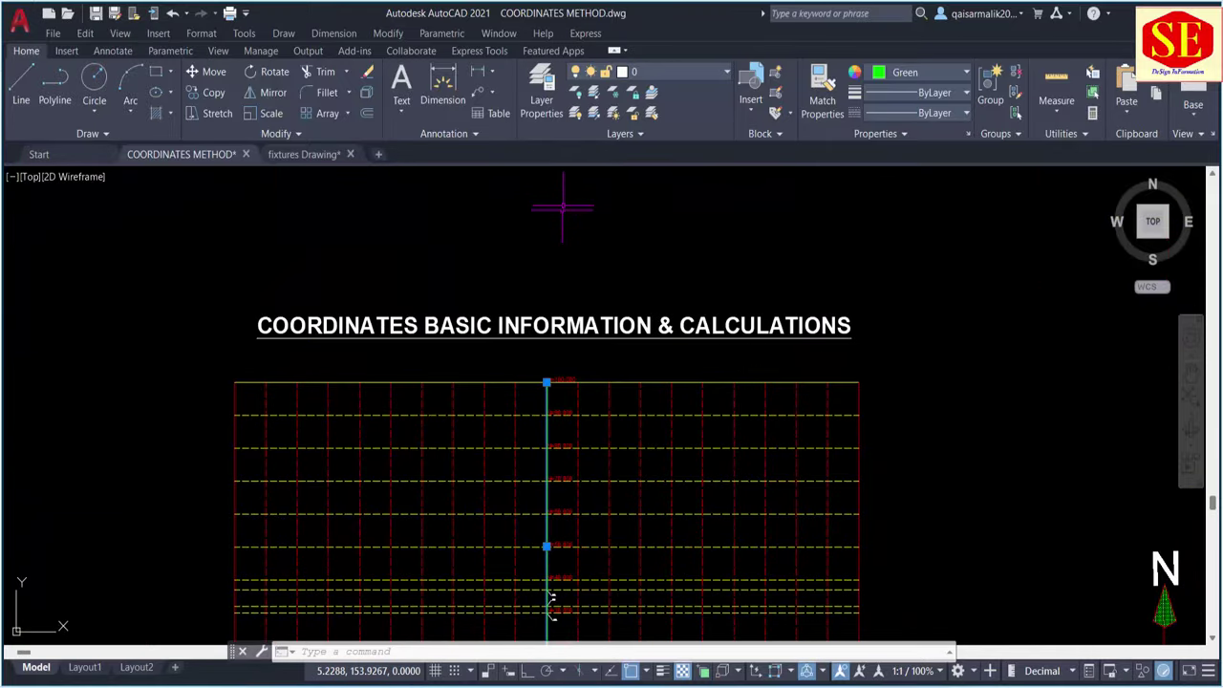
pyautogui.scroll(2, 650, 589)
pyautogui.scroll(2, 594, 447)
pyautogui.moveTo(595, 447); pyautogui.dragTo(623, 232, button='middle')
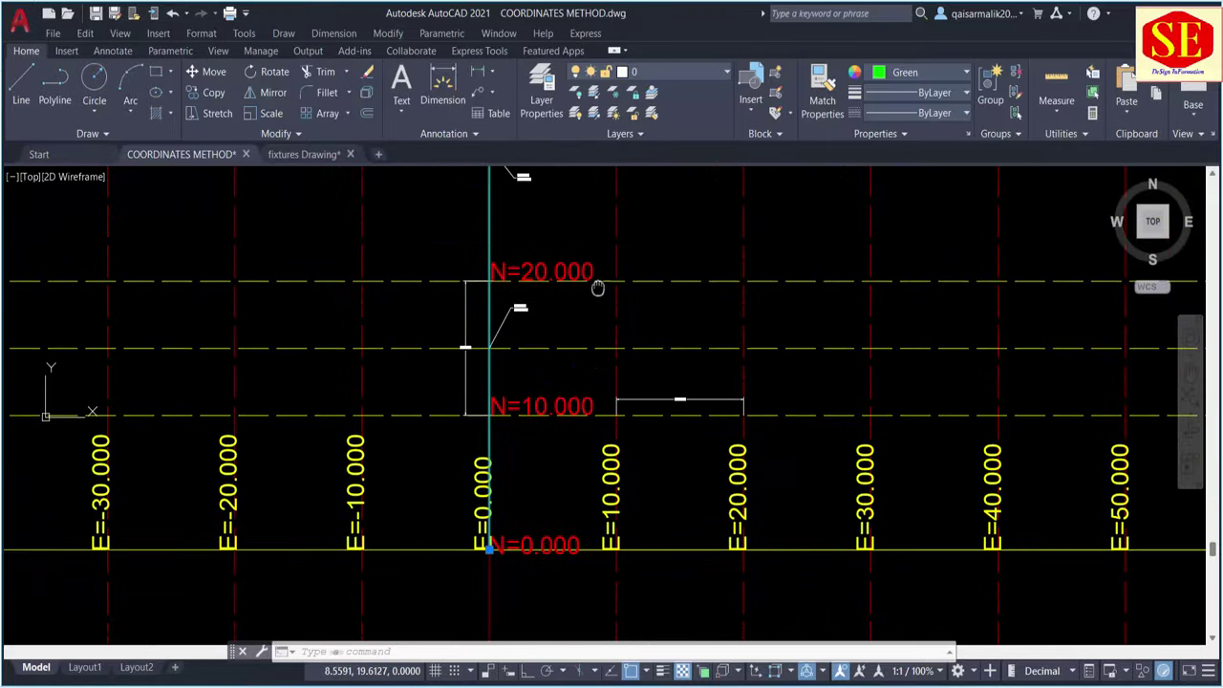
pyautogui.press('Escape')
# Bring the E=60.000 line into view and start the OFFSET command (O).
pyautogui.moveTo(923, 452); pyautogui.dragTo(872, 446, button='middle')
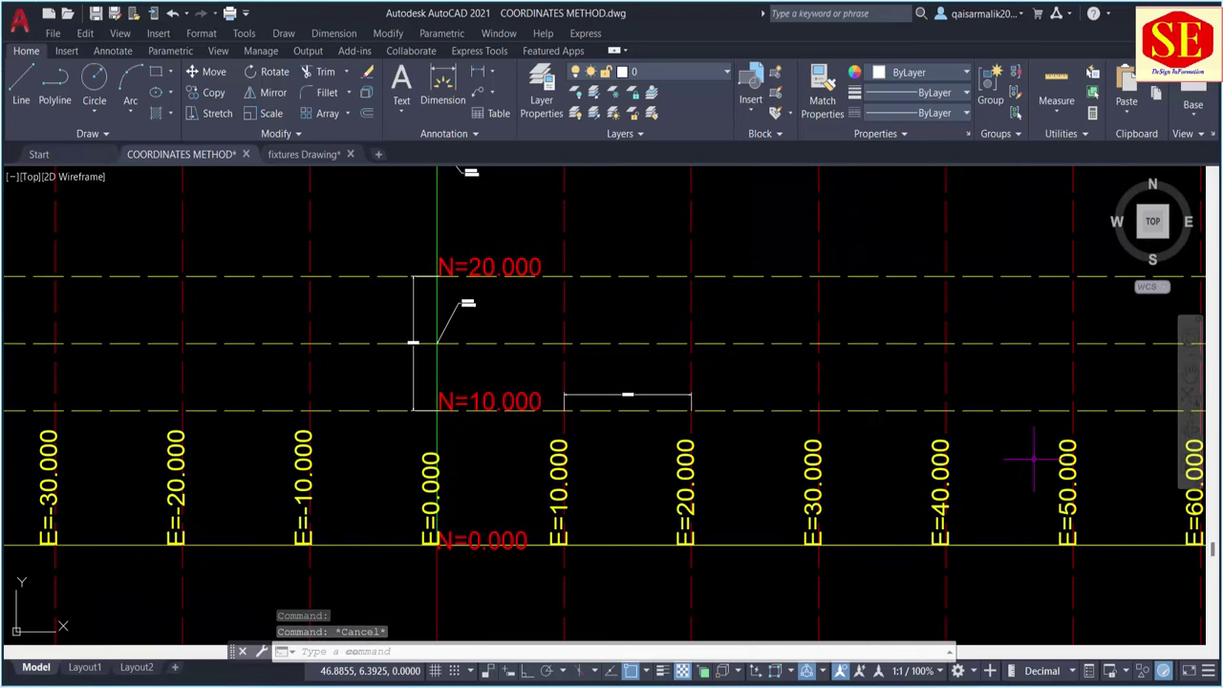
pyautogui.write('o')
pyautogui.press('Return')
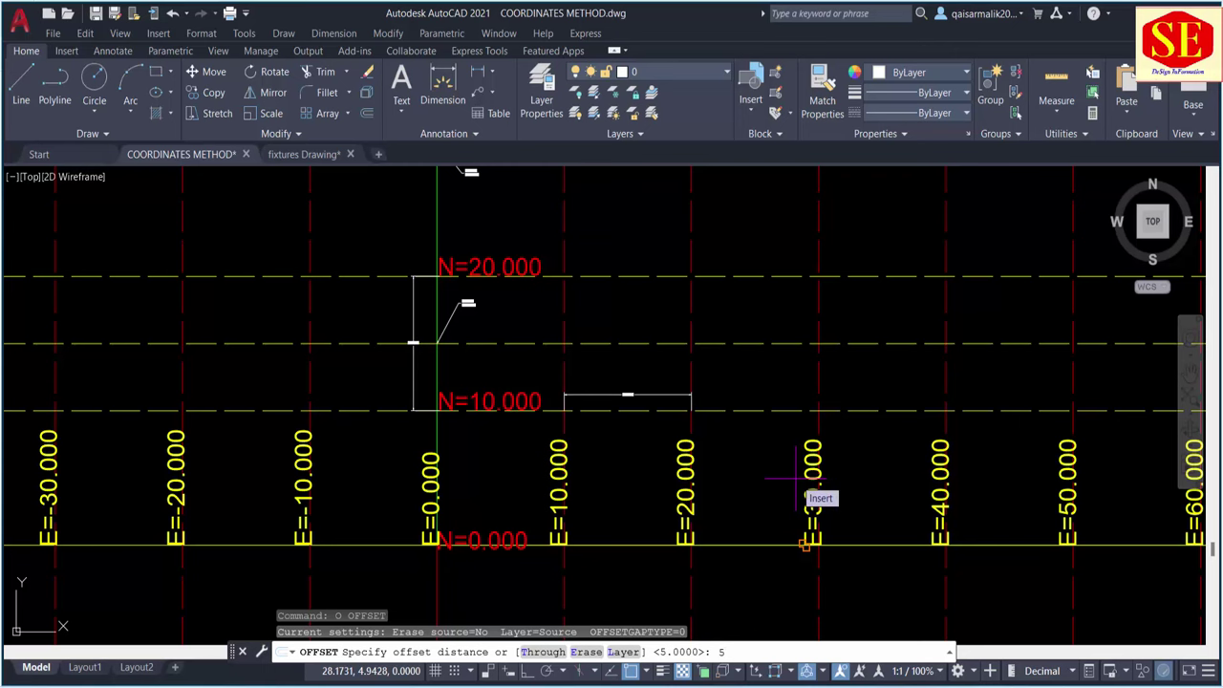
# Offset the E=10.000 line 5 units east to create the E=15 grid line.
pyautogui.press('Return')
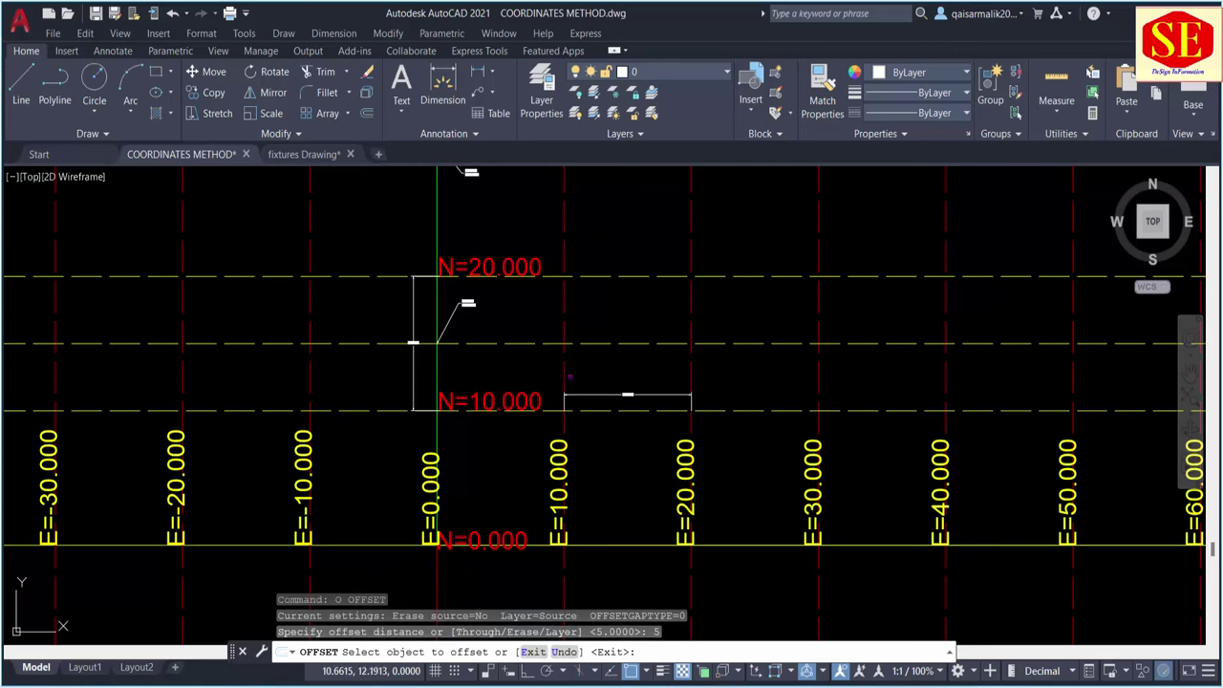
pyautogui.click(563, 374)
pyautogui.click(587, 372)
pyautogui.scroll(2, 563, 513)
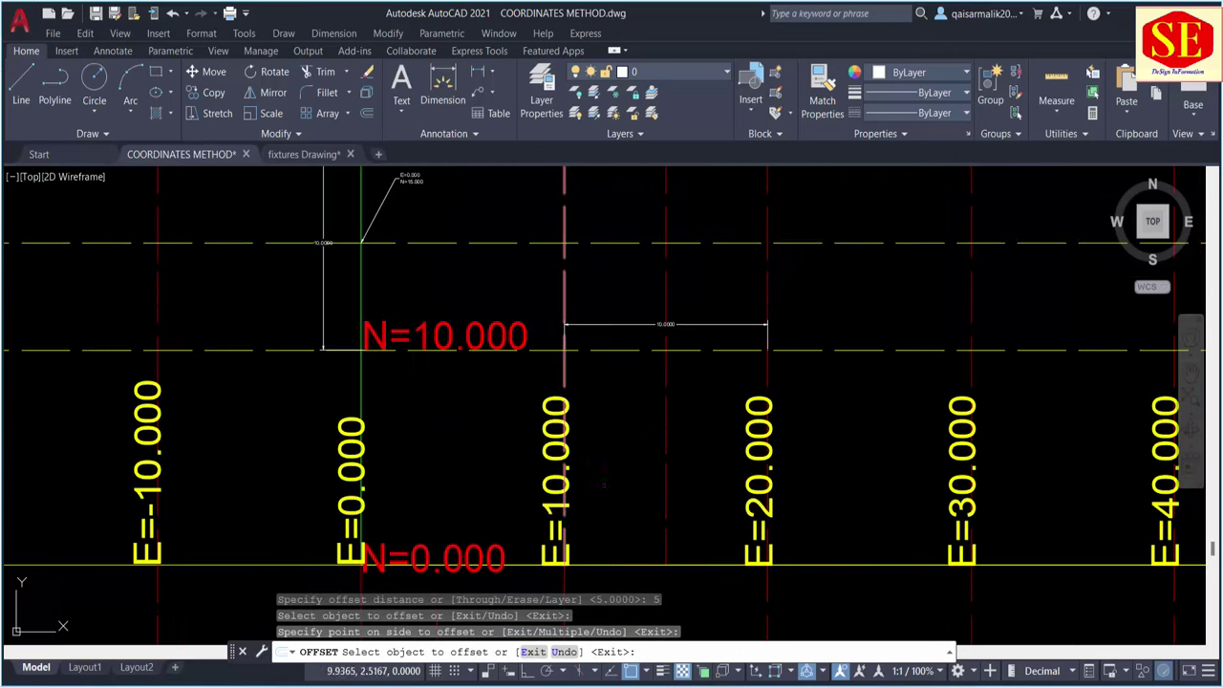
pyautogui.press('Escape')
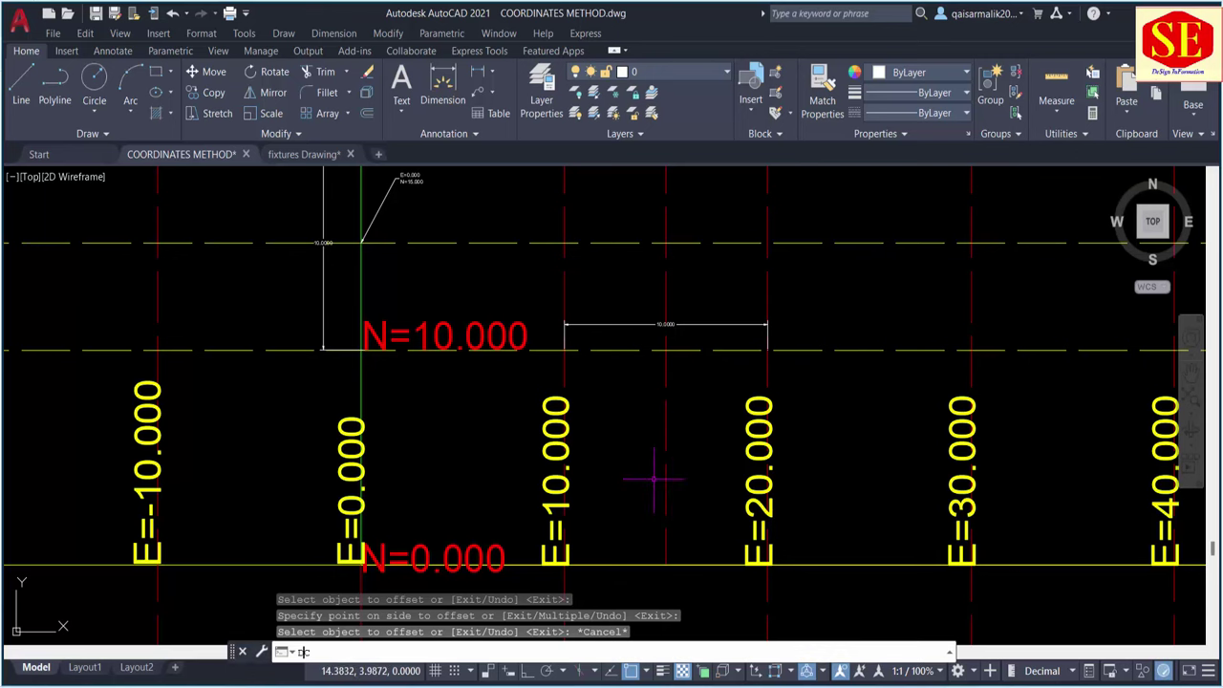
# Label the E=15 / N=0 intersection with an E=15.000, N=0.000 coordinate leader.
pyautogui.moveTo(655, 488); pyautogui.dragTo(644, 355, button='middle')
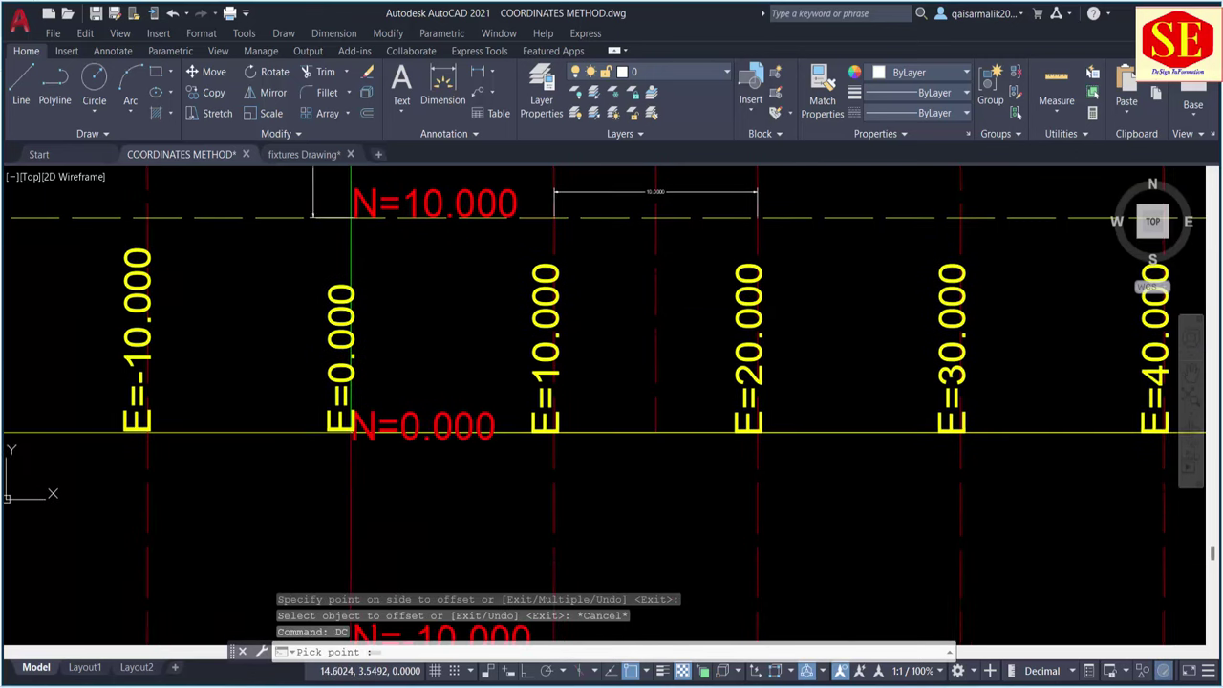
pyautogui.click(654, 432)
pyautogui.click(696, 508)
pyautogui.scroll(5, 702, 521)
pyautogui.scroll(2, 704, 478)
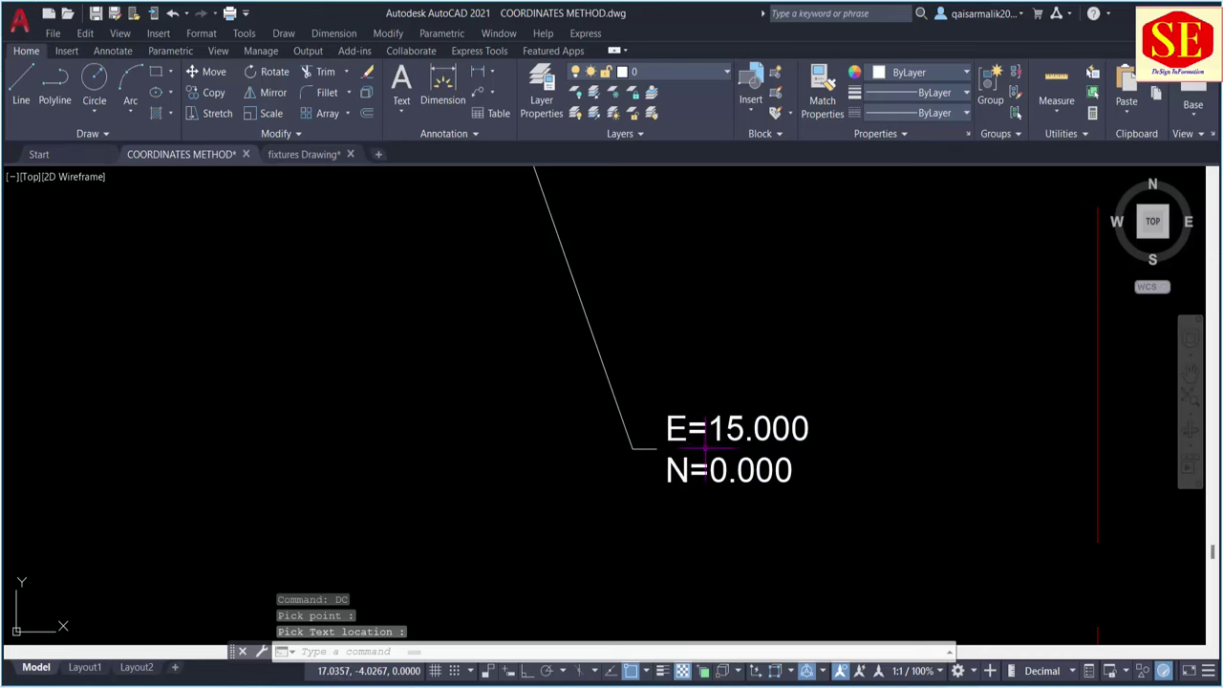
pyautogui.scroll(-4, 705, 447)
pyautogui.scroll(-3, 704, 456)
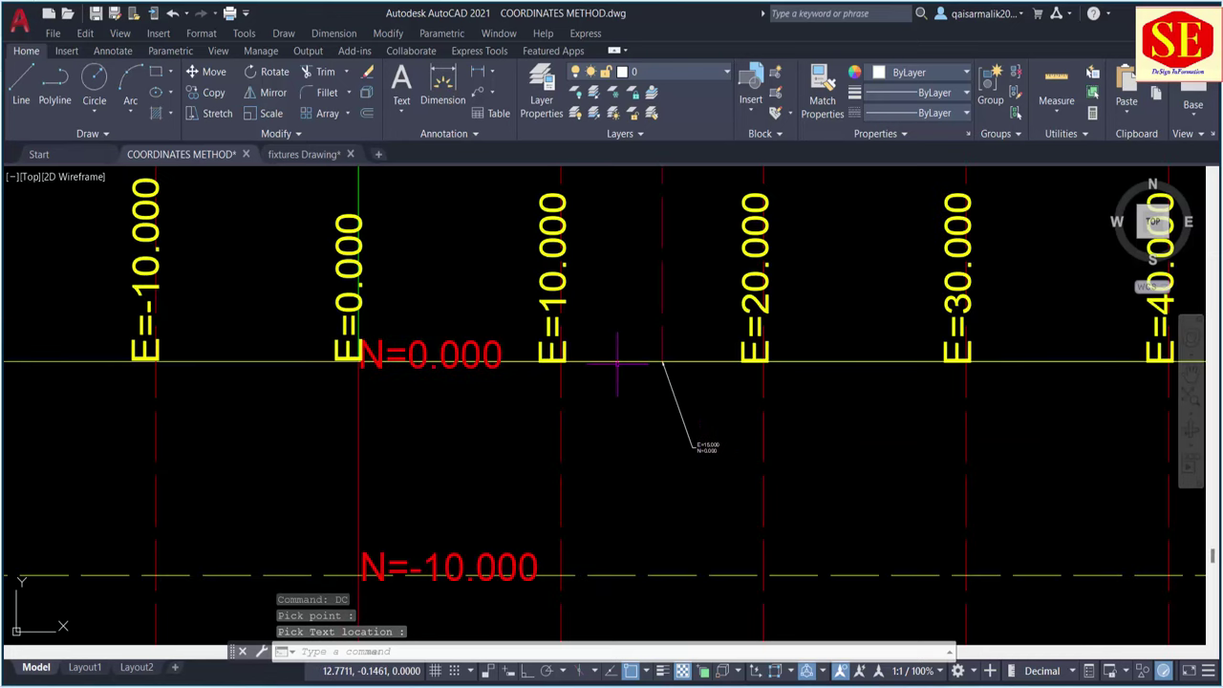
pyautogui.press('Escape')
pyautogui.click(330, 359)
pyautogui.scroll(-4, 330, 361)
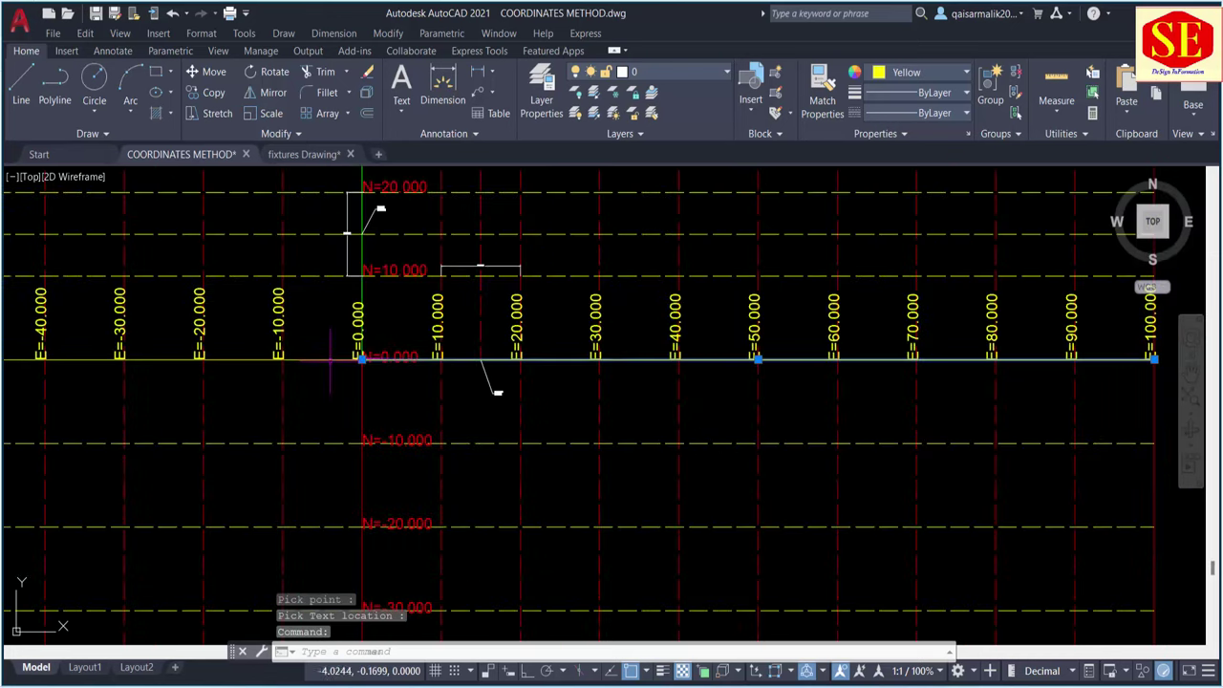
pyautogui.scroll(4, 505, 371)
pyautogui.press('Escape')
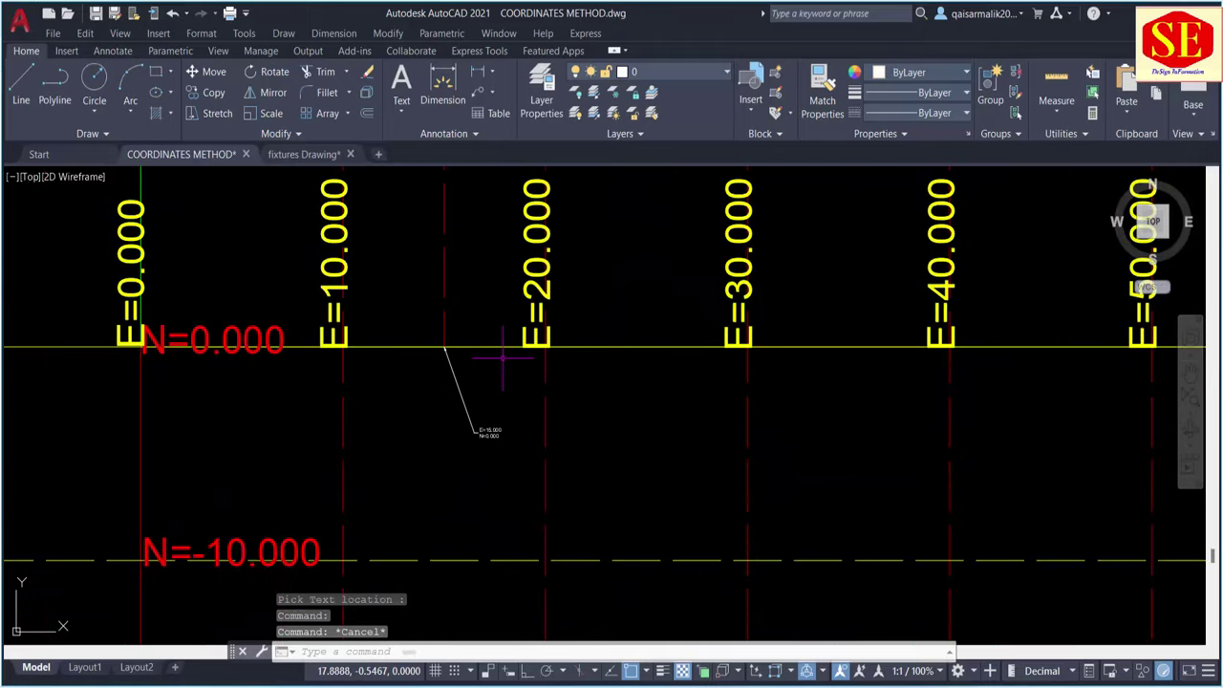
# Offset the E=30.000 line 3 units east to create the E=33 grid line.
pyautogui.write('o')
pyautogui.press('Return')
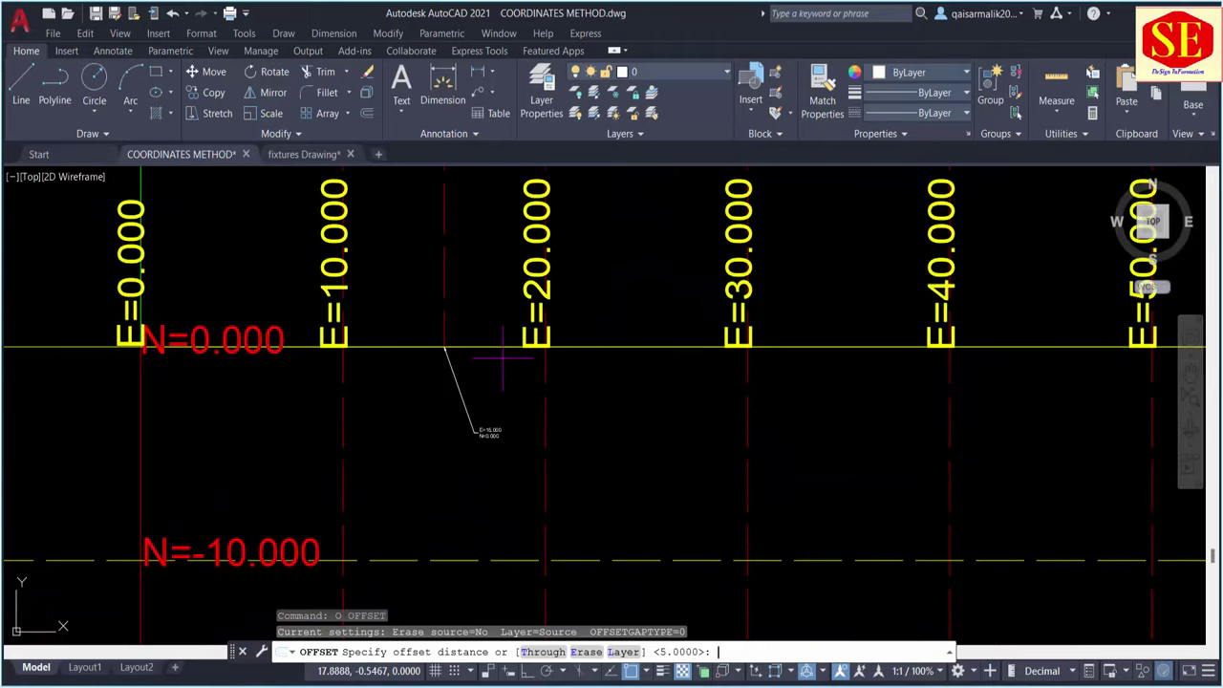
pyautogui.write('3')
pyautogui.press('Return')
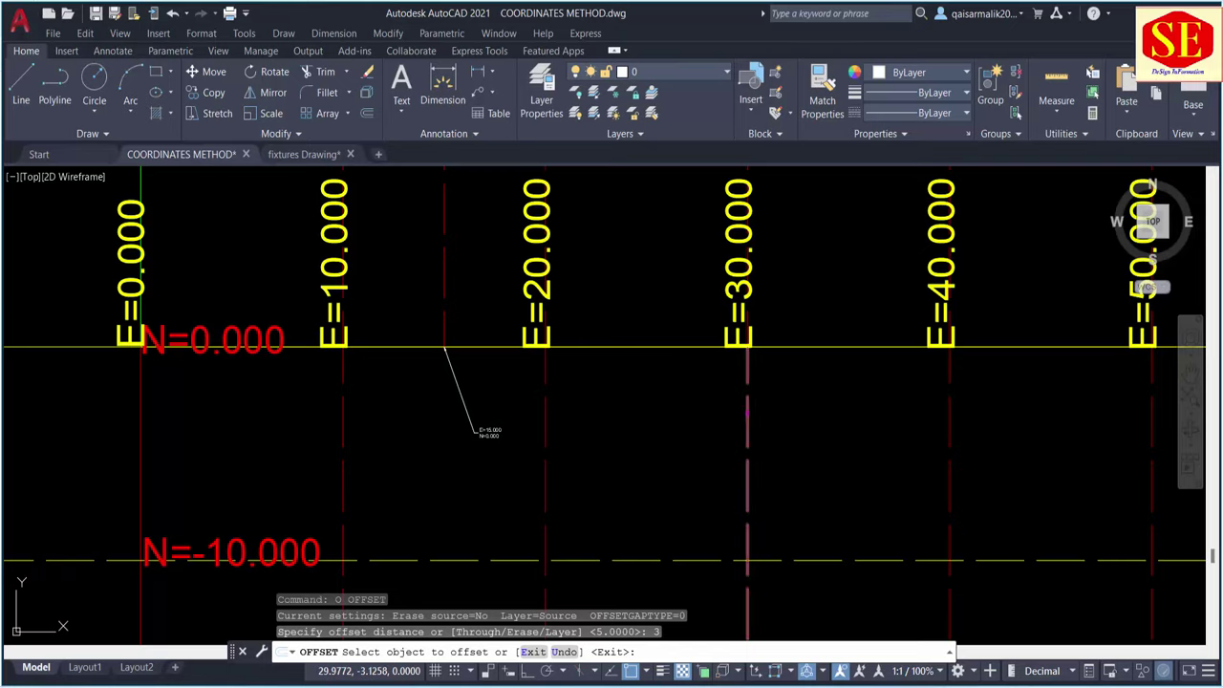
pyautogui.click(747, 417)
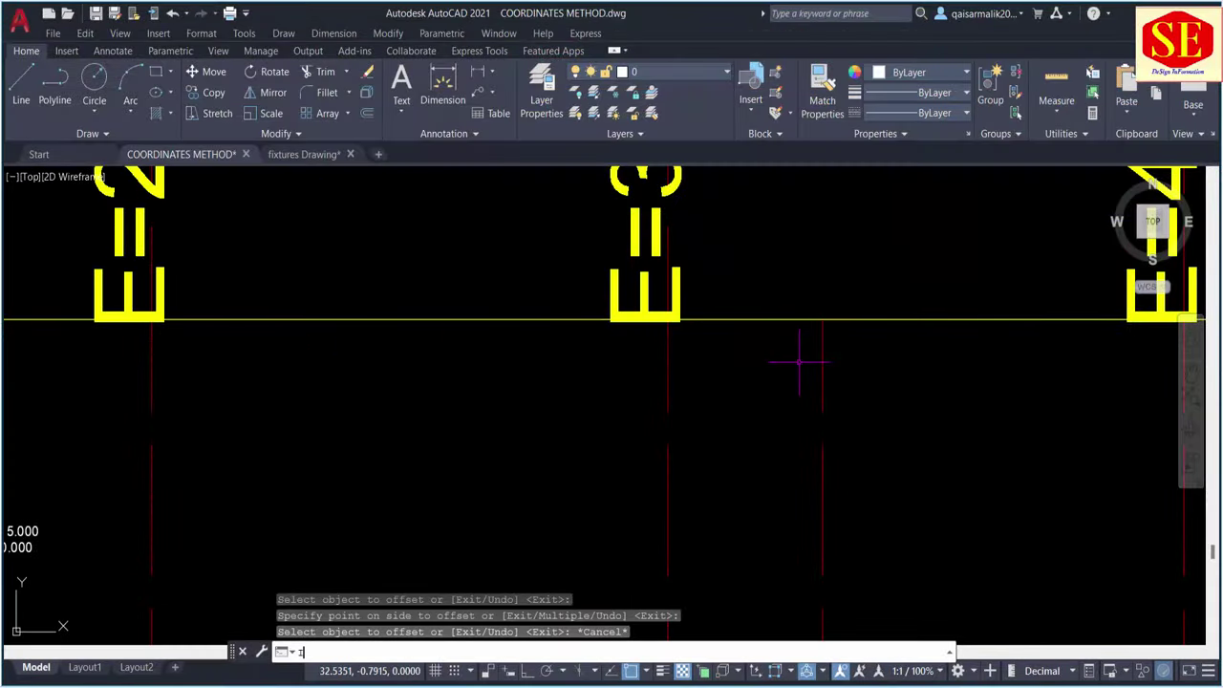
# Label the E=33 / N=0 intersection with an E=33.000, N=0.000 coordinate leader using DC.
pyautogui.write('DC')
pyautogui.press('Return')
pyautogui.click(822, 318)
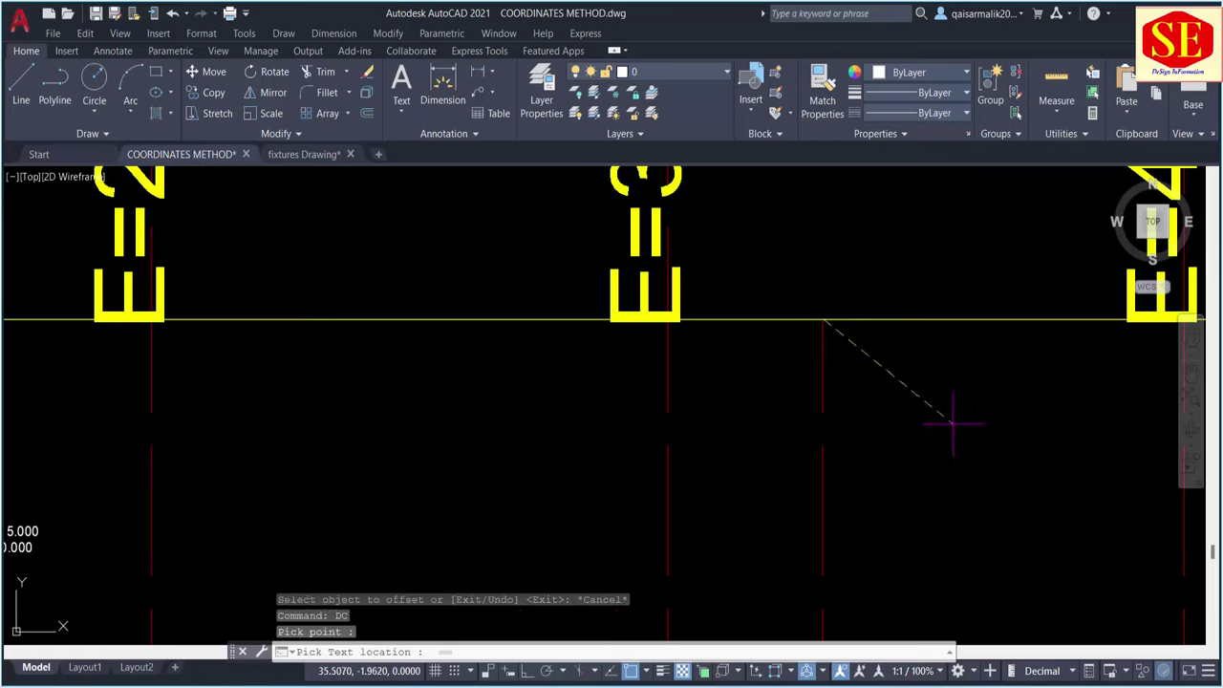
pyautogui.click(950, 412)
pyautogui.scroll(-2, 950, 403)
pyautogui.scroll(-2, 746, 401)
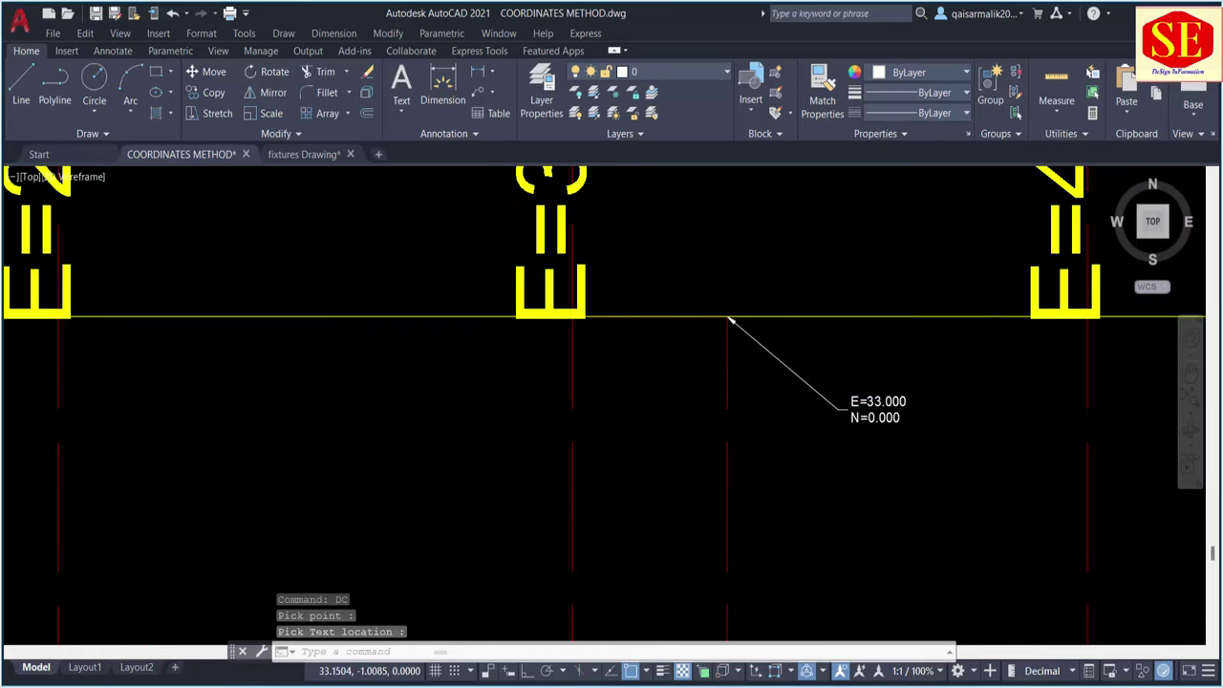
pyautogui.scroll(-2, 744, 371)
pyautogui.scroll(-2, 334, 376)
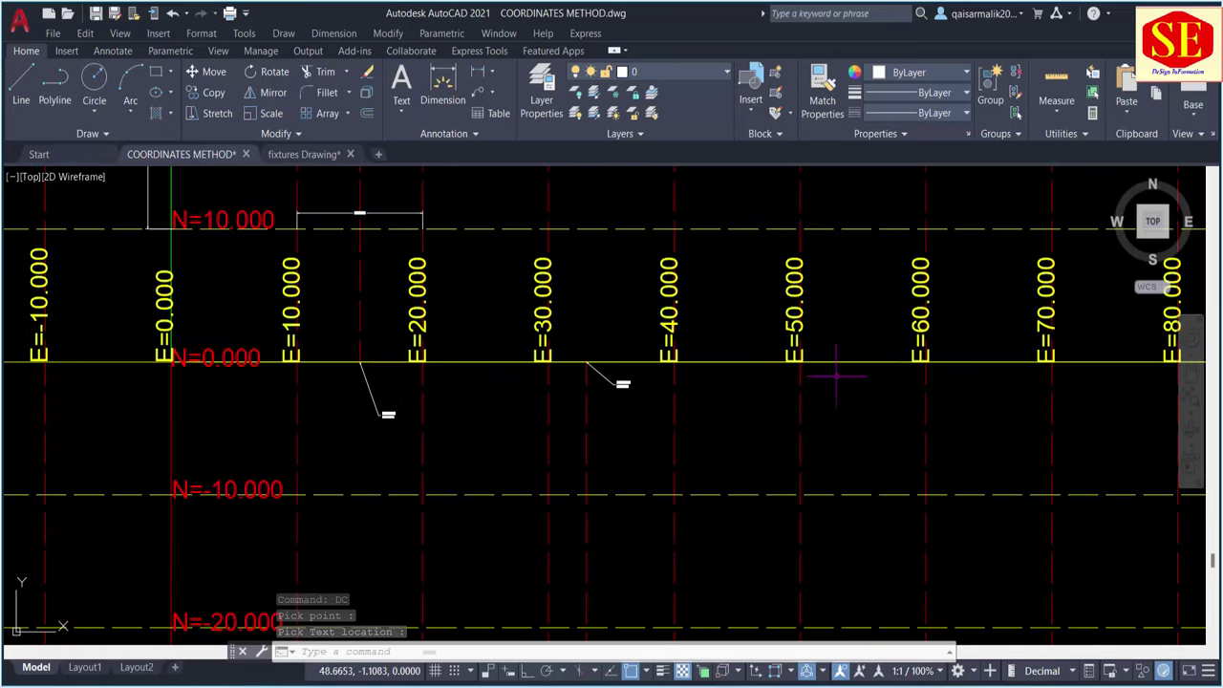
pyautogui.scroll(3, 614, 341)
pyautogui.scroll(2, 611, 349)
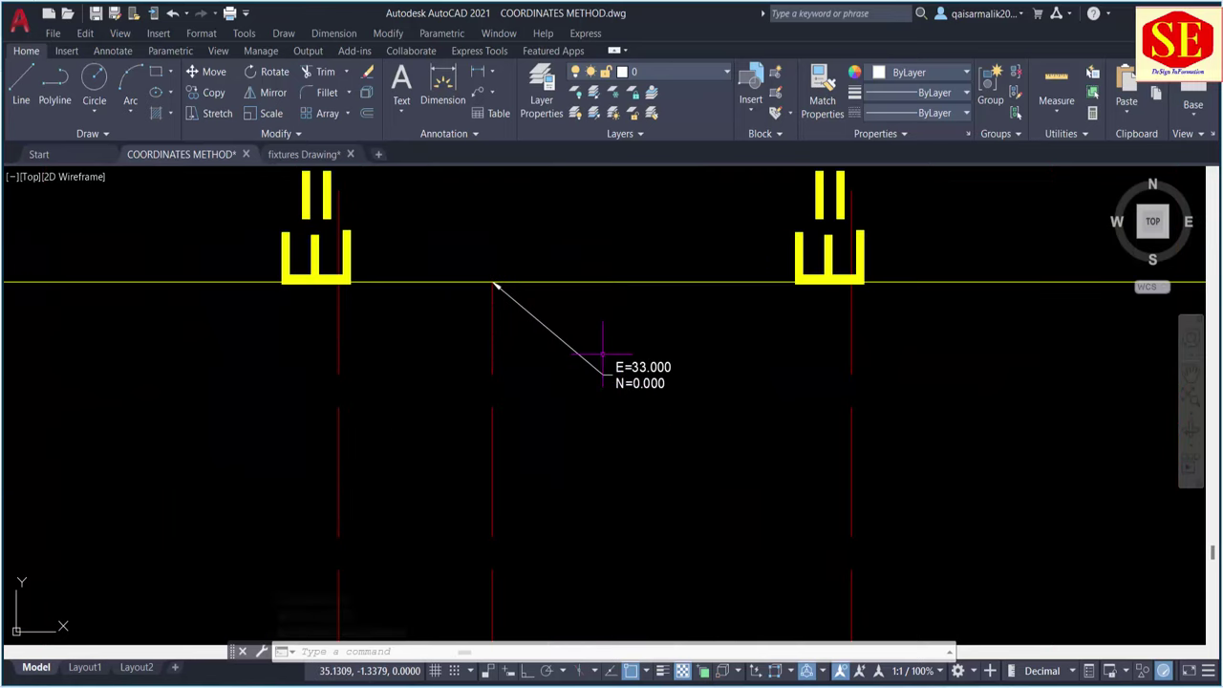
pyautogui.moveTo(599, 352); pyautogui.dragTo(829, 459, button='middle')
pyautogui.scroll(-2, 587, 392)
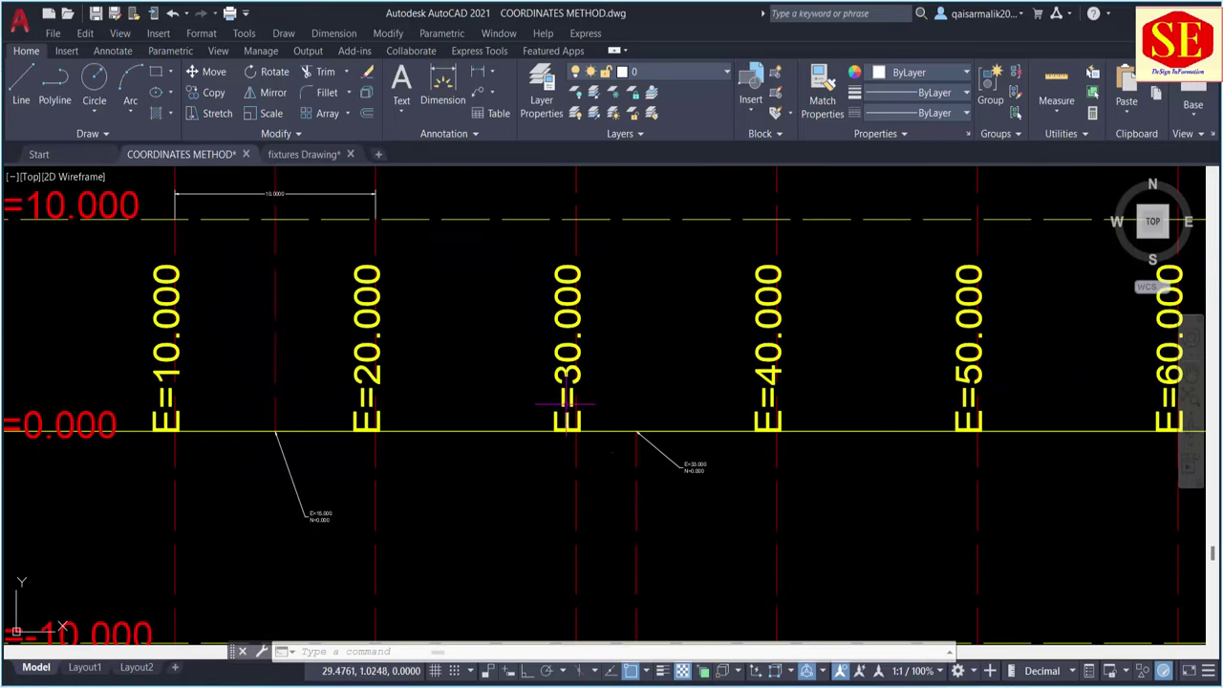
pyautogui.moveTo(415, 415); pyautogui.dragTo(591, 407, button='middle')
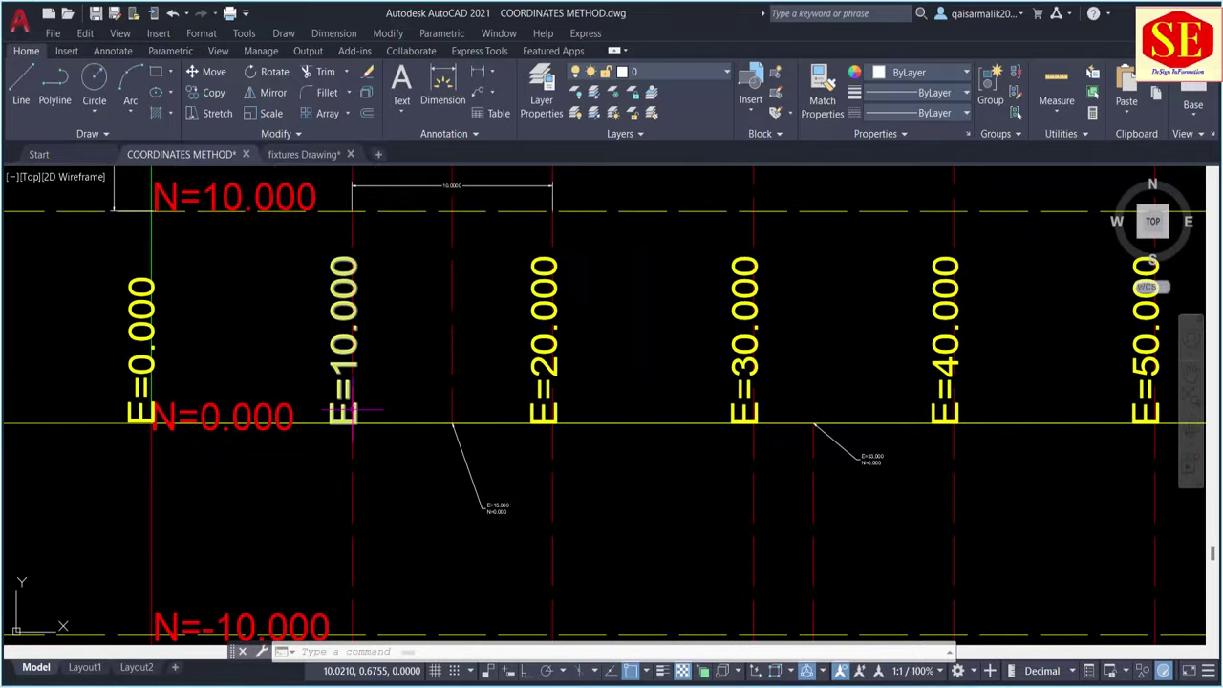
pyautogui.moveTo(345, 408)
pyautogui.mouseDown(button='middle')
pyautogui.moveTo(605, 391)
pyautogui.moveTo(576, 490)
pyautogui.mouseUp(button='middle')
pyautogui.scroll(-2, 414, 402)
pyautogui.scroll(-2, 414, 401)
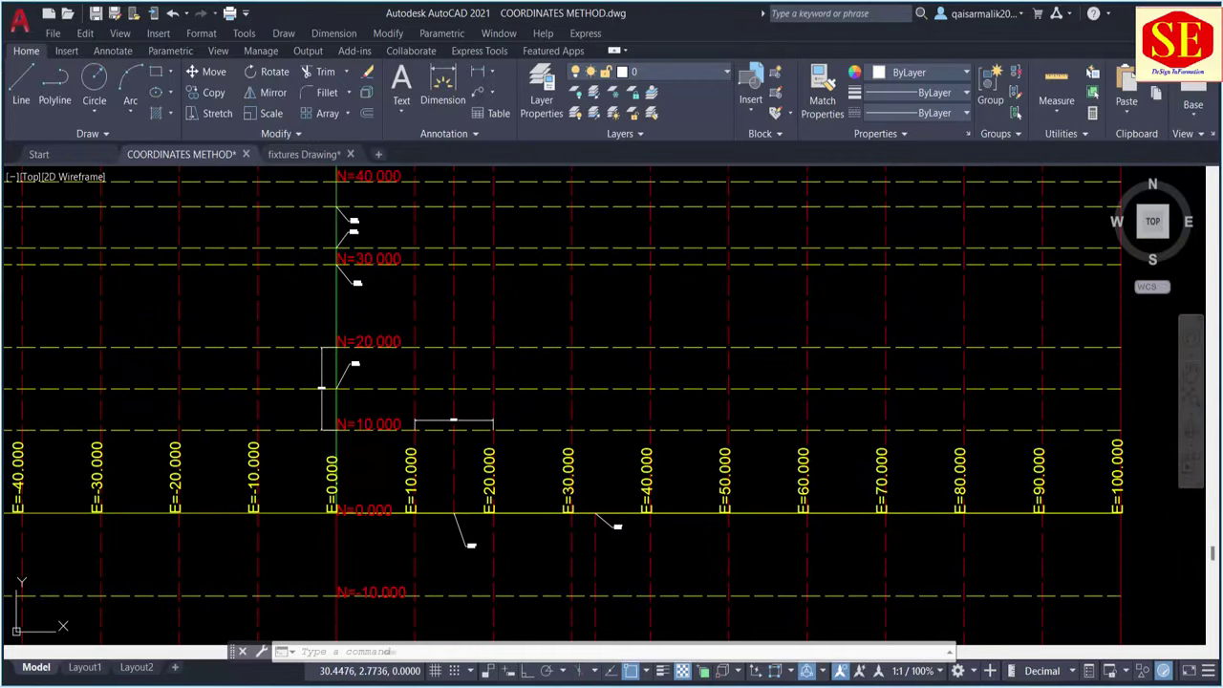
pyautogui.moveTo(603, 314); pyautogui.dragTo(554, 401, button='middle')
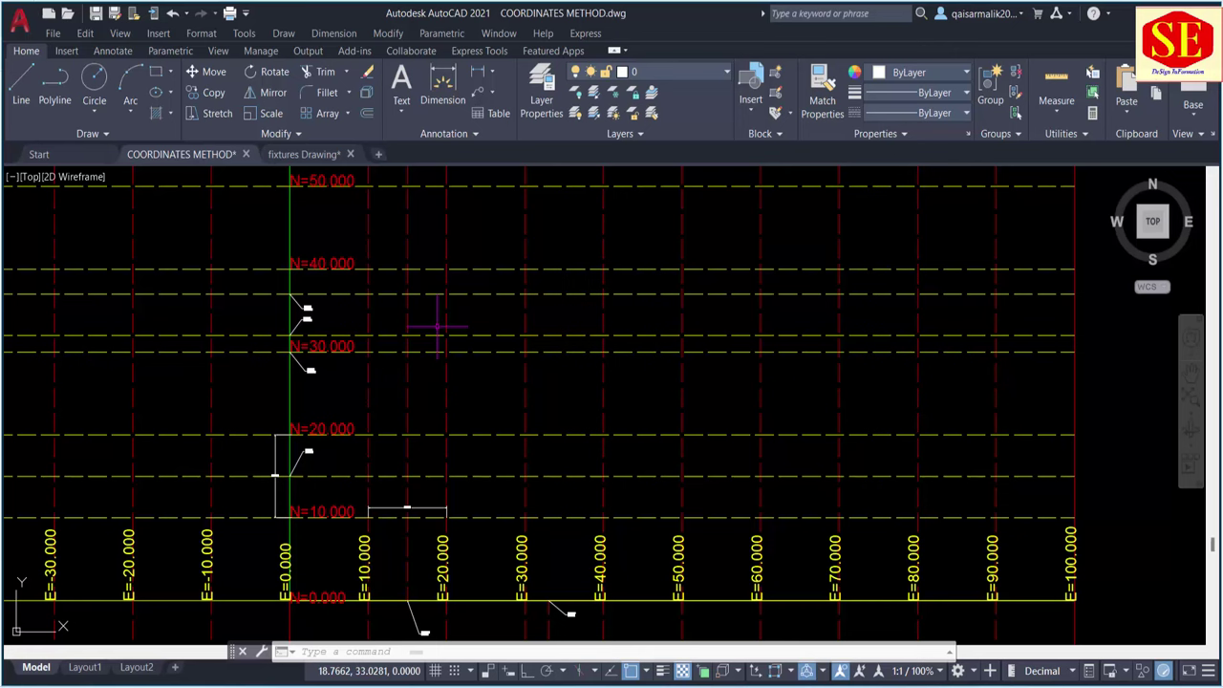
pyautogui.press('Escape')
pyautogui.press('Escape')
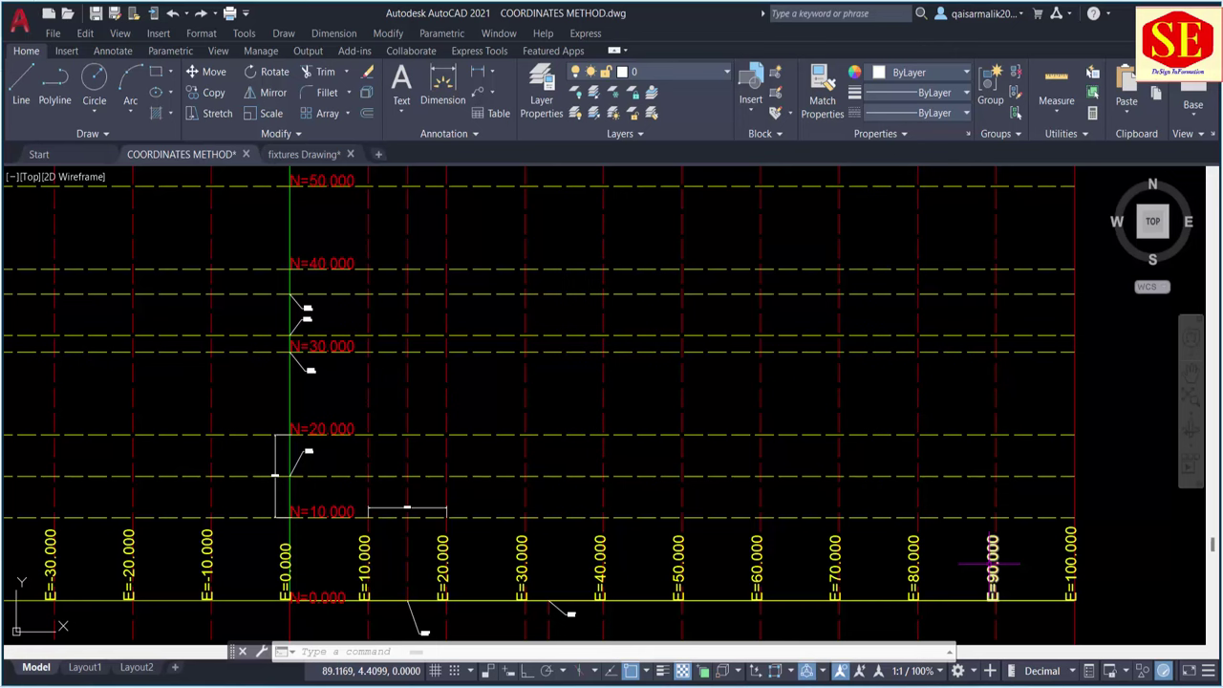
pyautogui.press('Escape')
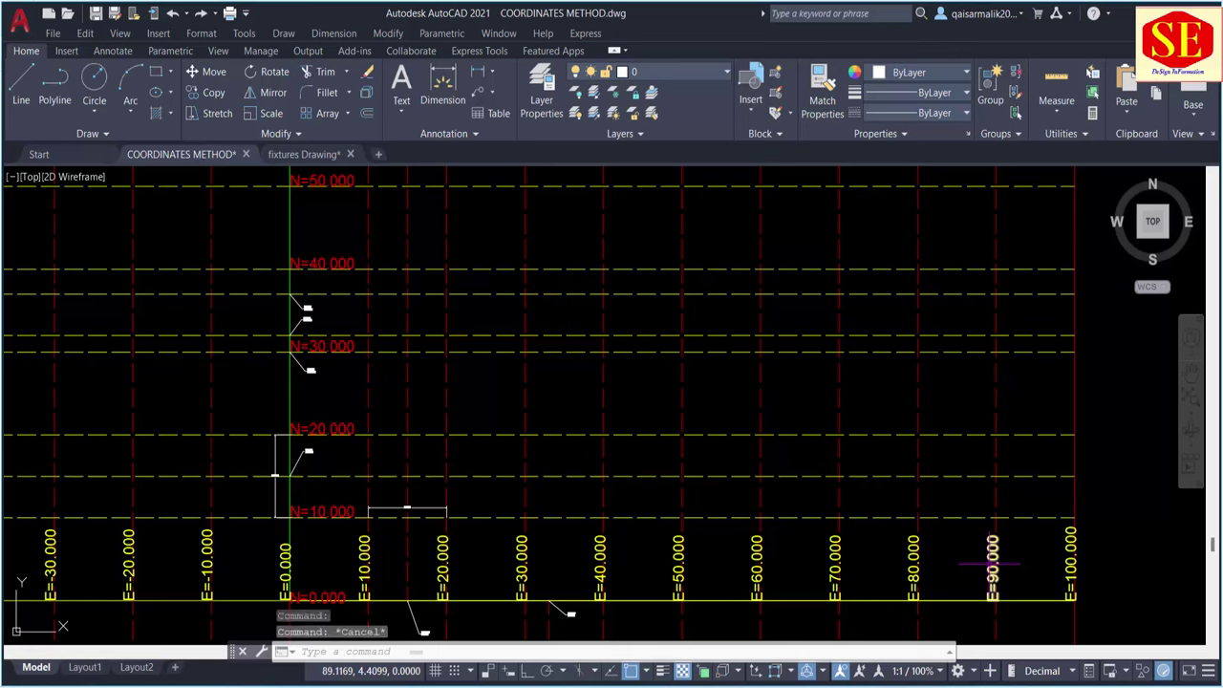
pyautogui.scroll(-2, 477, 434)
pyautogui.moveTo(482, 442); pyautogui.dragTo(503, 462, button='middle')
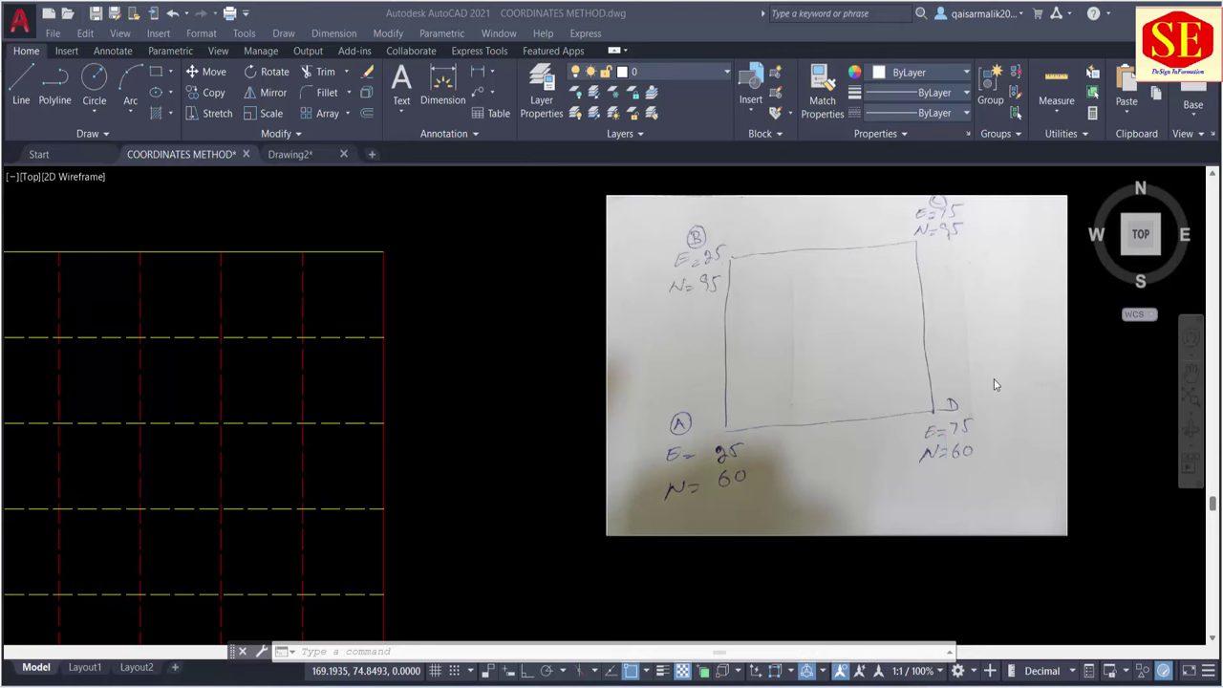
# Offset the E=20 line 5 units east to create an E=25 grid line.
pyautogui.scroll(-2, 549, 437)
pyautogui.scroll(-2, 561, 426)
pyautogui.scroll(2, 464, 341)
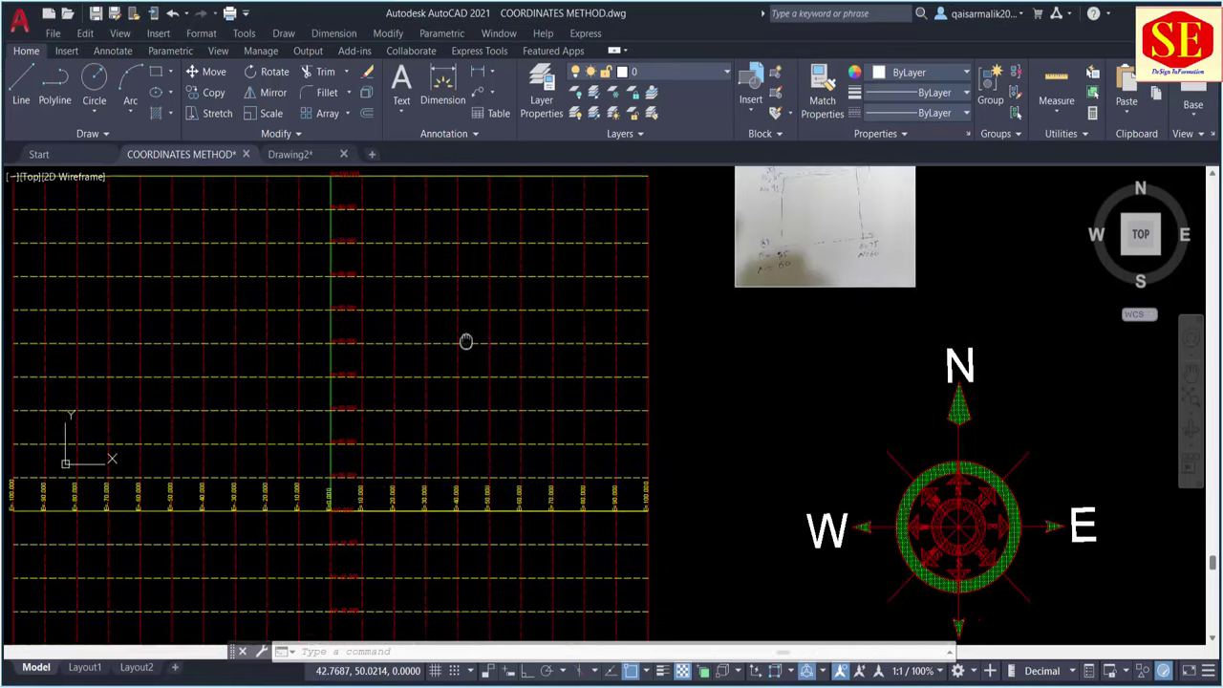
pyautogui.scroll(2, 328, 504)
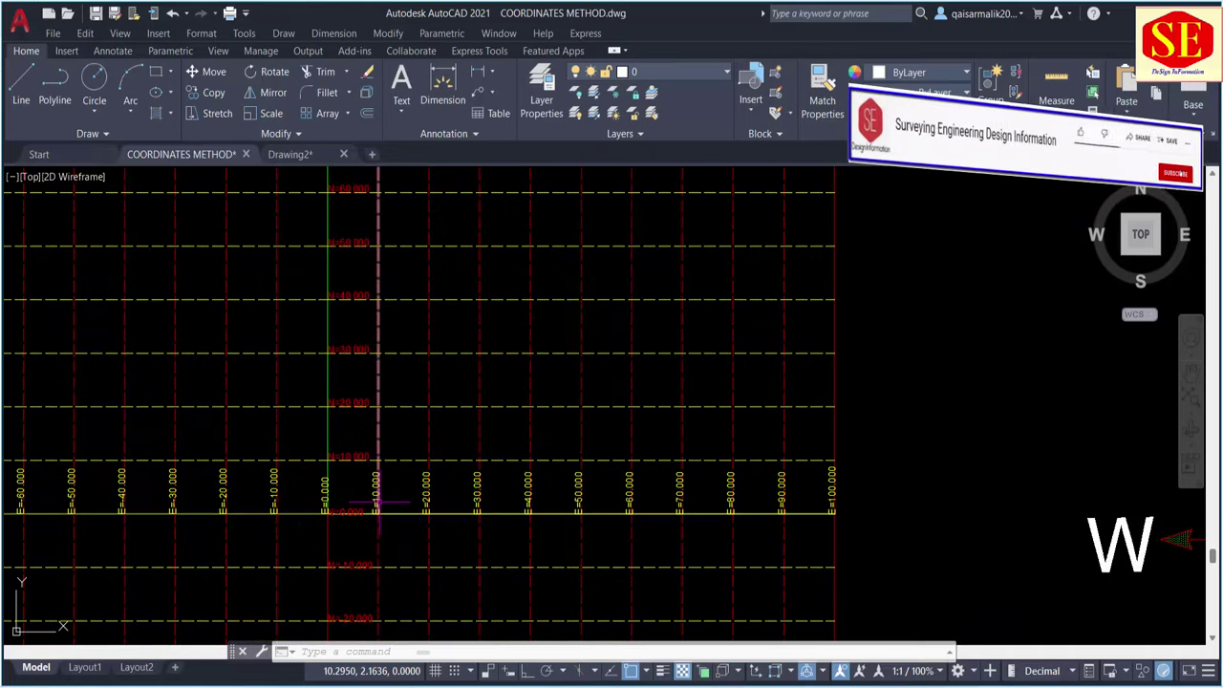
pyautogui.write('o')
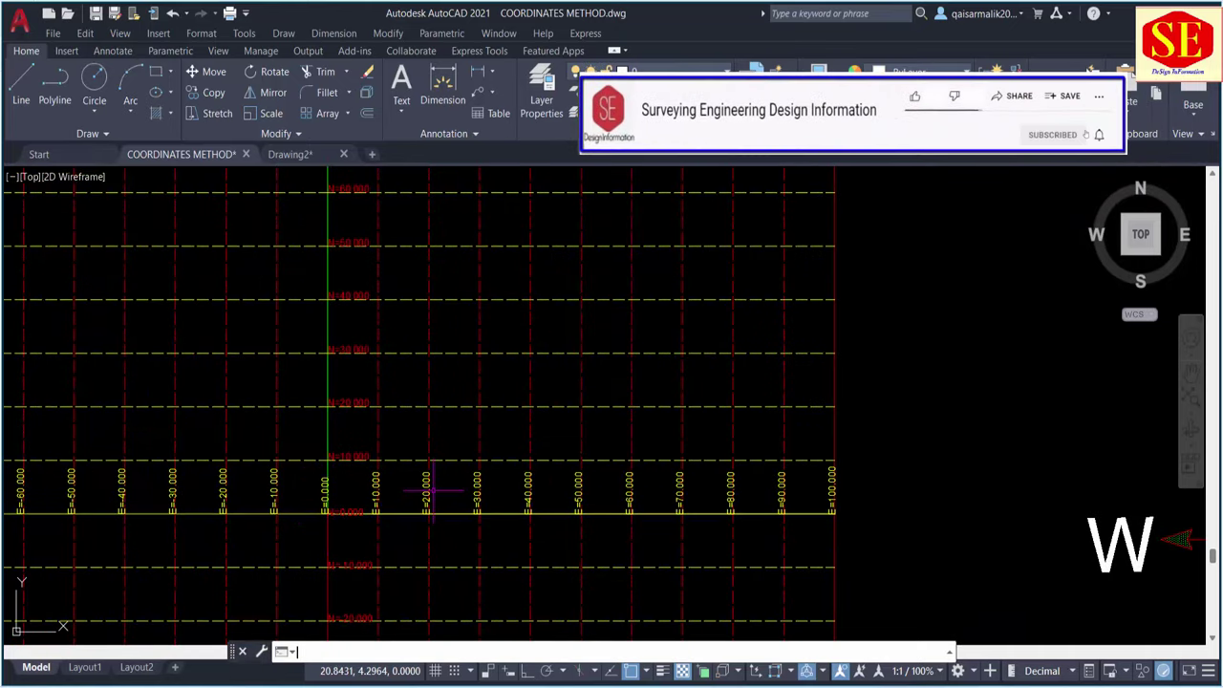
pyautogui.press('Return')
pyautogui.press('Return')
pyautogui.scroll(4, 386, 424)
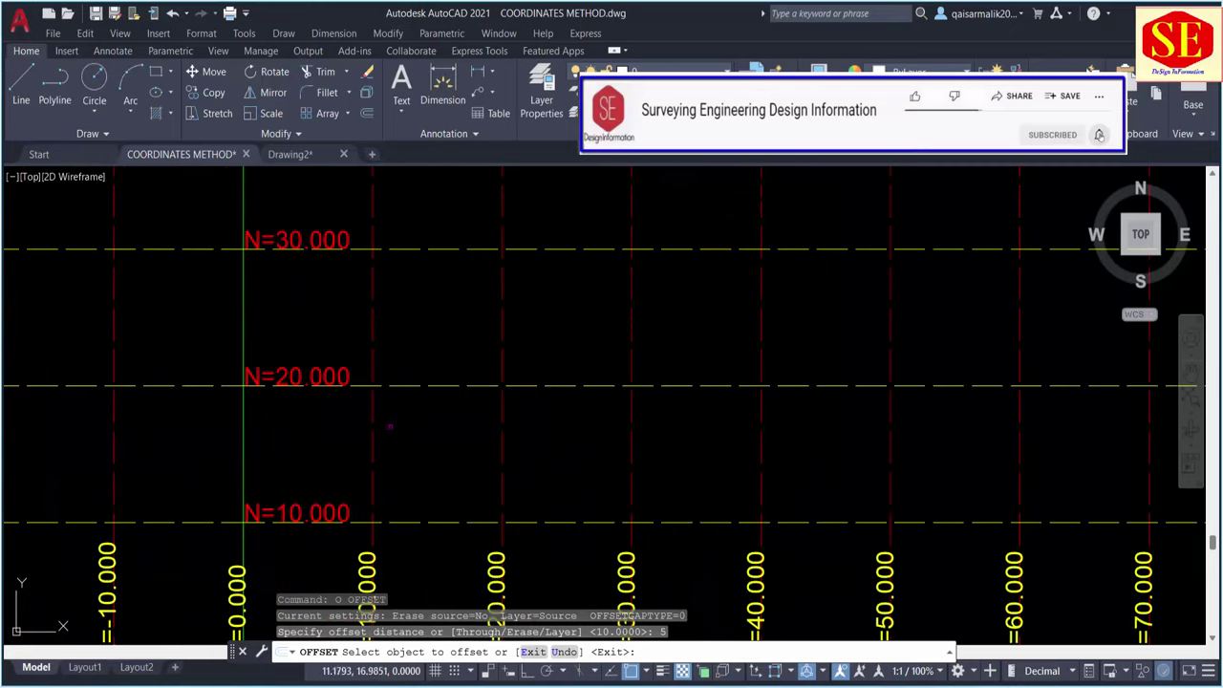
pyautogui.press('Return')
pyautogui.write('o')
pyautogui.press('Return')
pyautogui.write('5')
pyautogui.press('Return')
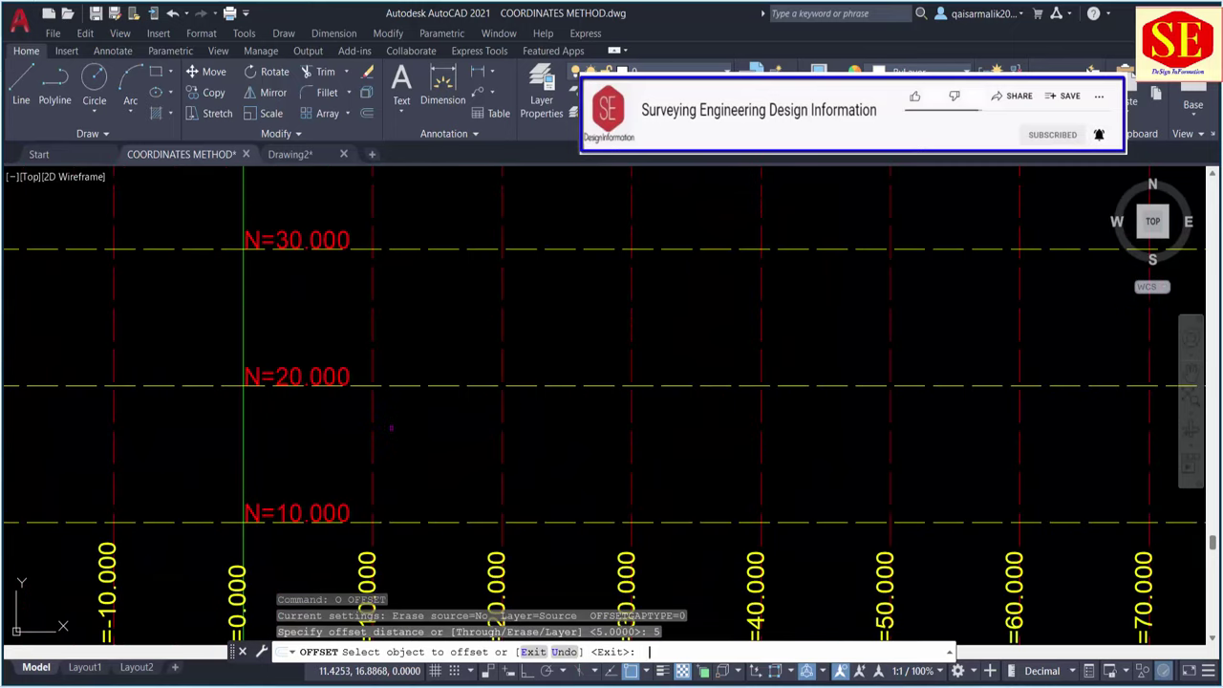
pyautogui.click(243, 411)
pyautogui.click(233, 386)
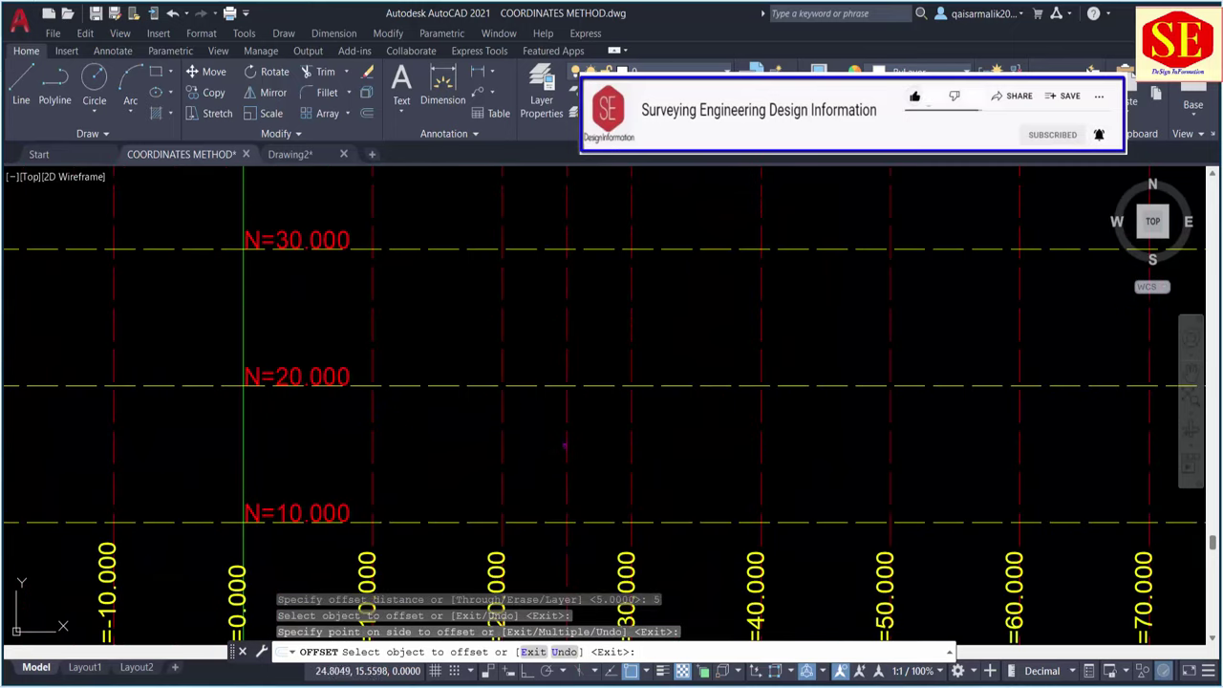
pyautogui.press('Escape')
# Change the new E=25 line's colour to cyan.
pyautogui.click(568, 322)
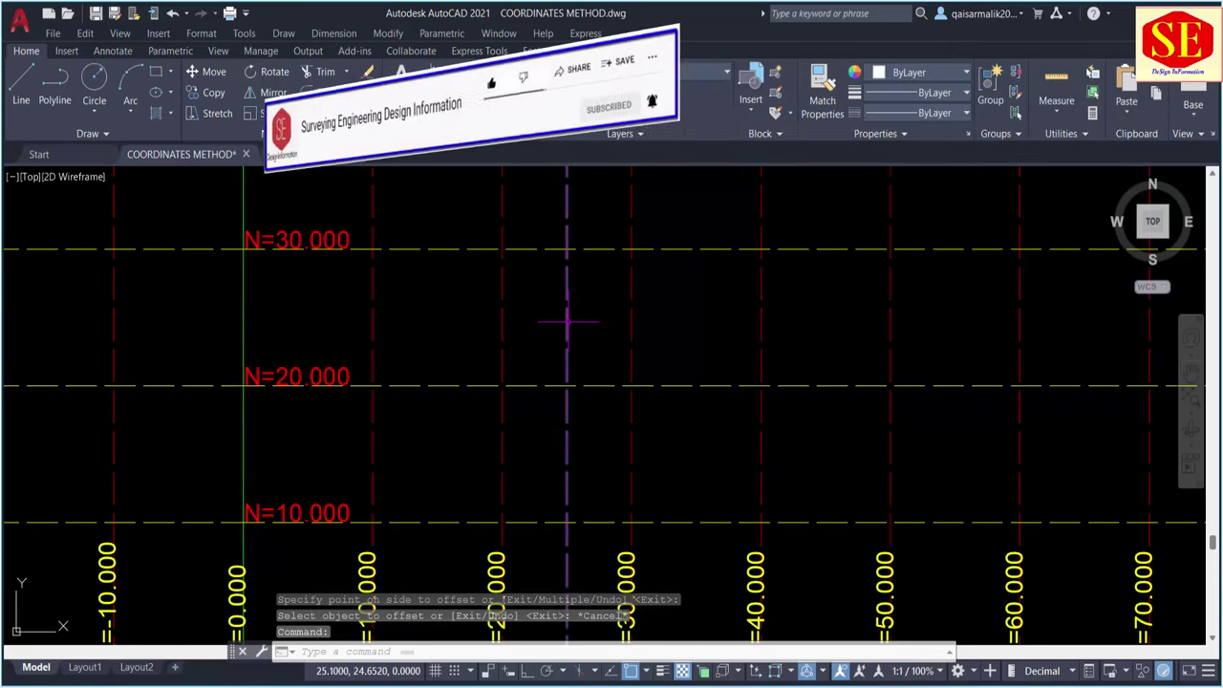
pyautogui.click(920, 71)
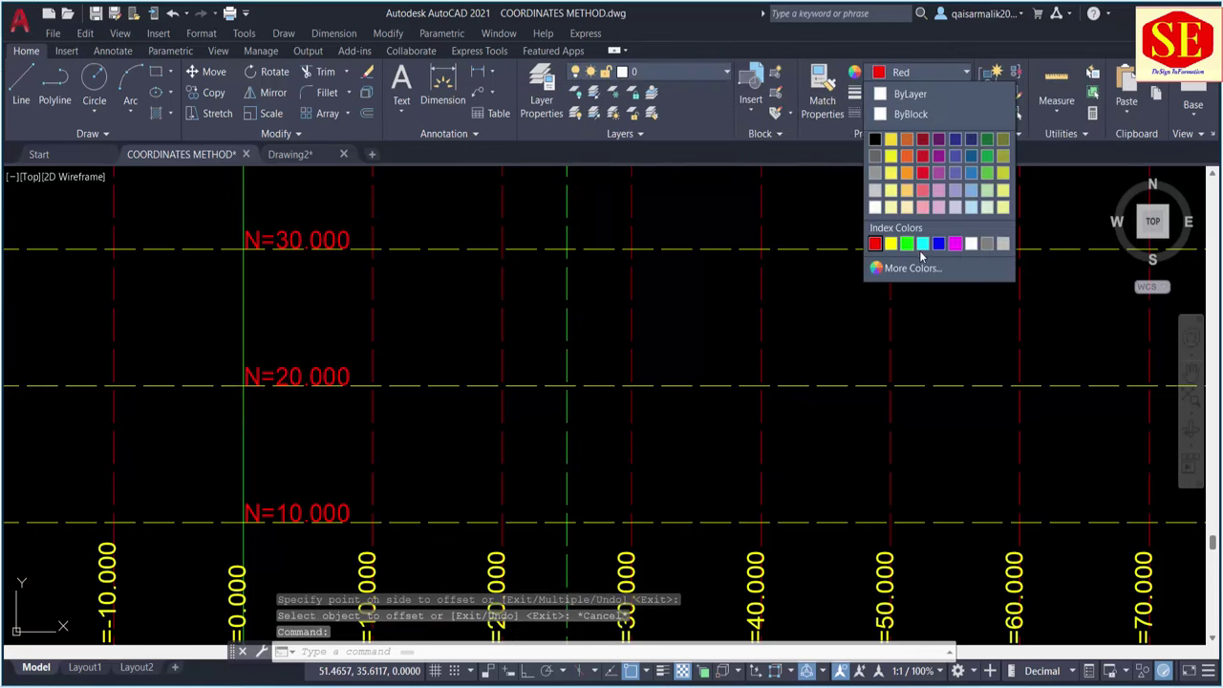
pyautogui.click(919, 241)
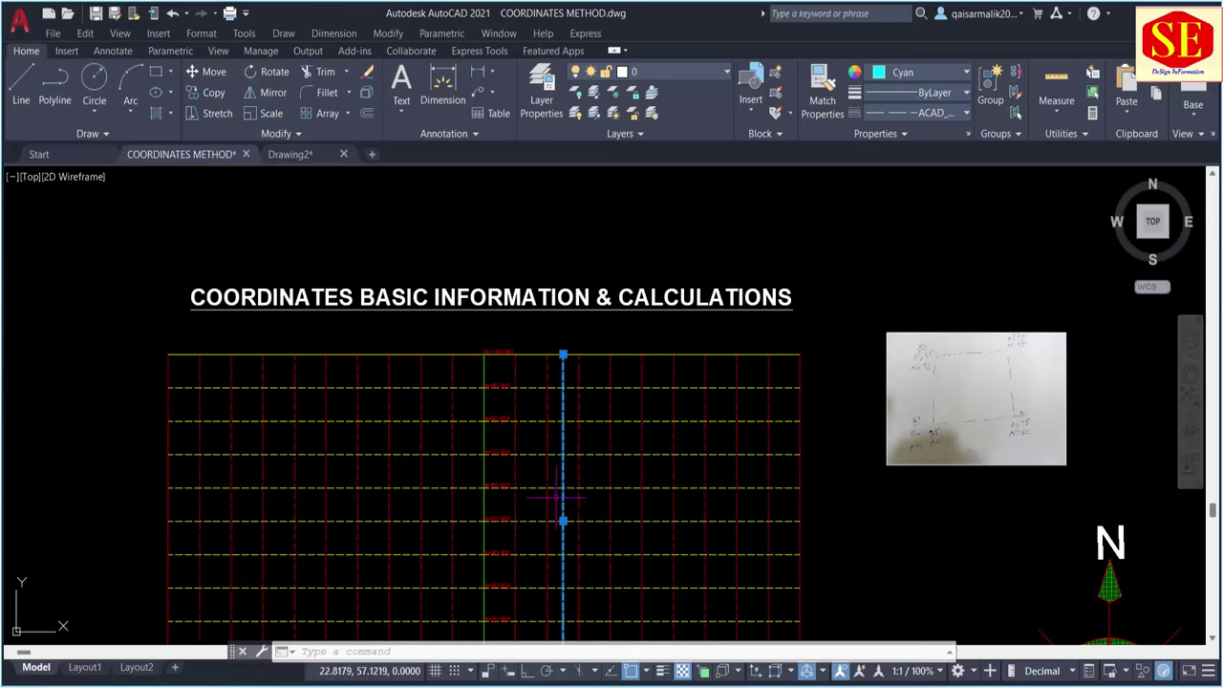
pyautogui.press('Escape')
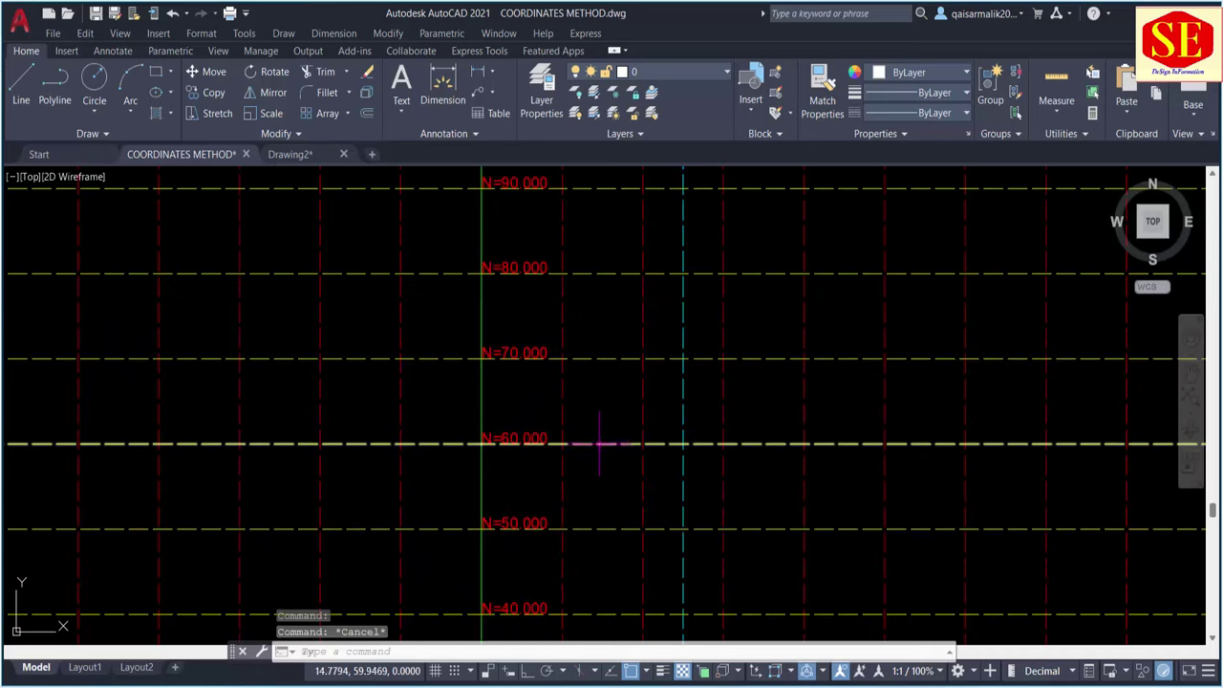
# Change the N=60 grid line's colour to magenta.
pyautogui.click(604, 444)
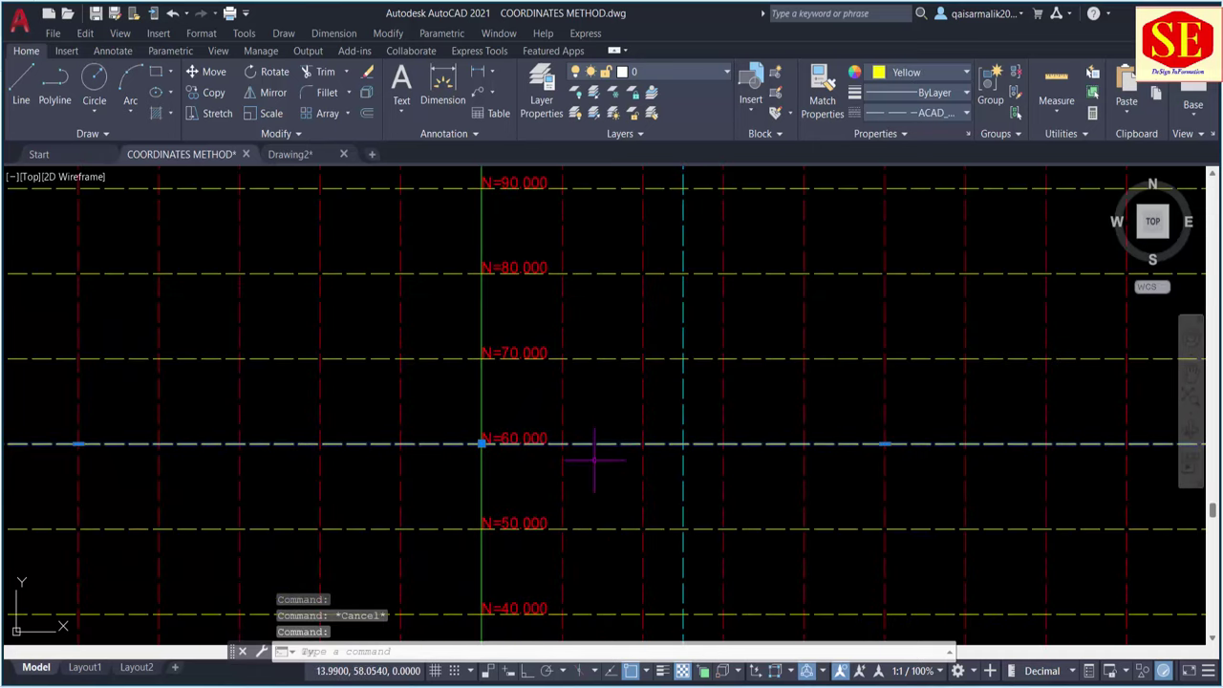
pyautogui.click(930, 69)
pyautogui.click(953, 246)
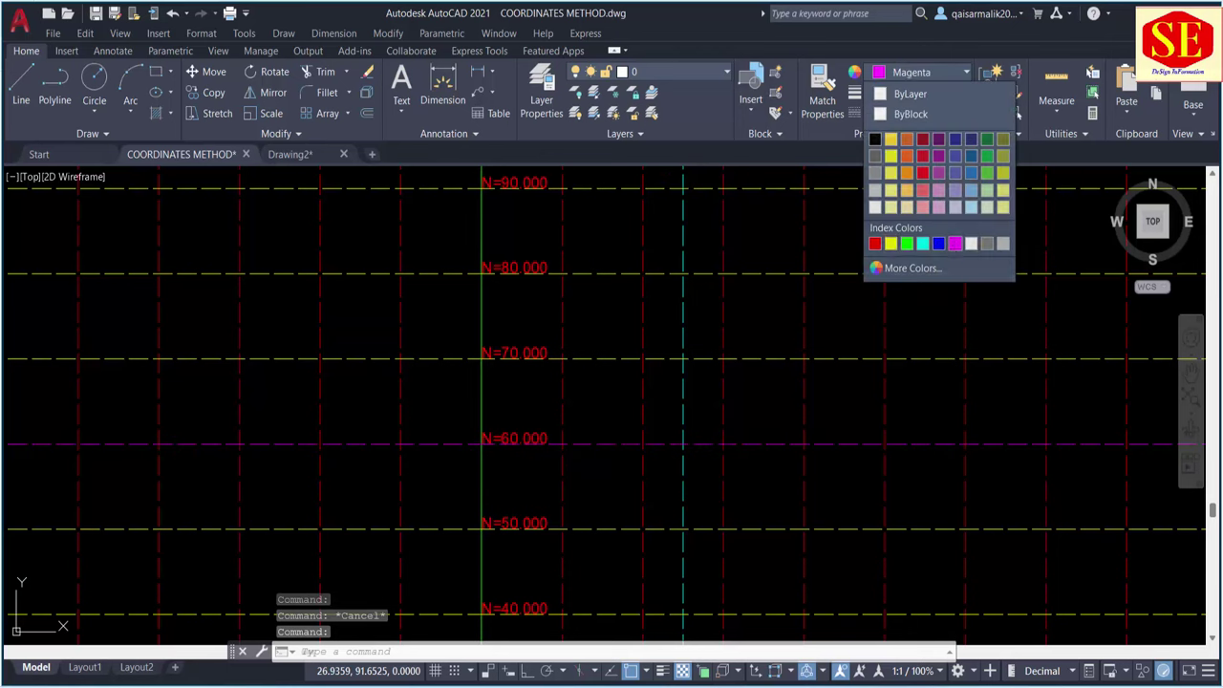
pyautogui.press('Escape')
pyautogui.scroll(4, 684, 460)
# Place a point at the E=25 / N=60 intersection for corner A and regenerate the display.
pyautogui.scroll(-10, 657, 434)
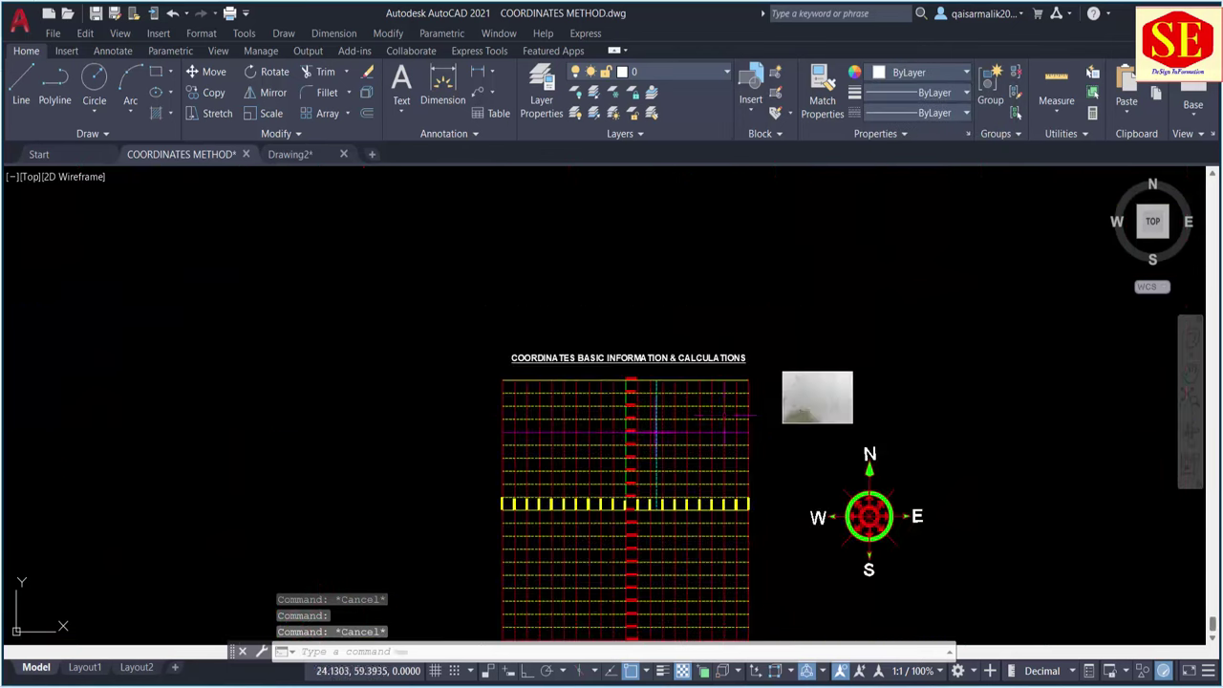
pyautogui.scroll(4, 845, 396)
pyautogui.scroll(4, 845, 396)
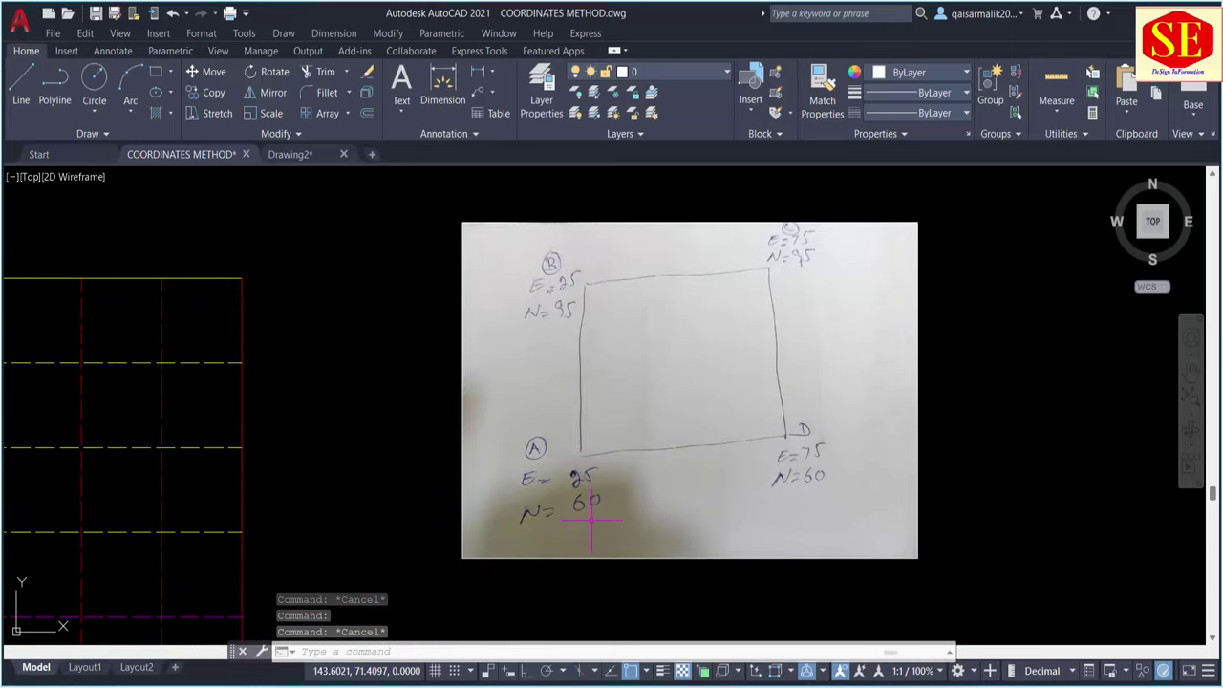
pyautogui.scroll(-8, 589, 475)
pyautogui.scroll(3, 471, 507)
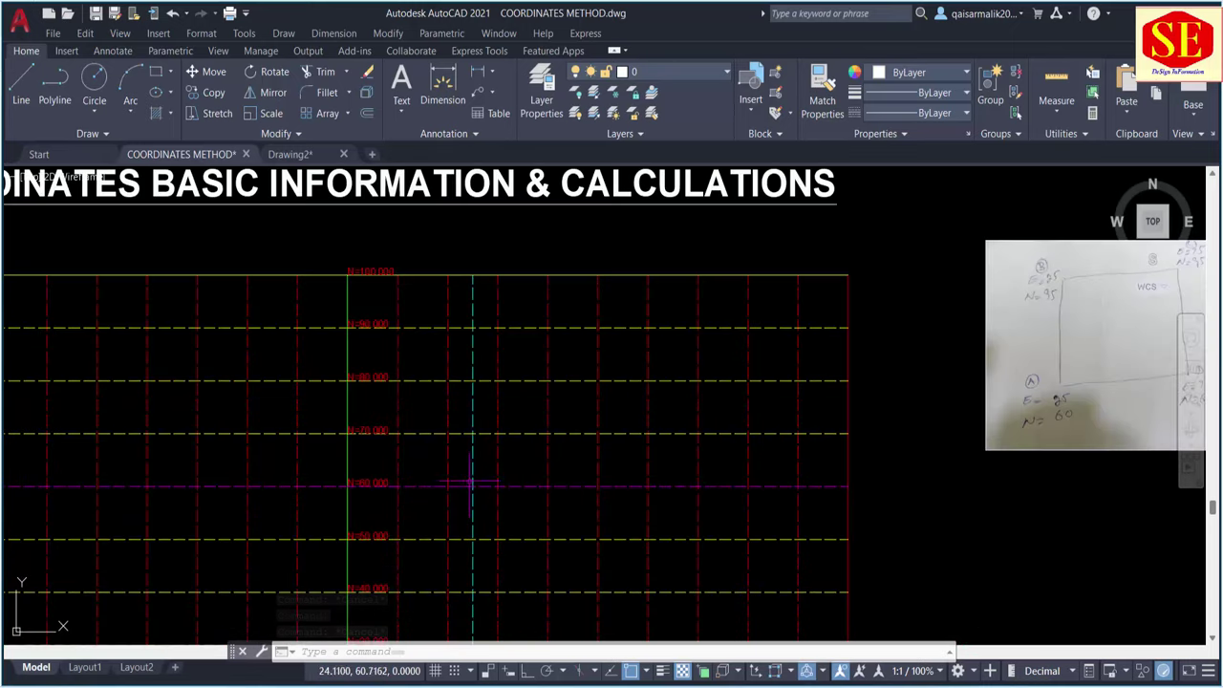
pyautogui.write('PO')
pyautogui.press('Return')
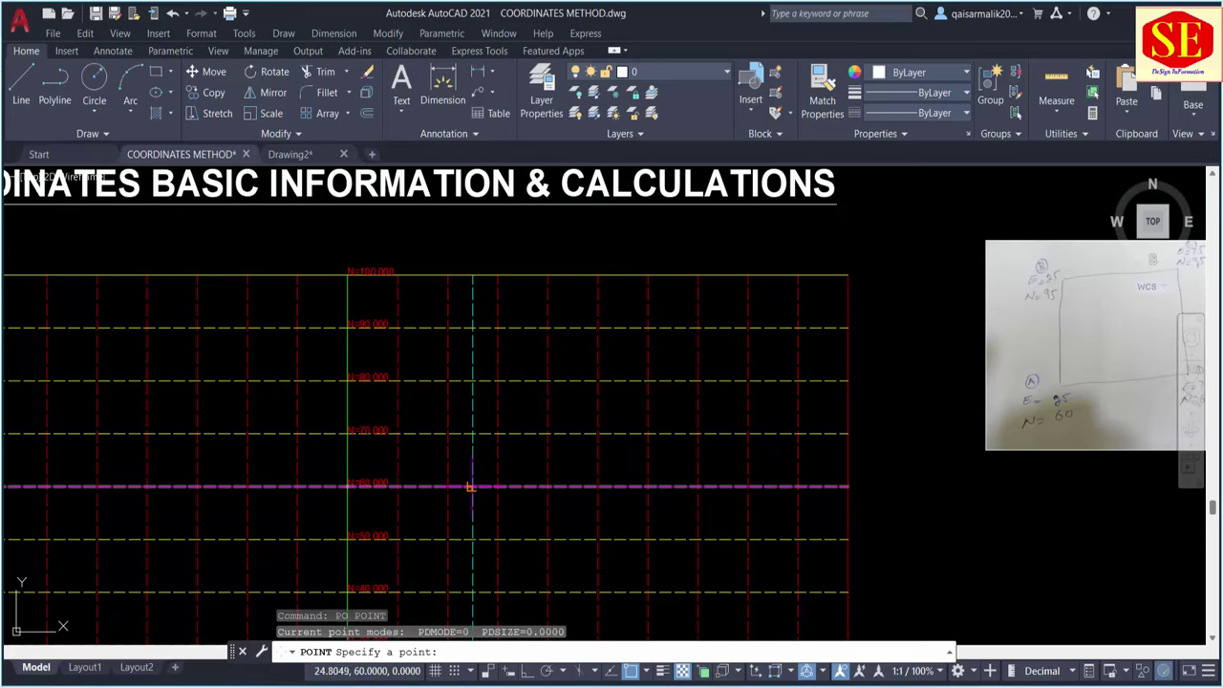
pyautogui.scroll(5, 469, 490)
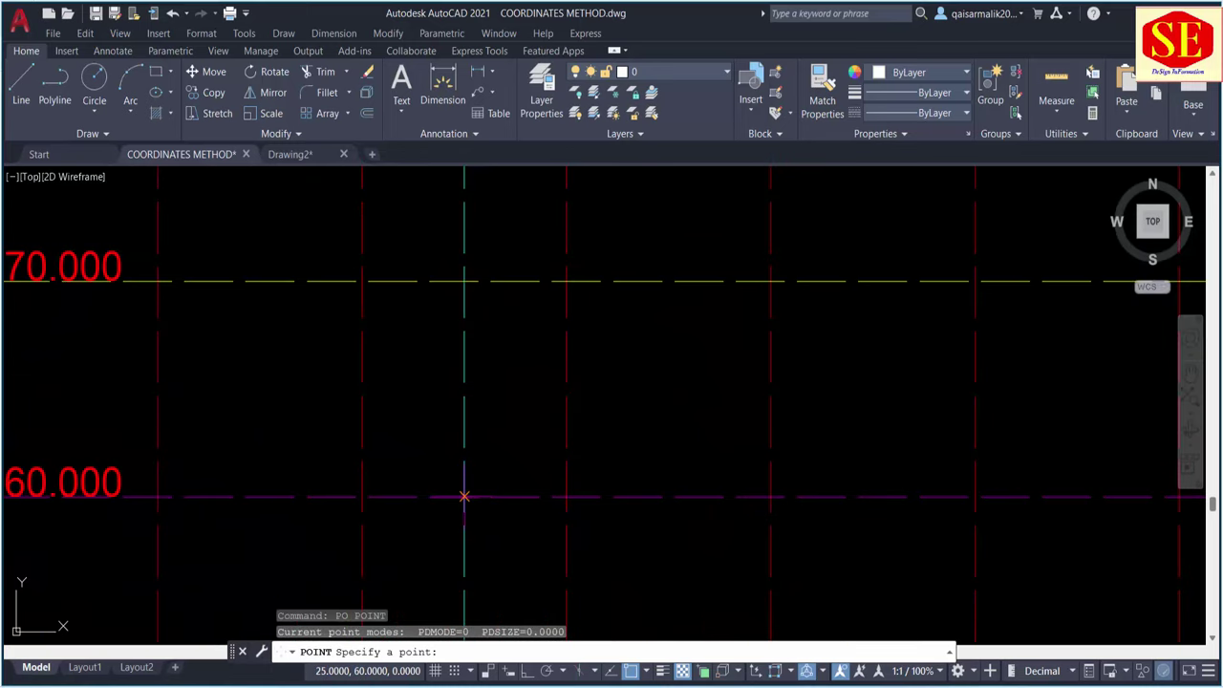
pyautogui.click(465, 497)
pyautogui.scroll(1, 468, 515)
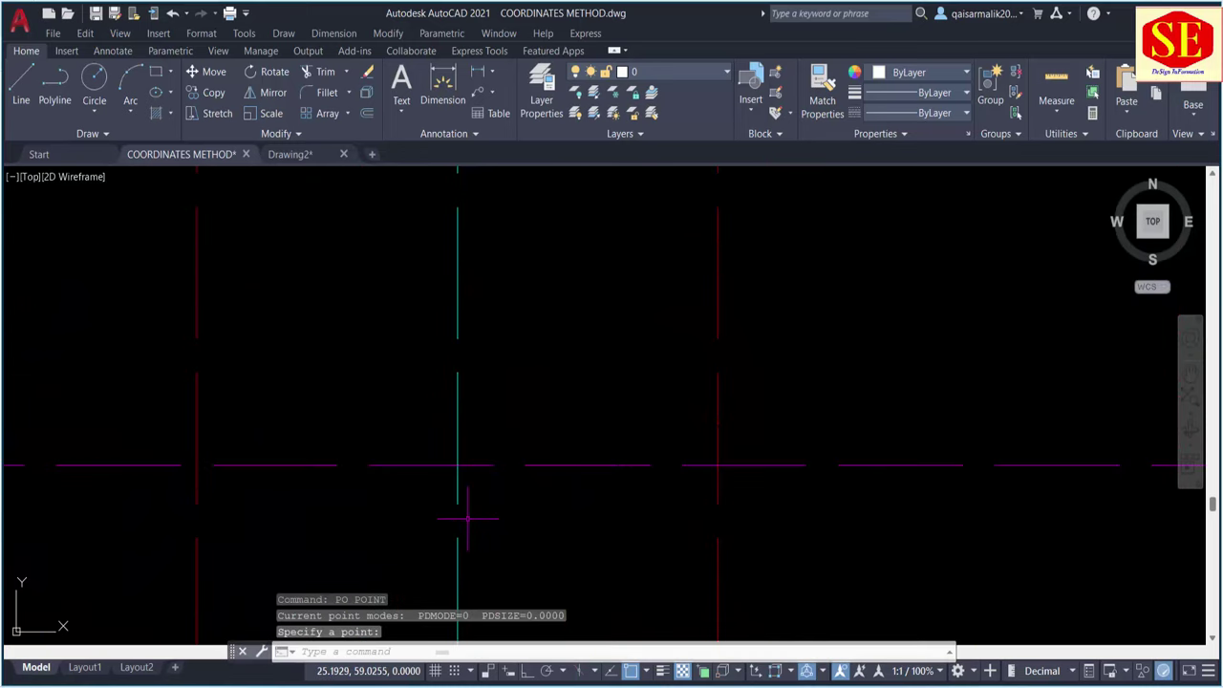
pyautogui.write('RE')
pyautogui.press('Return')
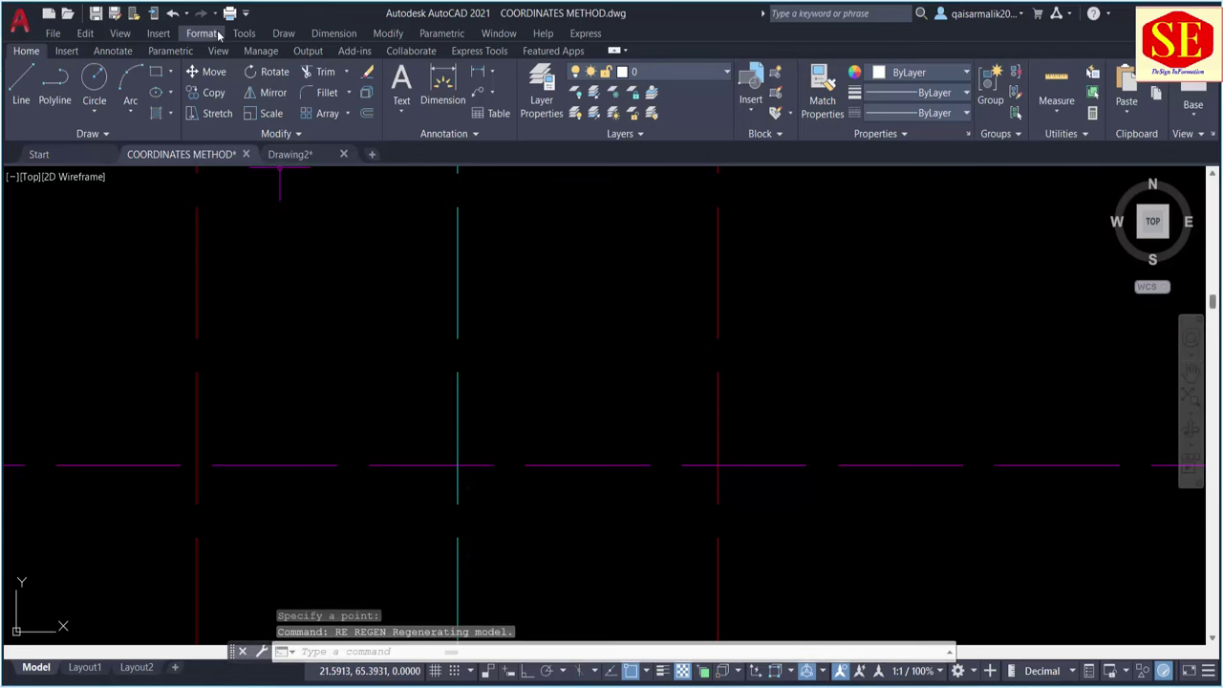
# Set the drawing's point style to the X marker.
pyautogui.click(219, 35)
pyautogui.click(236, 302)
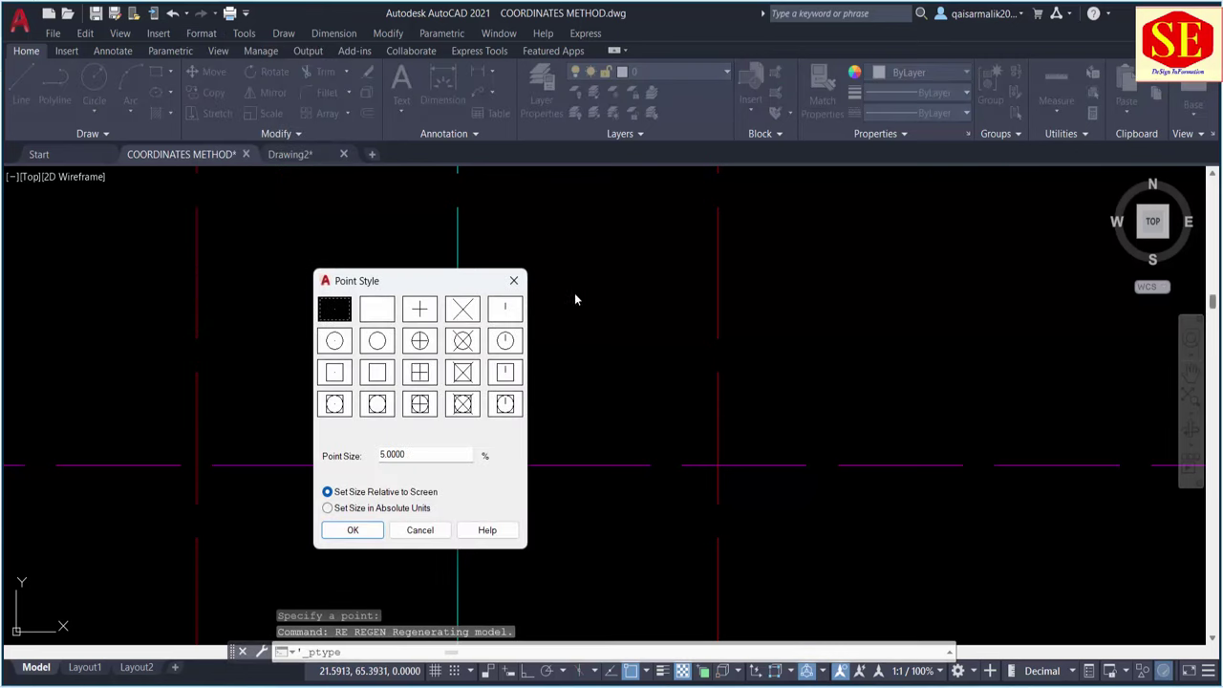
pyautogui.click(462, 308)
pyautogui.click(353, 529)
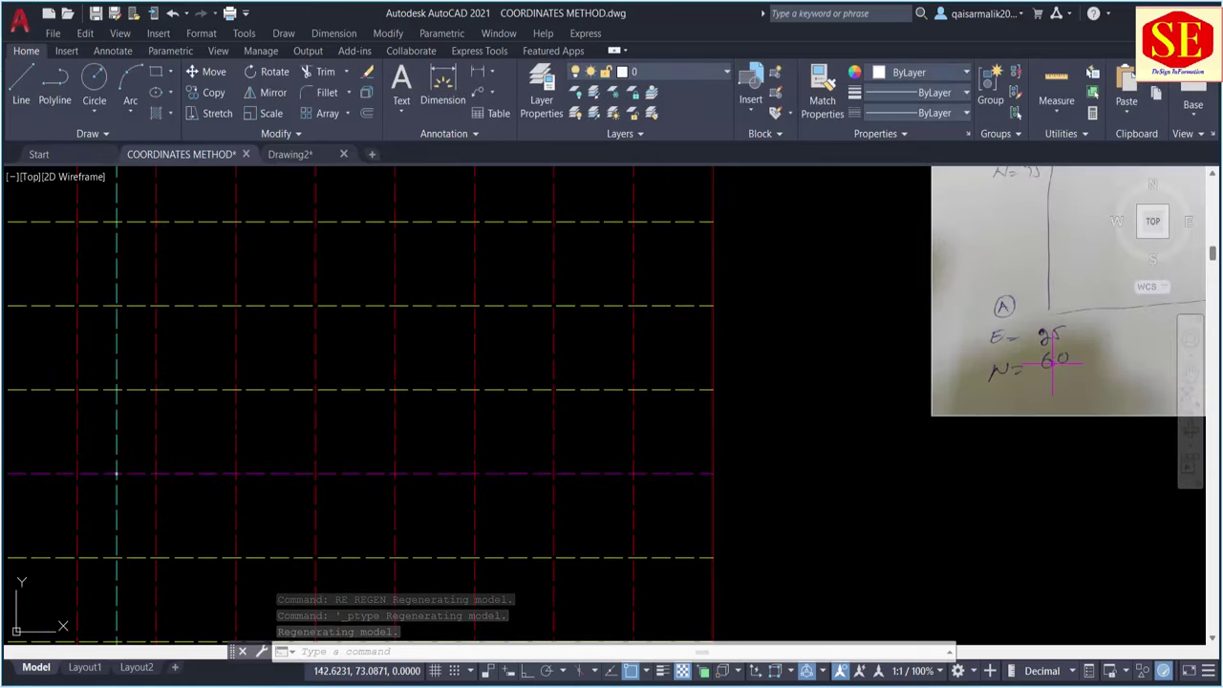
# Label corner A with an E=25.000, N=60.000 coordinate leader using DC.
pyautogui.scroll(4, 497, 375)
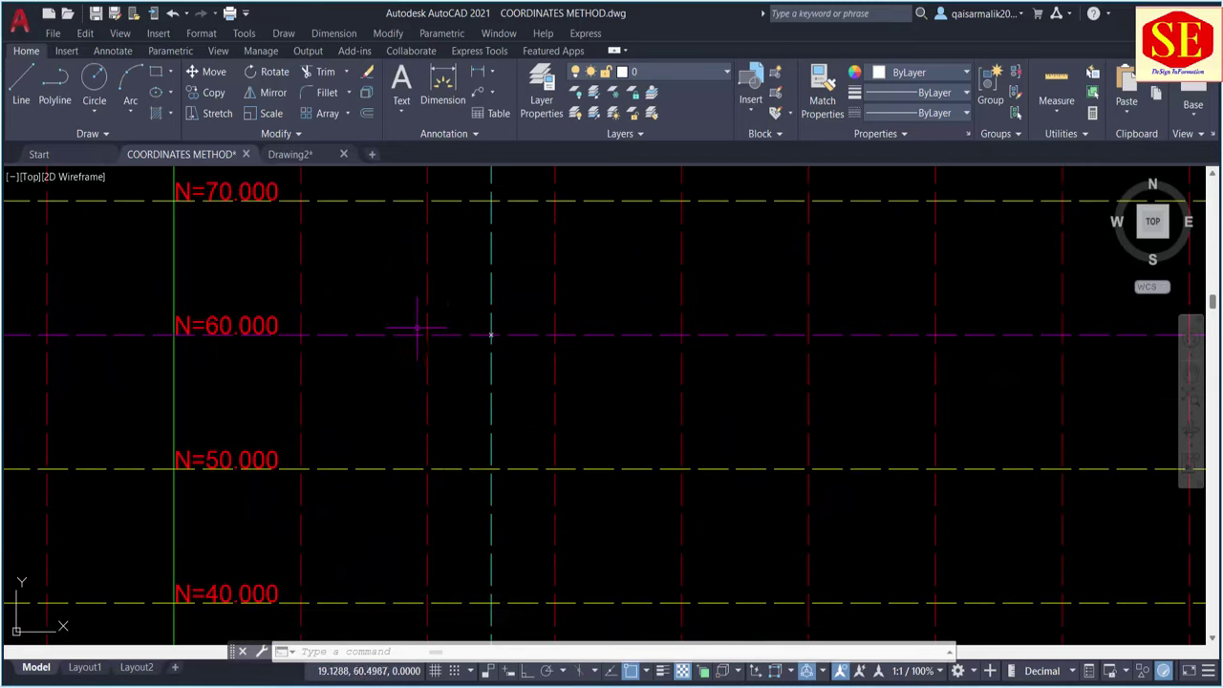
pyautogui.write('dc')
pyautogui.press('Return')
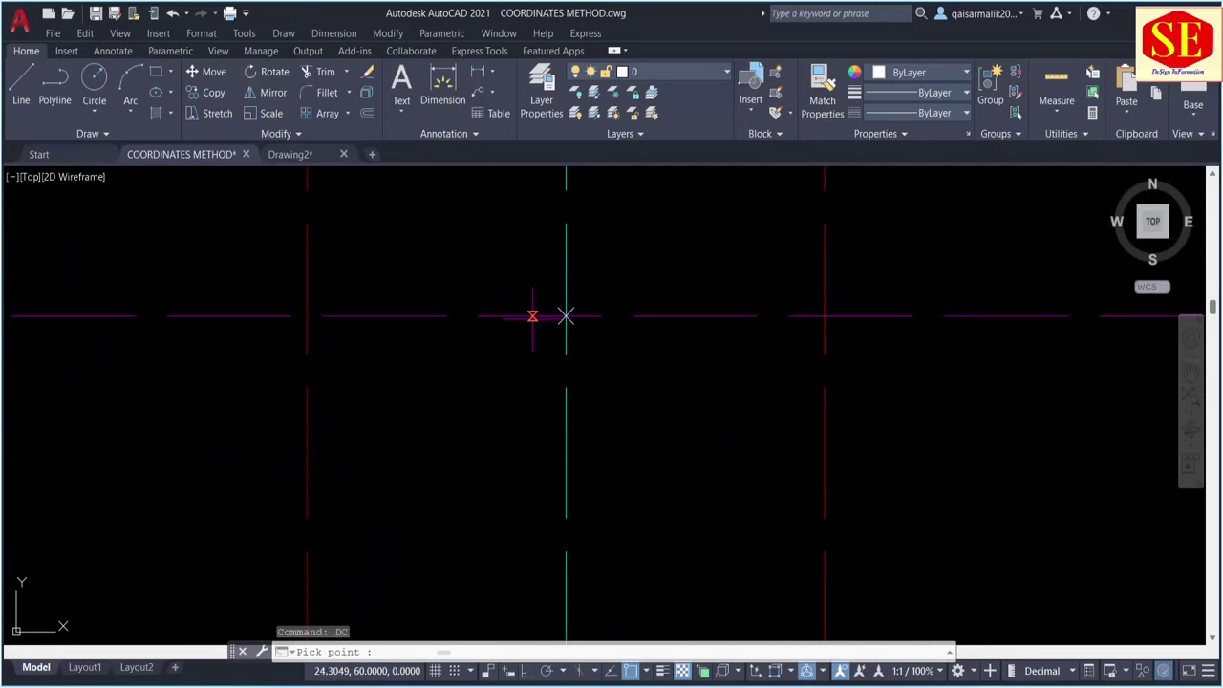
pyautogui.click(565, 316)
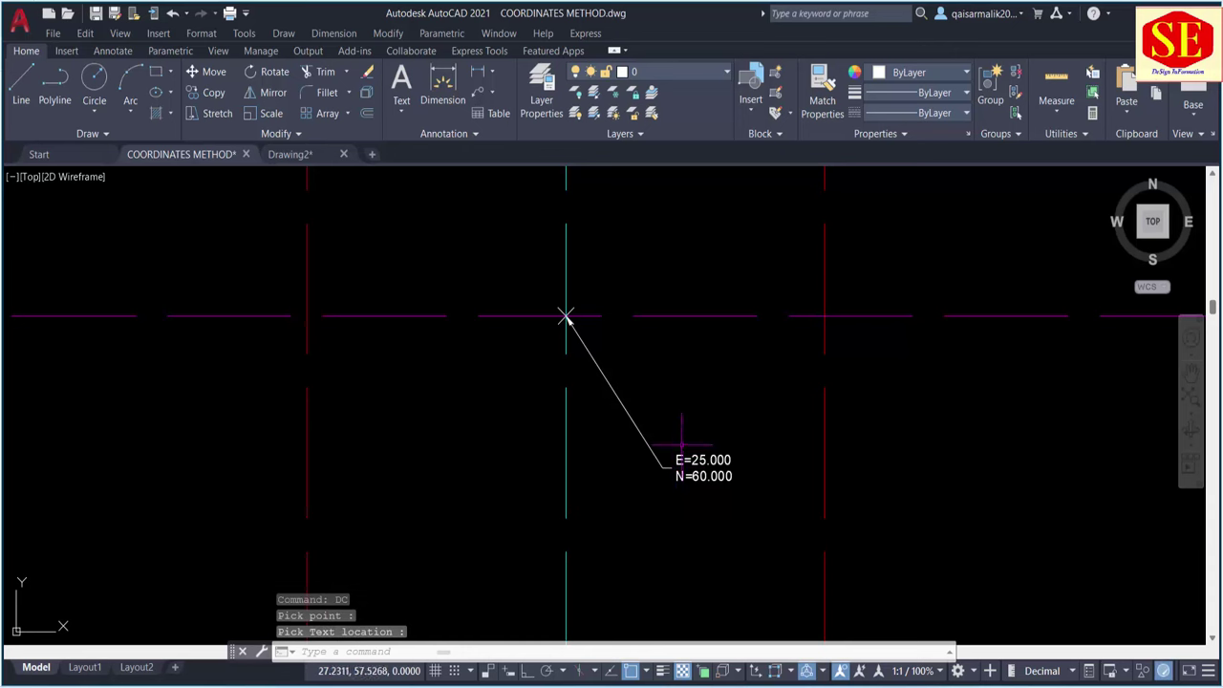
pyautogui.scroll(-3, 670, 475)
pyautogui.scroll(-3, 671, 476)
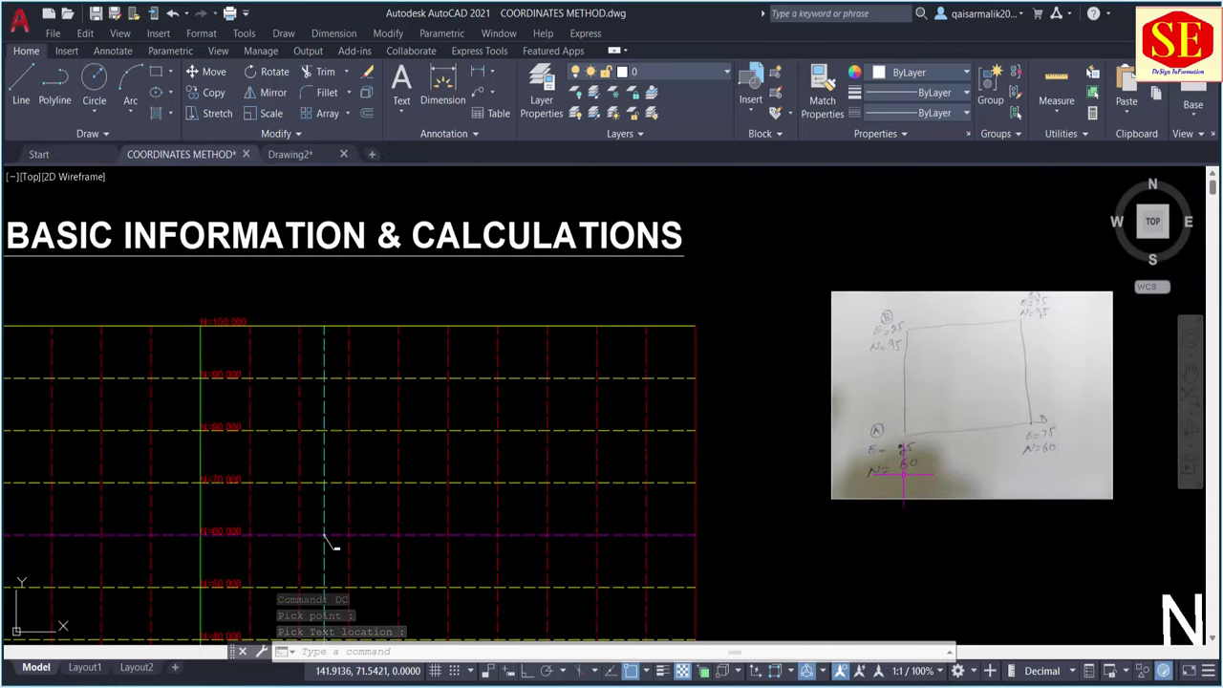
pyautogui.scroll(2, 868, 390)
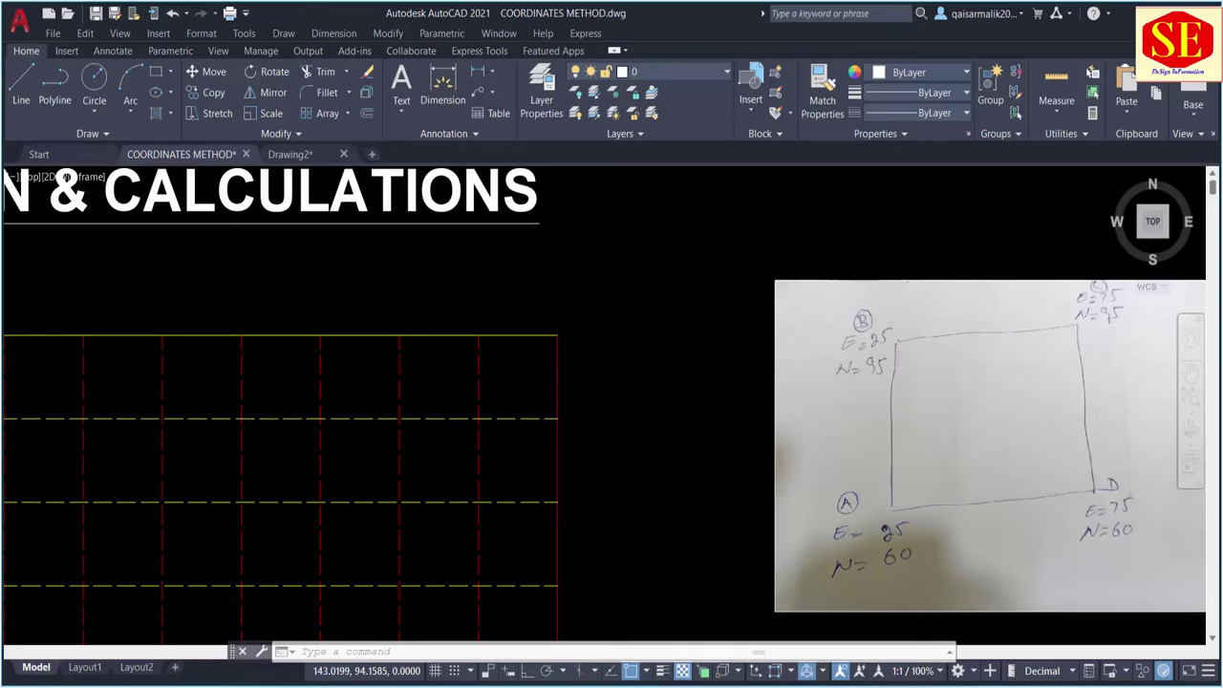
pyautogui.scroll(-5, 898, 383)
pyautogui.scroll(3, 682, 478)
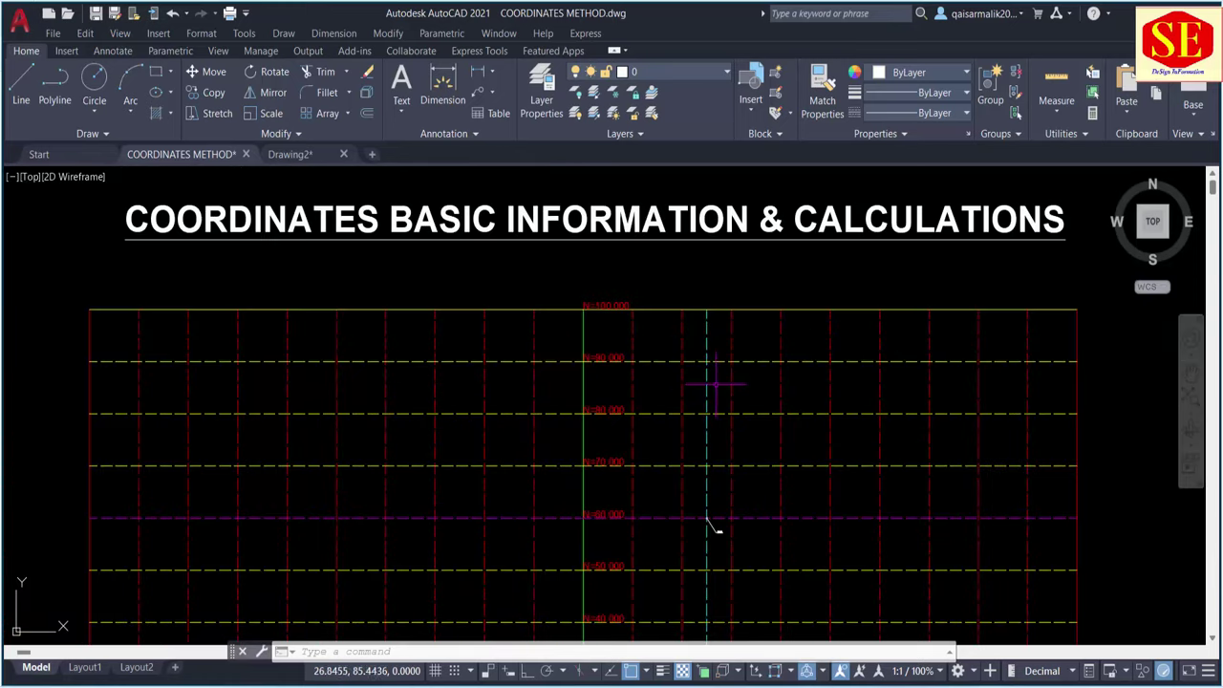
pyautogui.click(708, 387)
pyautogui.scroll(5, 717, 530)
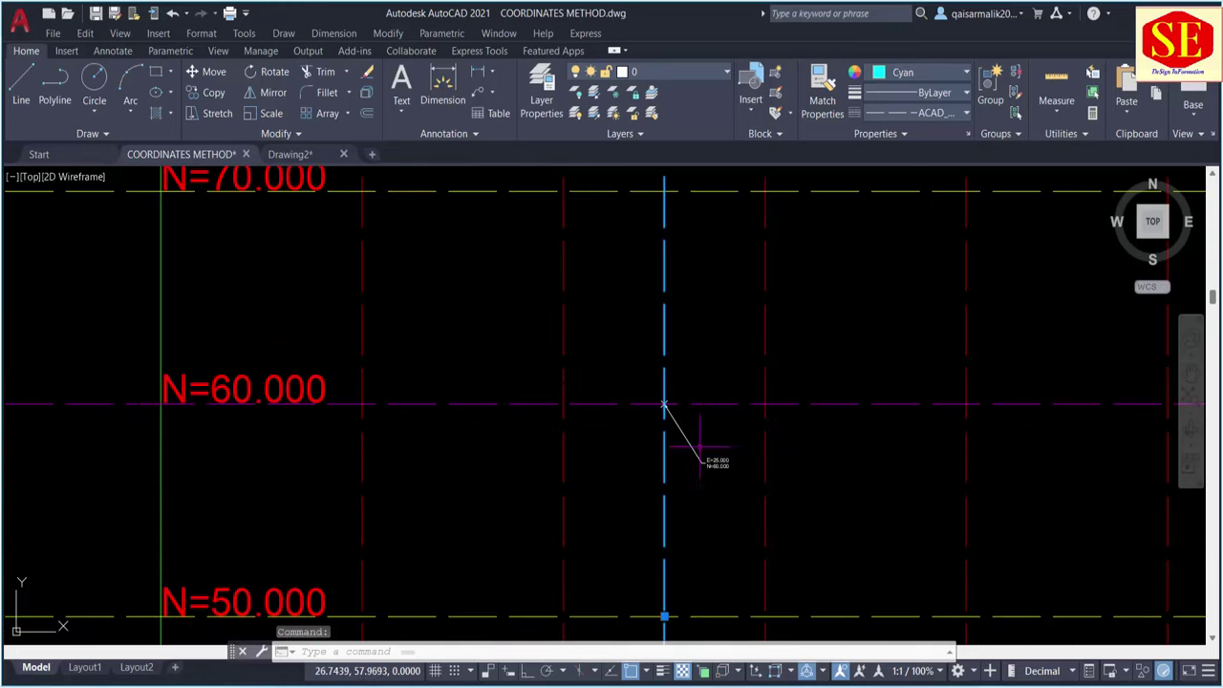
pyautogui.scroll(-2, 696, 350)
pyautogui.scroll(2, 497, 396)
pyautogui.scroll(-4, 732, 300)
pyautogui.scroll(-3, 932, 270)
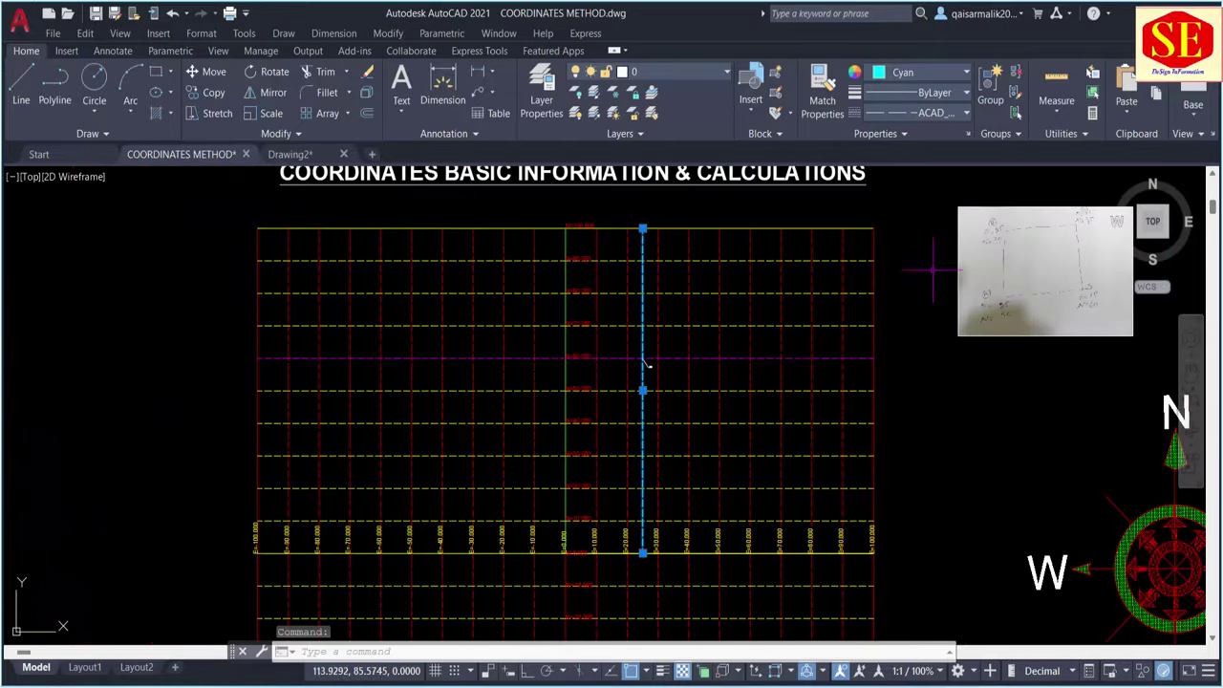
pyautogui.scroll(5, 950, 275)
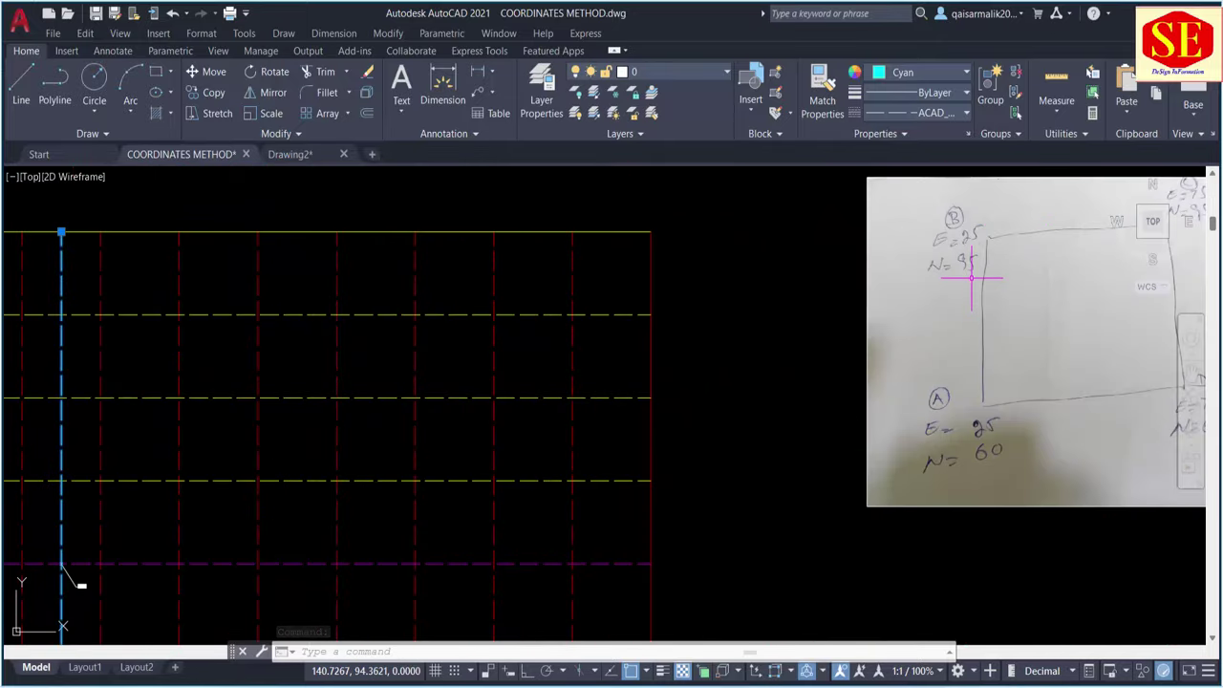
# Offset the N=90 line 5 units upward to create the N=95 grid line.
pyautogui.press('Escape')
pyautogui.scroll(5, 563, 337)
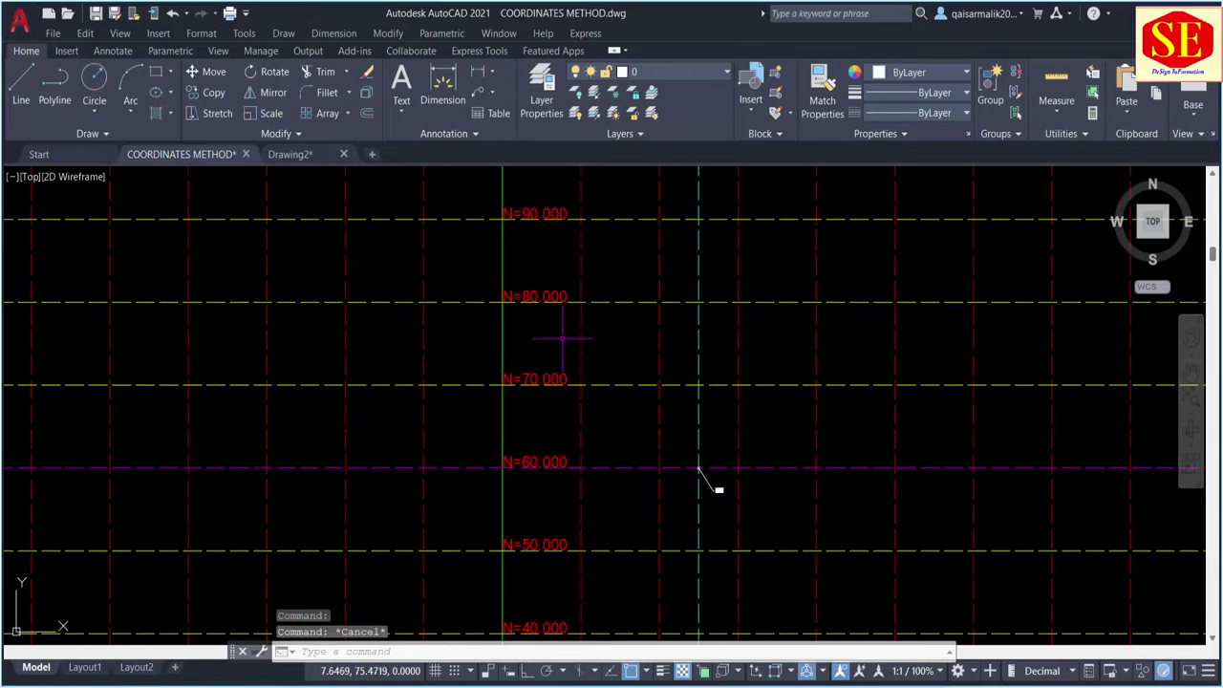
pyautogui.moveTo(574, 289); pyautogui.dragTo(593, 382, button='middle')
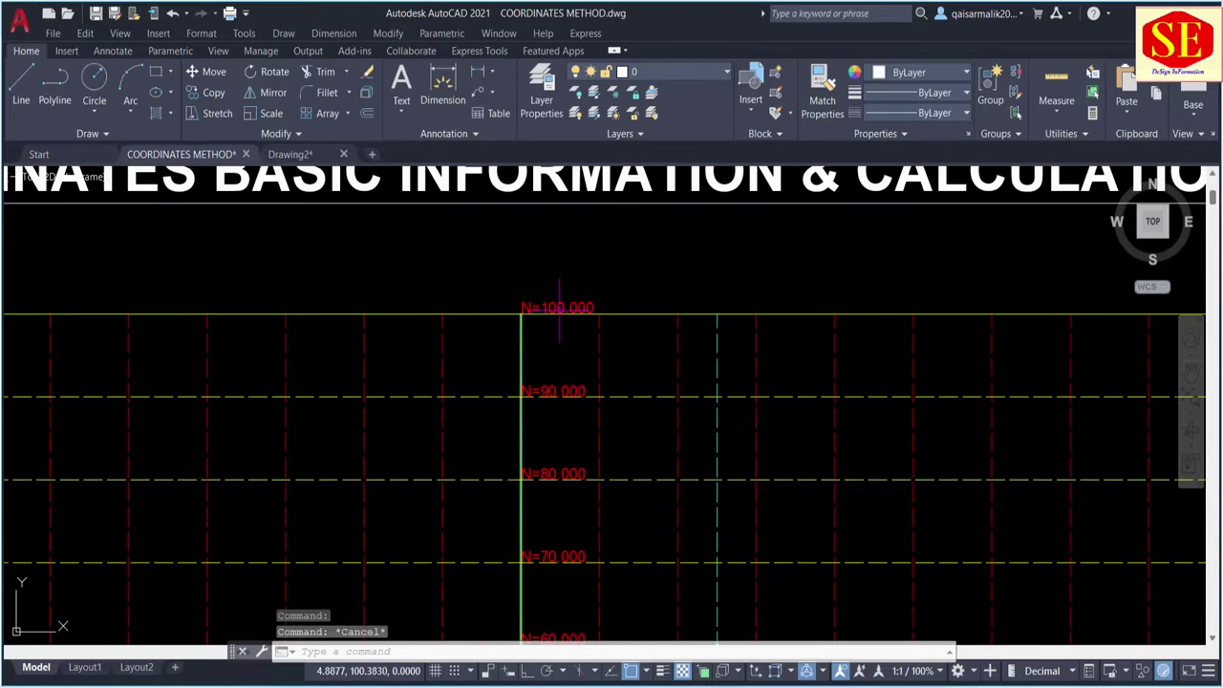
pyautogui.press('Escape')
pyautogui.write('o')
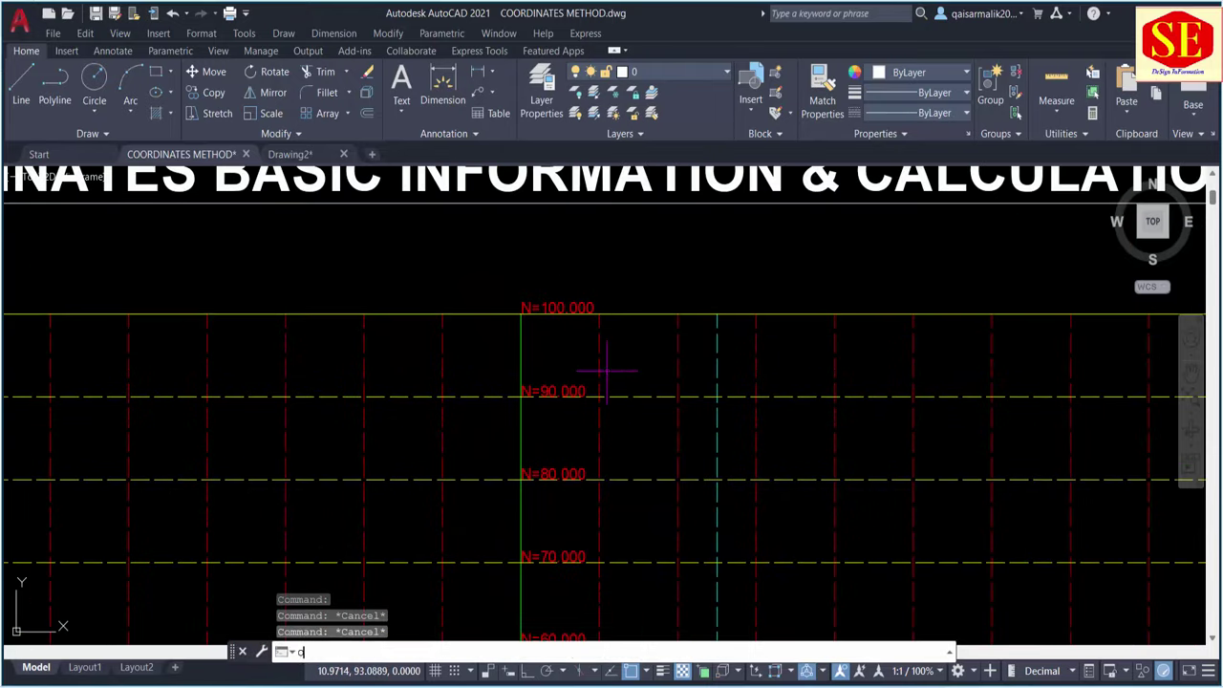
pyautogui.press('Return')
pyautogui.press('Escape')
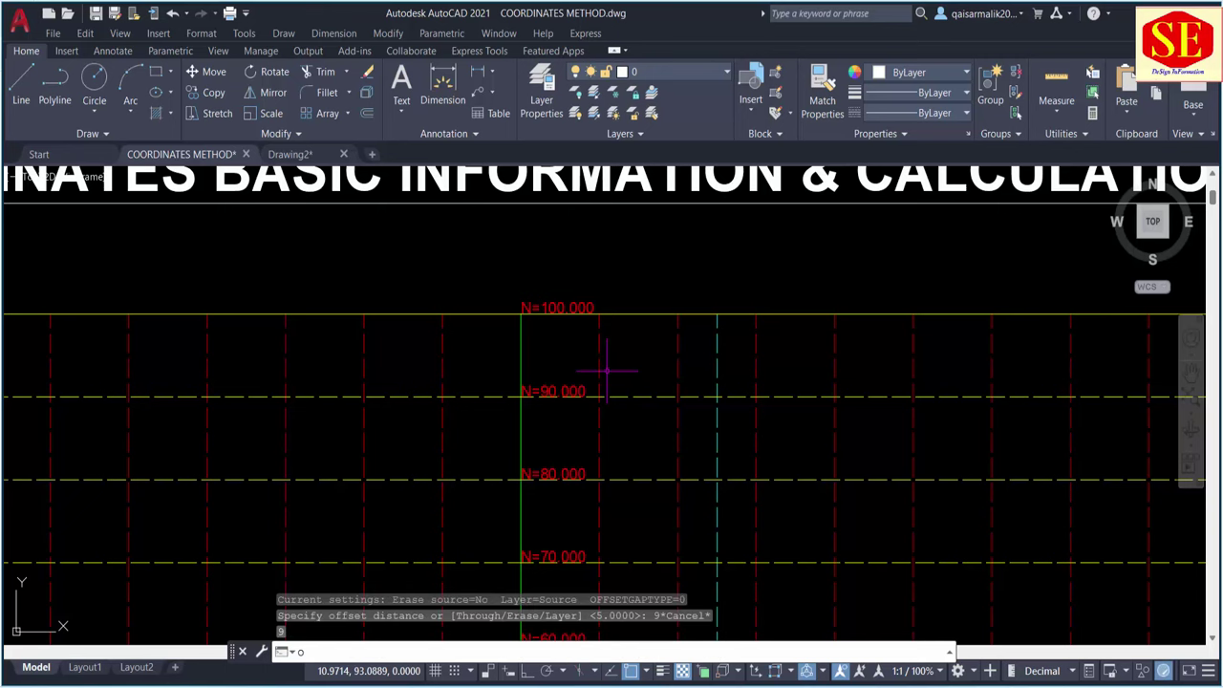
pyautogui.press('Return')
pyautogui.write('5')
pyautogui.press('Return')
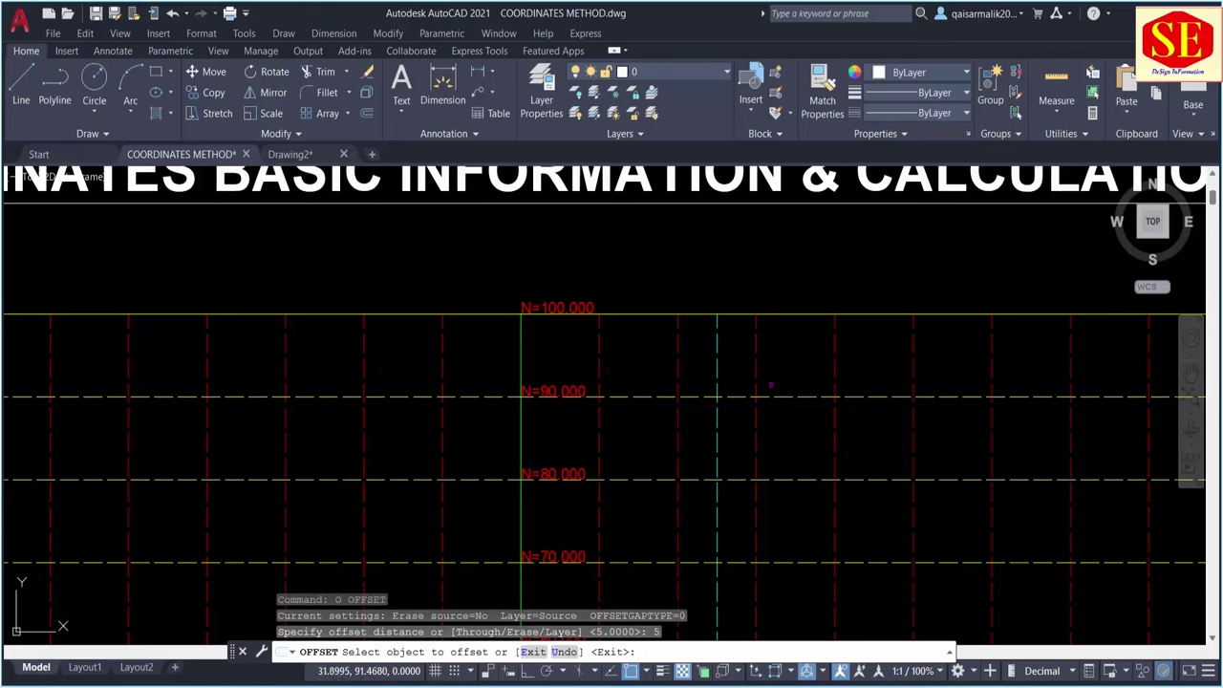
pyautogui.click(755, 396)
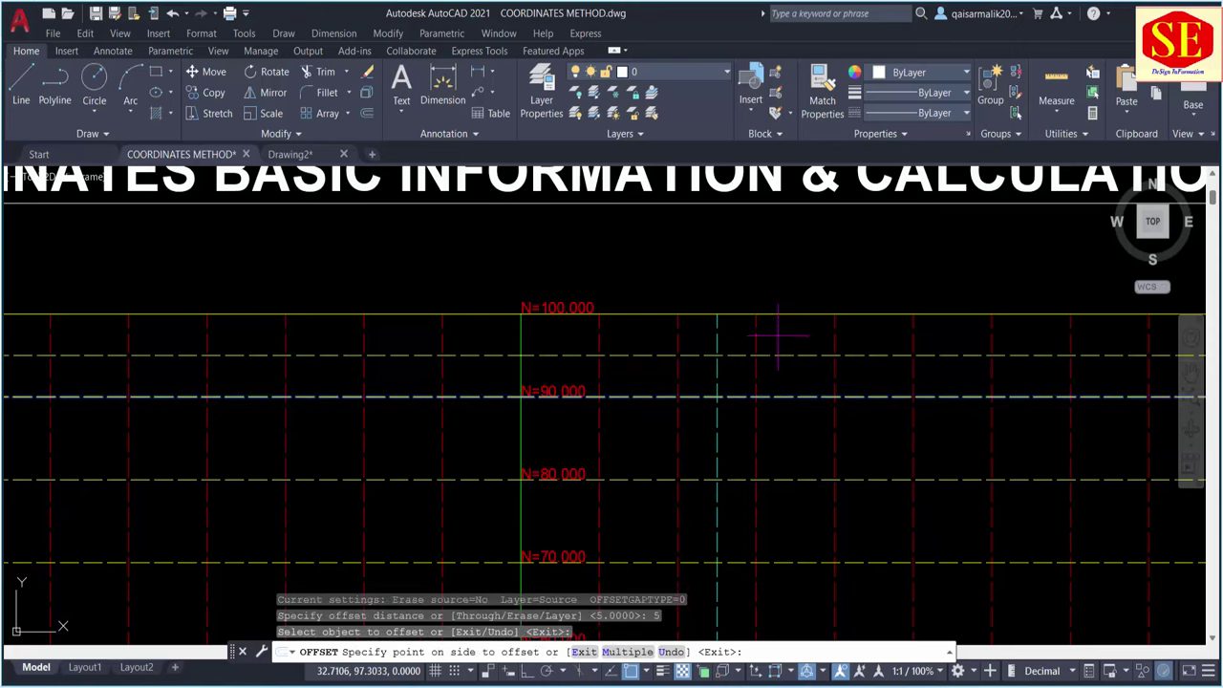
pyautogui.click(749, 343)
pyautogui.press('Escape')
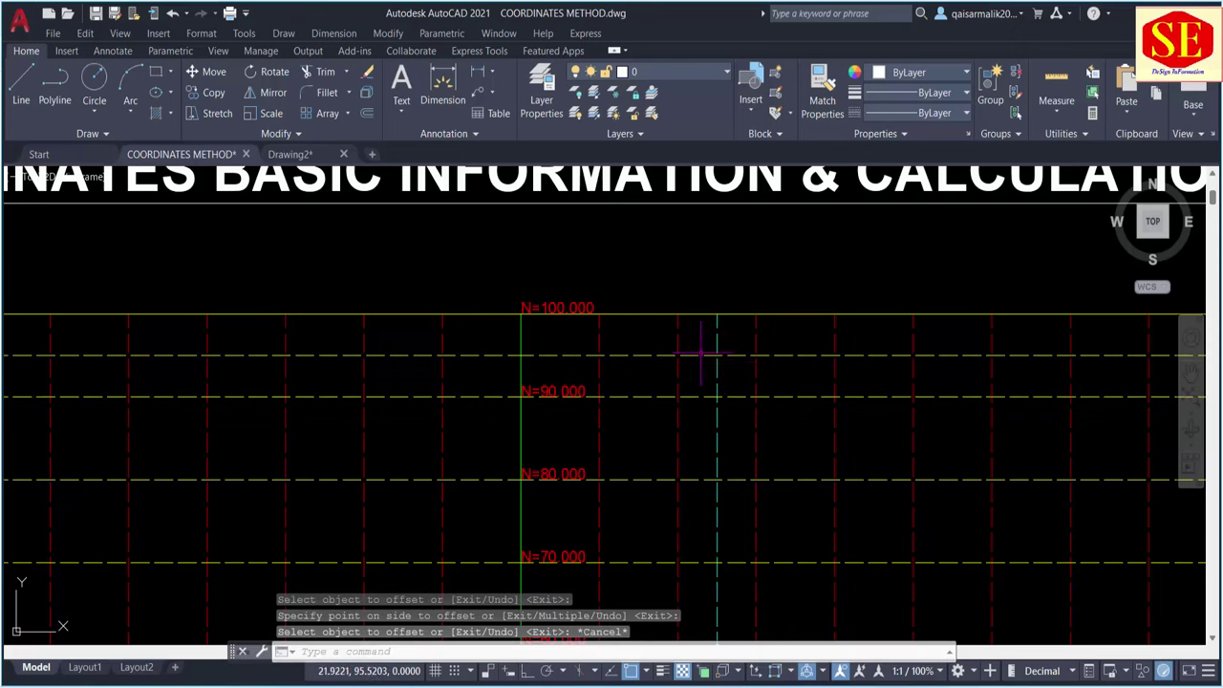
pyautogui.click(716, 363)
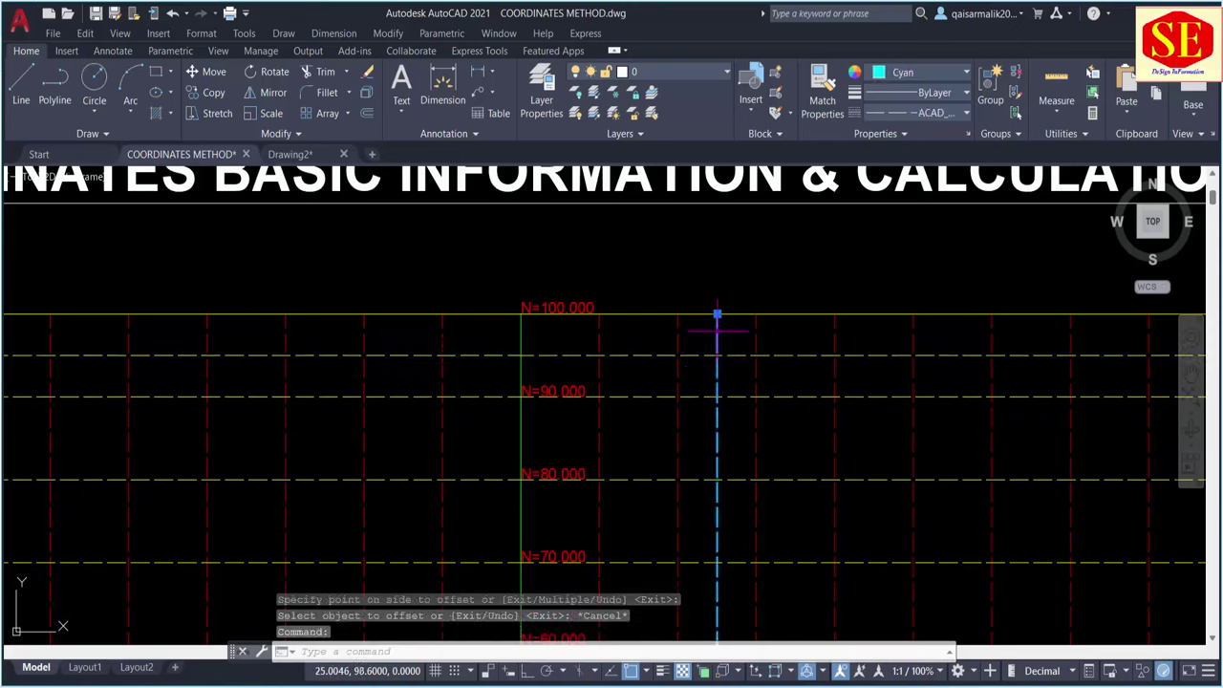
pyautogui.scroll(2, 716, 360)
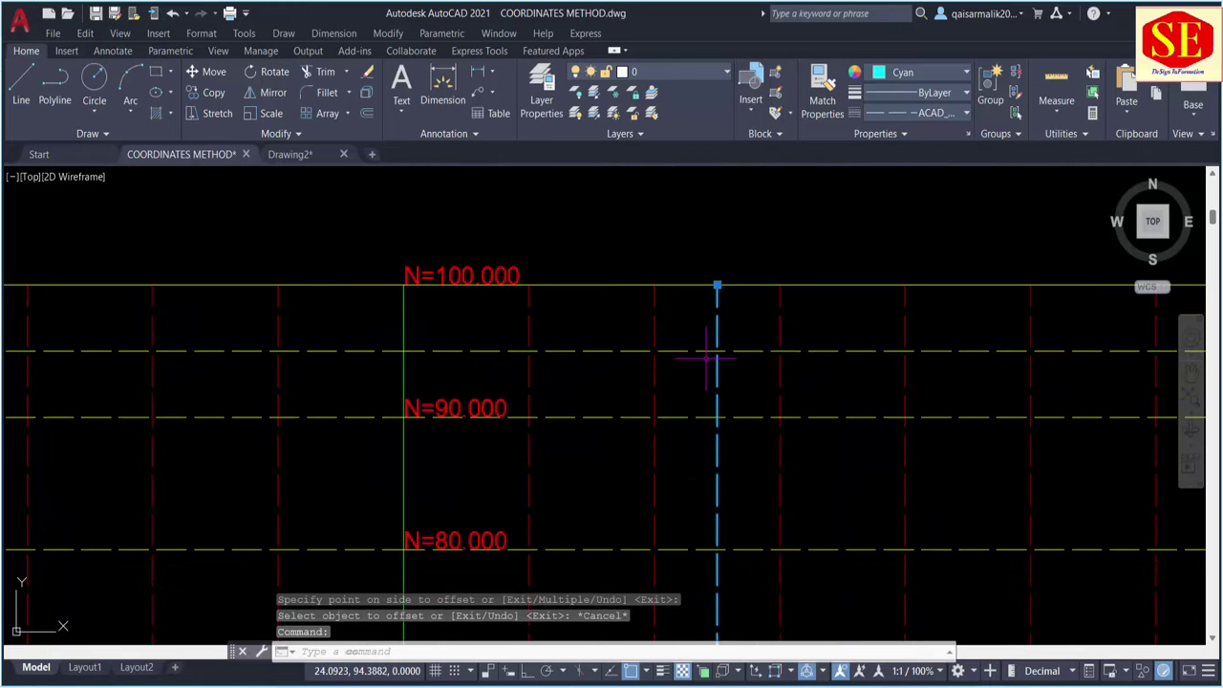
pyautogui.press('Escape')
pyautogui.write('PO')
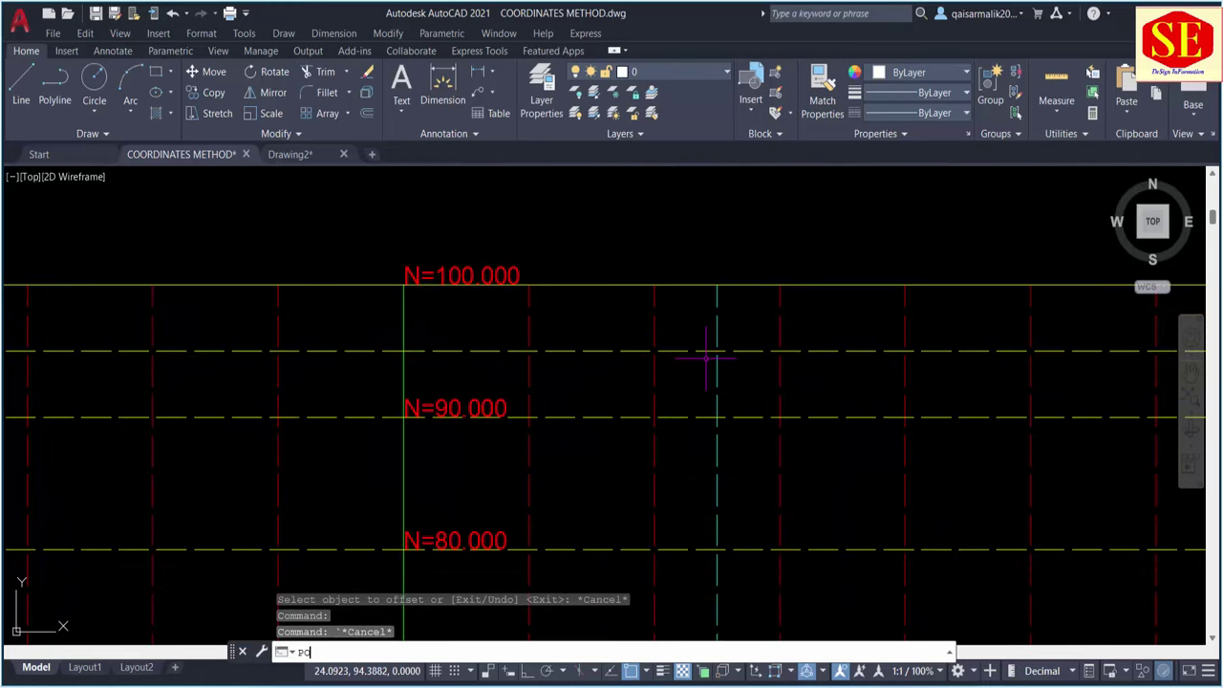
# Place a point at the E=25 / N=95 intersection for corner B.
pyautogui.press('Return')
pyautogui.click(716, 351)
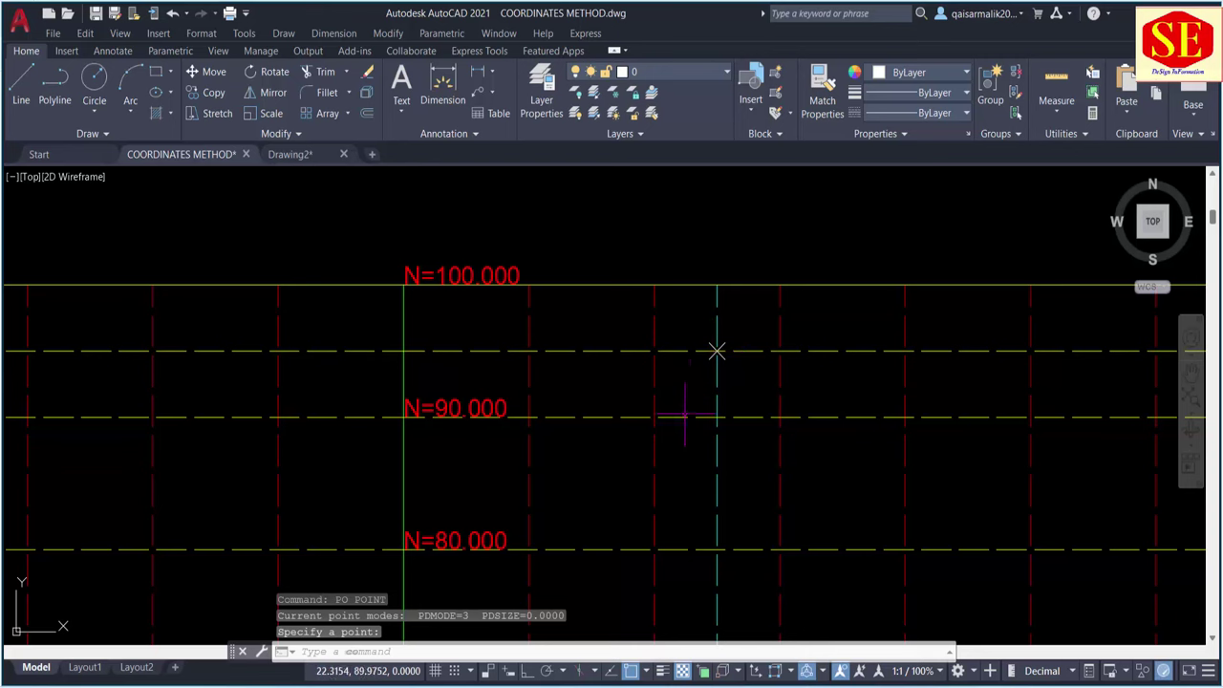
pyautogui.press('Escape')
pyautogui.write('DO')
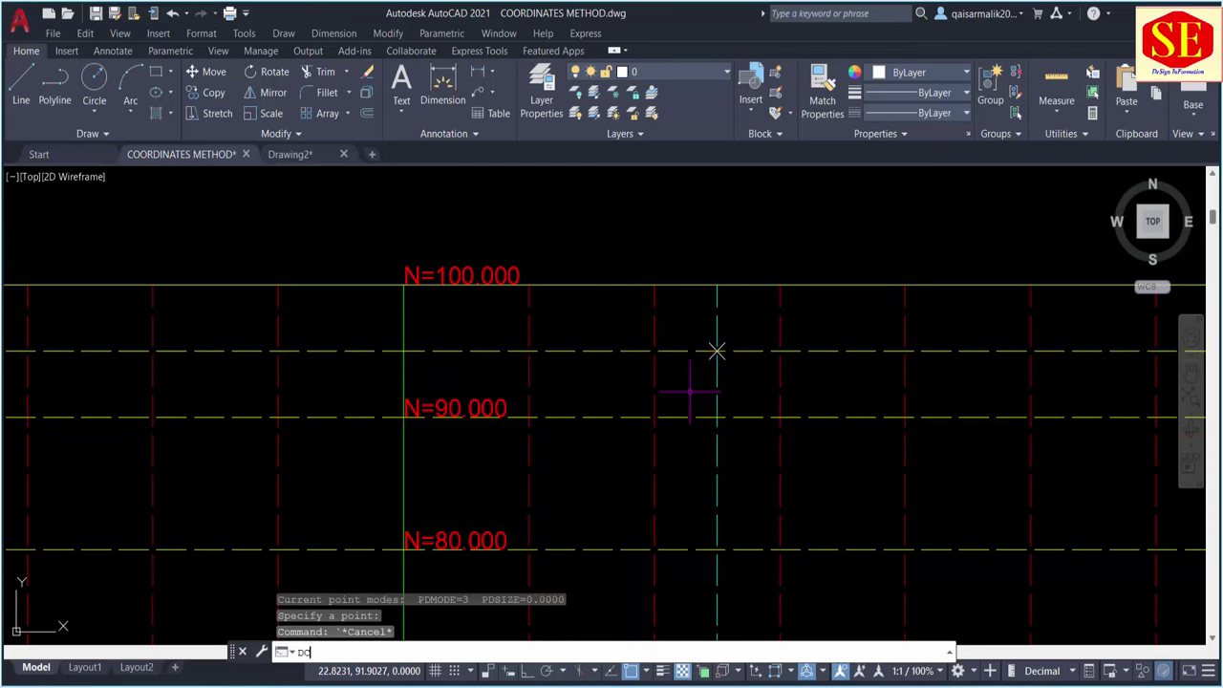
# Label corner B with an E=25.000, N=95.000 coordinate leader.
pyautogui.press('Return')
pyautogui.click(716, 350)
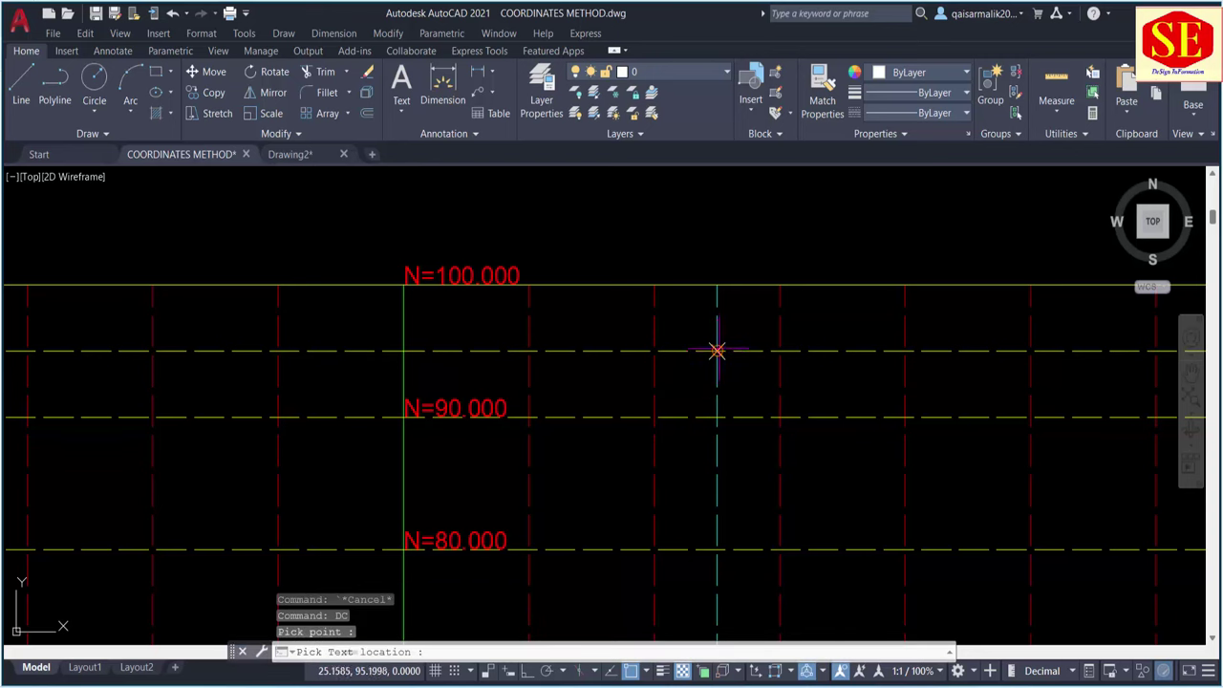
pyautogui.scroll(5, 764, 436)
pyautogui.click(754, 443)
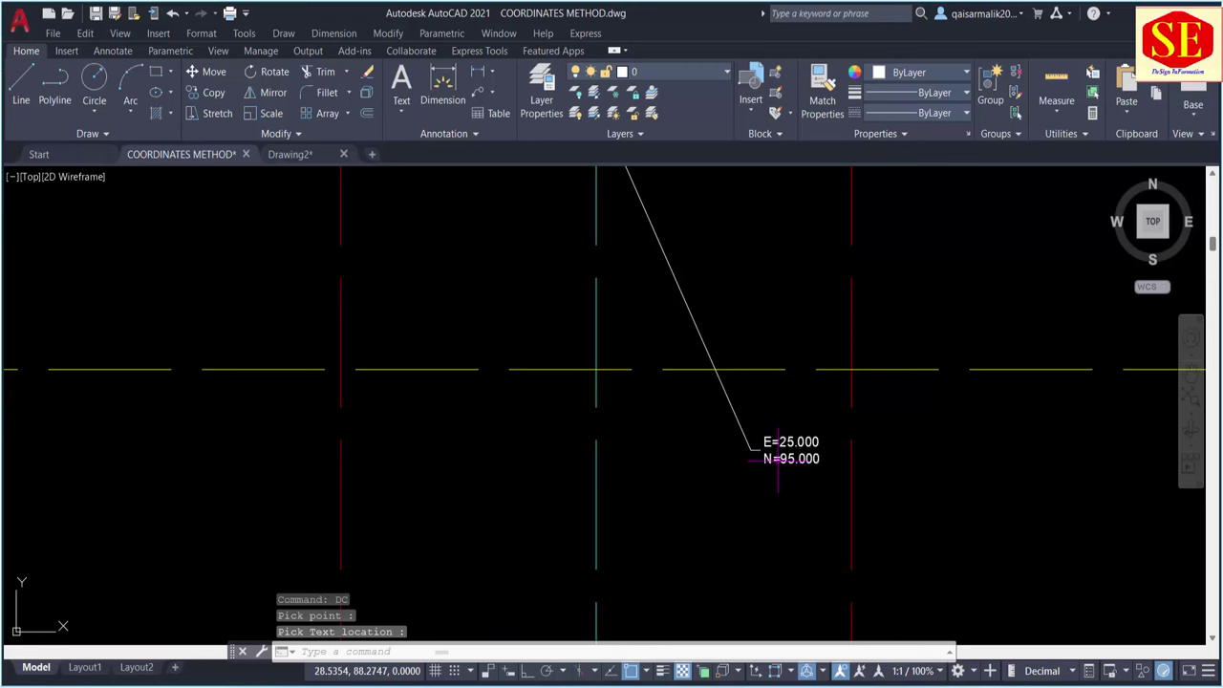
pyautogui.scroll(-5, 783, 442)
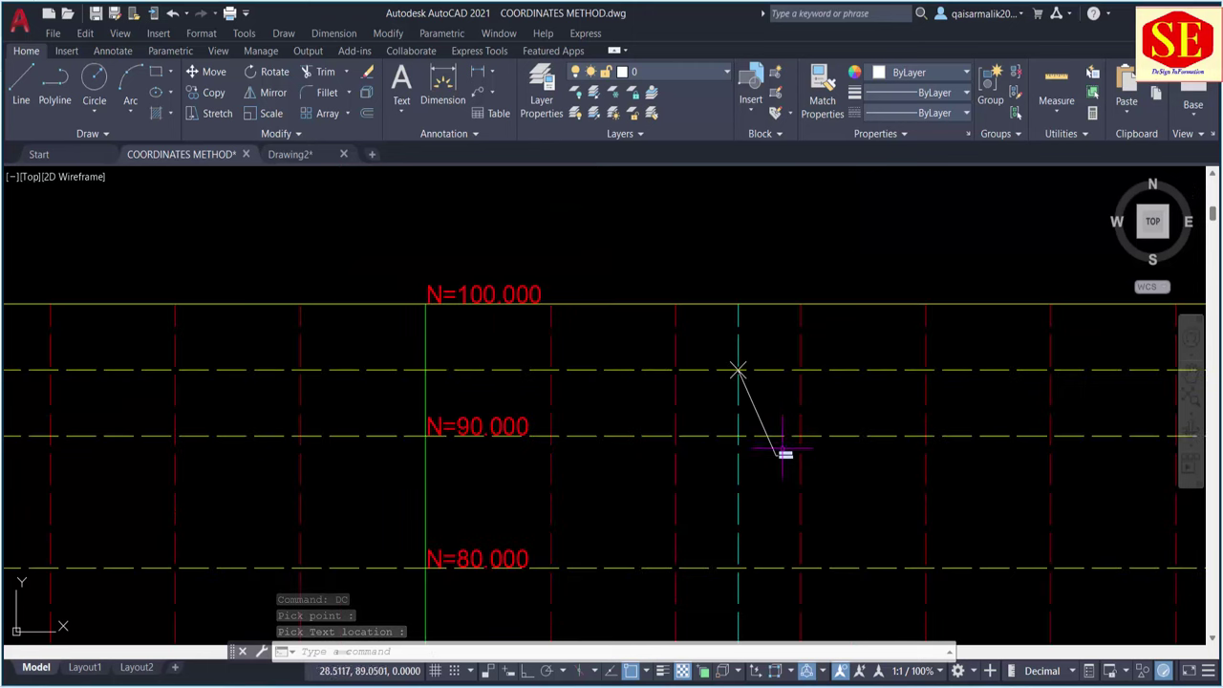
pyautogui.moveTo(783, 441); pyautogui.dragTo(776, 275, button='middle')
pyautogui.moveTo(800, 535); pyautogui.dragTo(800, 445, button='middle')
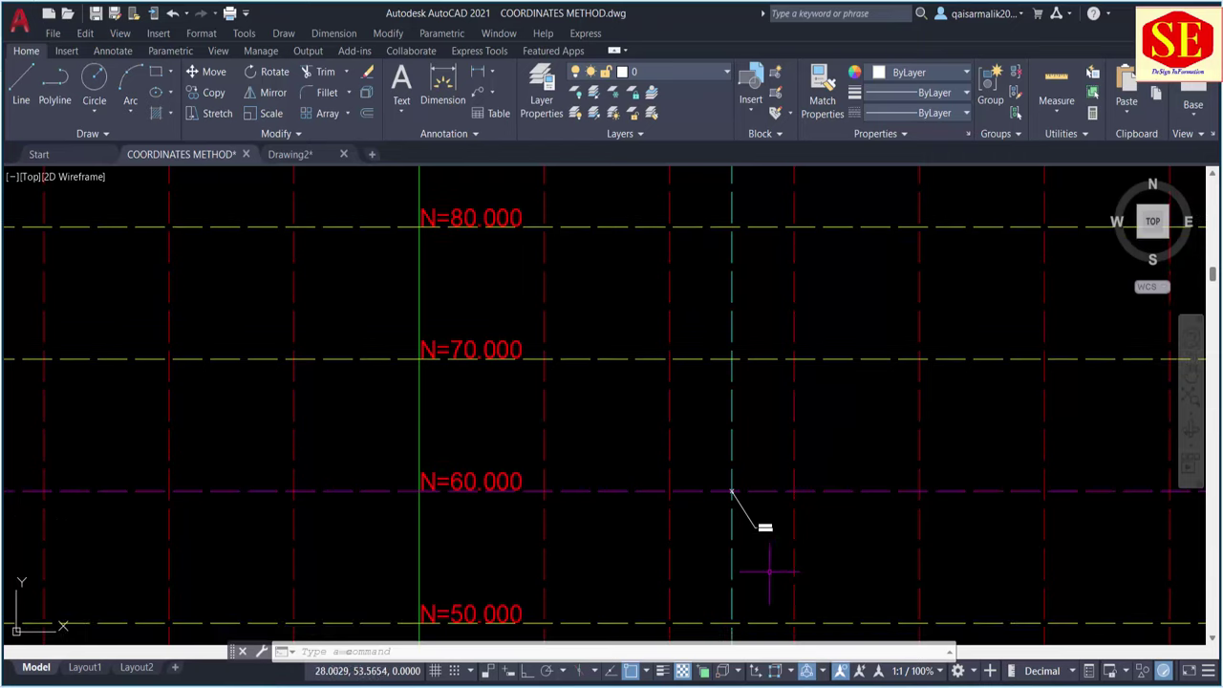
pyautogui.scroll(2, 764, 573)
pyautogui.scroll(1, 770, 525)
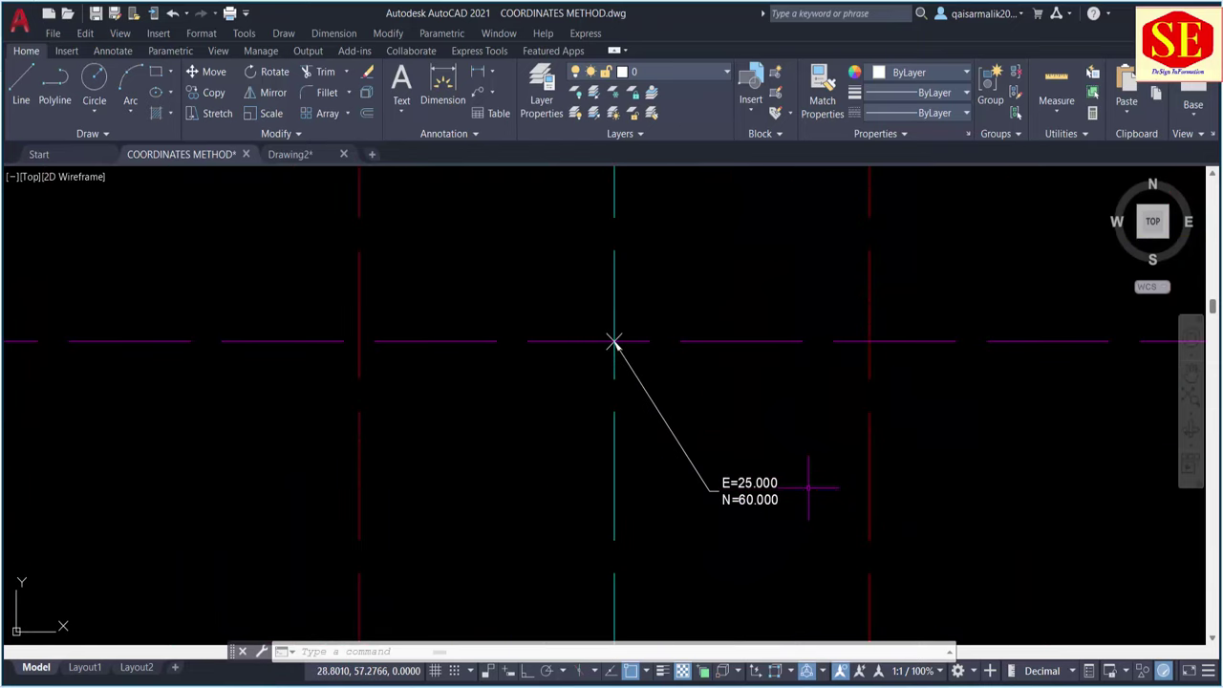
pyautogui.scroll(-3, 751, 522)
pyautogui.scroll(-3, 751, 516)
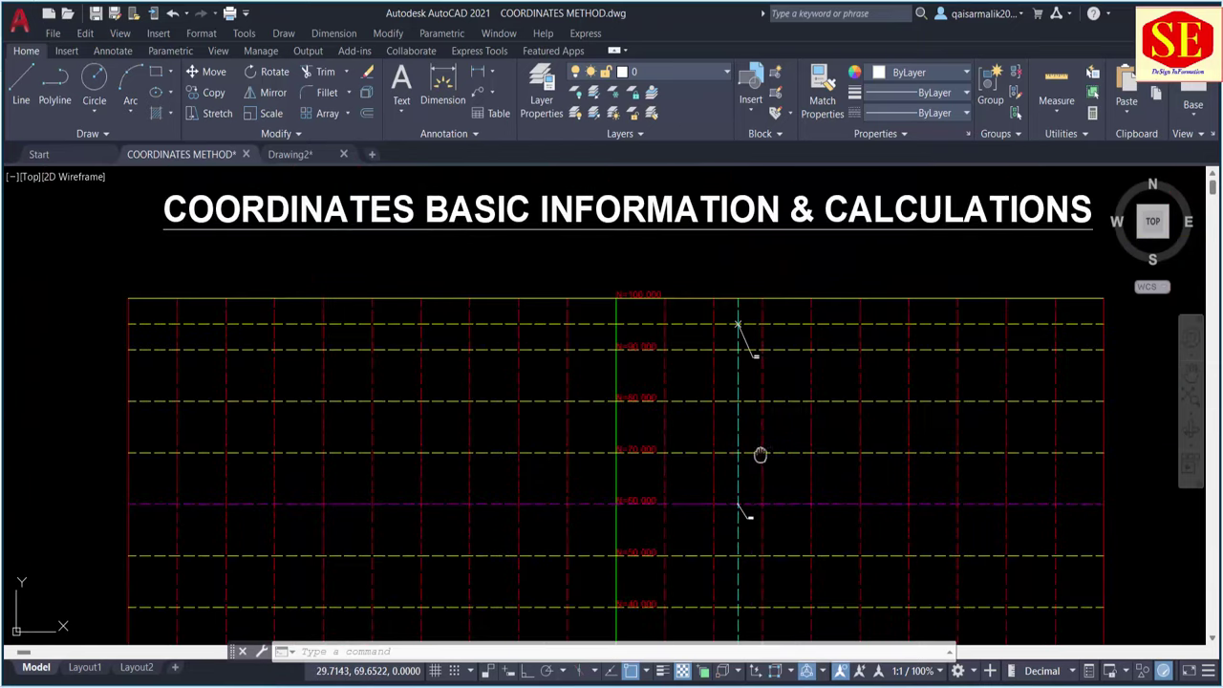
pyautogui.moveTo(758, 453); pyautogui.dragTo(506, 449, button='middle')
pyautogui.scroll(-1, 792, 430)
pyautogui.scroll(5, 947, 368)
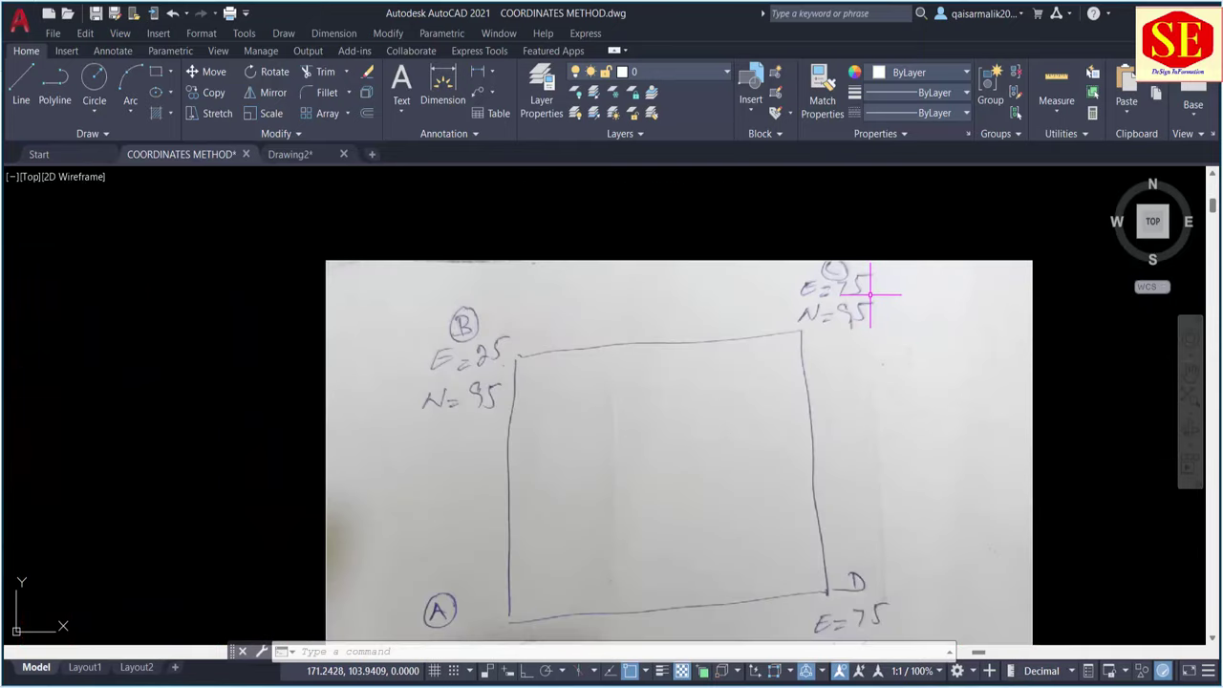
pyautogui.scroll(-4, 897, 333)
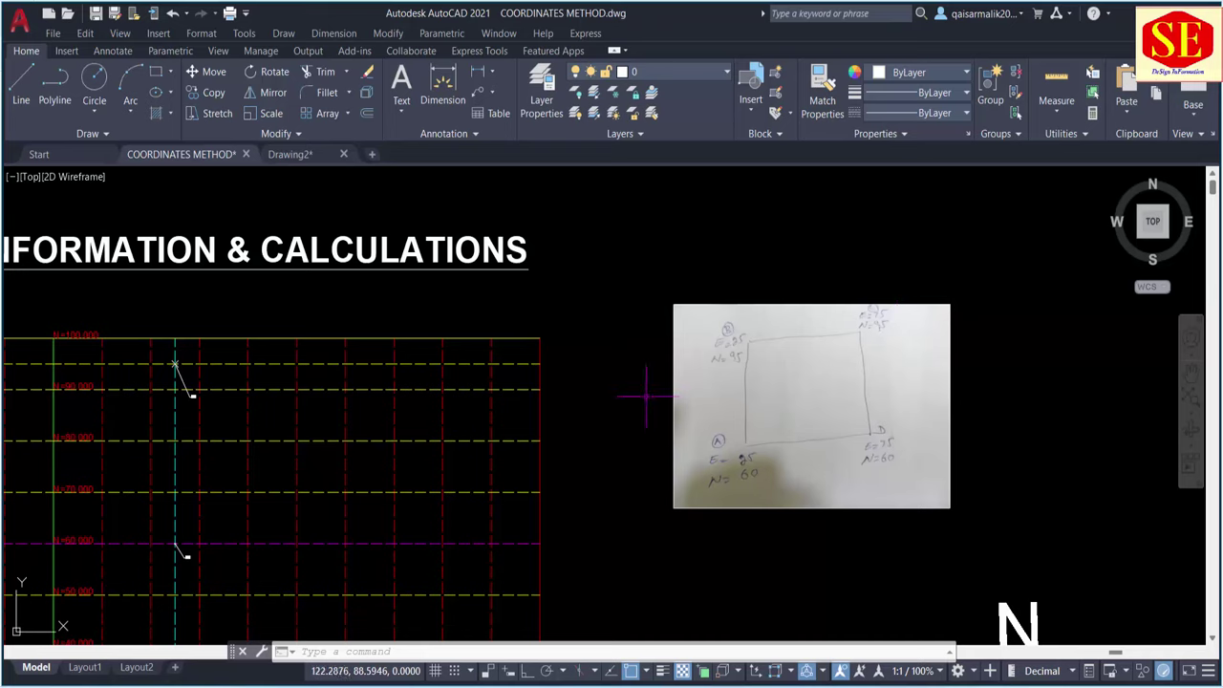
pyautogui.moveTo(645, 395); pyautogui.dragTo(690, 379, button='middle')
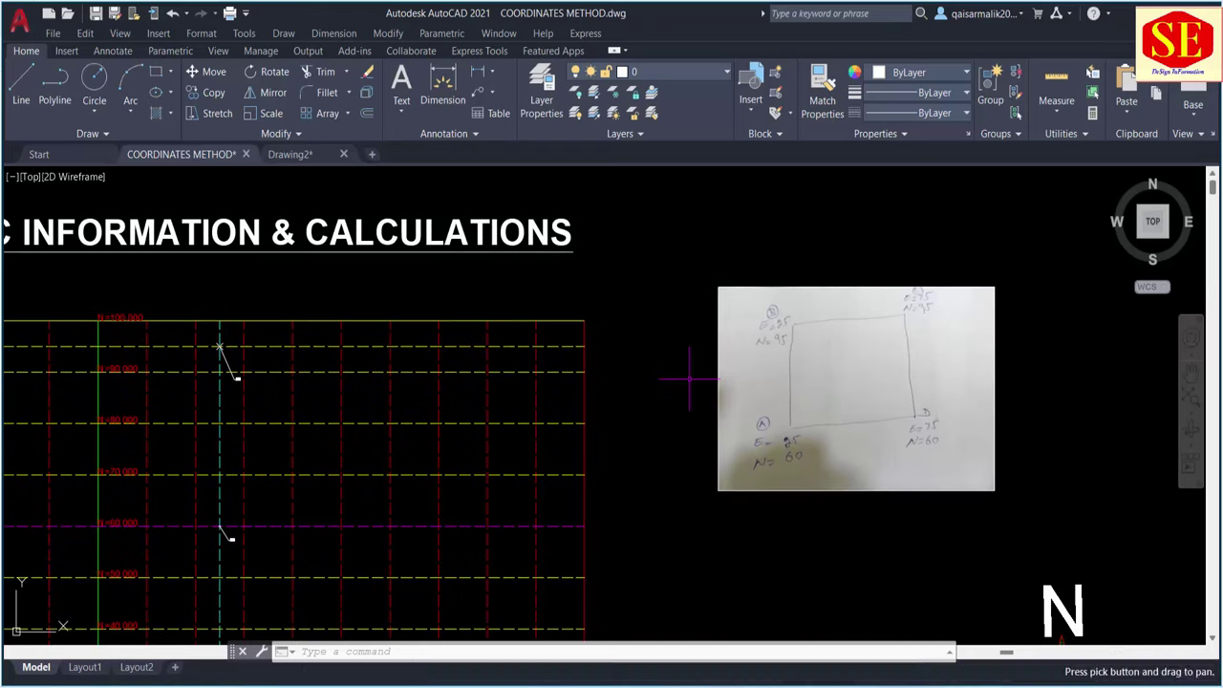
pyautogui.click(324, 346)
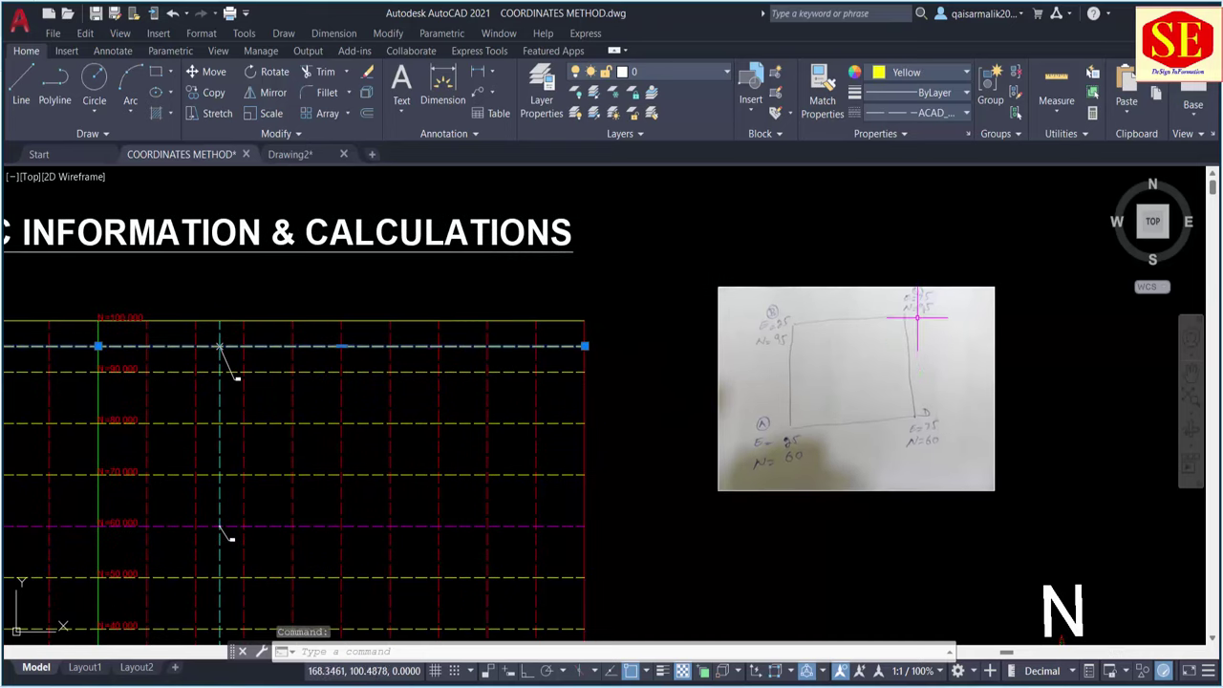
pyautogui.scroll(5, 927, 305)
pyautogui.scroll(-3, 941, 294)
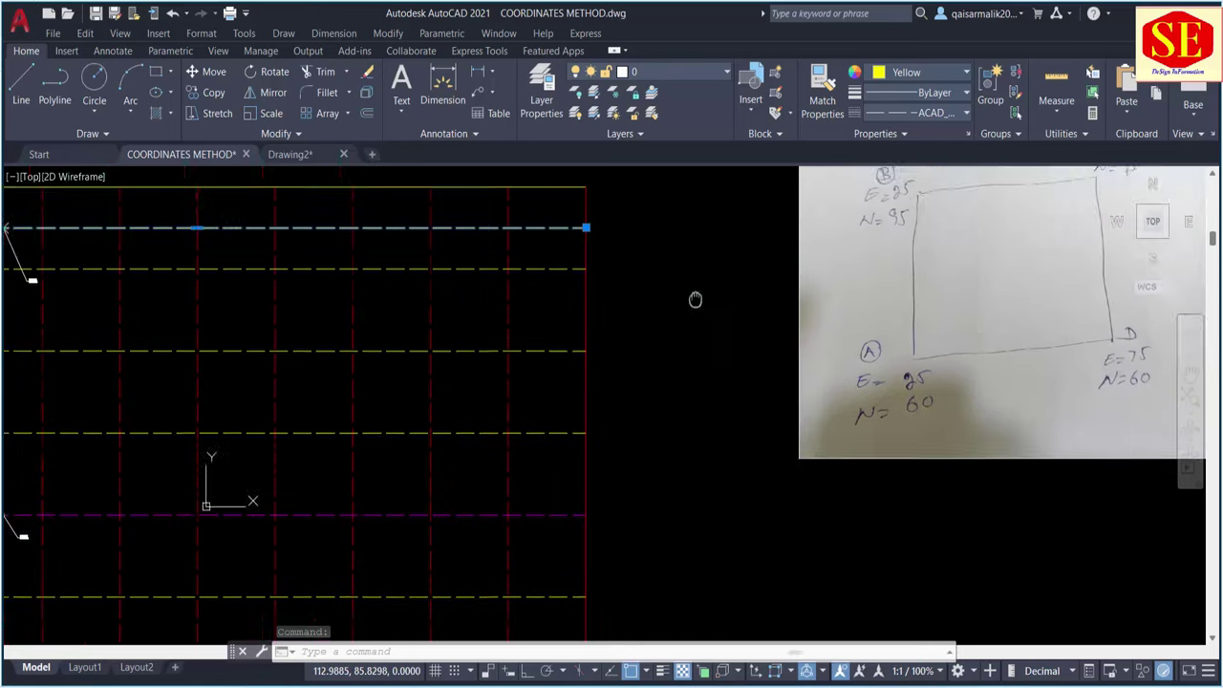
pyautogui.scroll(-2, 519, 369)
pyautogui.moveTo(535, 477); pyautogui.dragTo(575, 272, button='middle')
pyautogui.scroll(4, 519, 560)
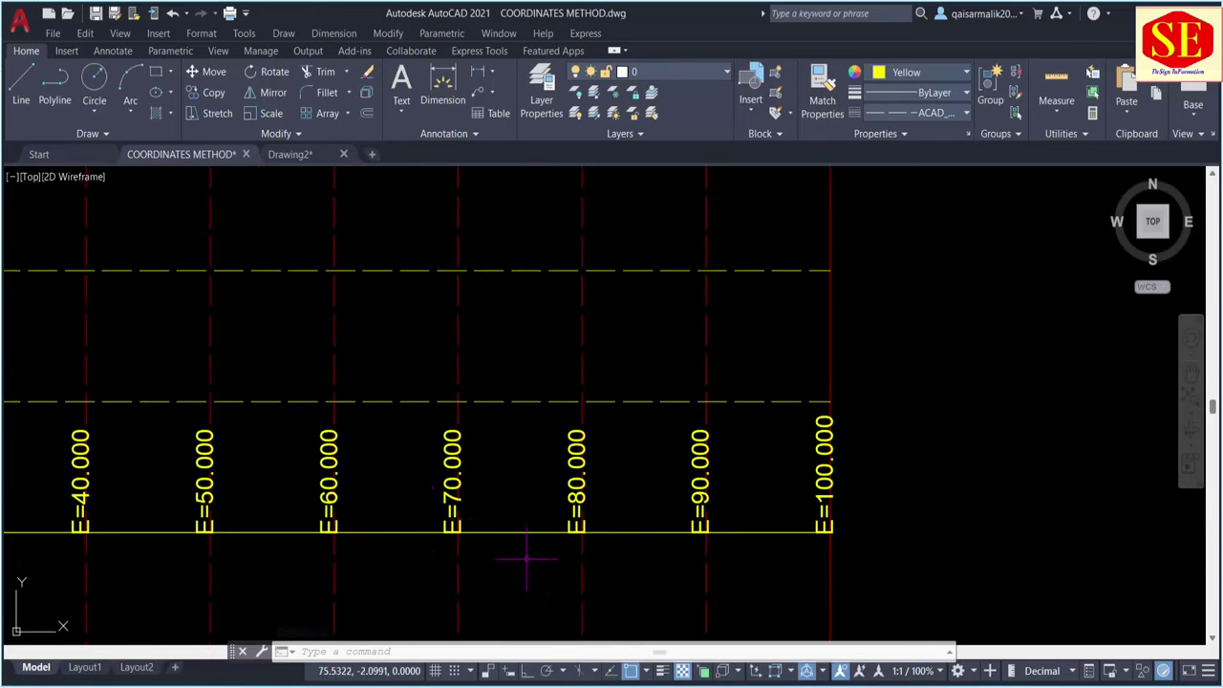
pyautogui.press('Escape')
pyautogui.write('o')
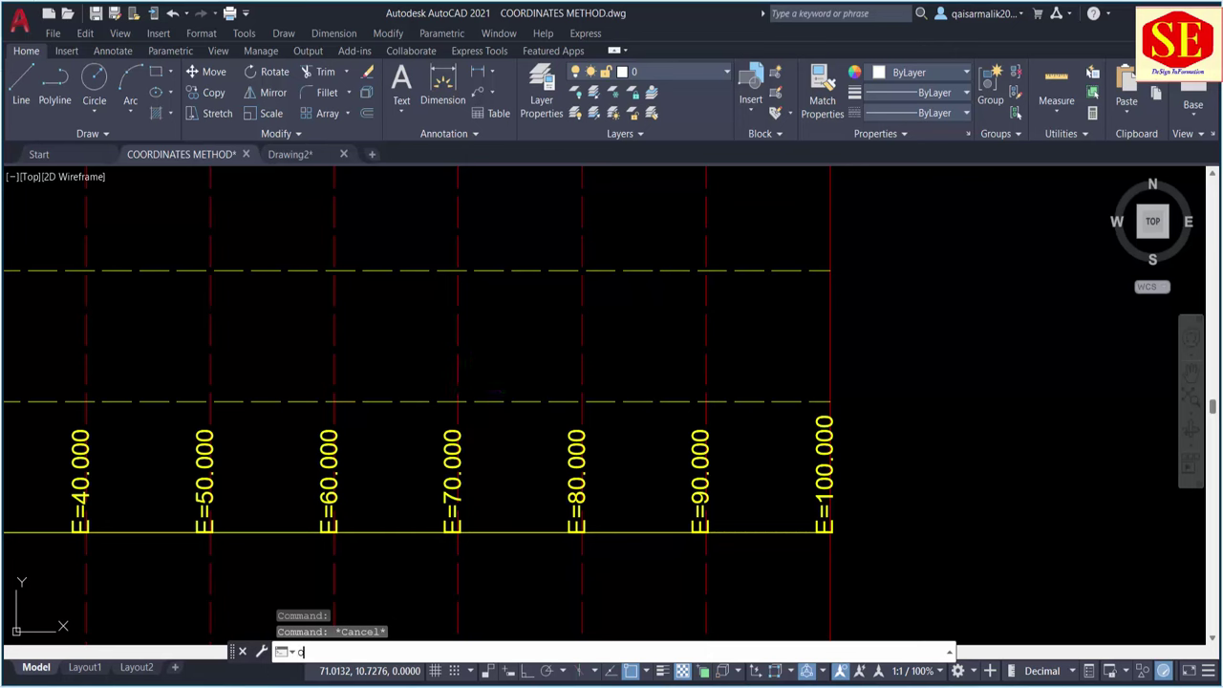
# Offset the E=70 line 5 units east to E=75 and give it a cyan colour.
pyautogui.press('Return')
pyautogui.write('5')
pyautogui.press('Return')
pyautogui.click(457, 373)
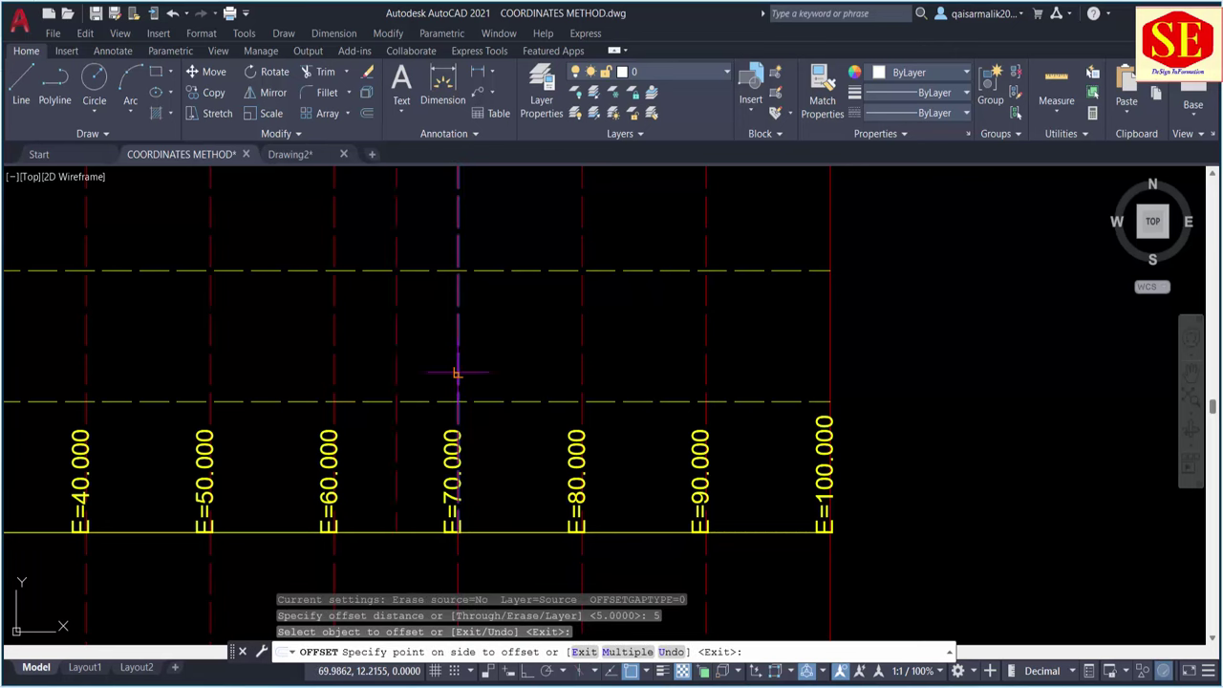
pyautogui.click(587, 355)
pyautogui.scroll(-2, 755, 445)
pyautogui.scroll(-1, 761, 461)
pyautogui.press('Escape')
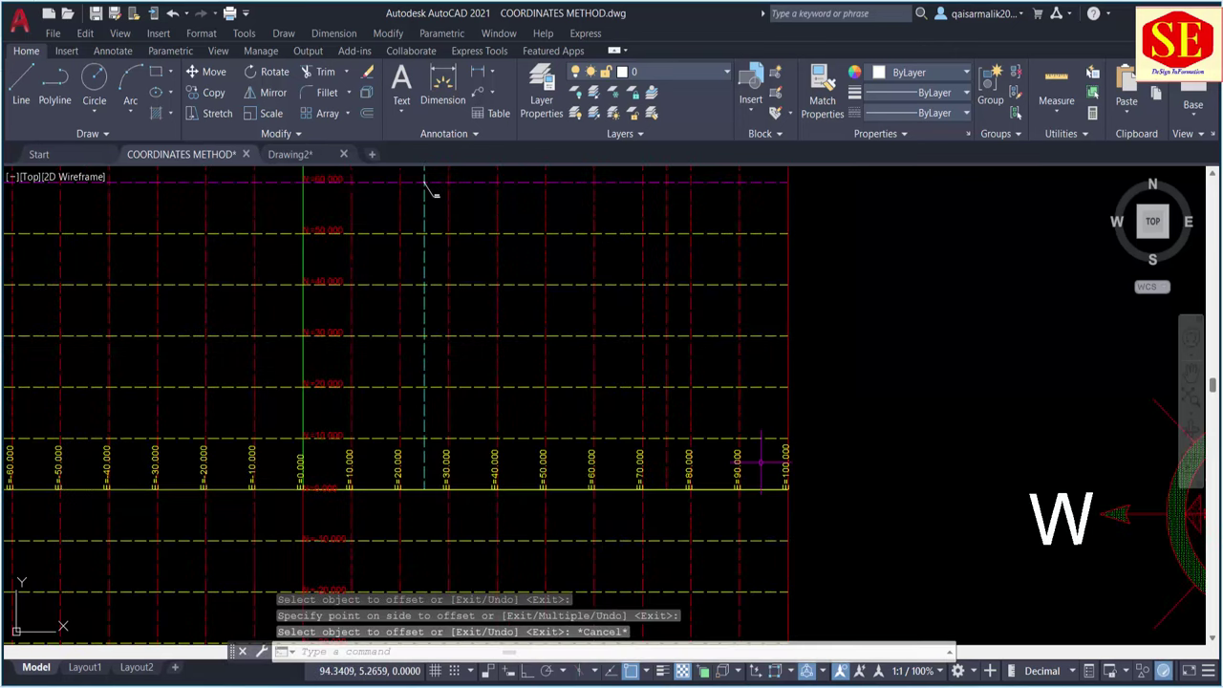
pyautogui.click(668, 310)
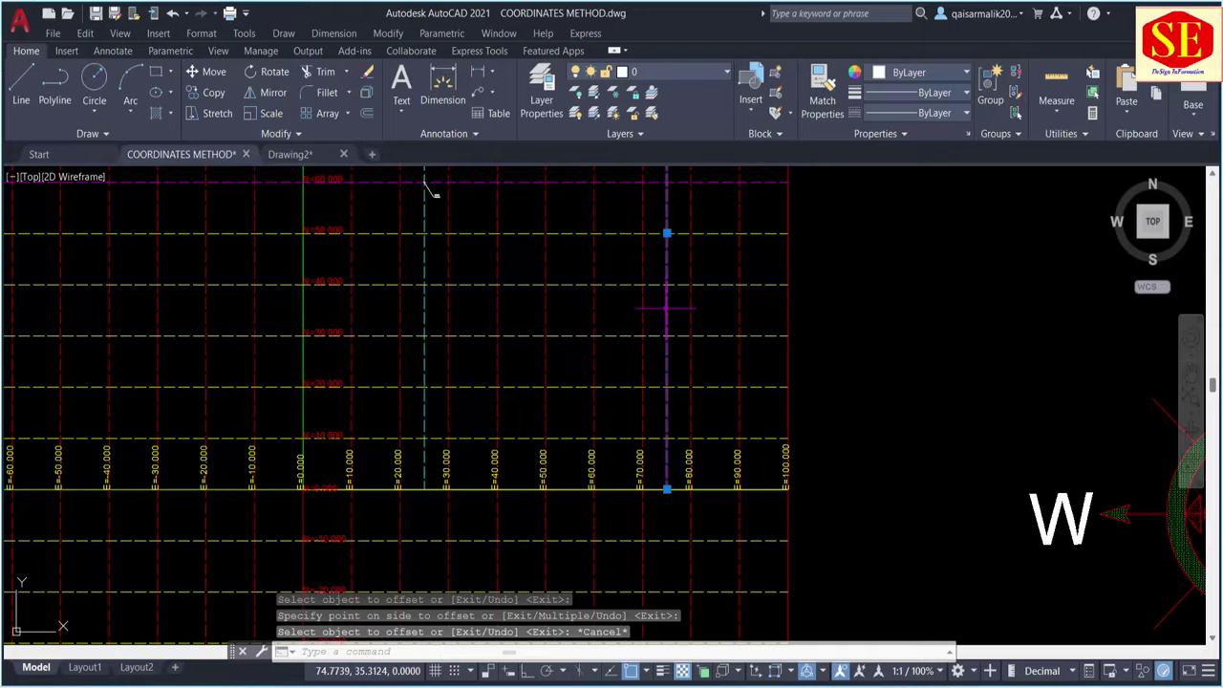
pyautogui.click(902, 73)
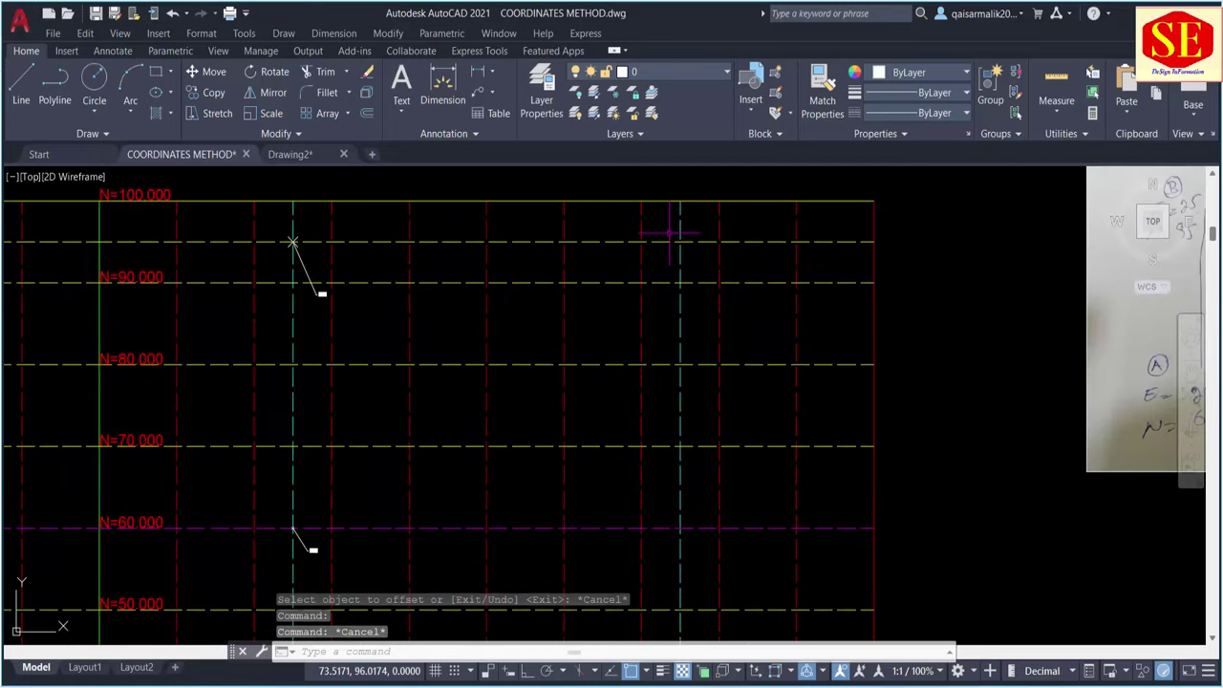
# Place a point at corner C, the E=75, N=95 grid intersection.
pyautogui.write('po')
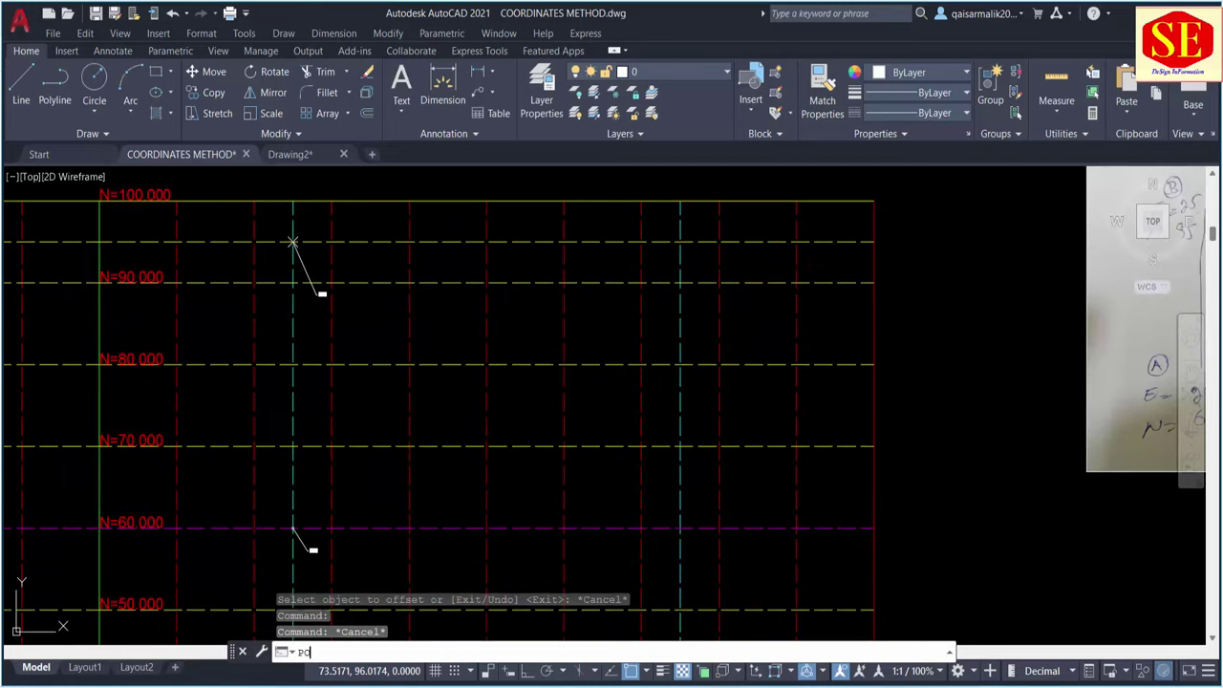
pyautogui.press('Return')
pyautogui.scroll(5, 680, 239)
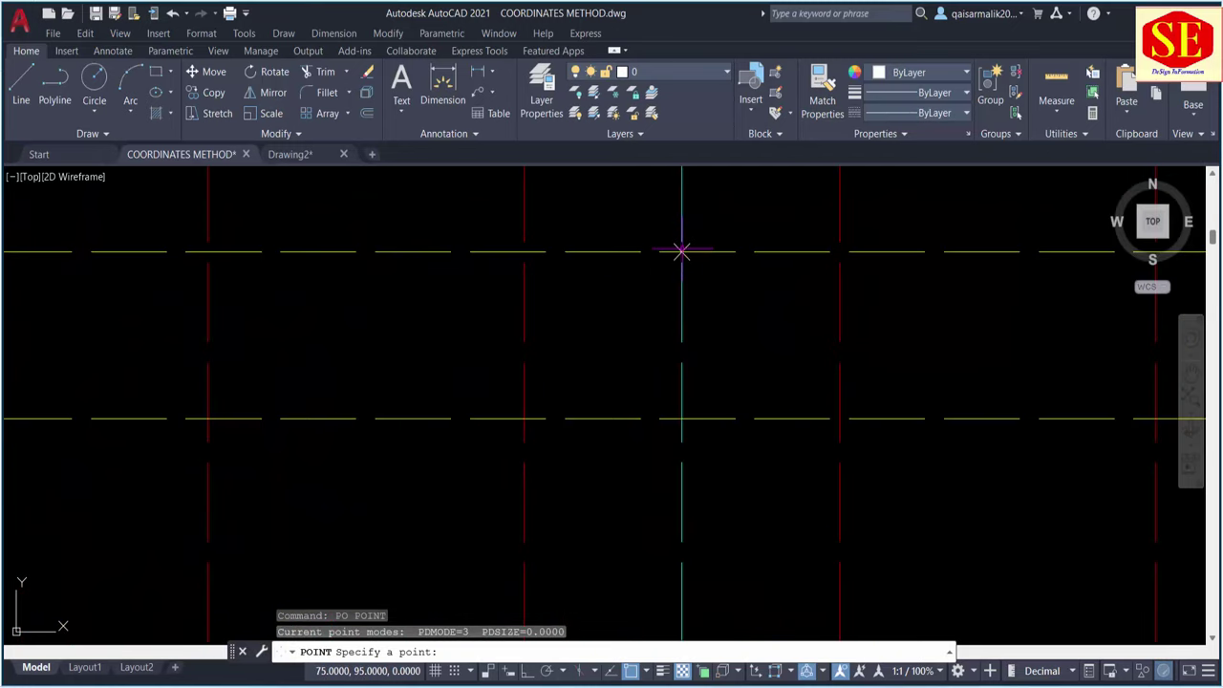
pyautogui.click(680, 251)
pyautogui.scroll(-4, 679, 341)
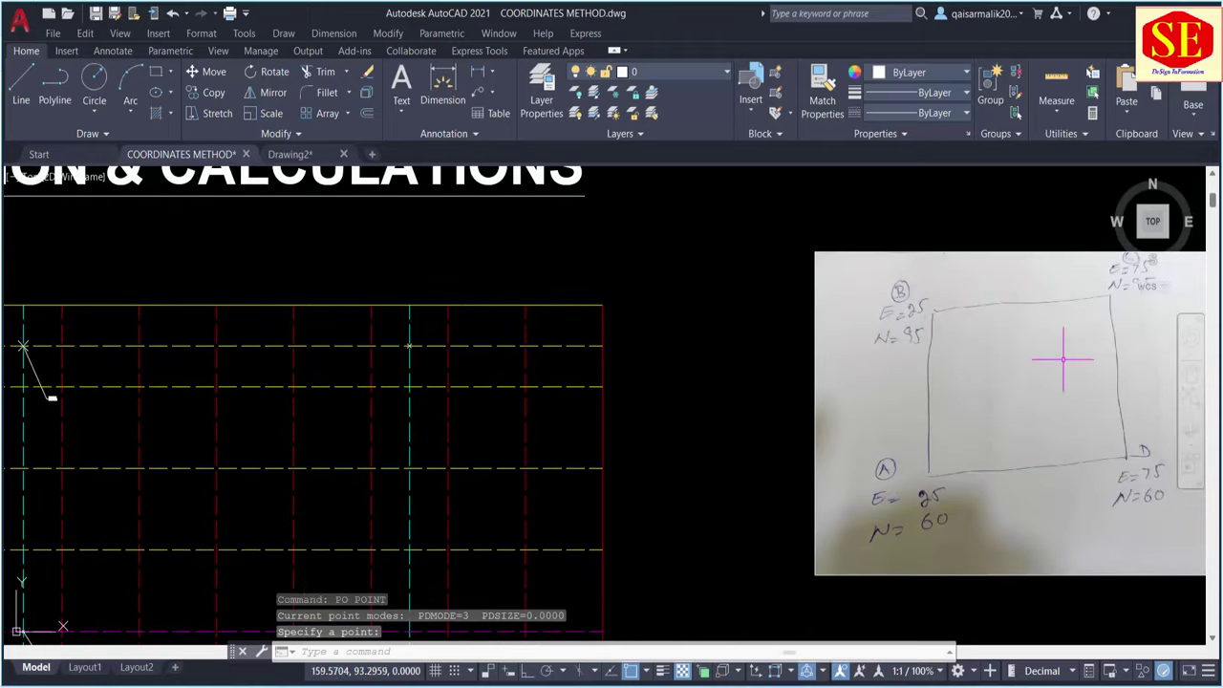
pyautogui.scroll(3, 1013, 354)
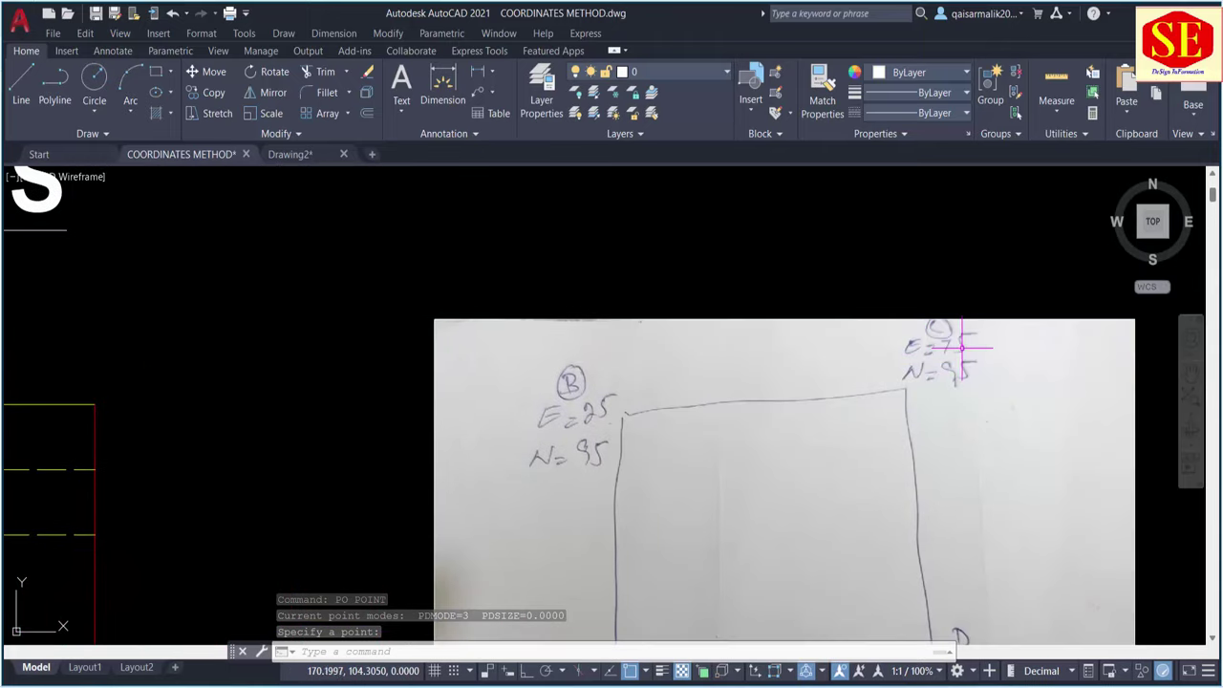
pyautogui.scroll(-3, 873, 354)
pyautogui.scroll(3, 507, 374)
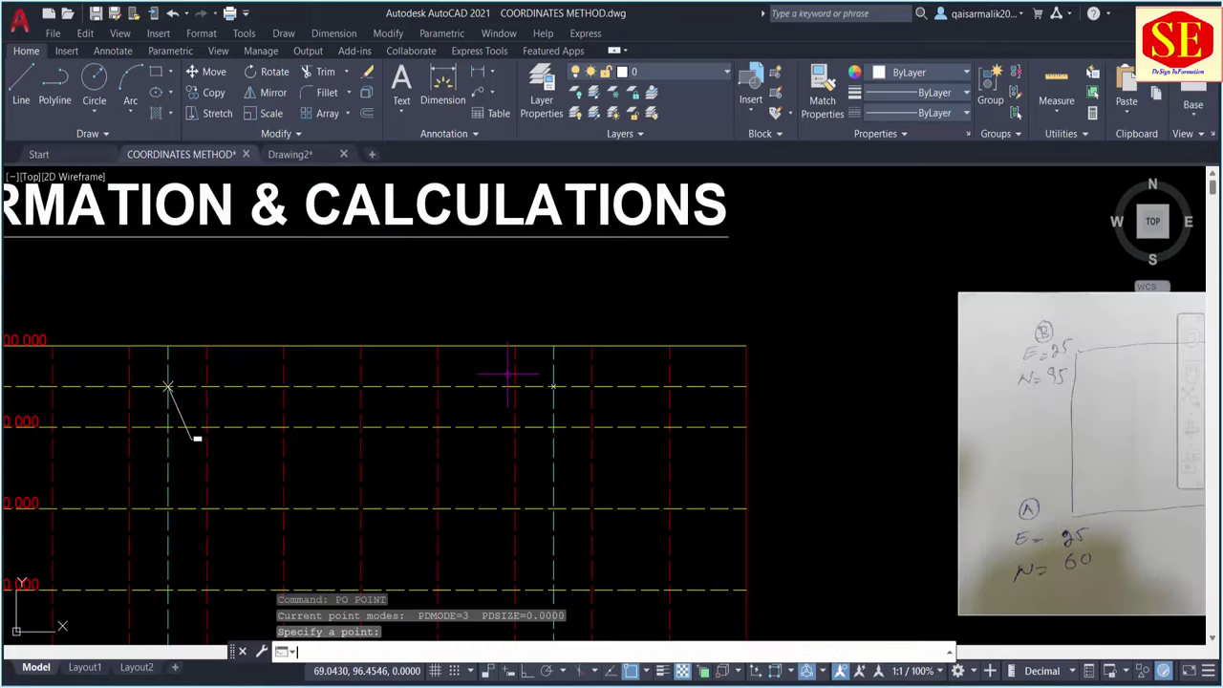
# Label corner C with its E=75.000 N=95.000 coordinates using the DC routine.
pyautogui.write('dc')
pyautogui.press('Return')
pyautogui.scroll(5, 625, 416)
pyautogui.click(626, 415)
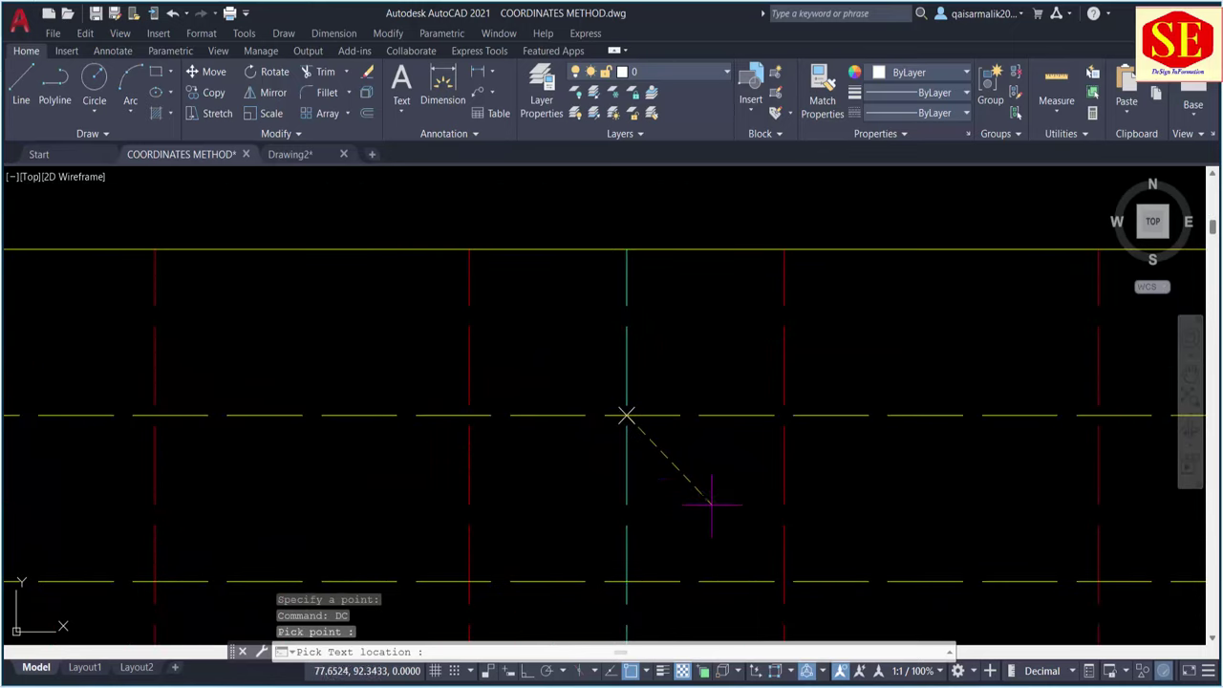
pyautogui.scroll(4, 726, 516)
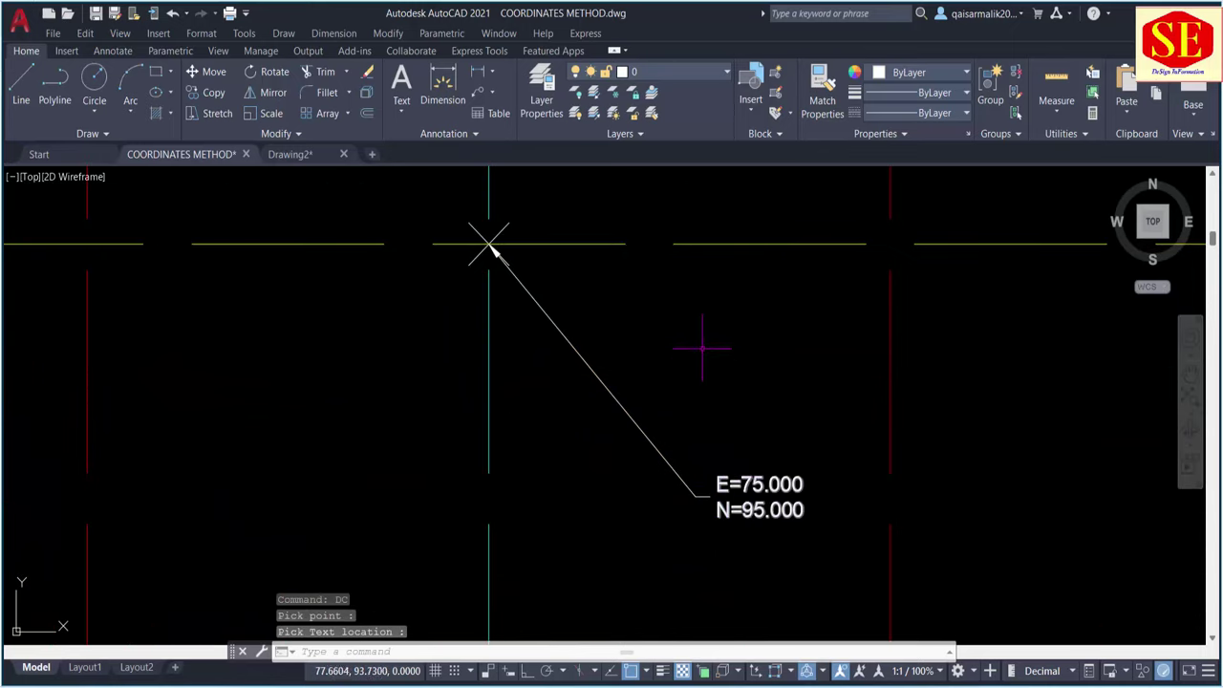
pyautogui.scroll(-8, 685, 260)
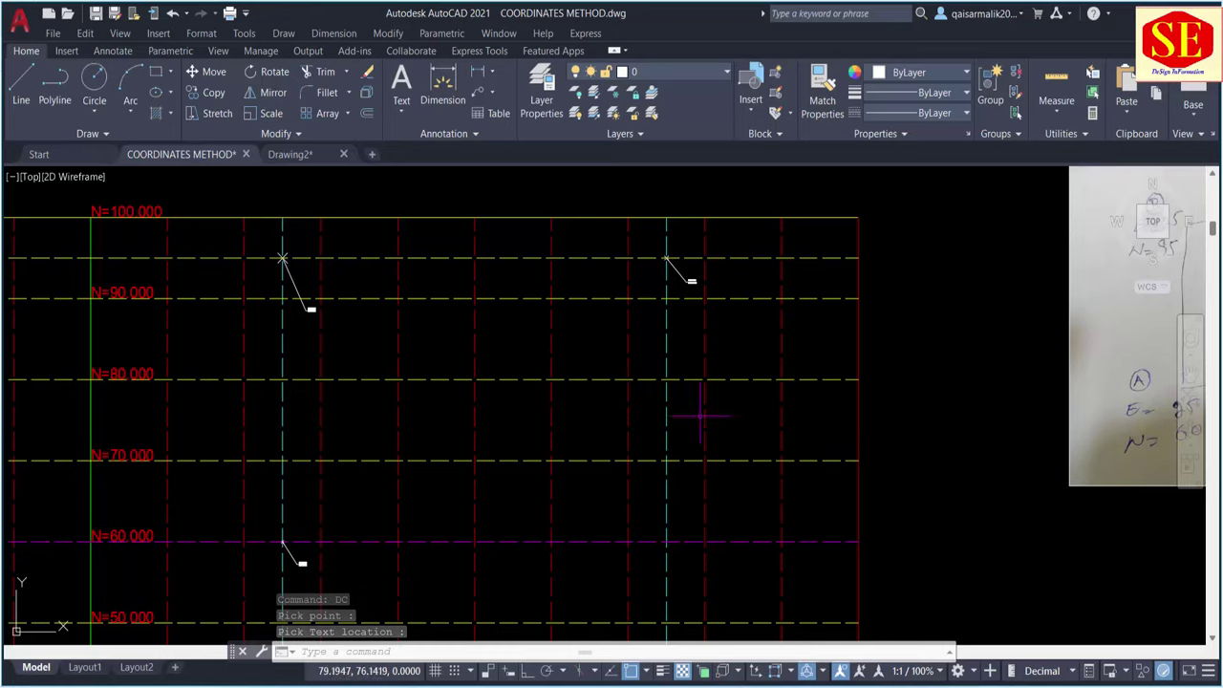
pyautogui.scroll(2, 369, 429)
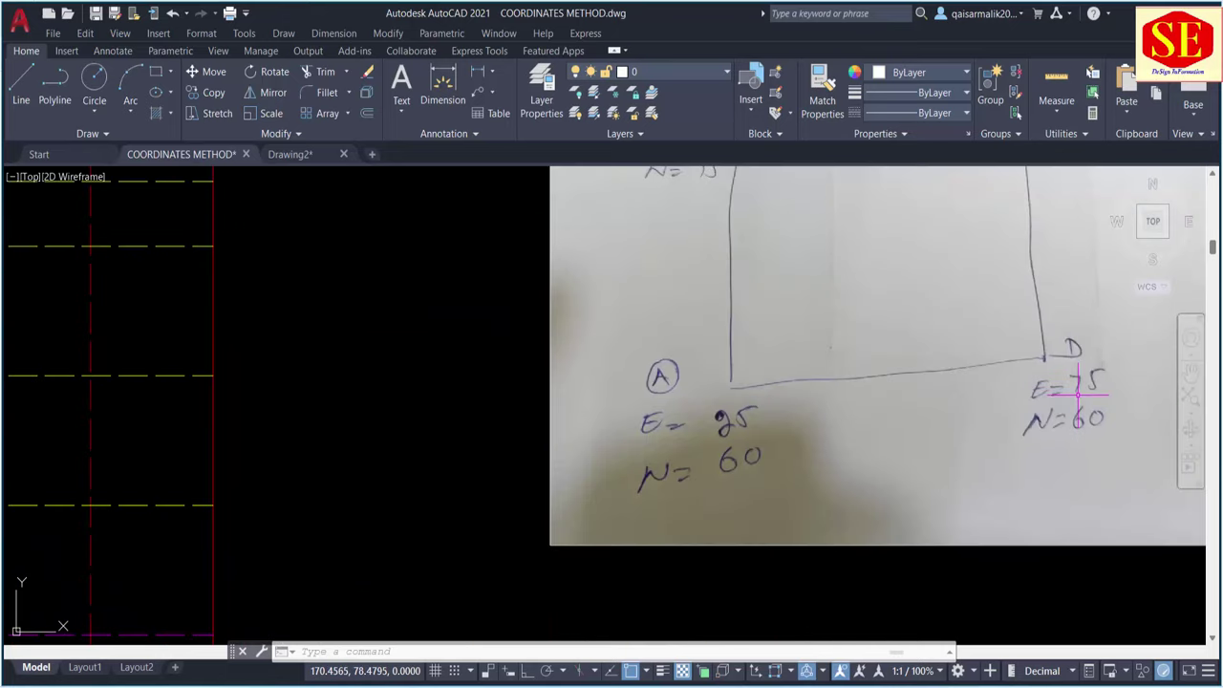
pyautogui.scroll(-3, 1074, 440)
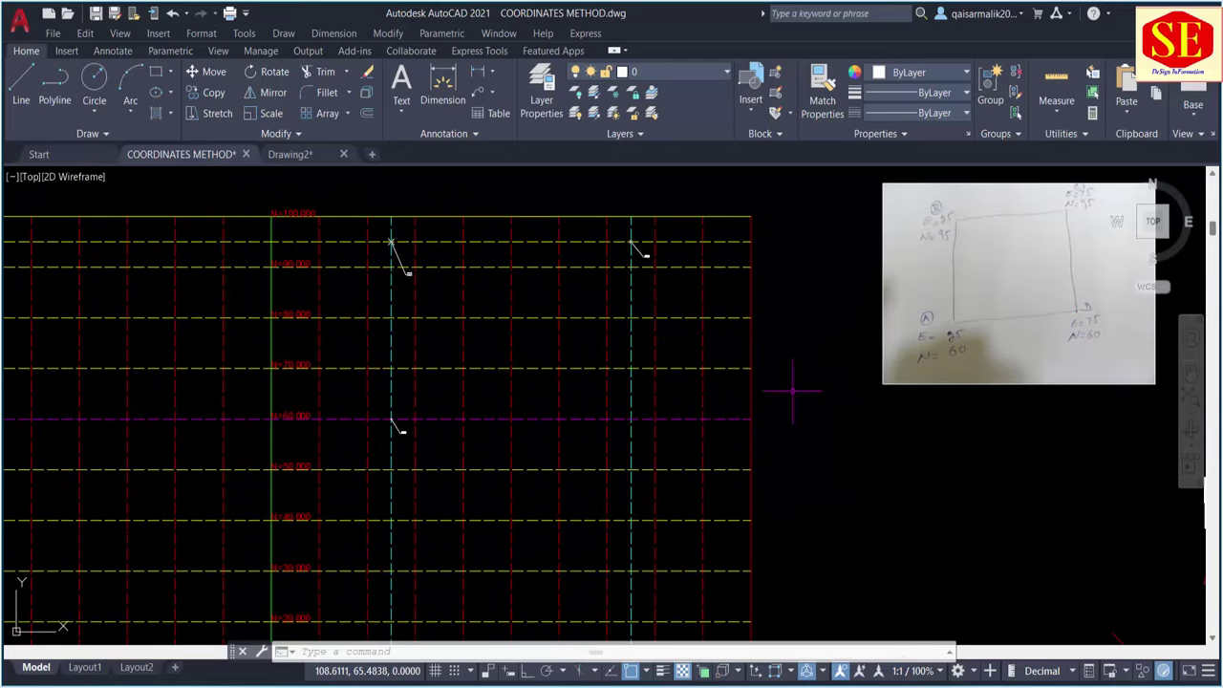
pyautogui.press('Escape')
pyautogui.scroll(2, 669, 421)
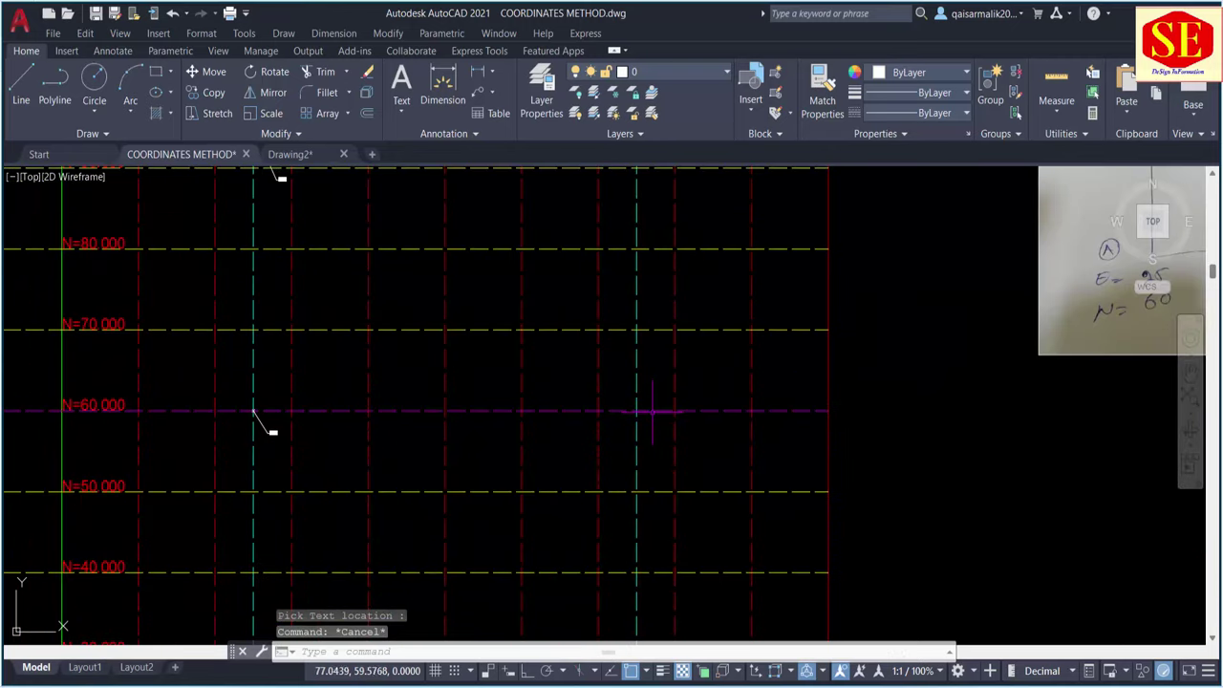
# Place a point at corner D, the E=75, N=60 grid intersection.
pyautogui.scroll(-2, 651, 425)
pyautogui.moveTo(659, 465); pyautogui.dragTo(661, 289, button='middle')
pyautogui.scroll(2, 411, 243)
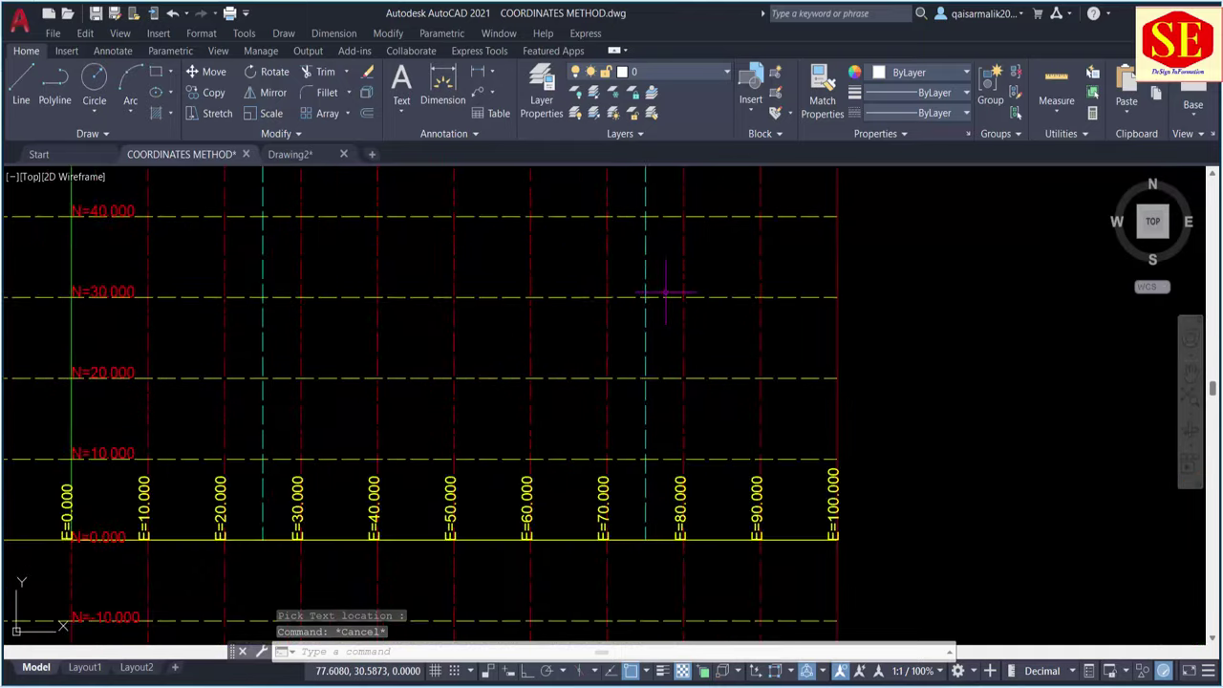
pyautogui.scroll(2, 393, 426)
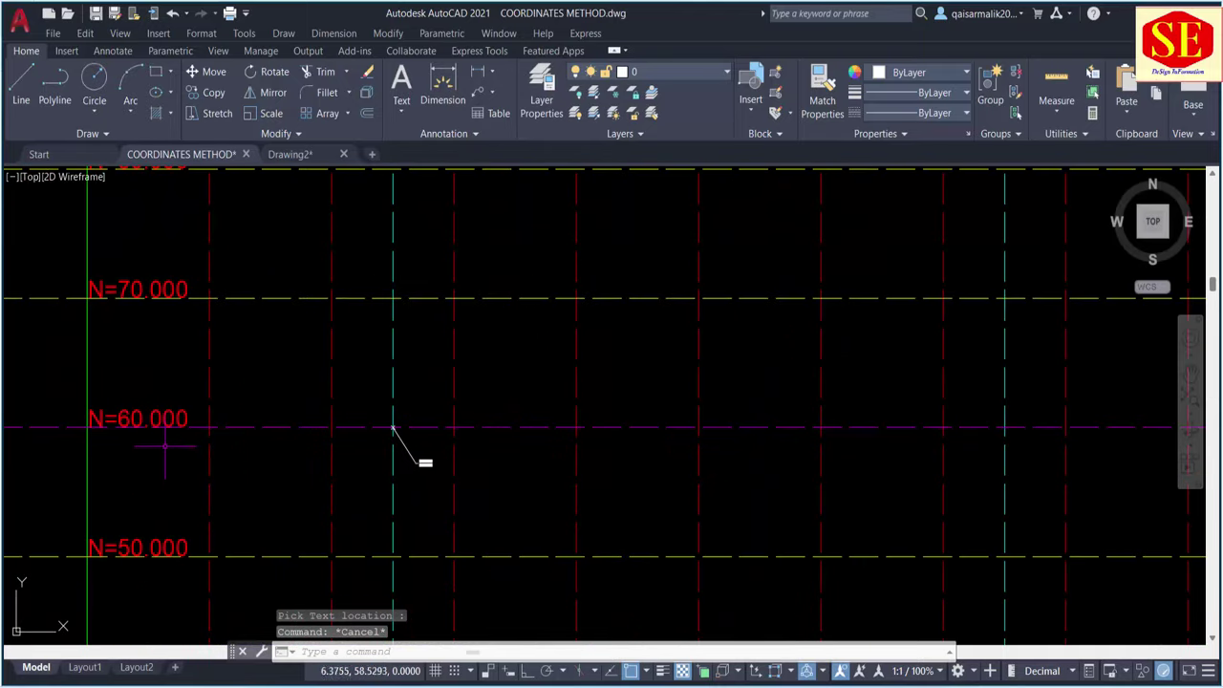
pyautogui.moveTo(853, 418); pyautogui.dragTo(475, 417, button='middle')
pyautogui.press('Escape')
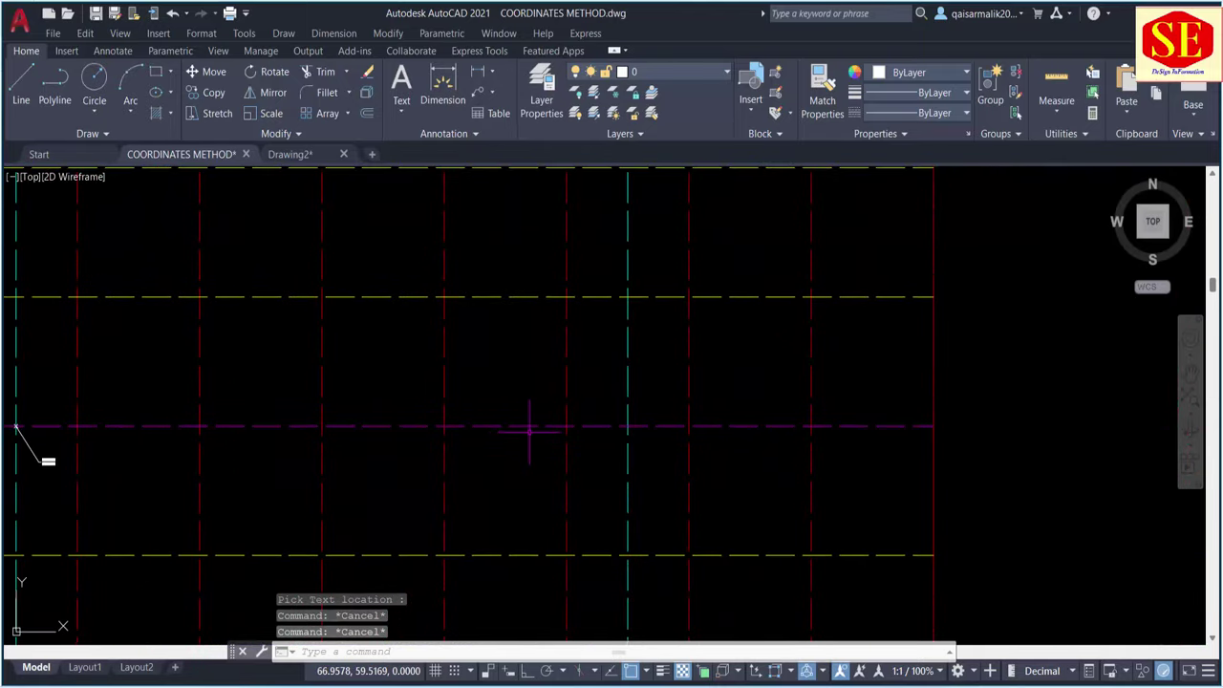
pyautogui.write('po')
pyautogui.press('Return')
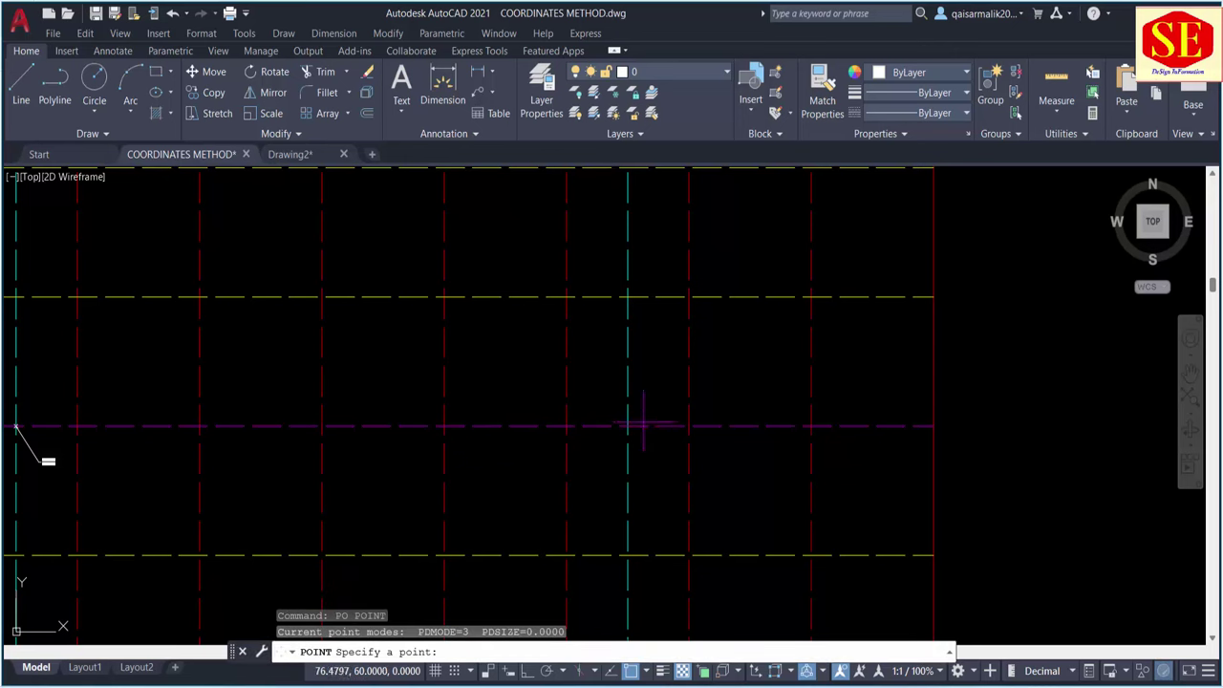
pyautogui.click(628, 426)
pyautogui.moveTo(656, 442); pyautogui.dragTo(643, 387, button='middle')
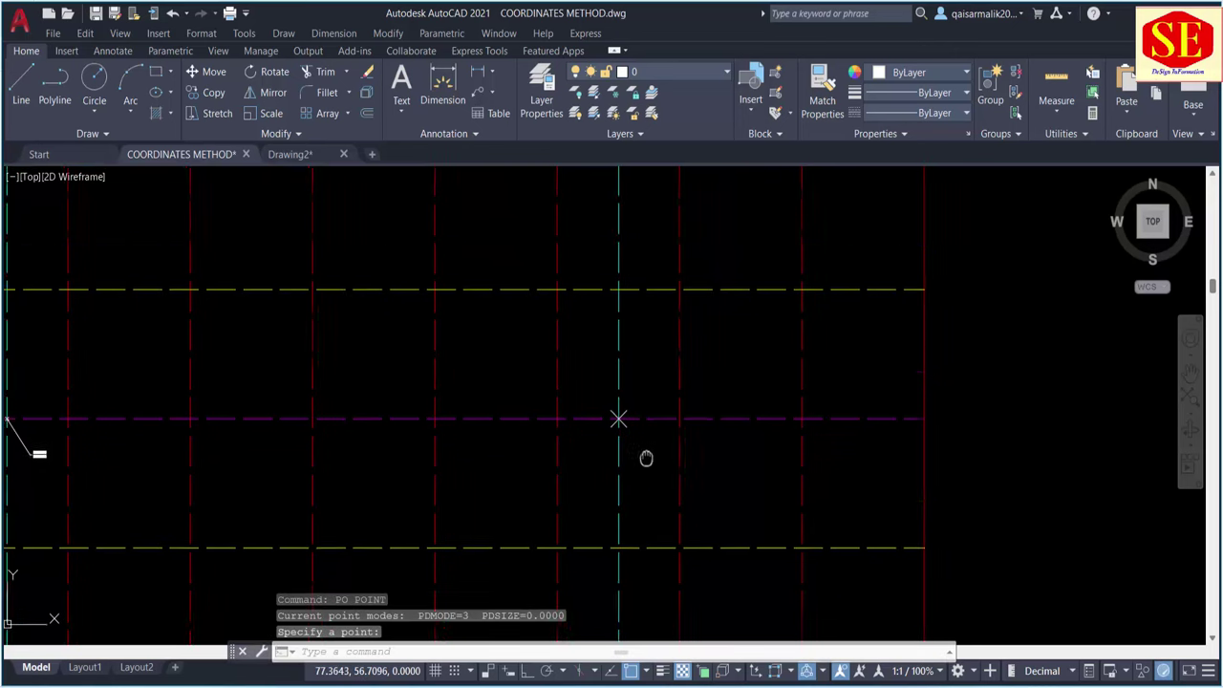
pyautogui.press('Escape')
pyautogui.write('p')
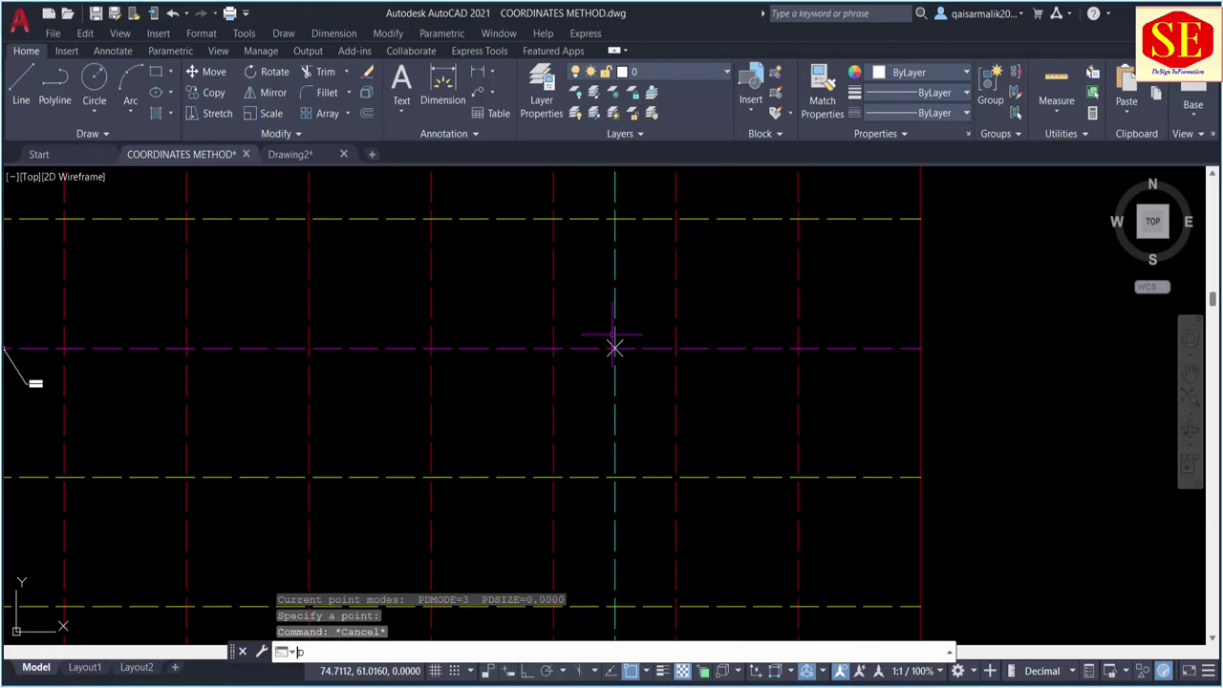
# Label corner D with its E=75.000 N=60.000 coordinates using DC.
pyautogui.write('dc')
pyautogui.press('Return')
pyautogui.click(613, 346)
pyautogui.scroll(2, 654, 415)
pyautogui.scroll(3, 655, 411)
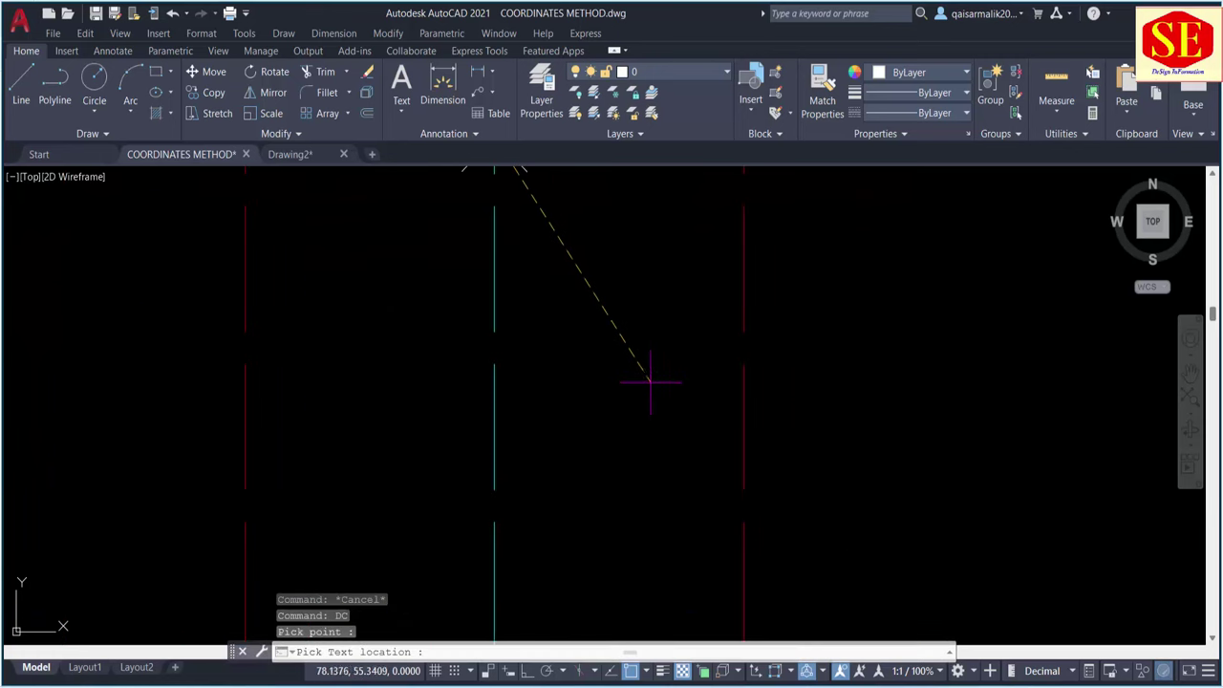
pyautogui.click(652, 384)
pyautogui.scroll(1, 659, 397)
pyautogui.scroll(-4, 662, 397)
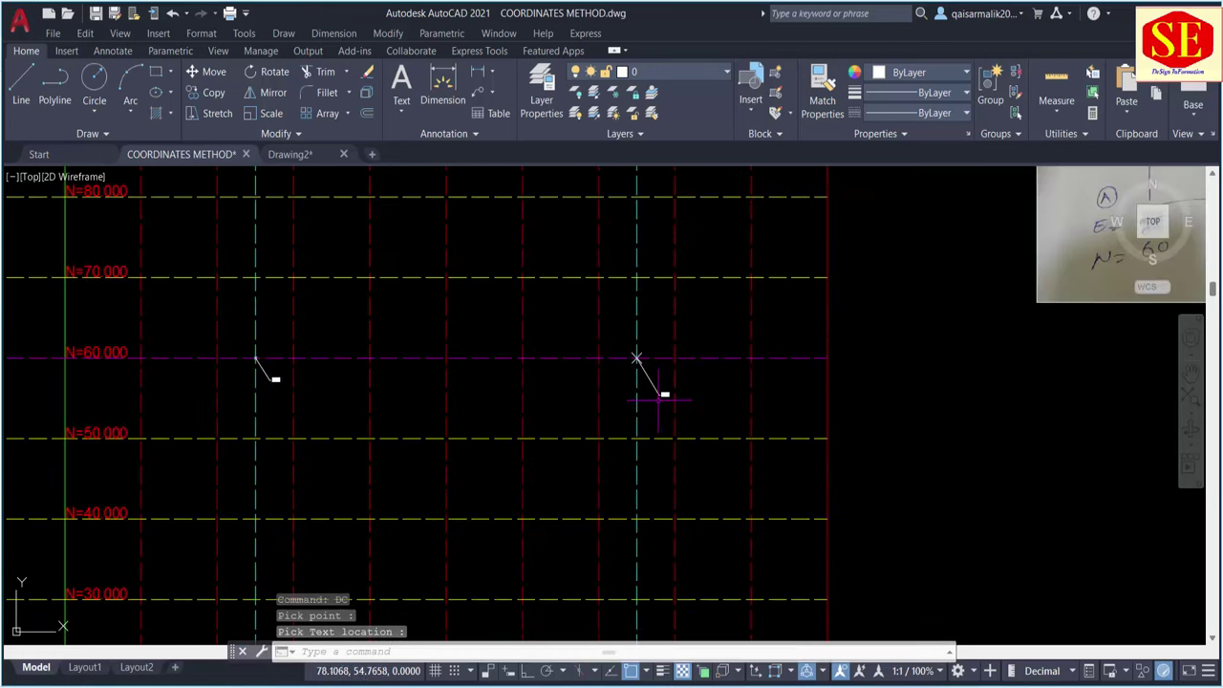
pyautogui.press('Escape')
# Erase the cyan E=25 and E=75 helper lines and the leftover extra line.
pyautogui.click(632, 416)
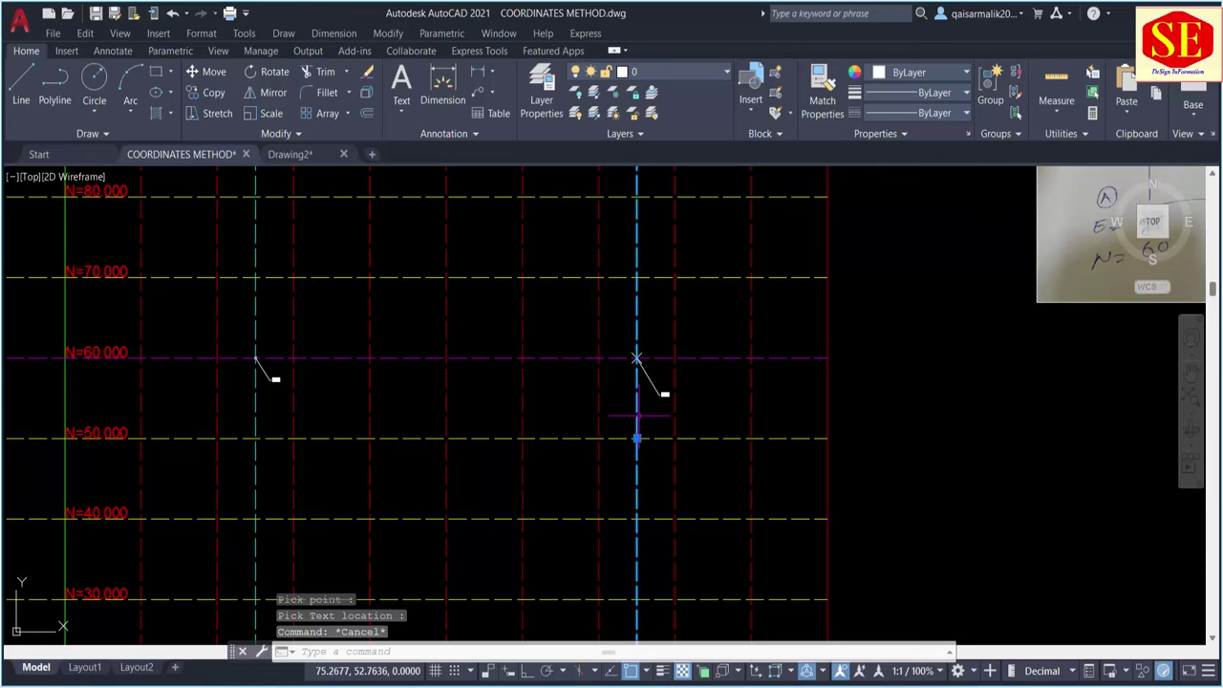
pyautogui.click(255, 406)
pyautogui.write('e')
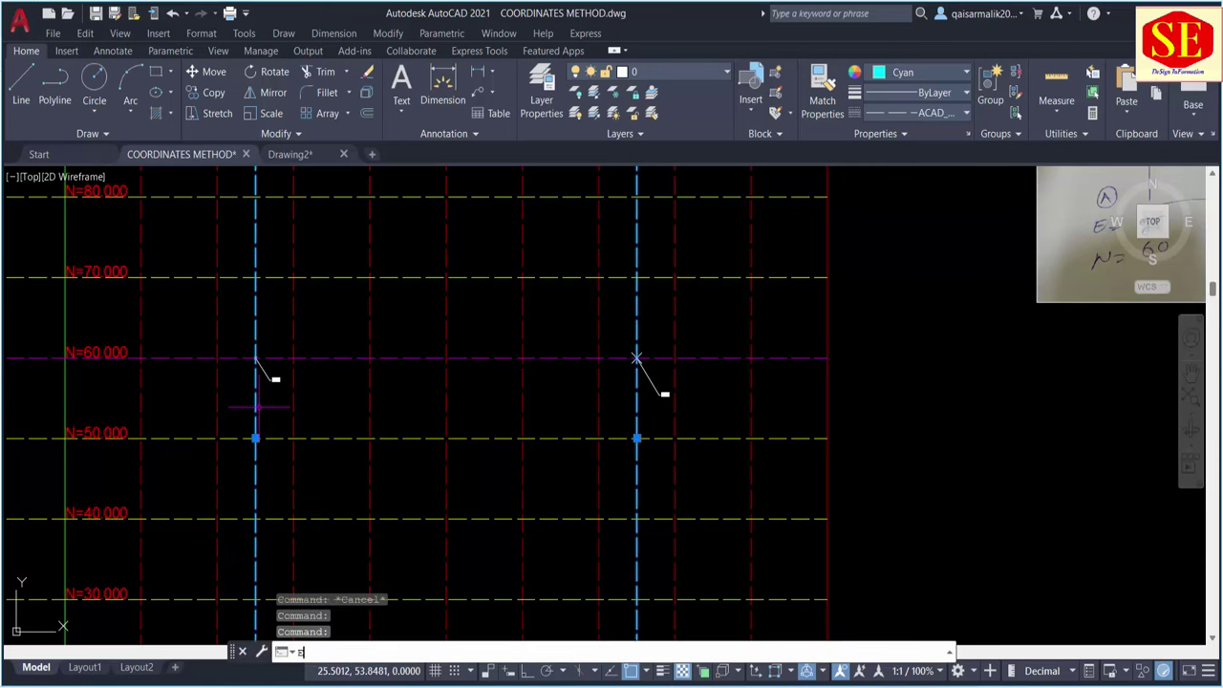
pyautogui.press('Return')
pyautogui.moveTo(450, 327); pyautogui.dragTo(475, 593, button='middle')
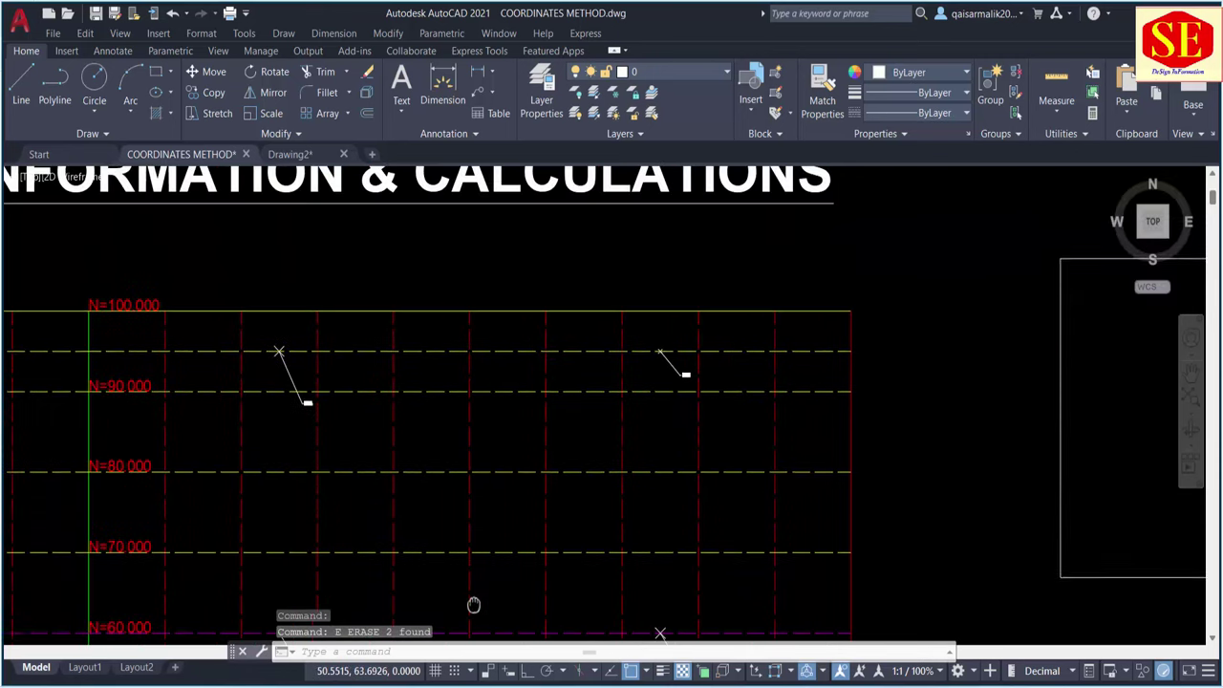
pyautogui.click(574, 349)
pyautogui.press('Return')
pyautogui.moveTo(585, 640); pyautogui.dragTo(611, 435, button='middle')
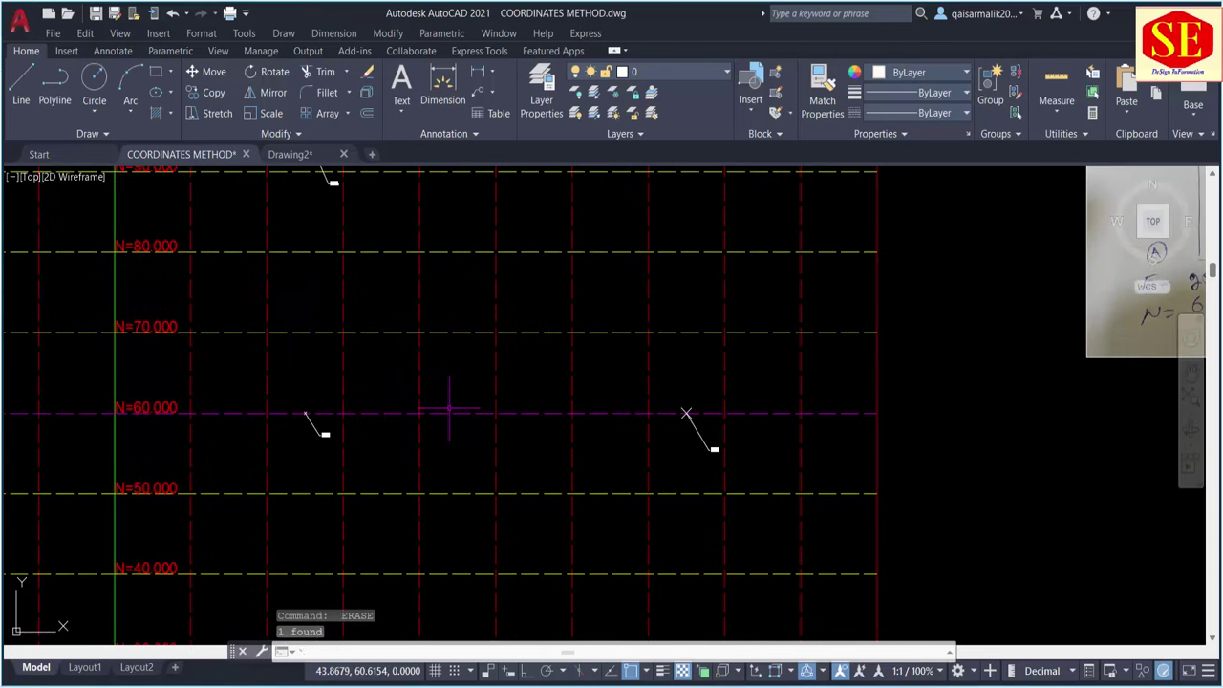
pyautogui.press('Escape')
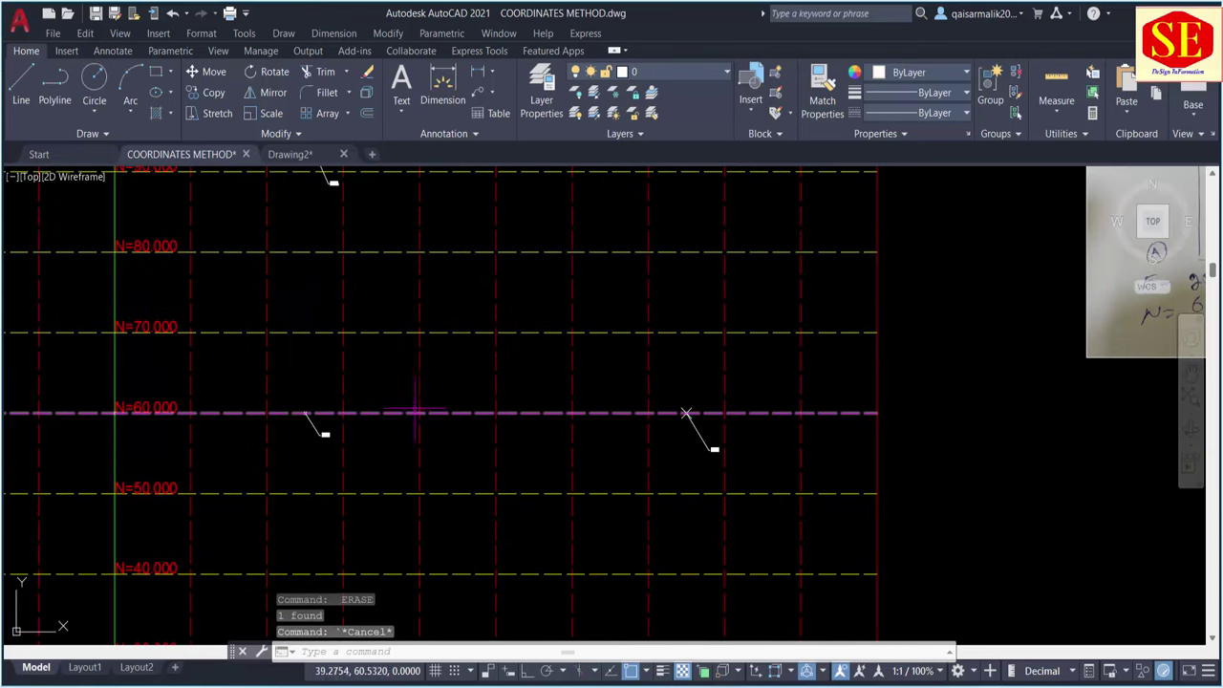
pyautogui.scroll(-2, 406, 409)
pyautogui.write('pl')
pyautogui.press('Return')
# Draw a closed polyline from corner B (E=25, N=95) through corners D and A.
pyautogui.scroll(3, 368, 291)
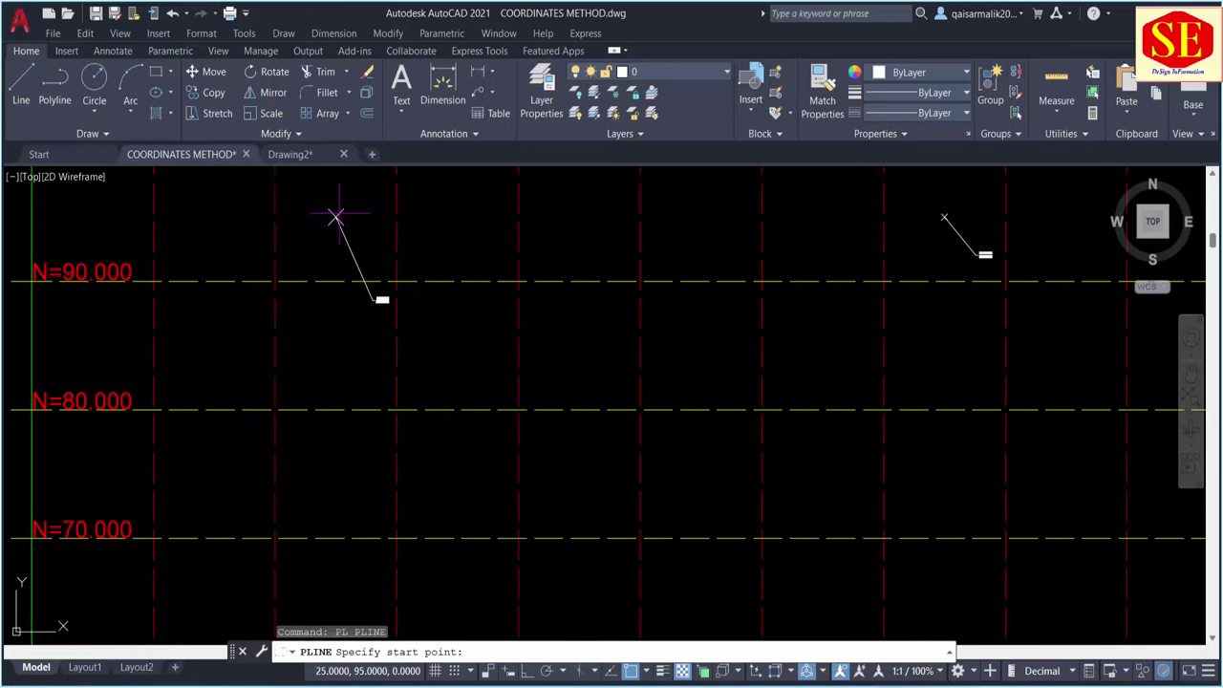
pyautogui.click(335, 217)
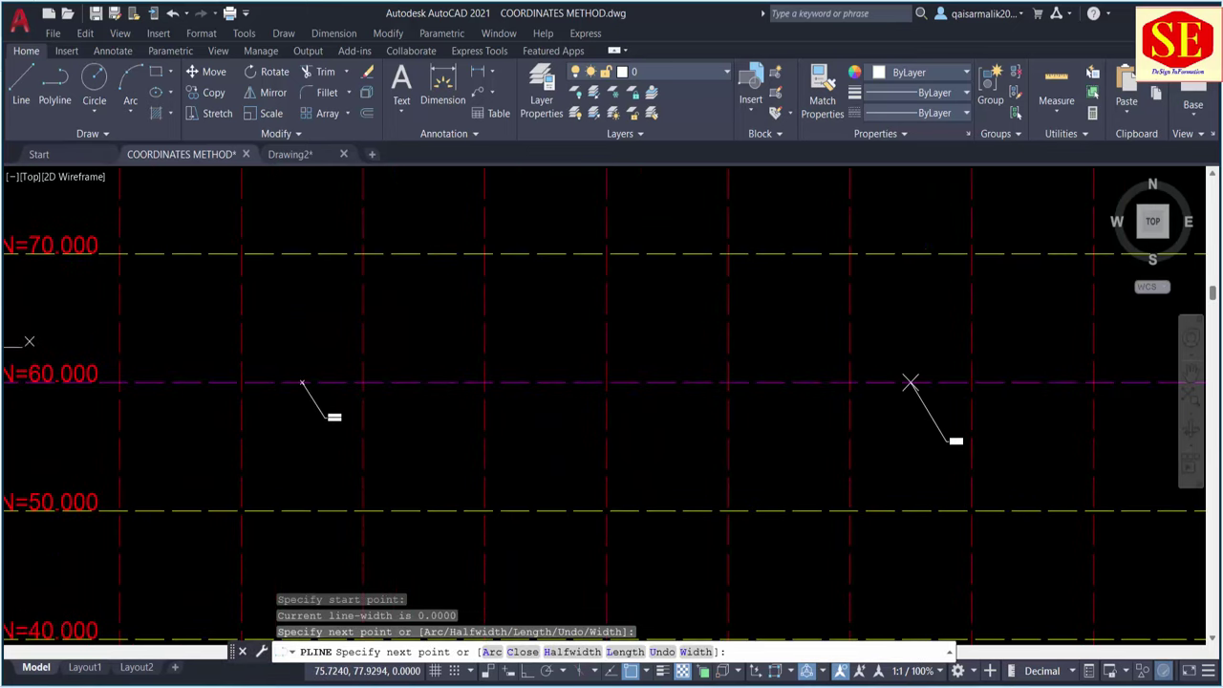
pyautogui.click(910, 382)
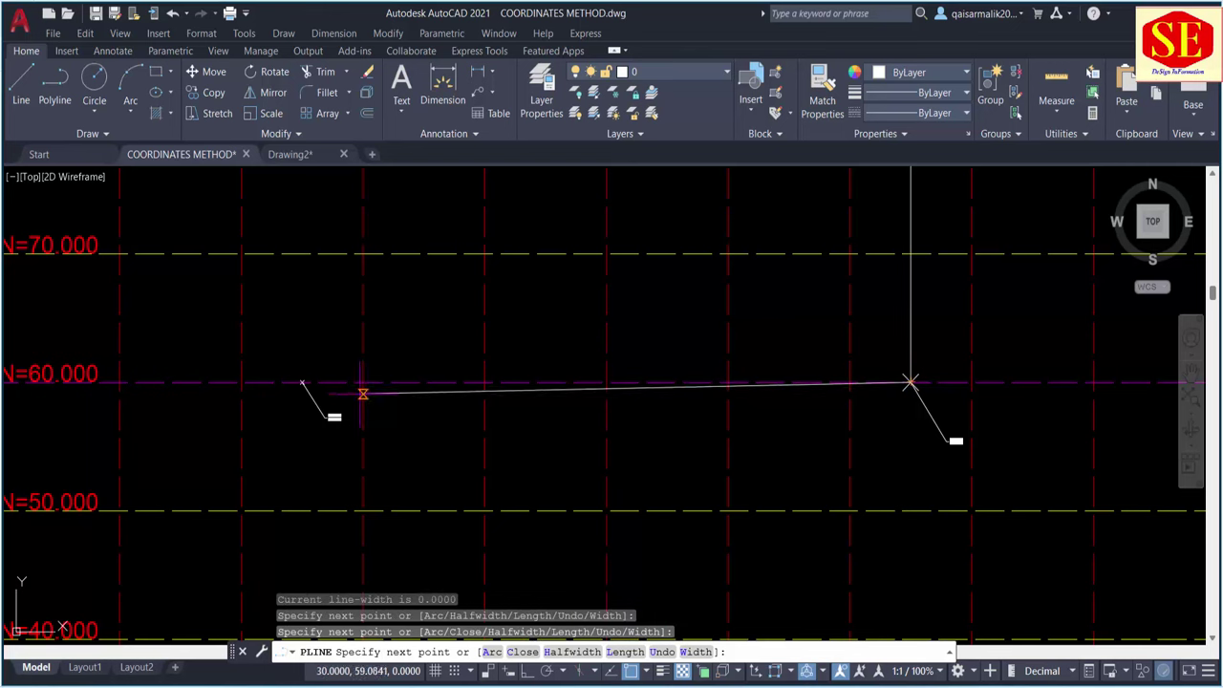
pyautogui.click(302, 382)
pyautogui.press('Return')
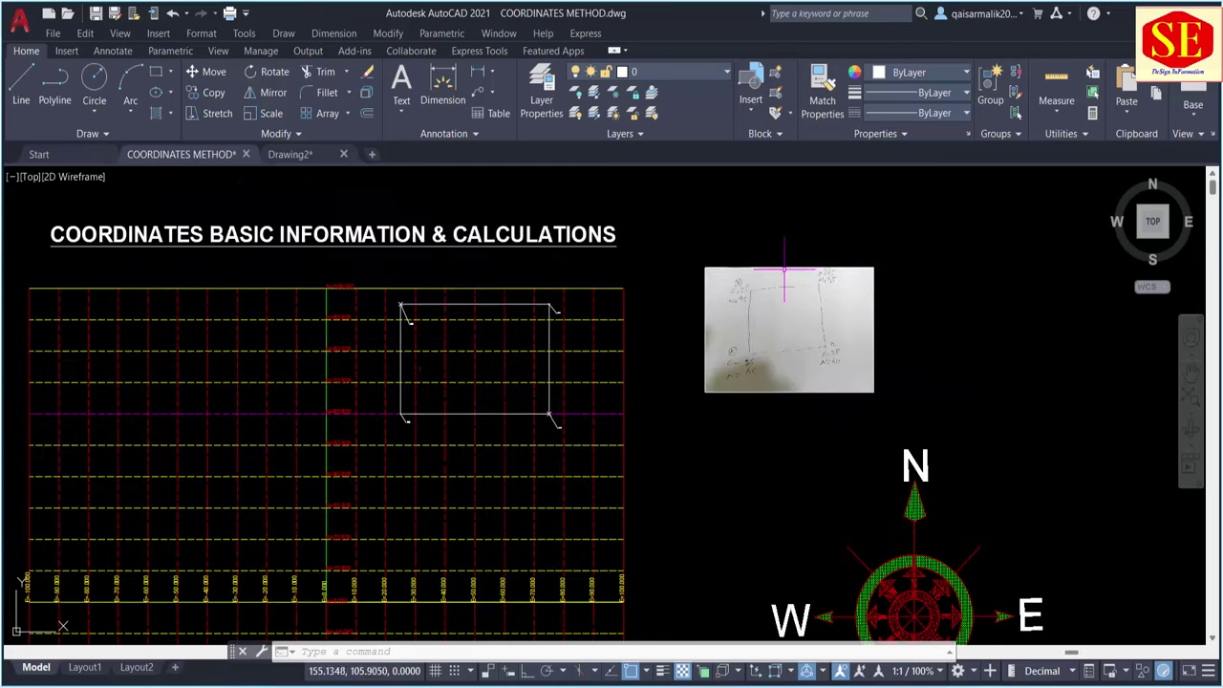
pyautogui.scroll(5, 781, 270)
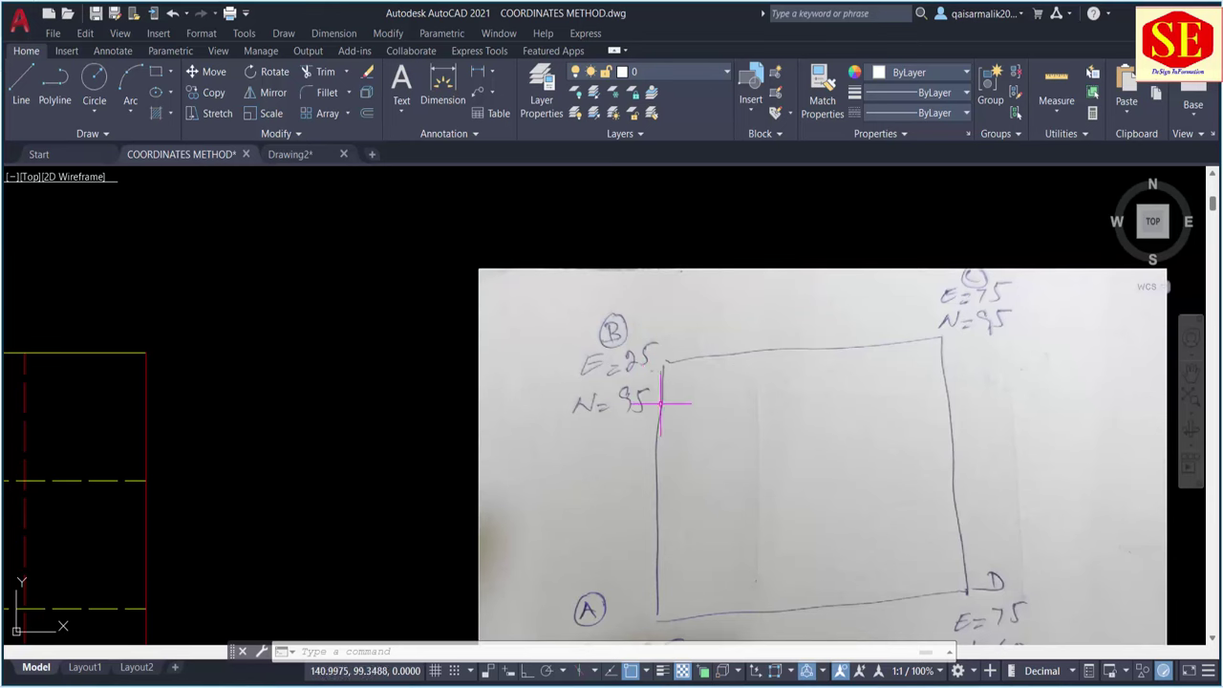
# Zoom out and pan to frame the parcel rectangle alongside the N grid labels.
pyautogui.scroll(-2, 626, 435)
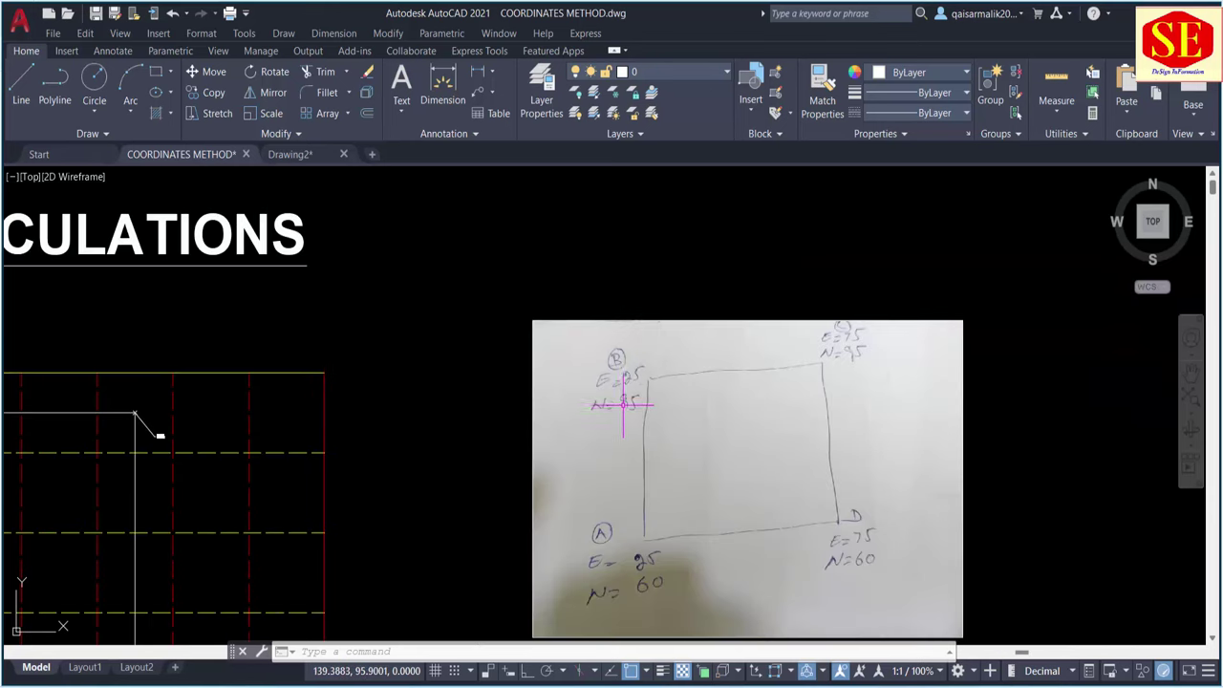
pyautogui.moveTo(270, 431); pyautogui.dragTo(280, 419, button='middle')
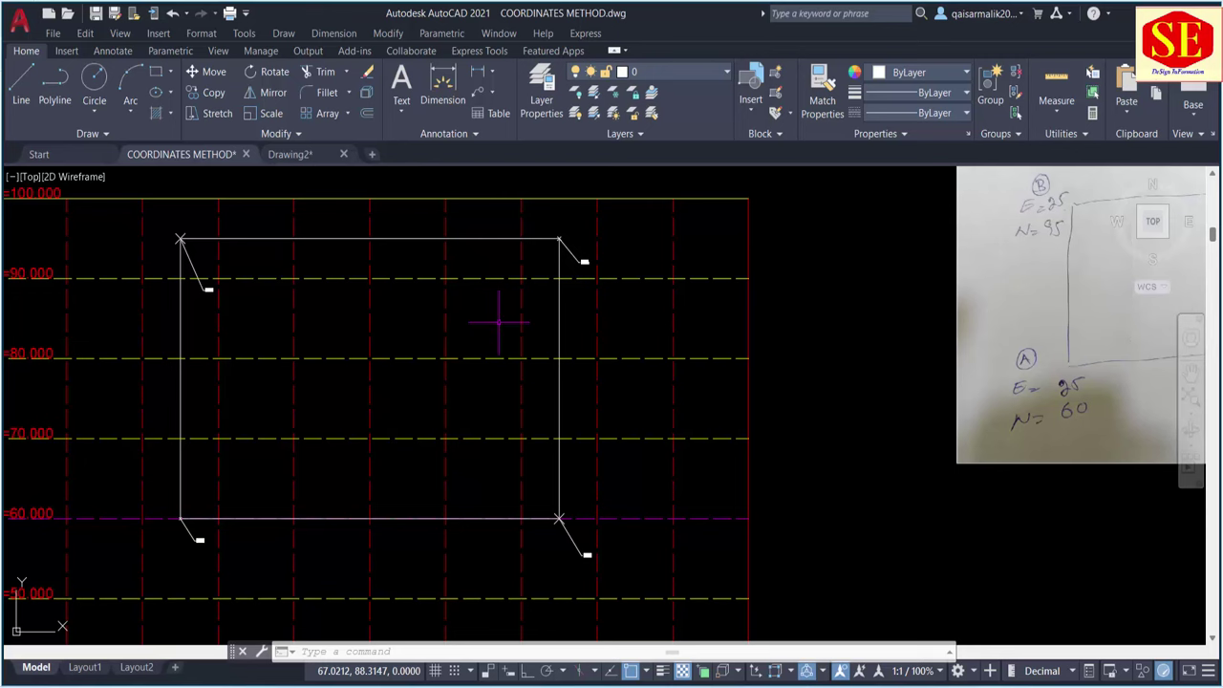
pyautogui.moveTo(267, 371); pyautogui.dragTo(293, 360, button='middle')
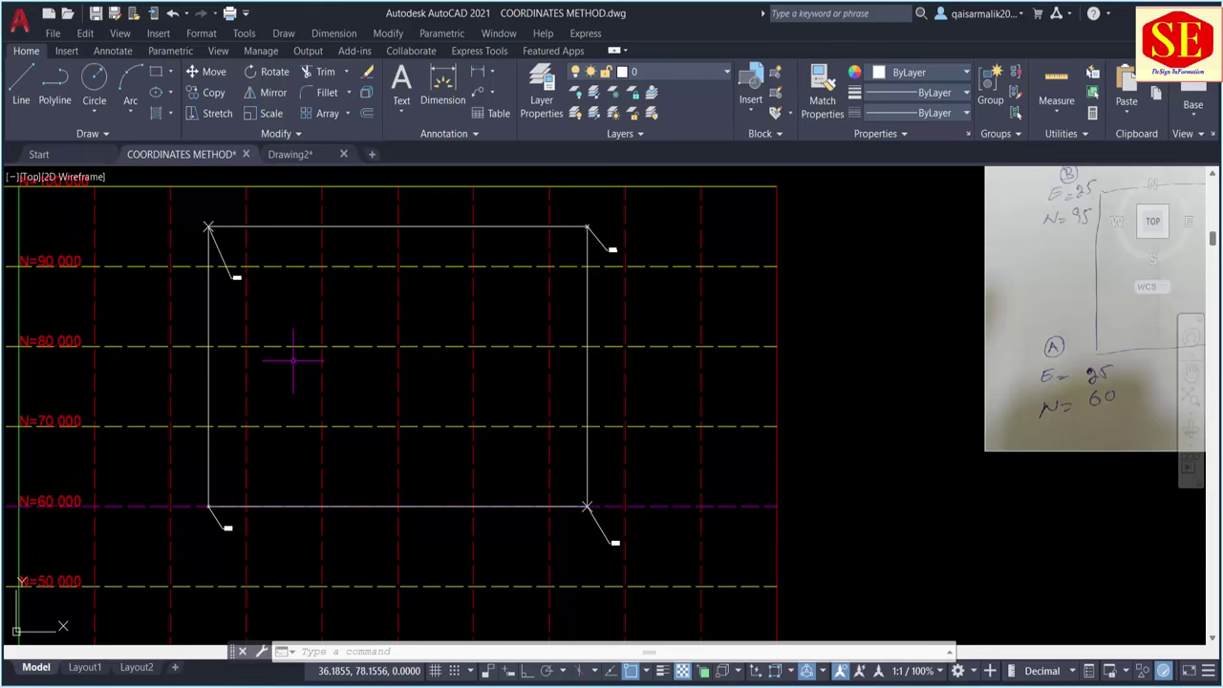
pyautogui.moveTo(293, 361); pyautogui.dragTo(347, 364, button='middle')
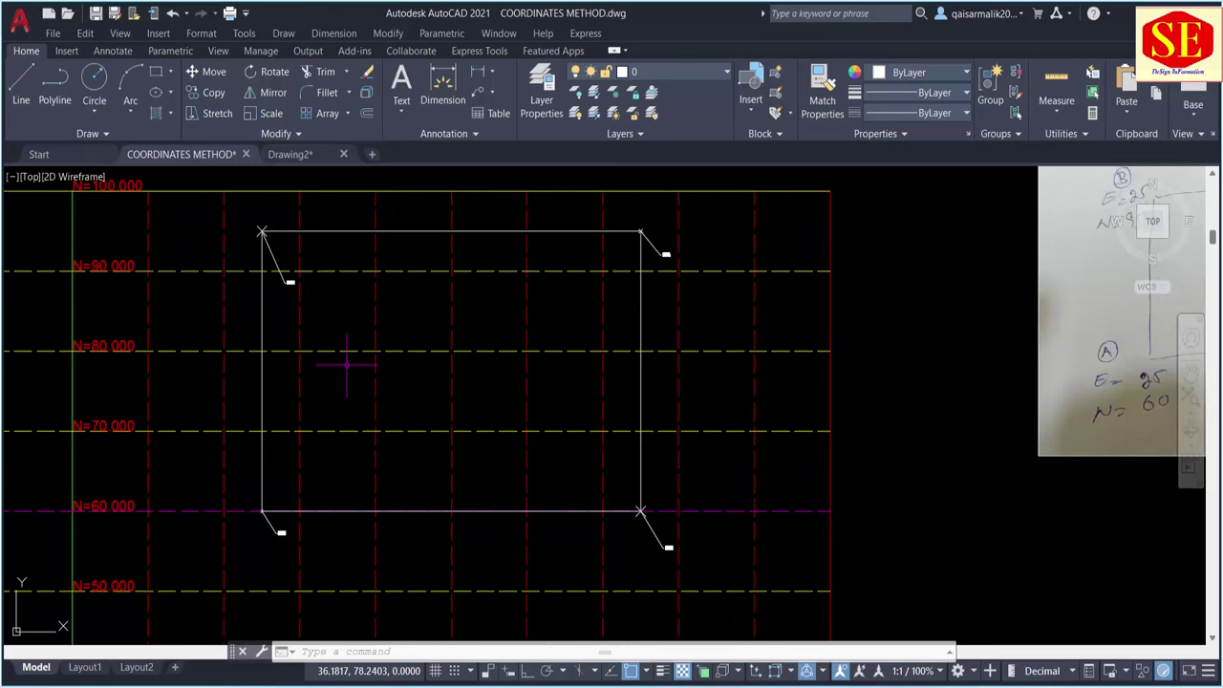
pyautogui.press('Escape')
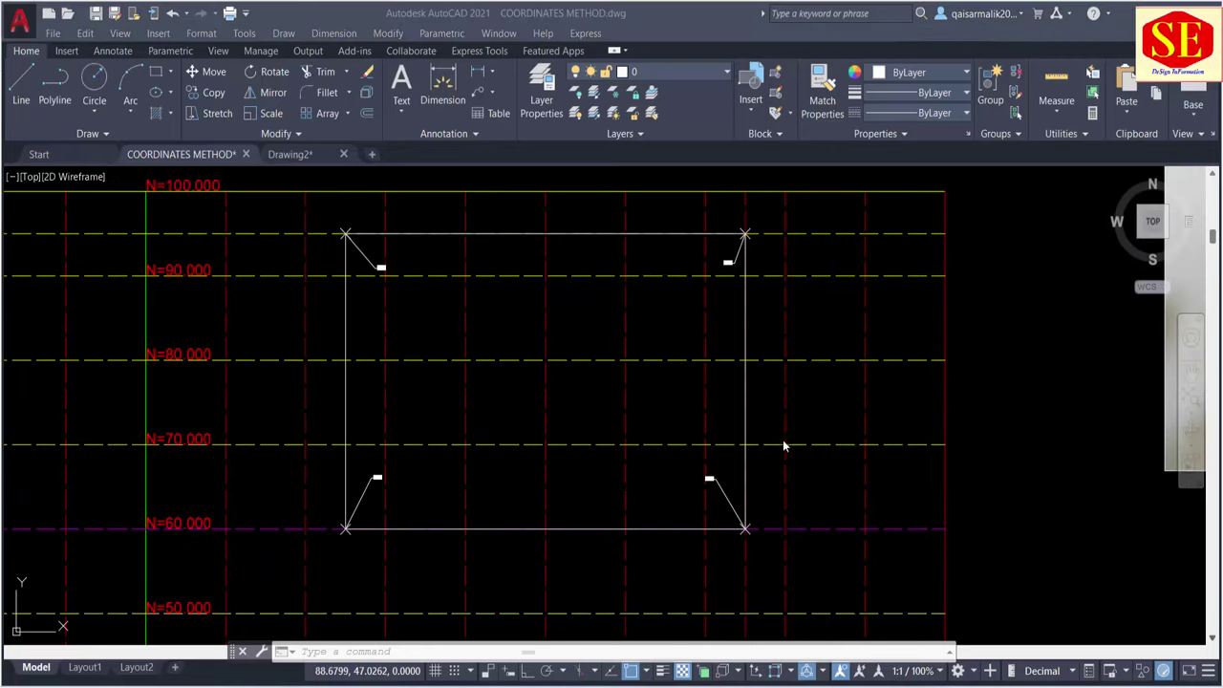
# Erase the stray grid line lying along the rectangle's top edge.
pyautogui.press('Escape')
pyautogui.press('Escape')
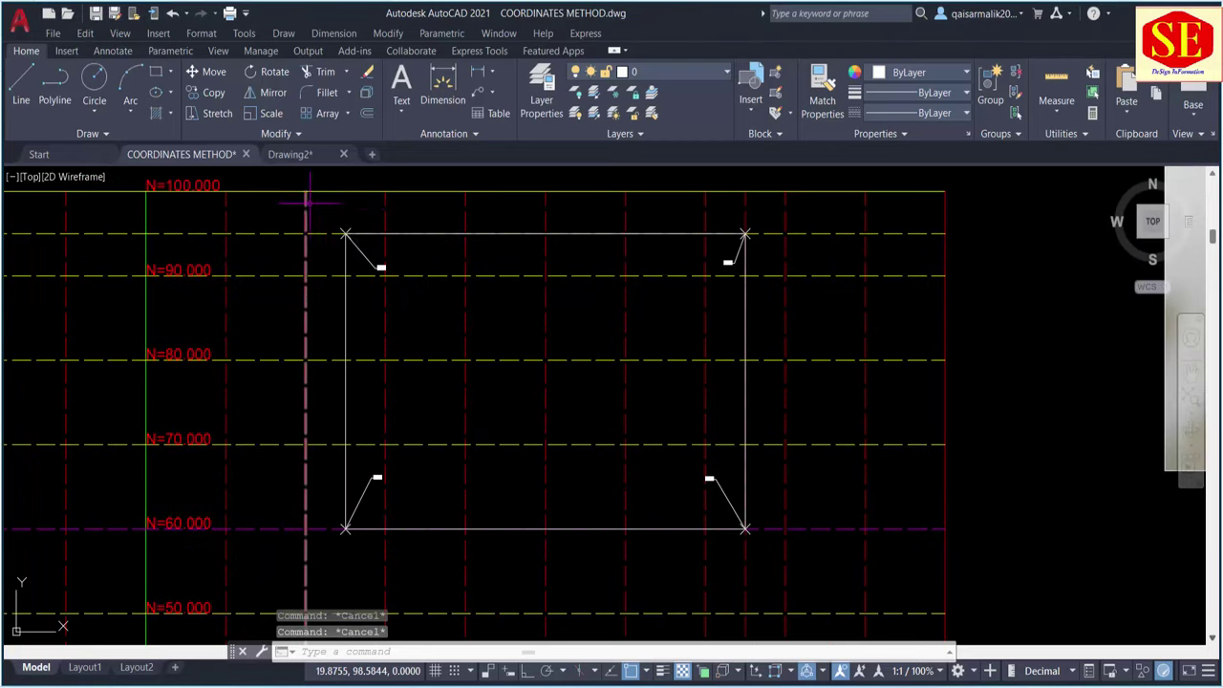
pyautogui.press('Escape')
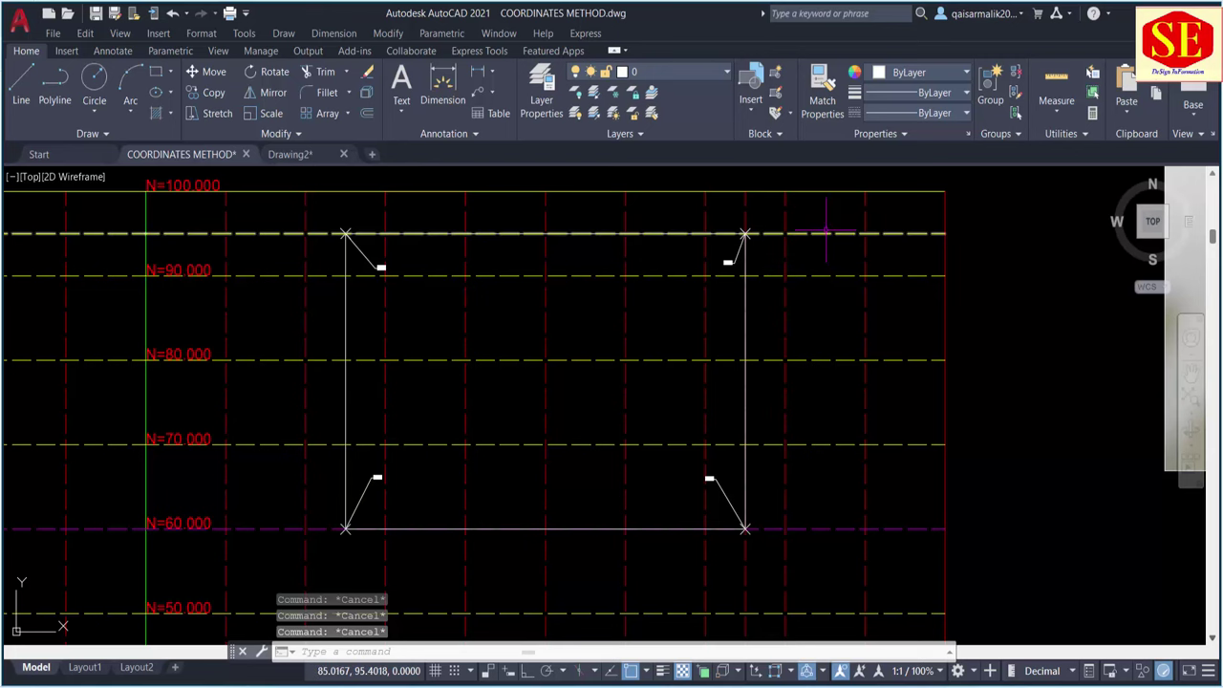
pyautogui.click(813, 234)
pyautogui.click(817, 243)
pyautogui.write('e')
pyautogui.press('Return')
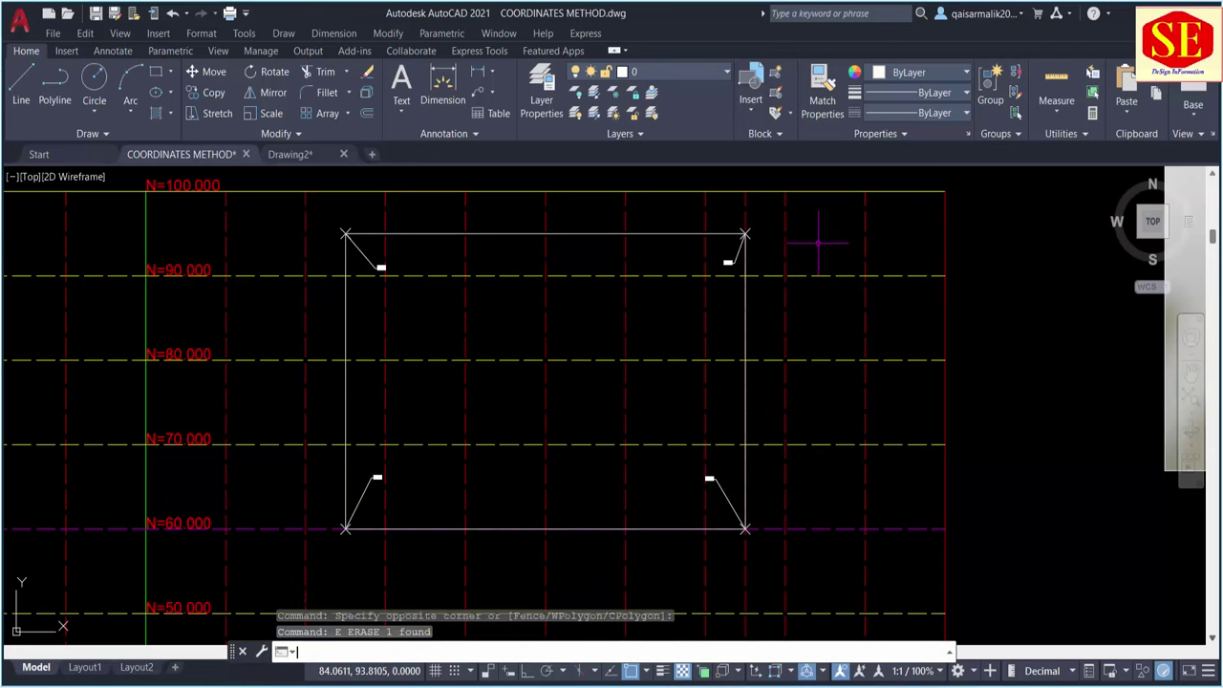
# Match the magenta N=60 line to the yellow N=70 line so it turns yellow.
pyautogui.write('a')
pyautogui.press('Return')
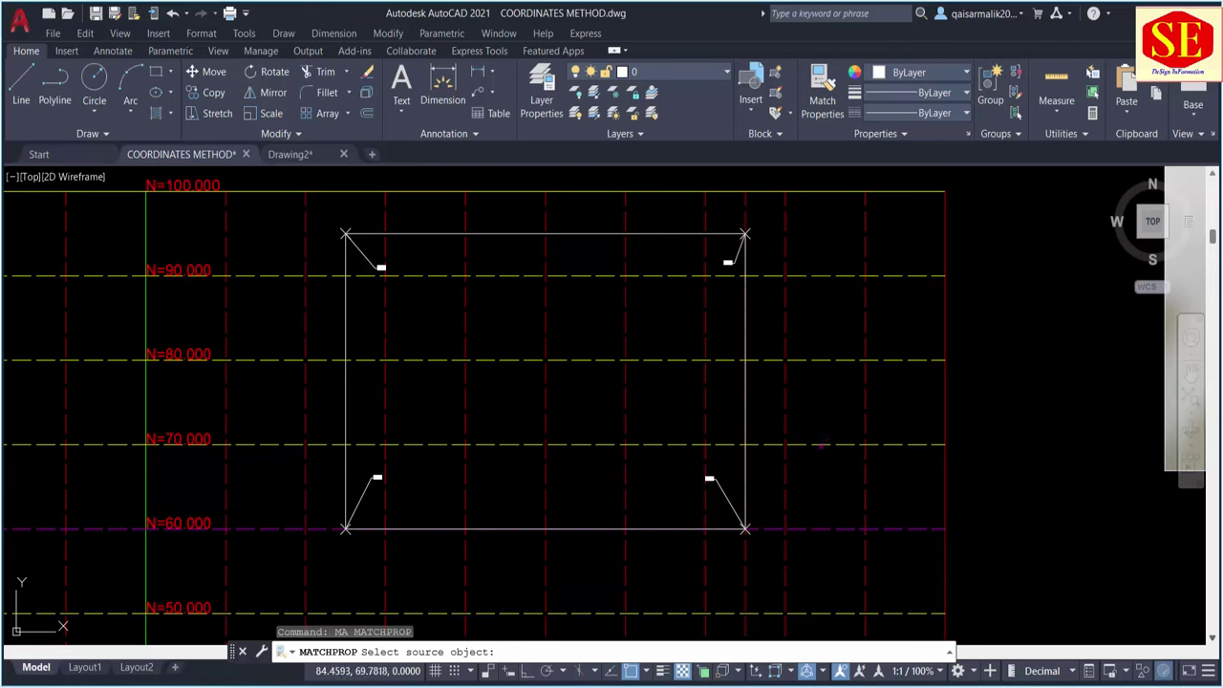
pyautogui.click(813, 441)
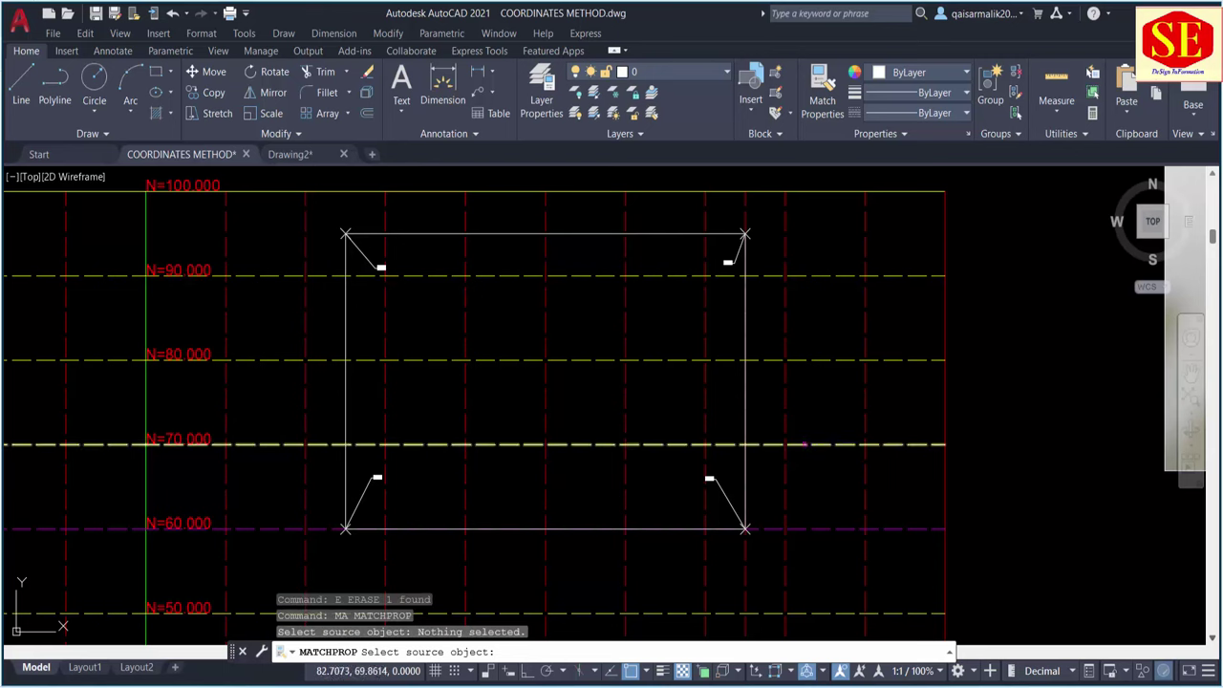
pyautogui.click(803, 443)
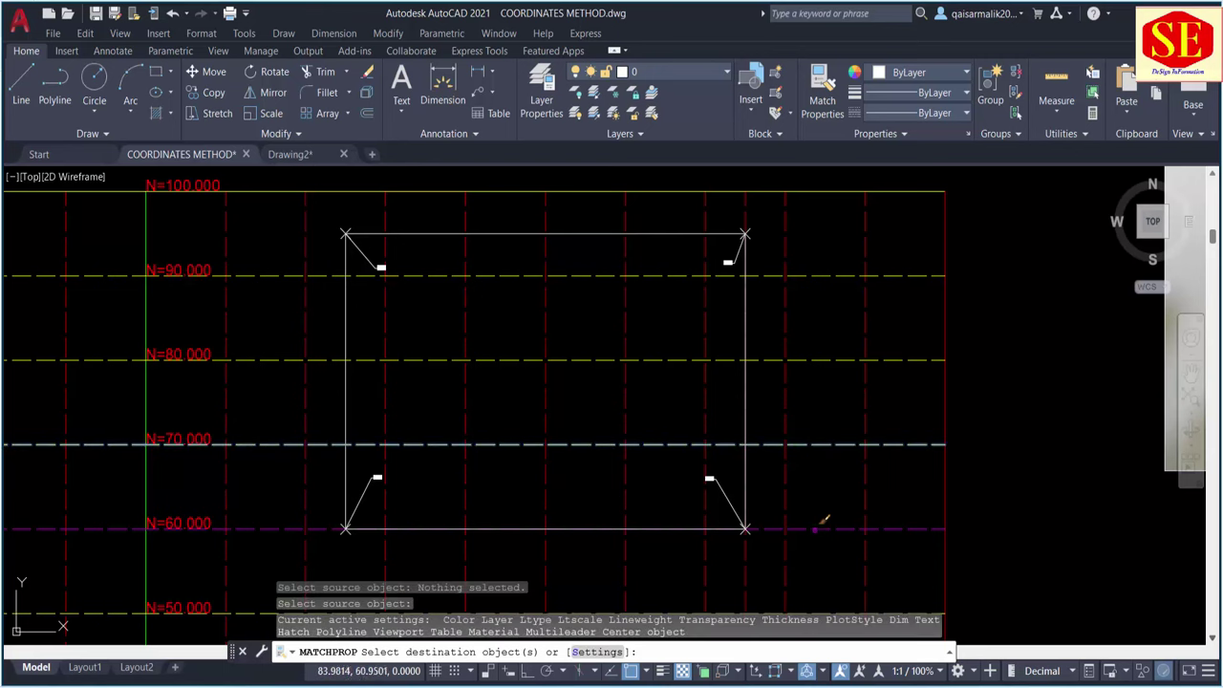
pyautogui.click(808, 528)
pyautogui.press('Escape')
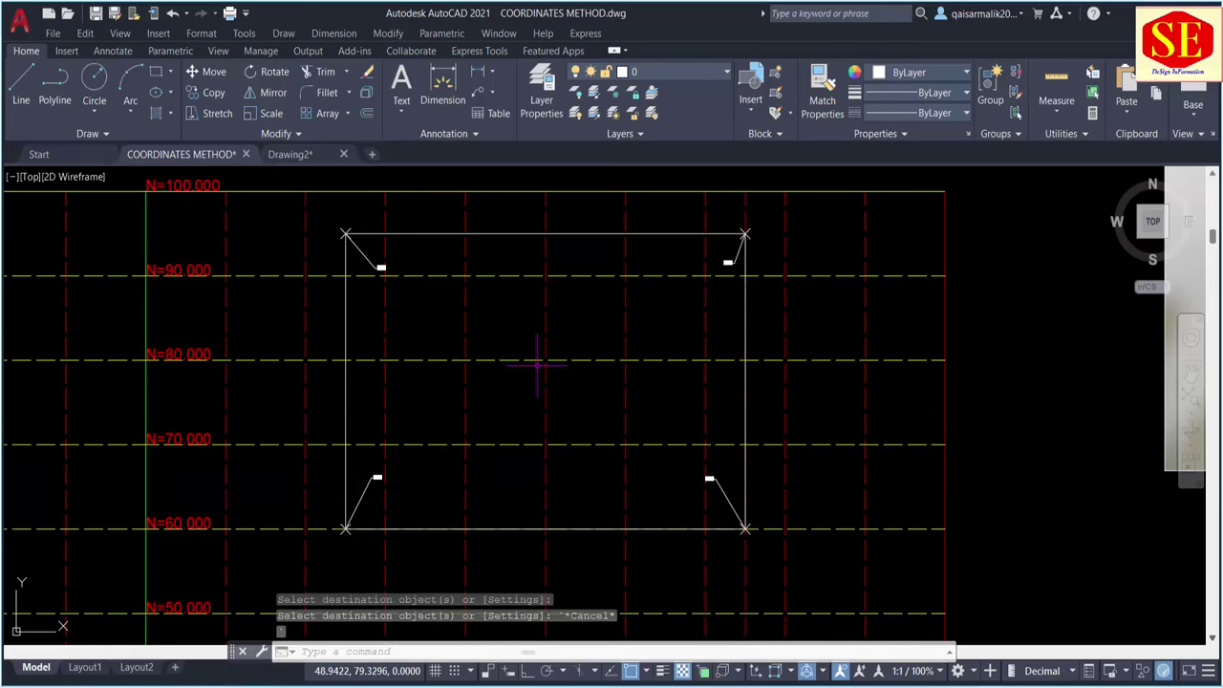
pyautogui.scroll(5, 344, 239)
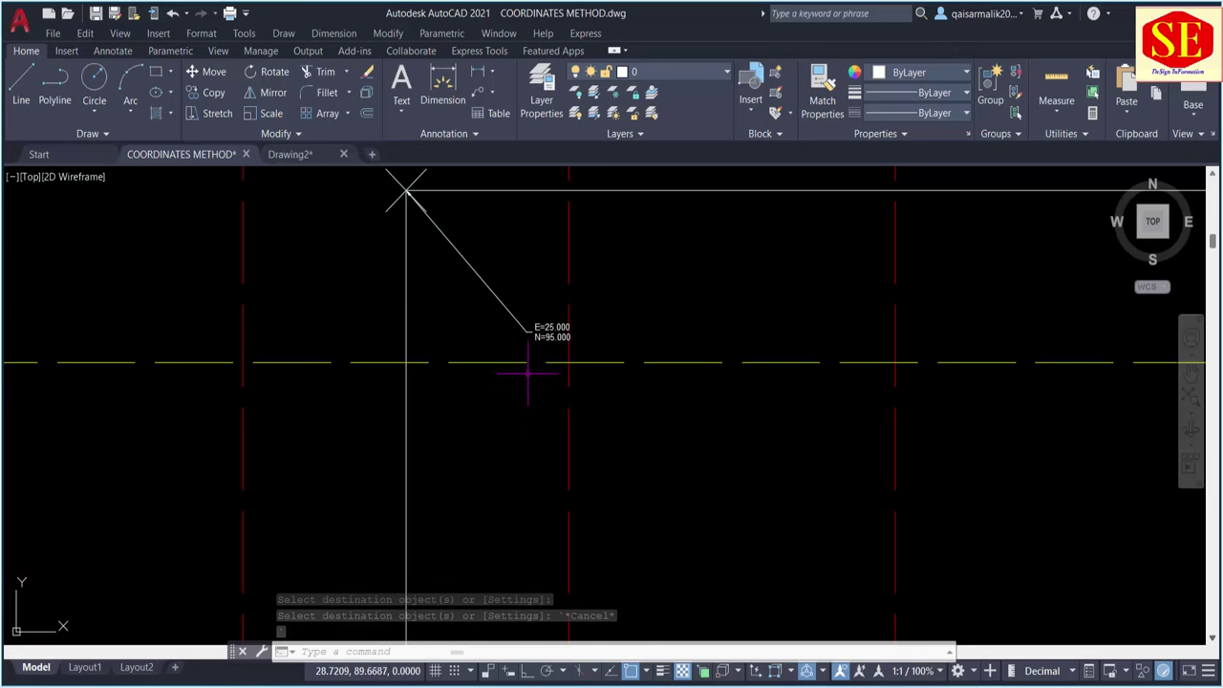
pyautogui.scroll(-2, 528, 372)
pyautogui.scroll(-2, 544, 358)
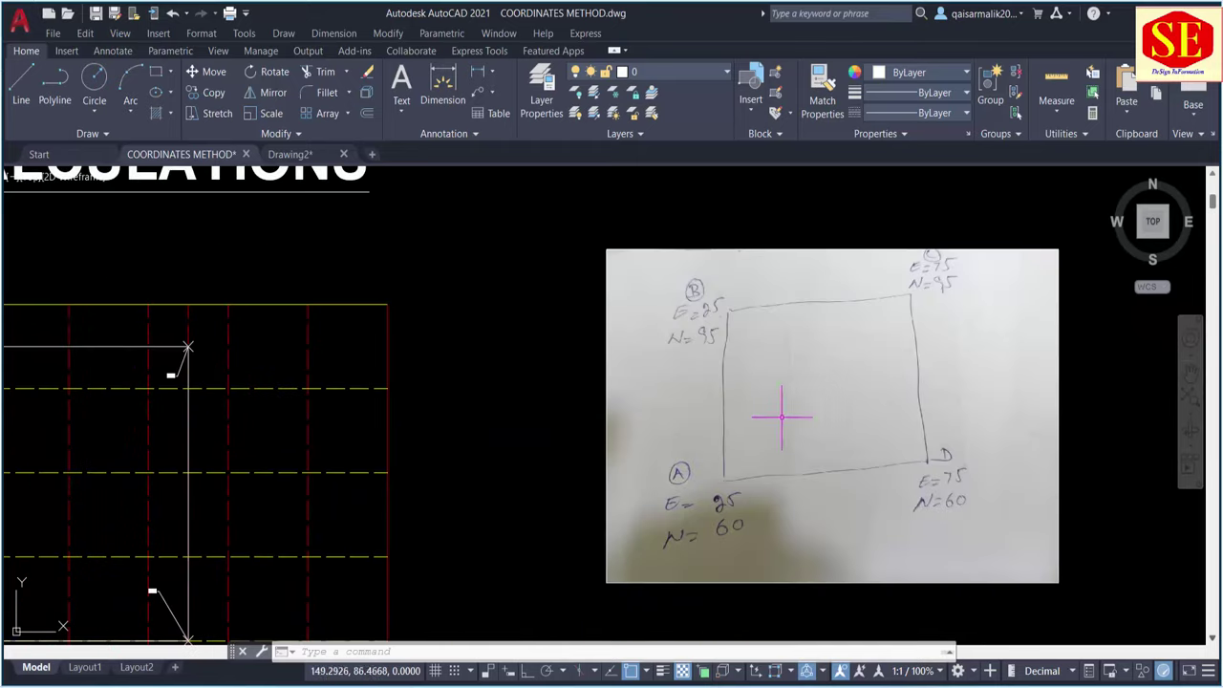
pyautogui.scroll(-4, 771, 353)
pyautogui.moveTo(390, 469); pyautogui.dragTo(455, 381, button='middle')
pyautogui.press('Escape')
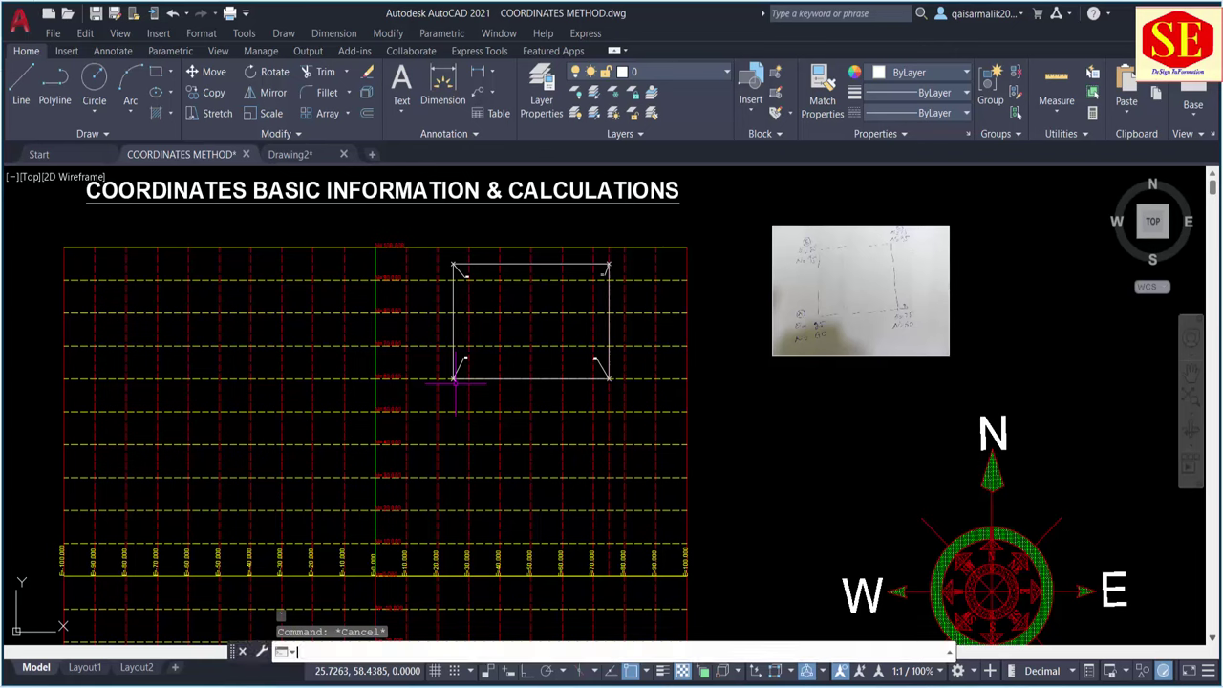
# Cancel the started PLINE, LINE and POINT commands to clear the command line.
pyautogui.write('PL')
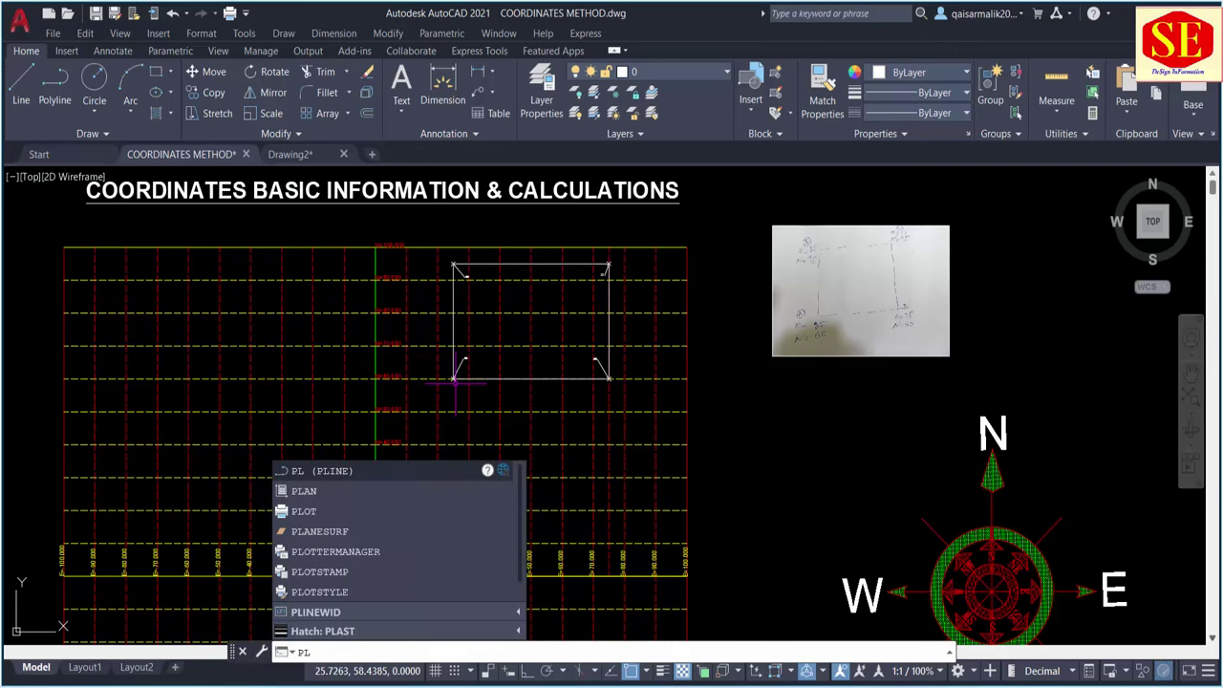
pyautogui.press('Return')
pyautogui.press('Escape')
pyautogui.write('L')
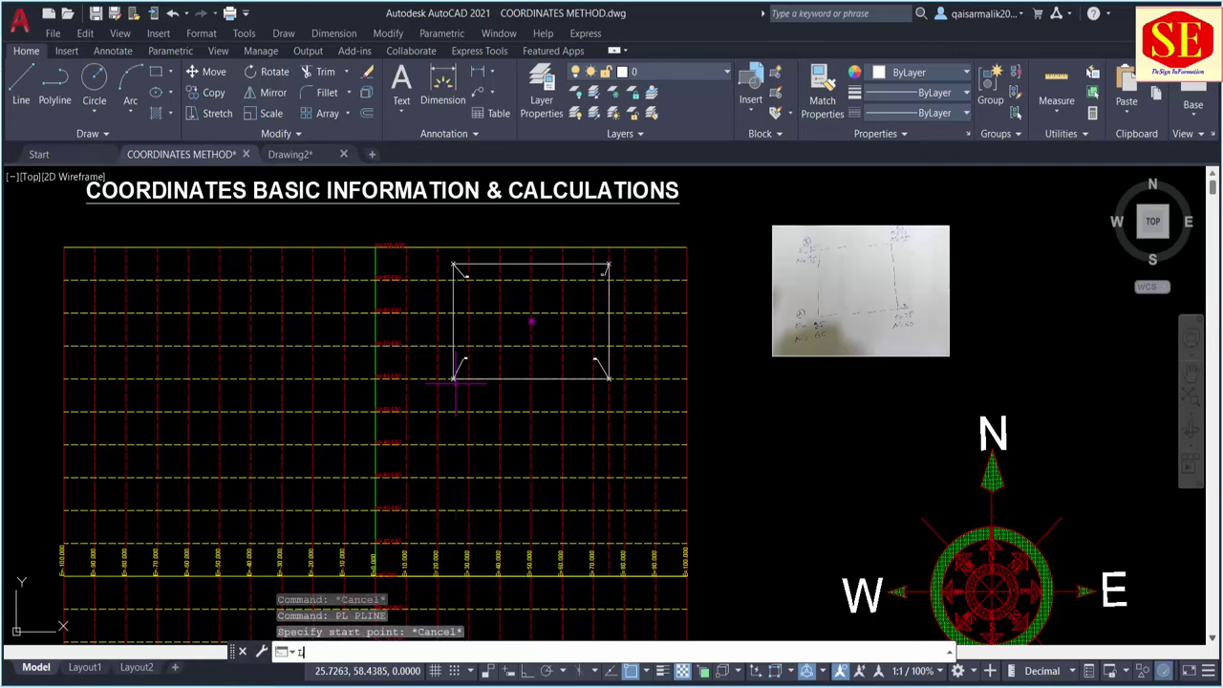
pyautogui.press('Return')
pyautogui.press('Escape')
pyautogui.write('PO')
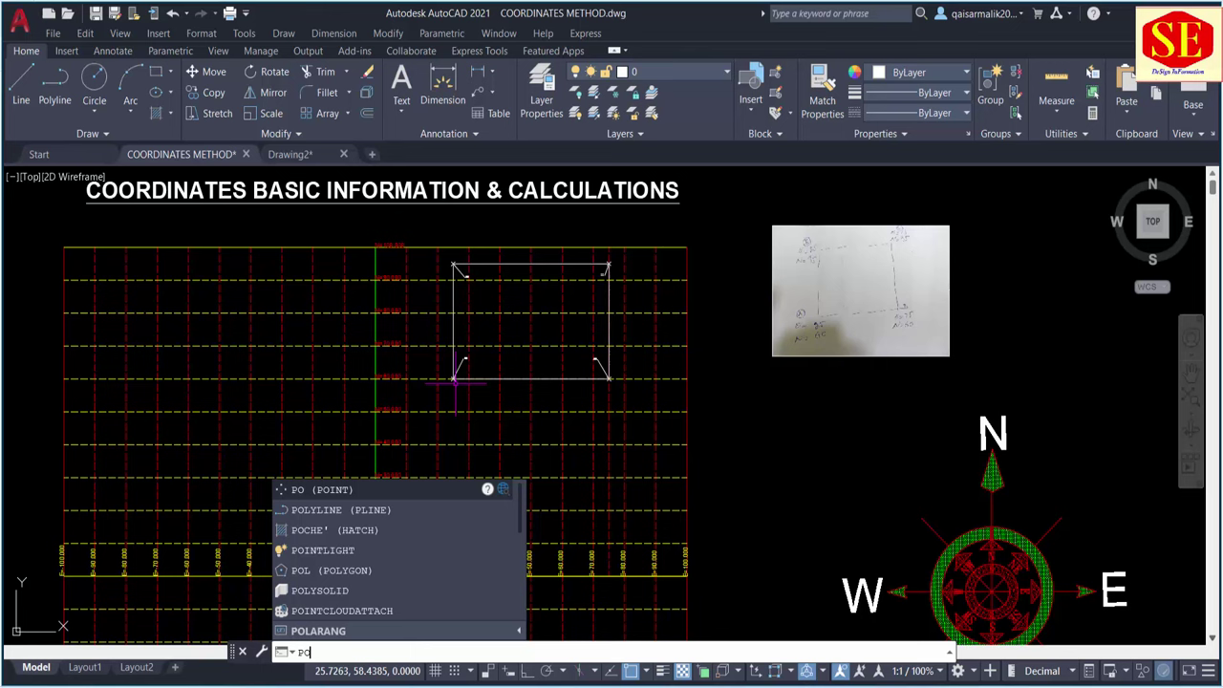
pyautogui.press('Escape')
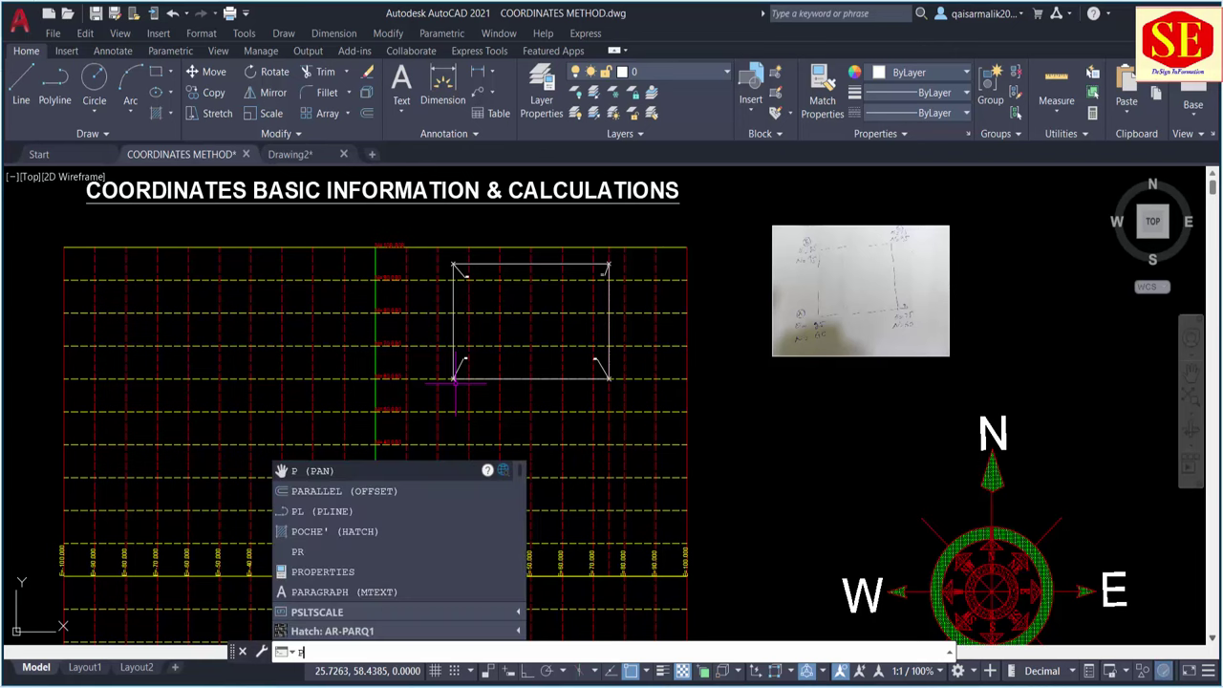
pyautogui.press('Escape')
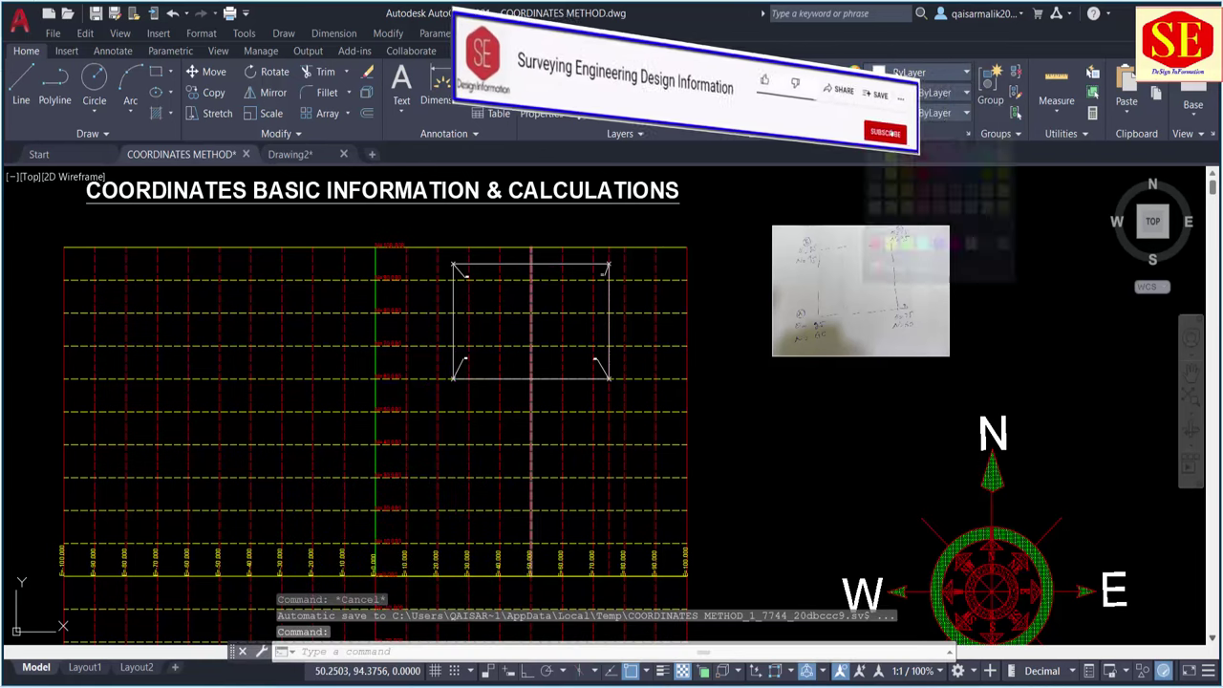
# Set Green as the current object colour and start a new polyline.
pyautogui.click(922, 72)
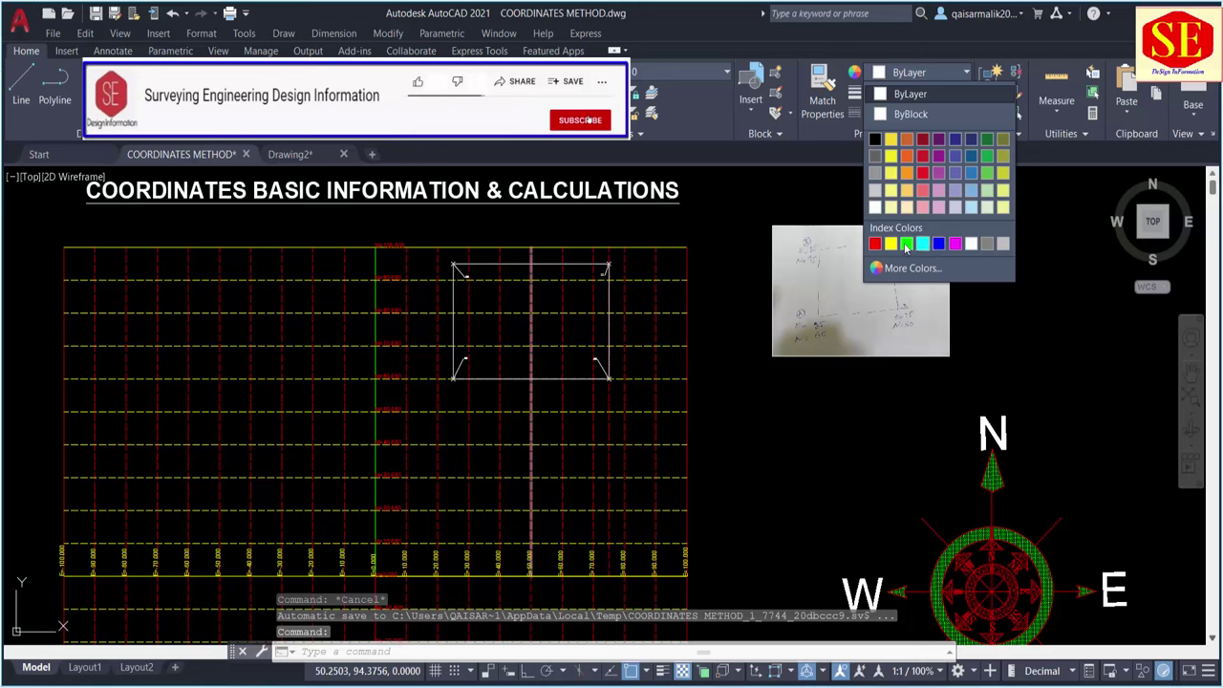
pyautogui.click(906, 246)
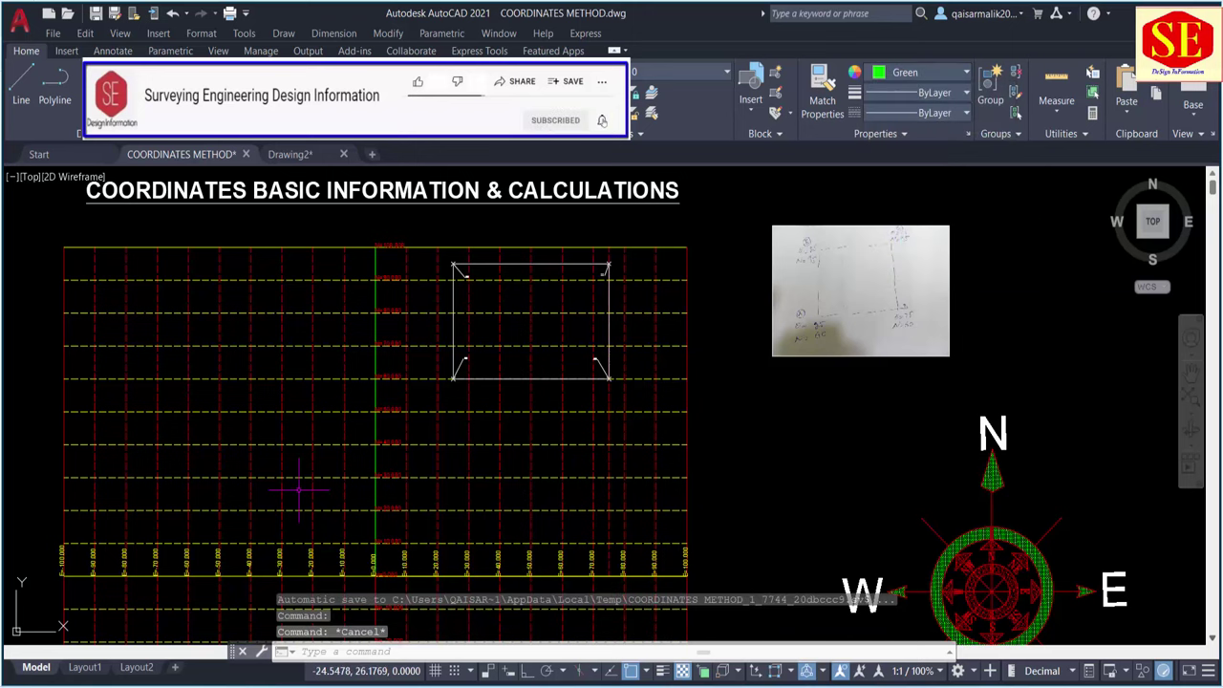
pyautogui.write('PL')
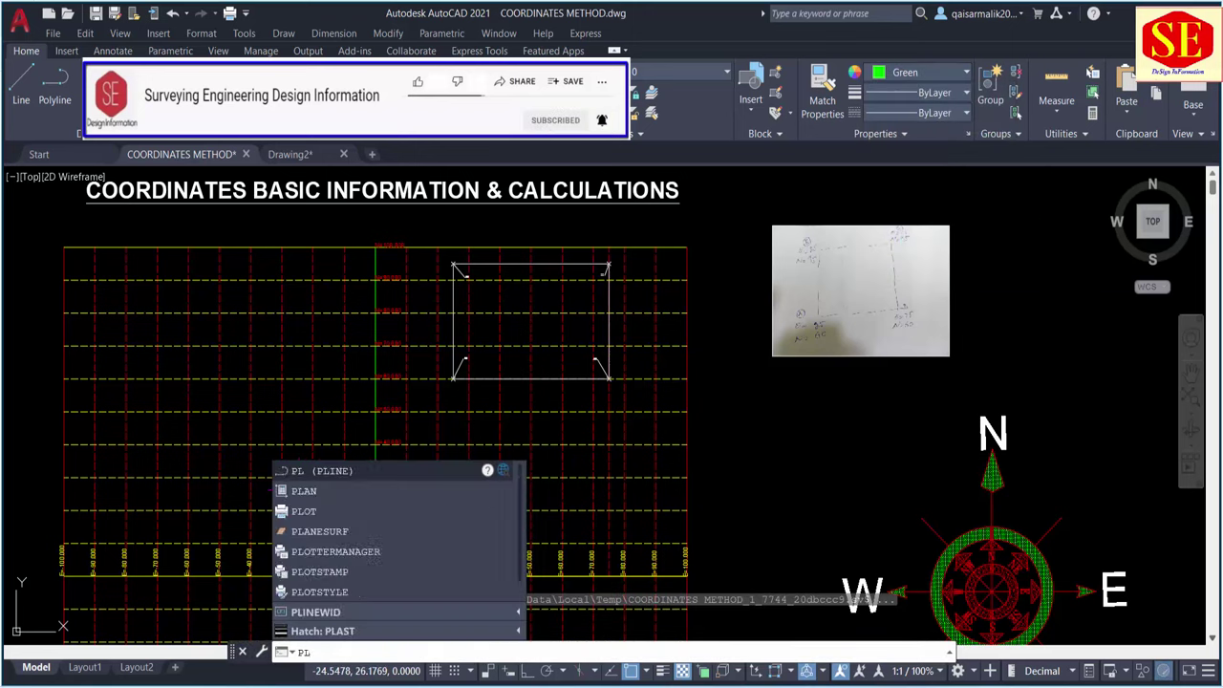
pyautogui.press('Return')
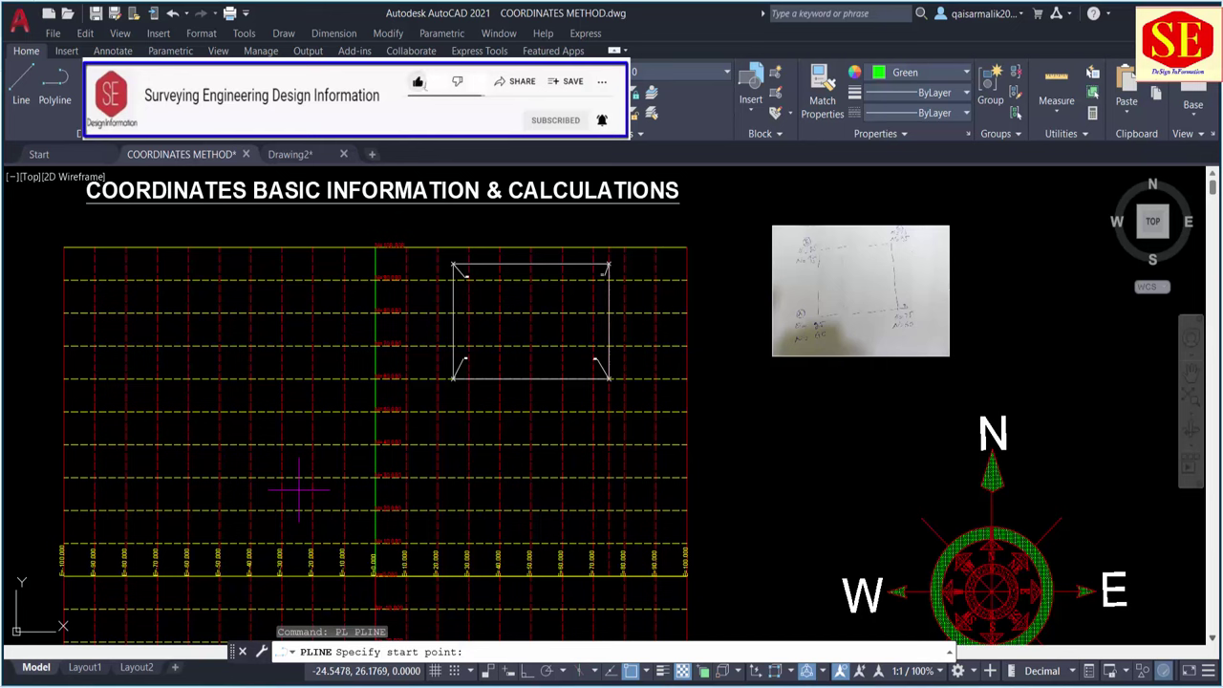
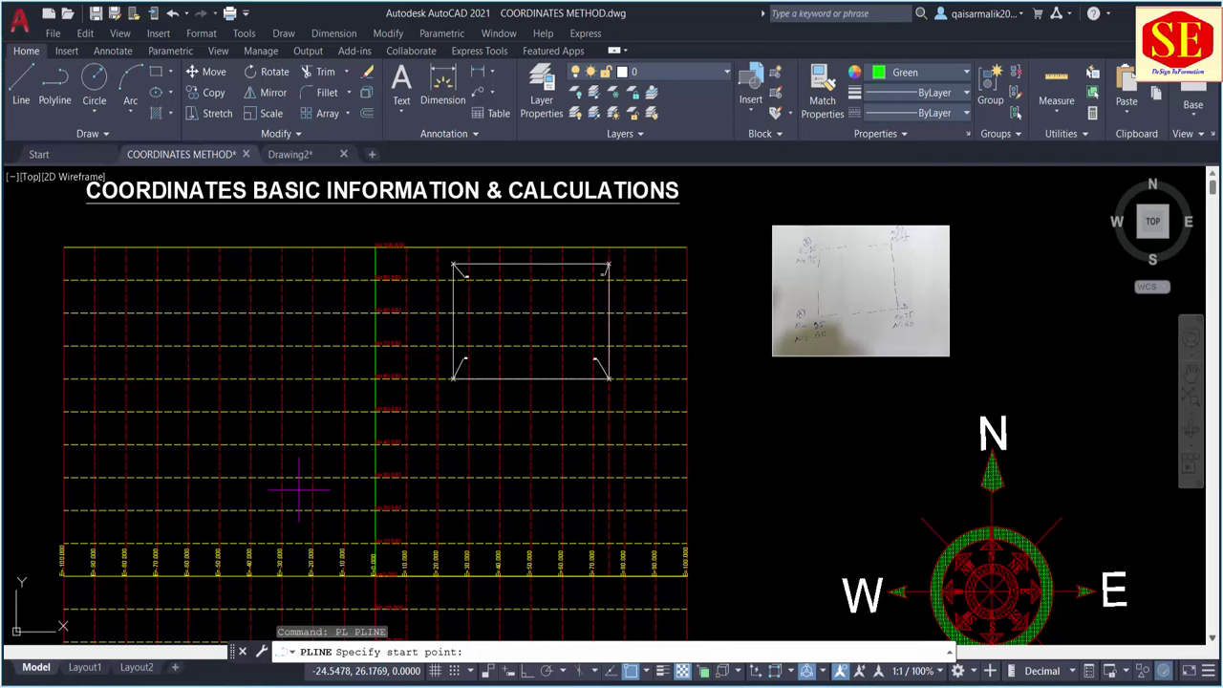
# Cancel the PLINE command that is waiting for its start point.
pyautogui.press('Escape')
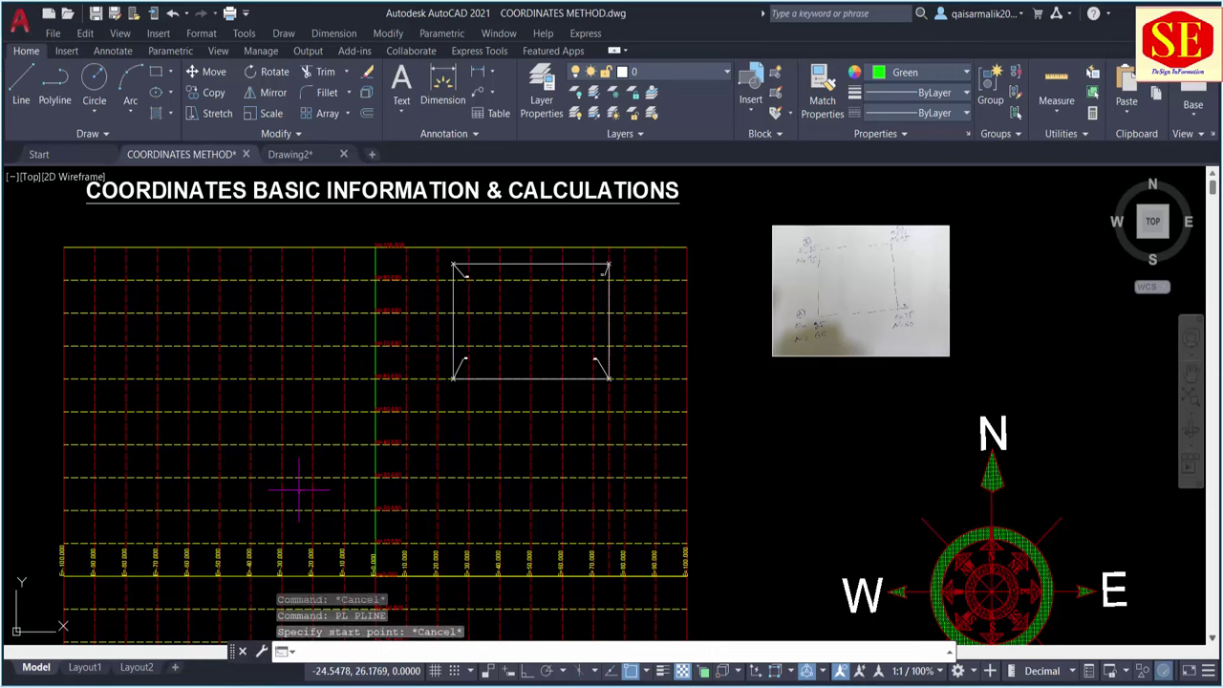
# Set the Standard dimension style's primary units to Decimal with 0.000 precision.
pyautogui.write('D')
pyautogui.press('Return')
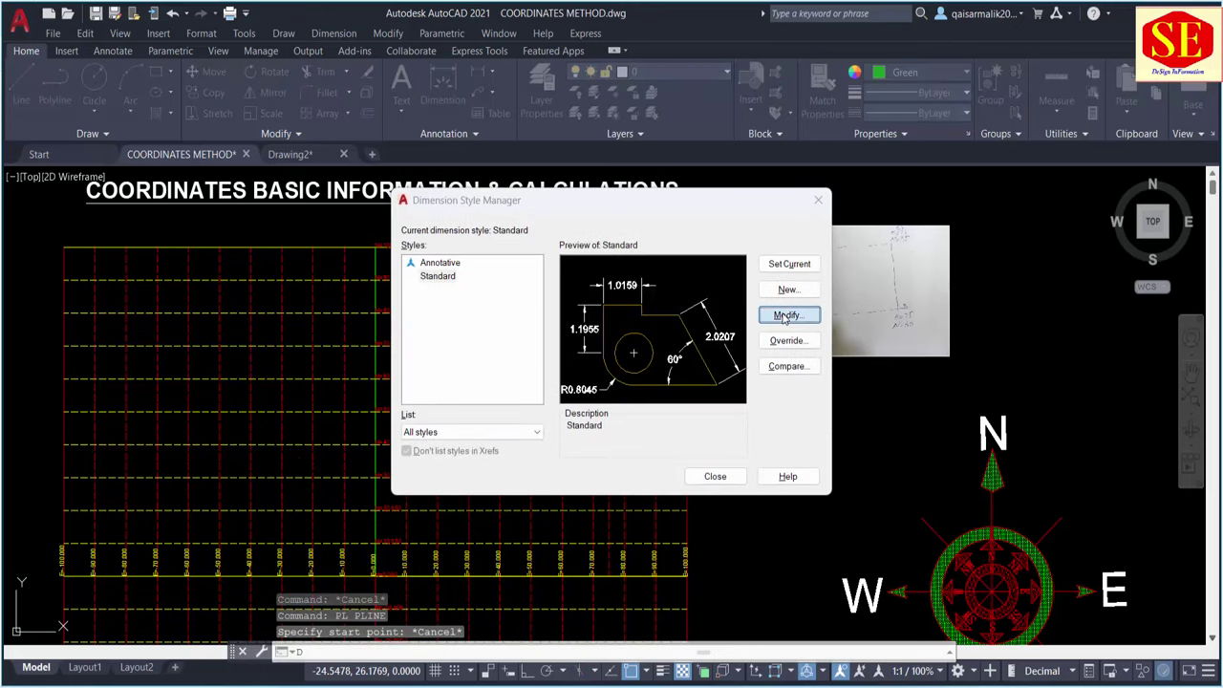
pyautogui.click(788, 315)
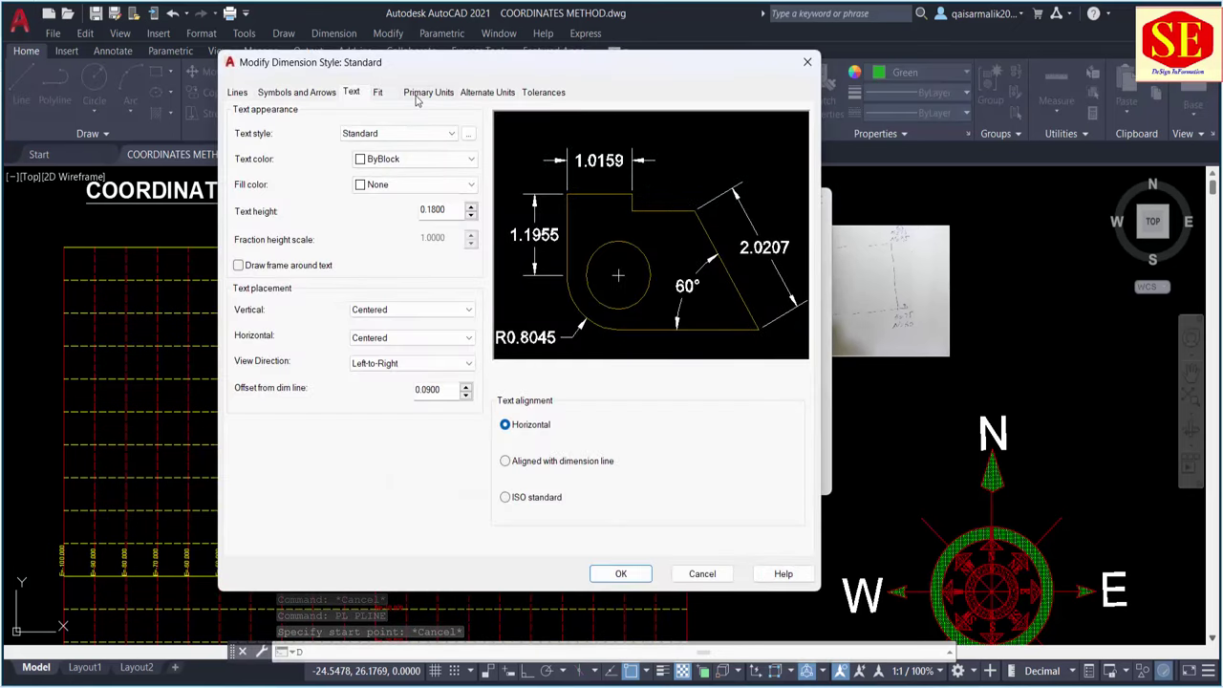
pyautogui.click(416, 91)
pyautogui.click(404, 134)
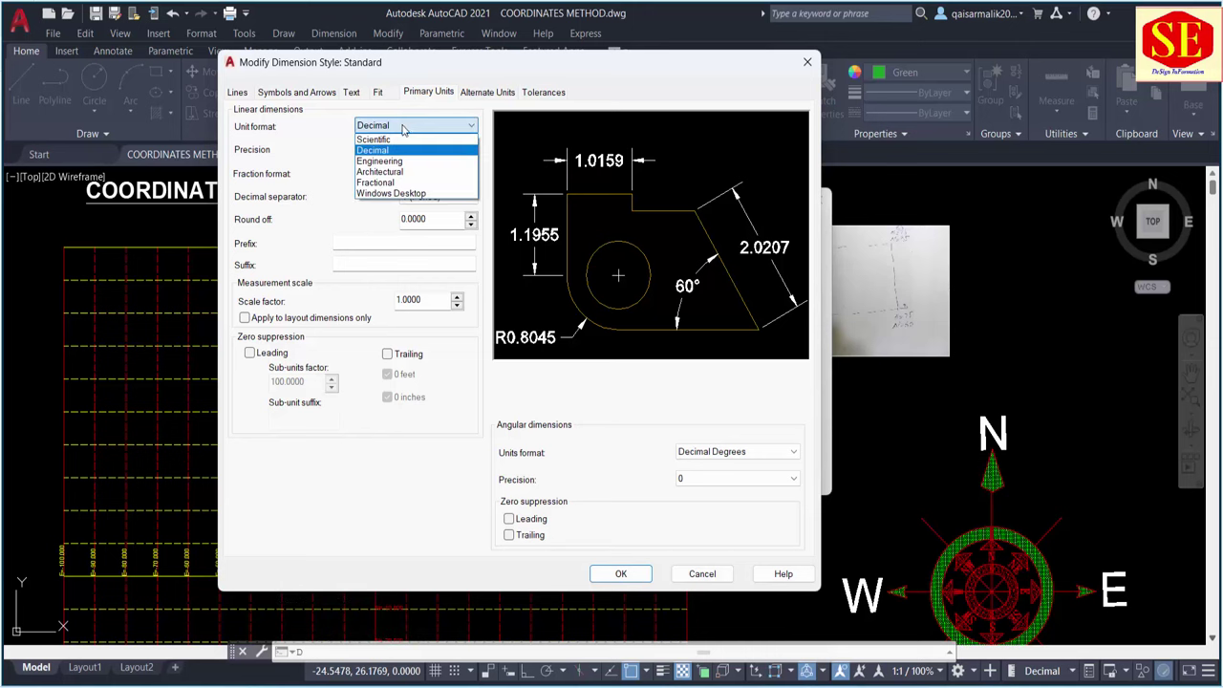
pyautogui.click(376, 176)
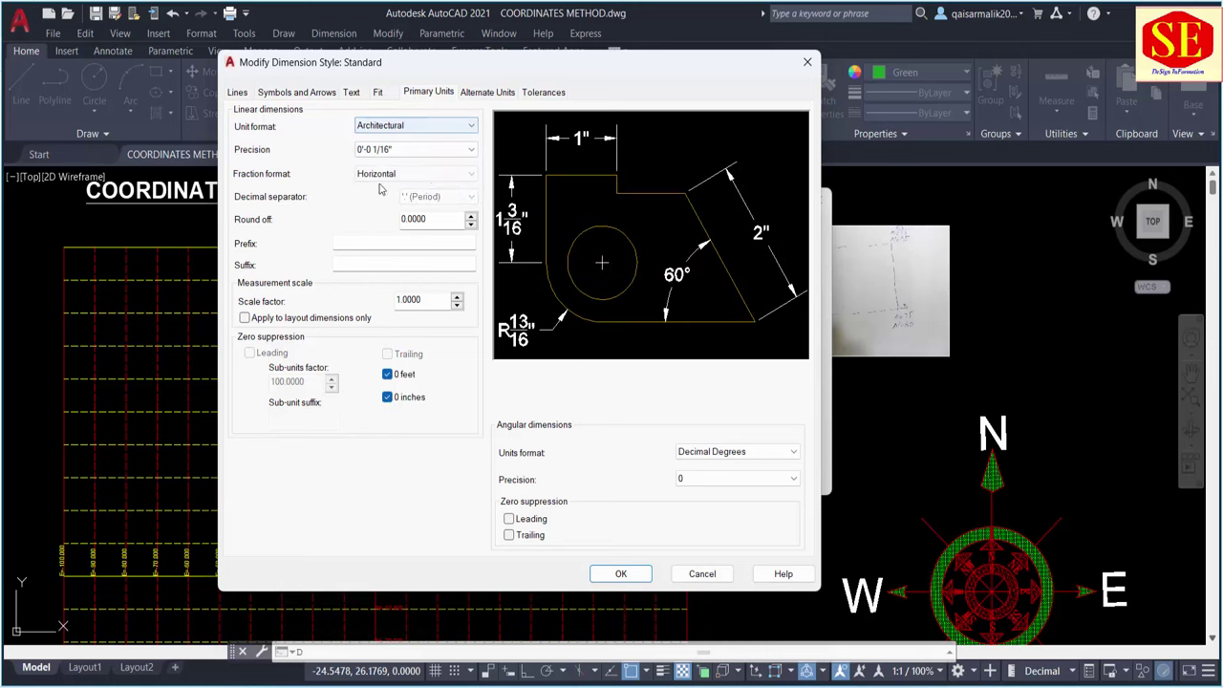
pyautogui.click(403, 133)
pyautogui.click(381, 151)
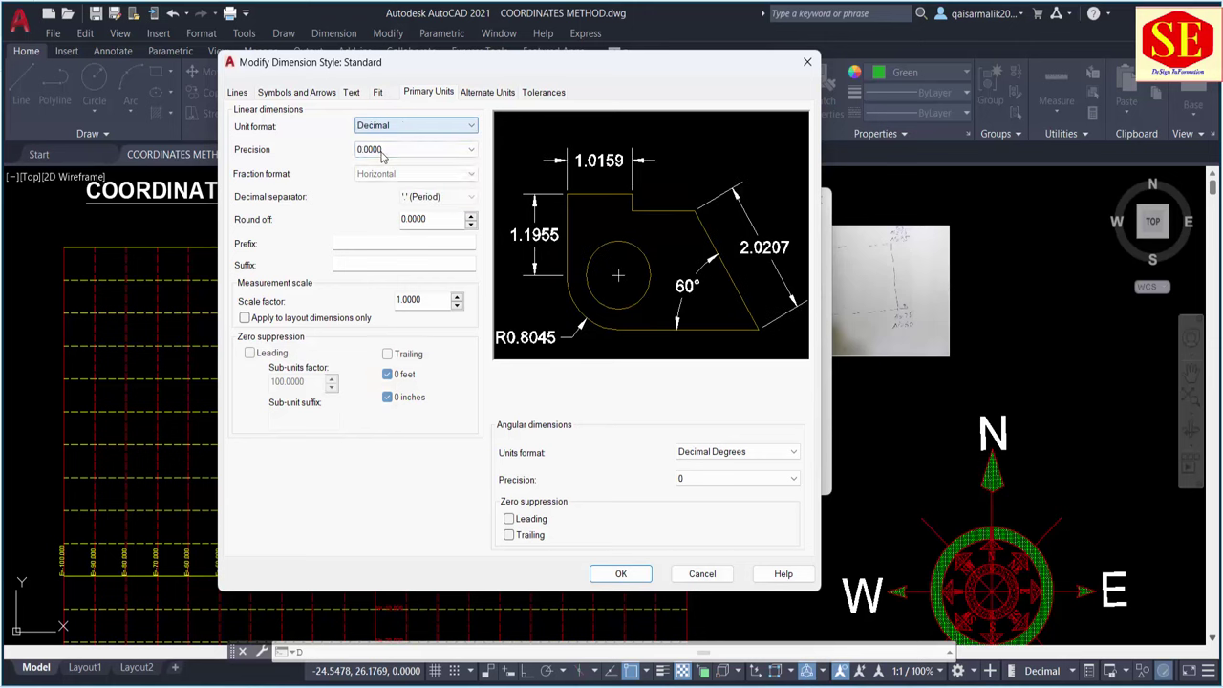
pyautogui.click(382, 150)
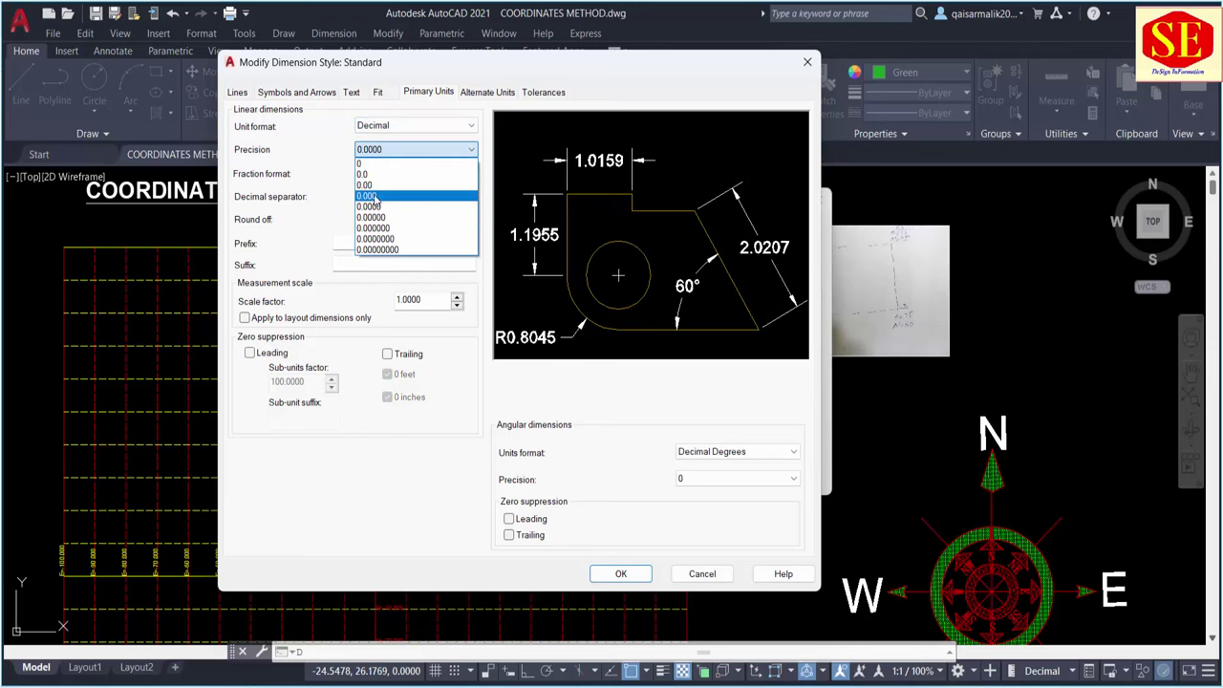
pyautogui.click(380, 195)
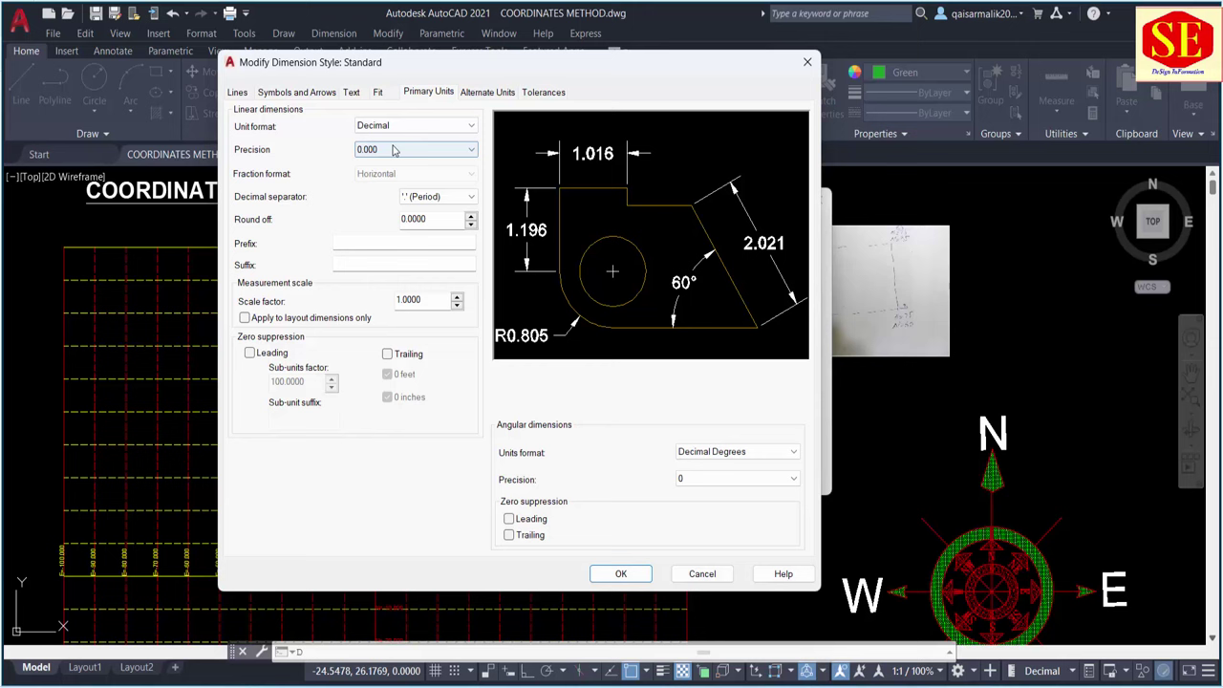
pyautogui.click(621, 573)
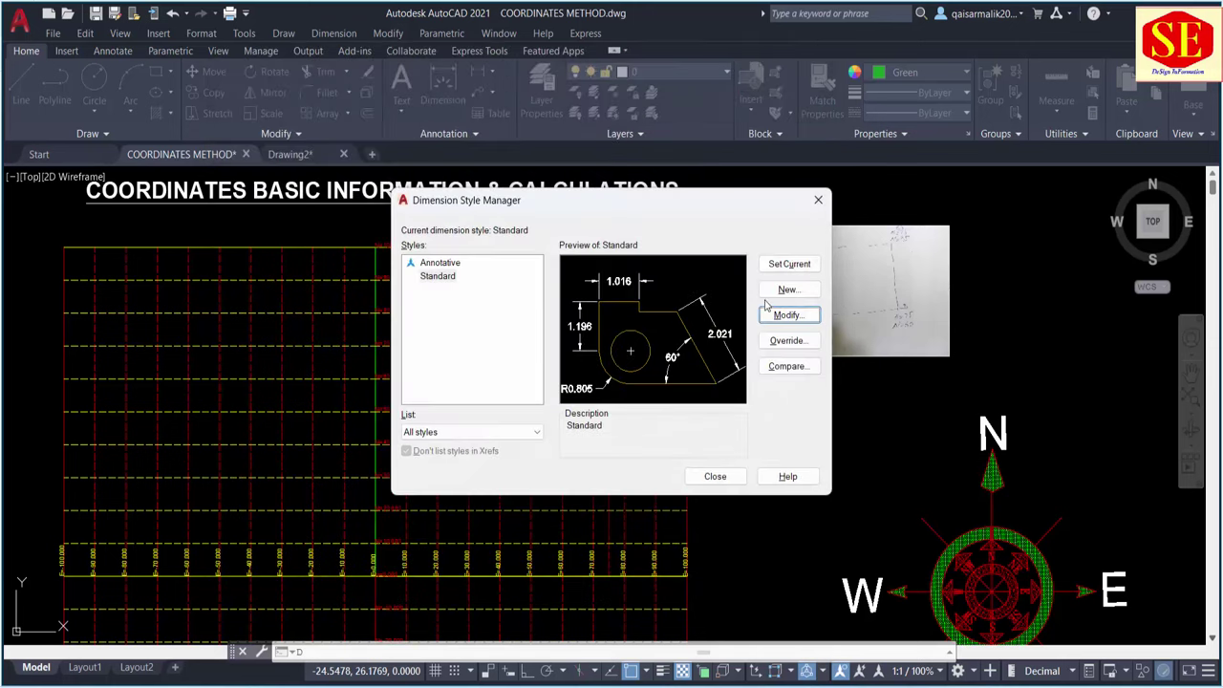
pyautogui.click(716, 475)
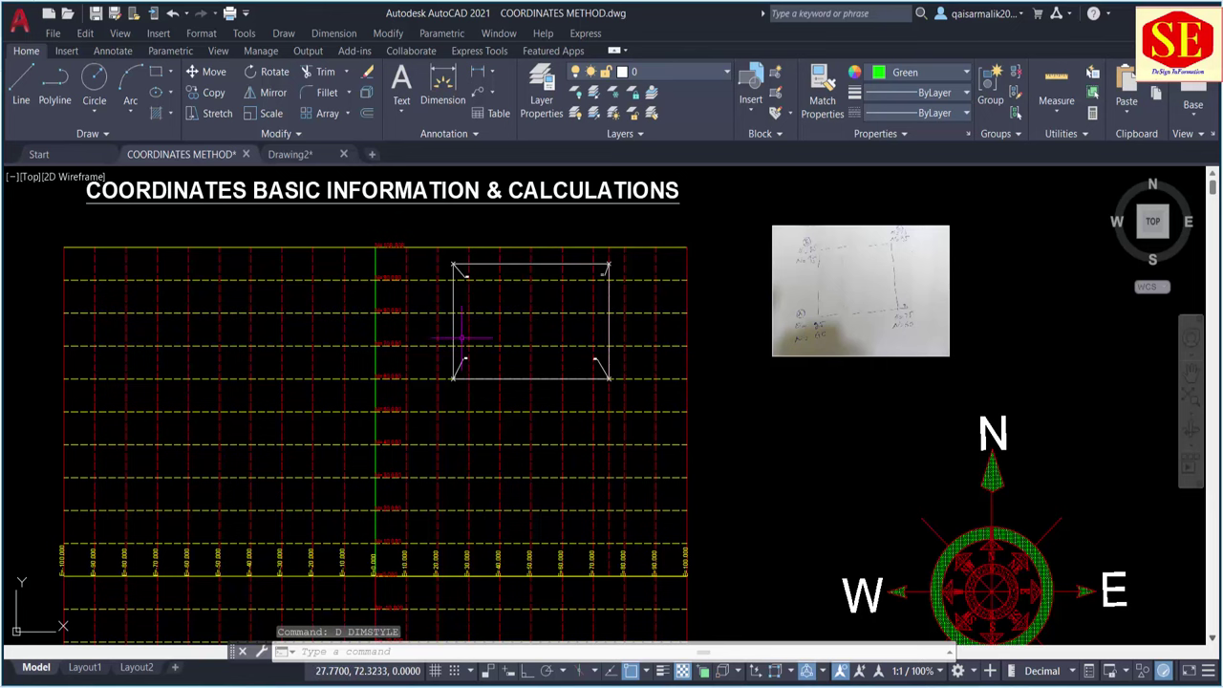
# Start a new polyline with PL, frame the plan, and move the command line up top.
pyautogui.scroll(4, 460, 275)
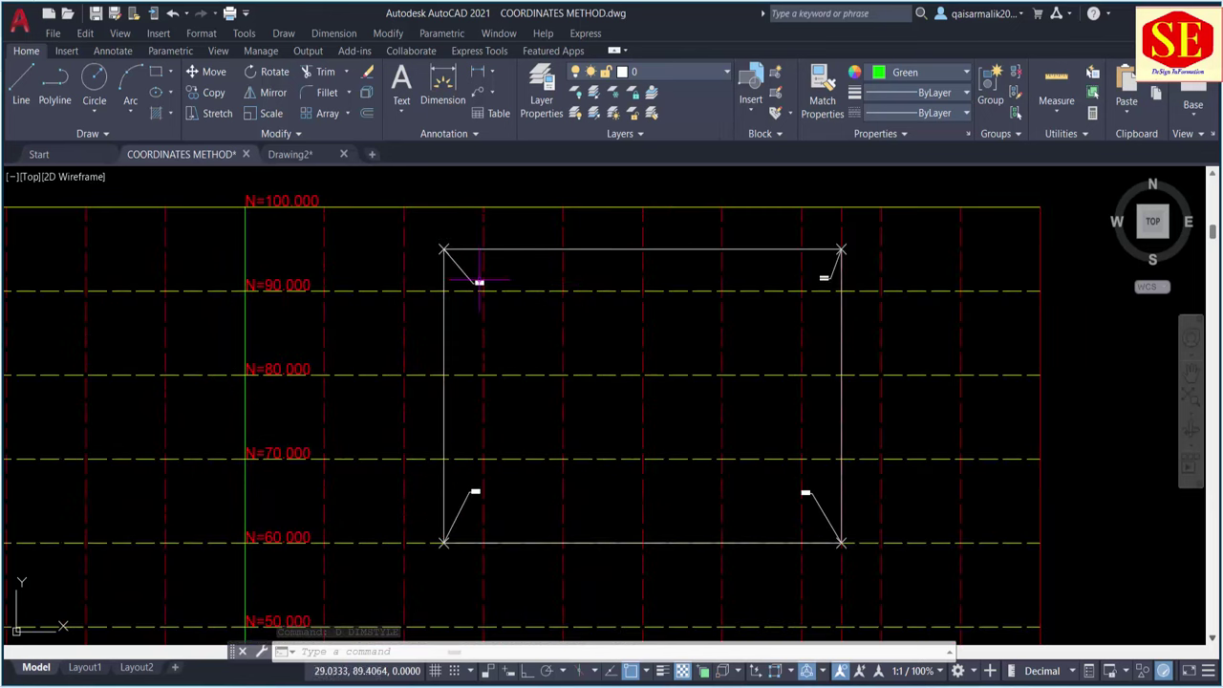
pyautogui.press('Escape')
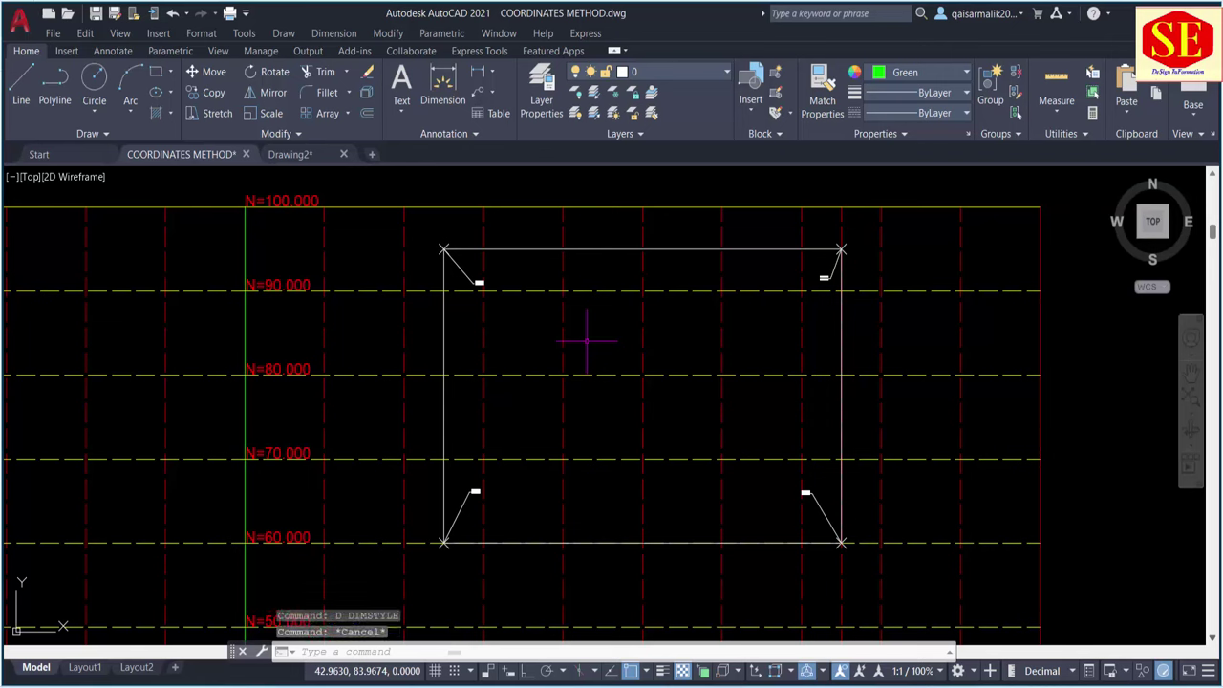
pyautogui.write('PL')
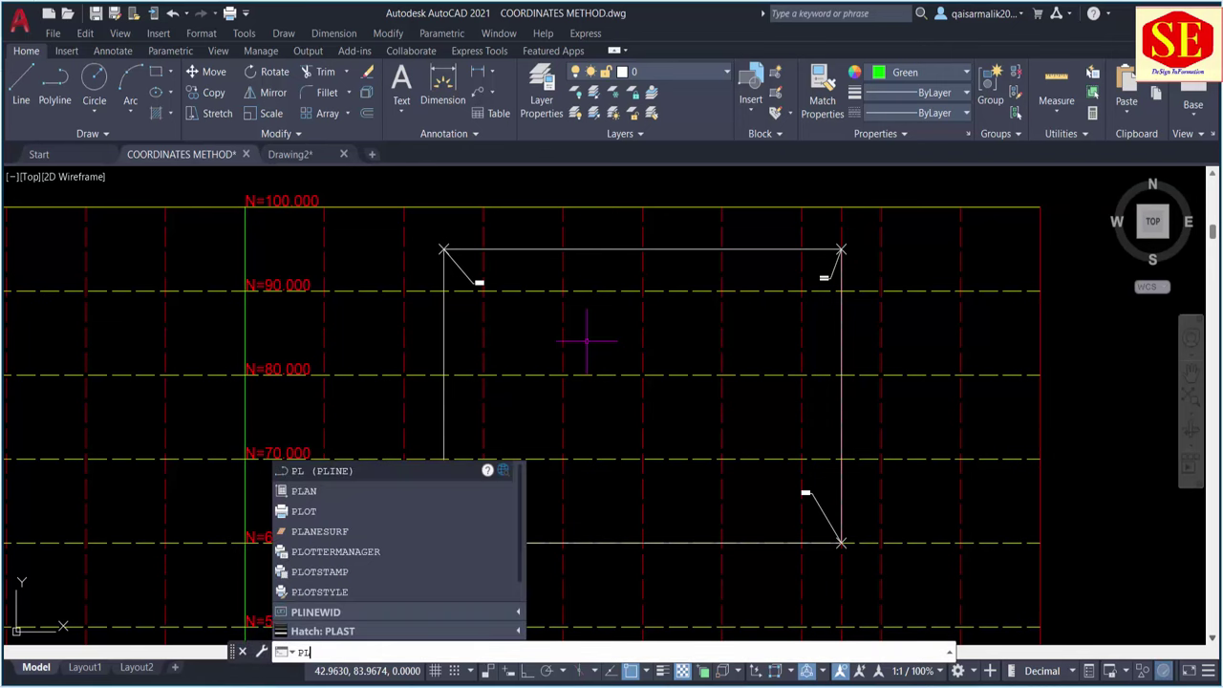
pyautogui.press('Return')
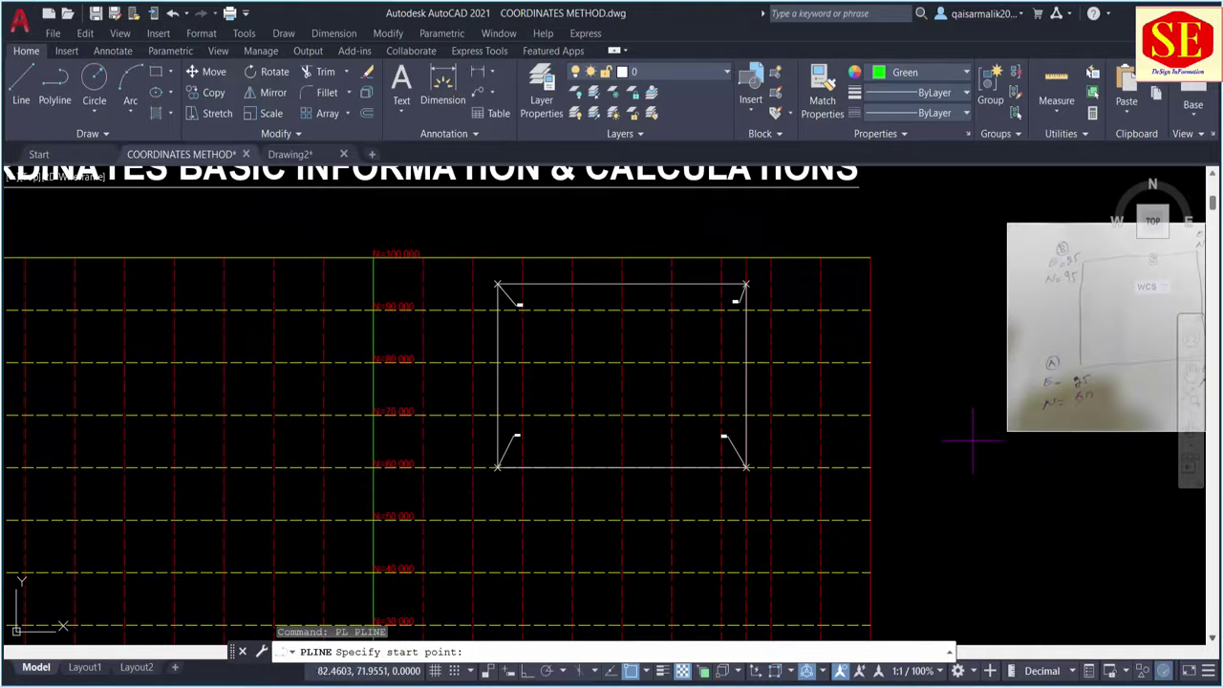
pyautogui.moveTo(900, 445); pyautogui.dragTo(624, 470, button='middle')
pyautogui.scroll(4, 659, 435)
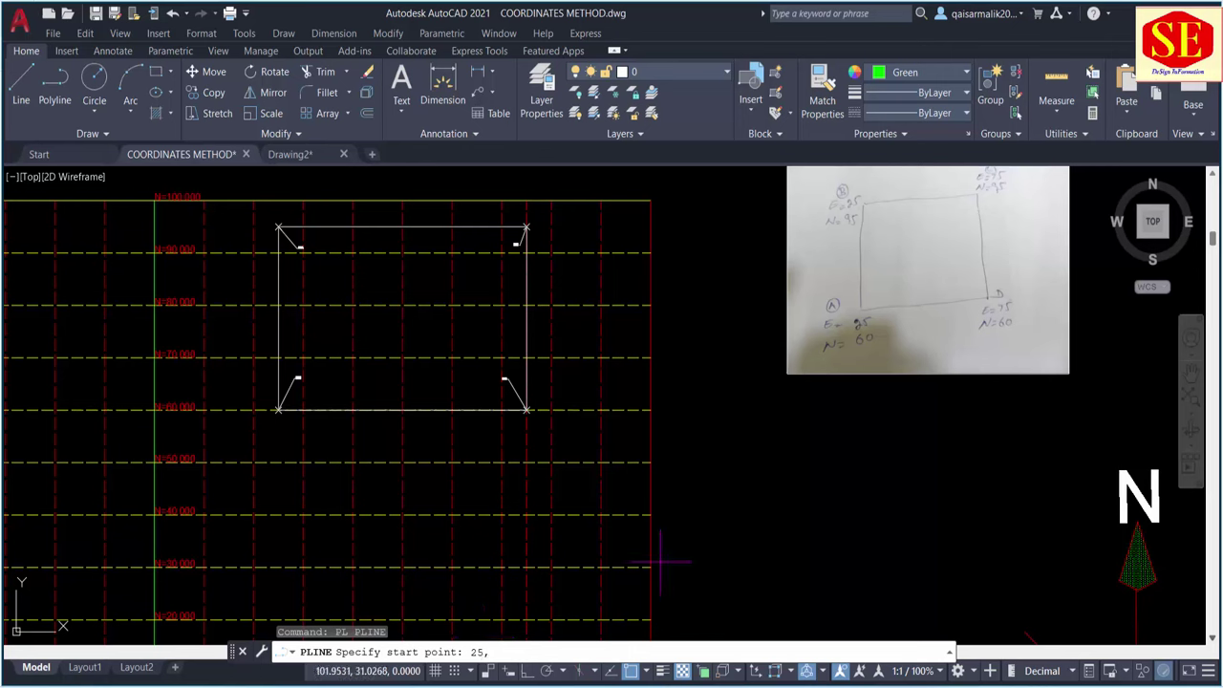
pyautogui.moveTo(237, 654)
pyautogui.mouseDown()
pyautogui.moveTo(232, 477)
pyautogui.moveTo(156, 153)
pyautogui.moveTo(161, 214)
pyautogui.mouseUp()
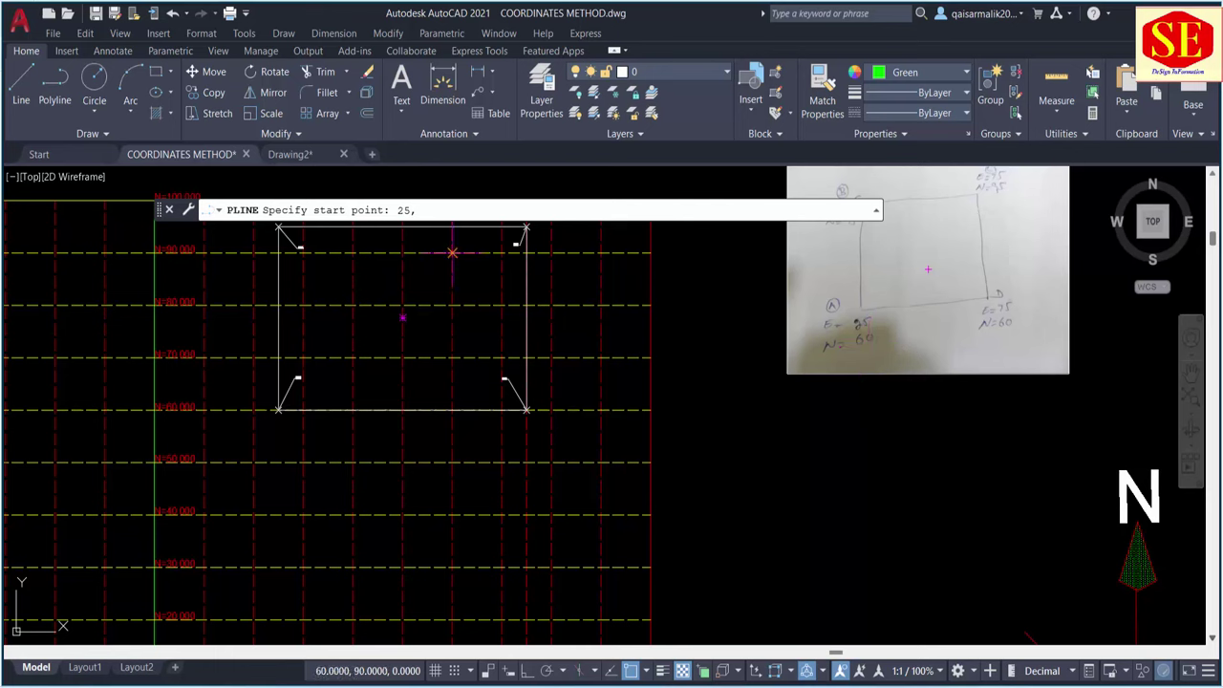
# Set the polyline's start point at 25,60.
pyautogui.write('60')
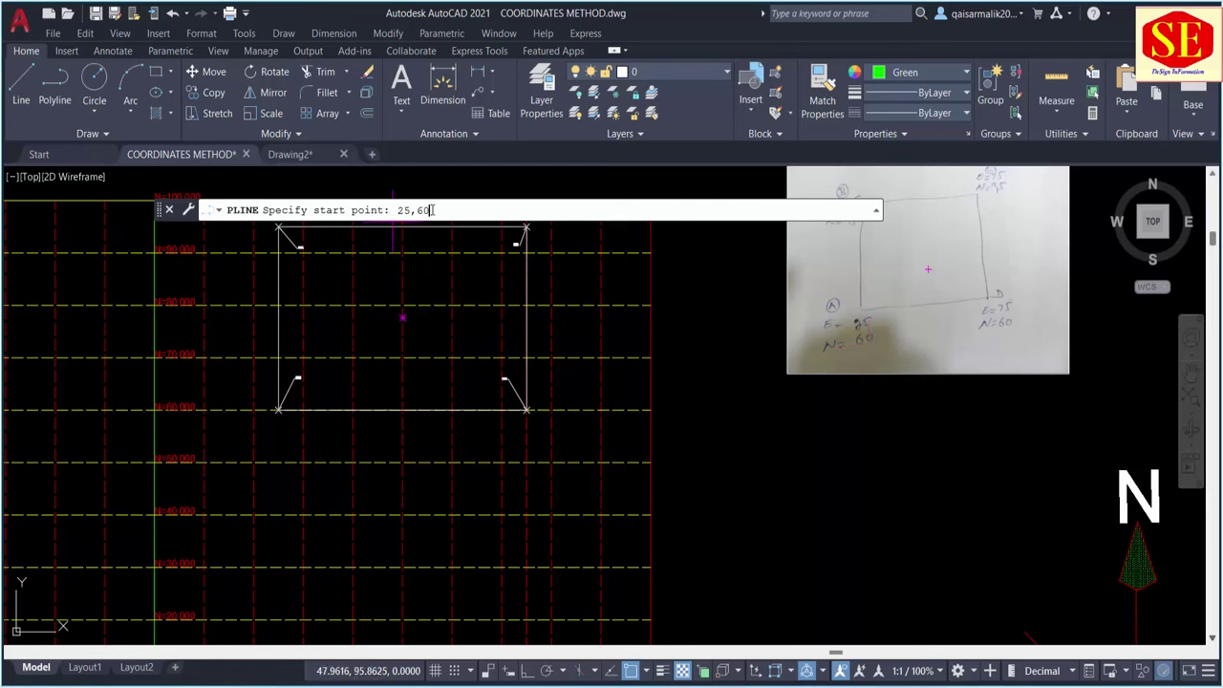
pyautogui.press('Return')
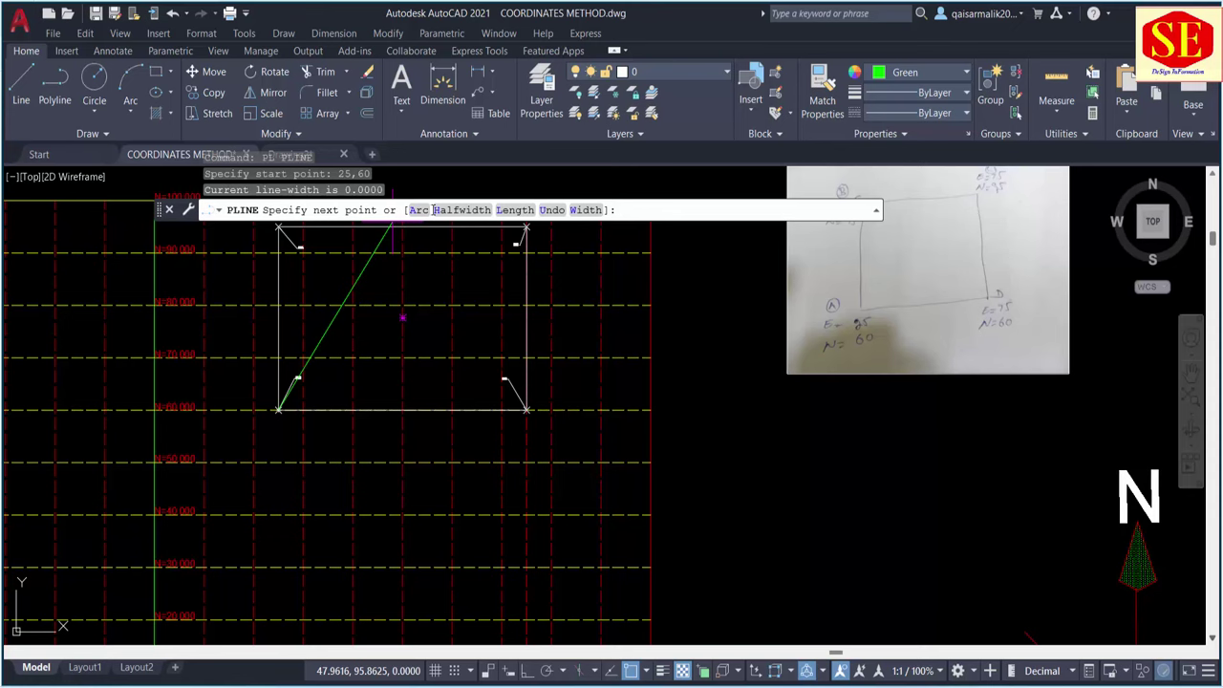
pyautogui.scroll(4, 191, 440)
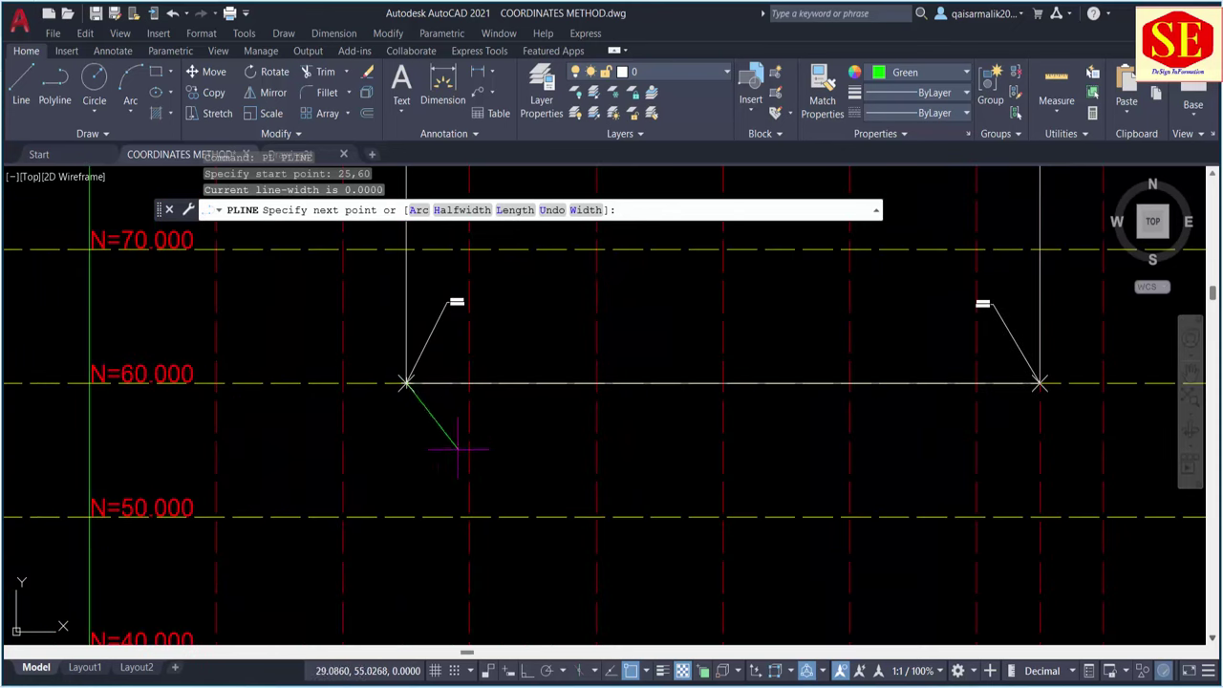
pyautogui.scroll(-4, 468, 458)
pyautogui.scroll(2, 473, 296)
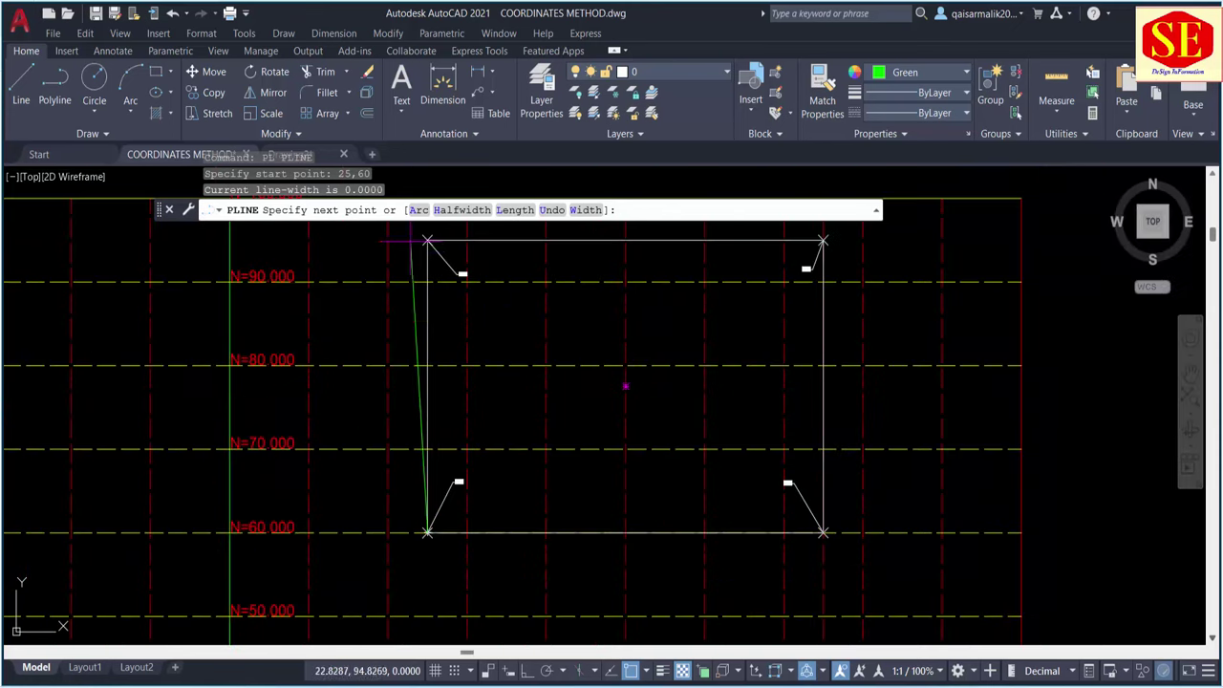
pyautogui.moveTo(410, 241); pyautogui.dragTo(415, 364, button='middle')
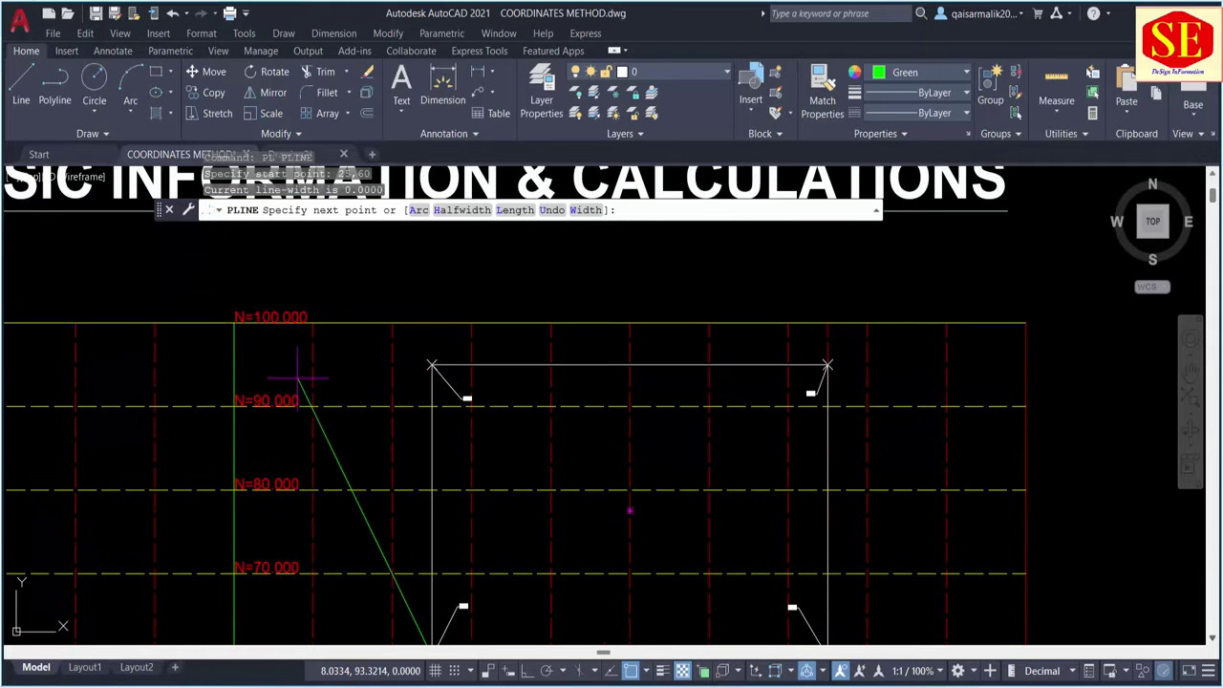
pyautogui.scroll(-2, 298, 377)
pyautogui.scroll(4, 968, 351)
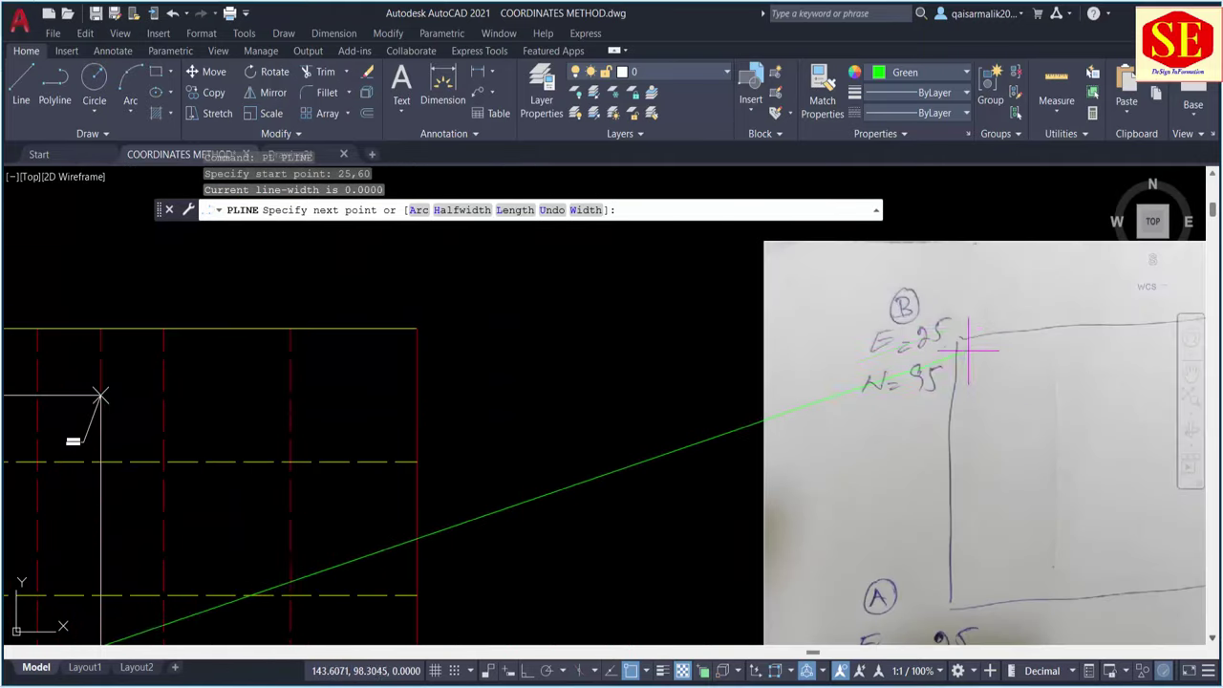
pyautogui.scroll(-4, 941, 401)
pyautogui.write('25,95')
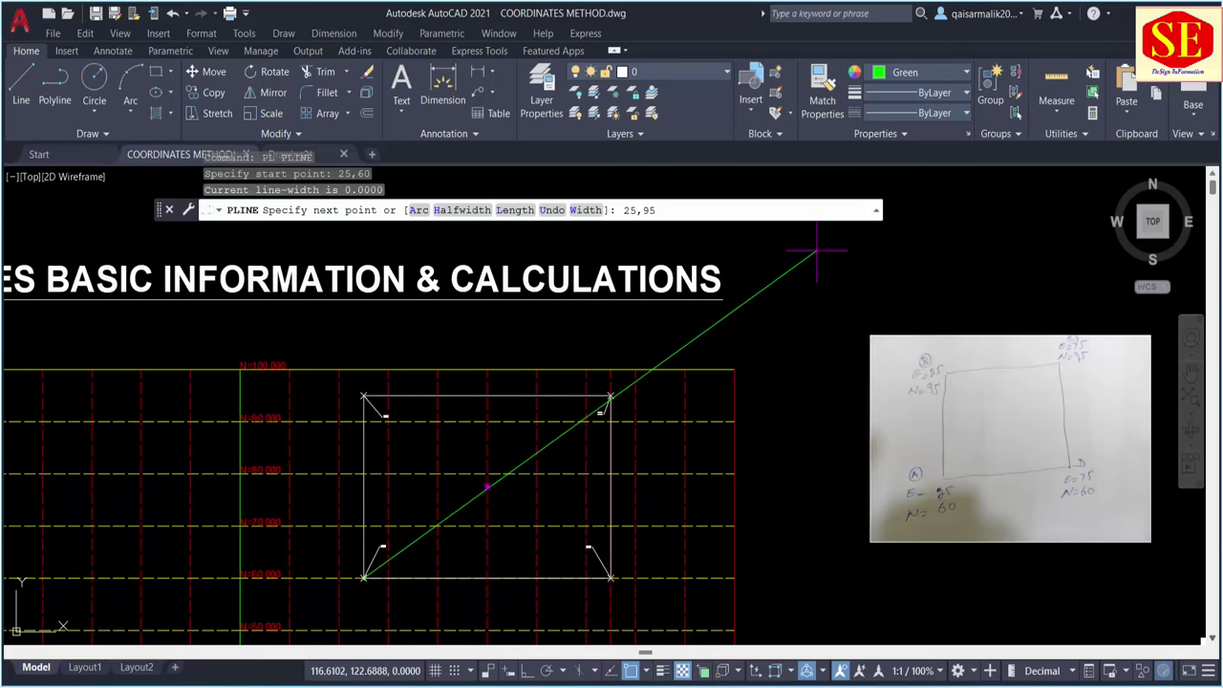
# Draw the first side straight up to 25,95.
pyautogui.press('Return')
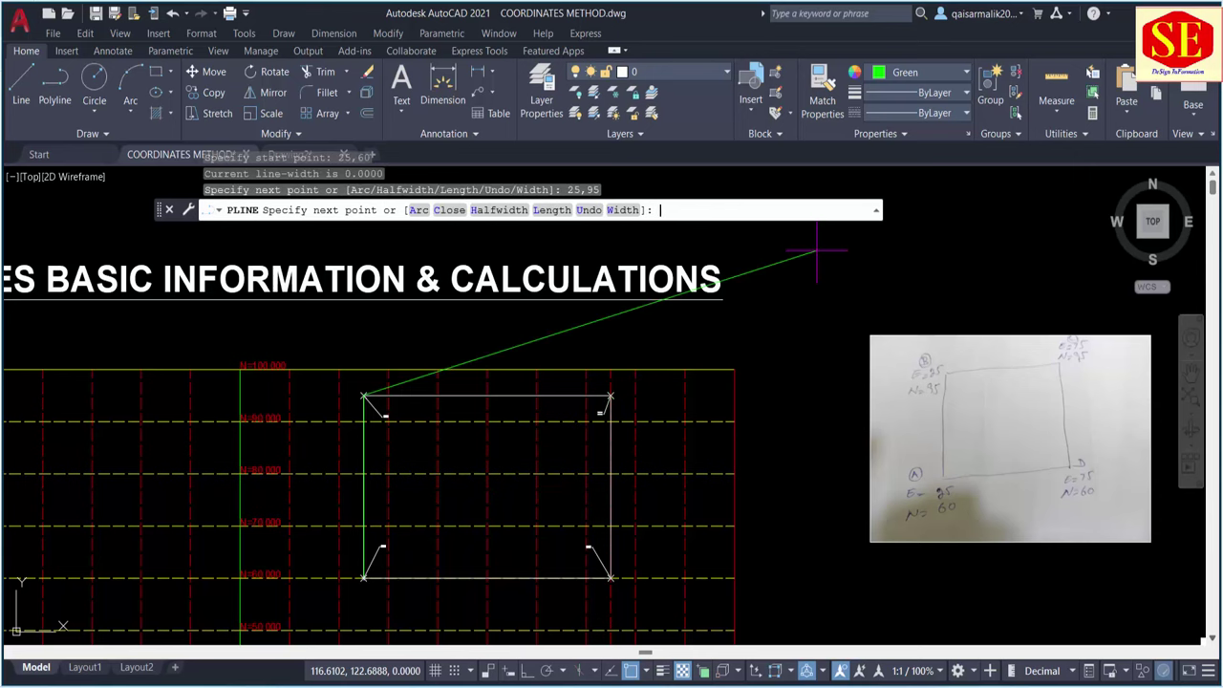
pyautogui.scroll(5, 324, 430)
pyautogui.scroll(1, 647, 286)
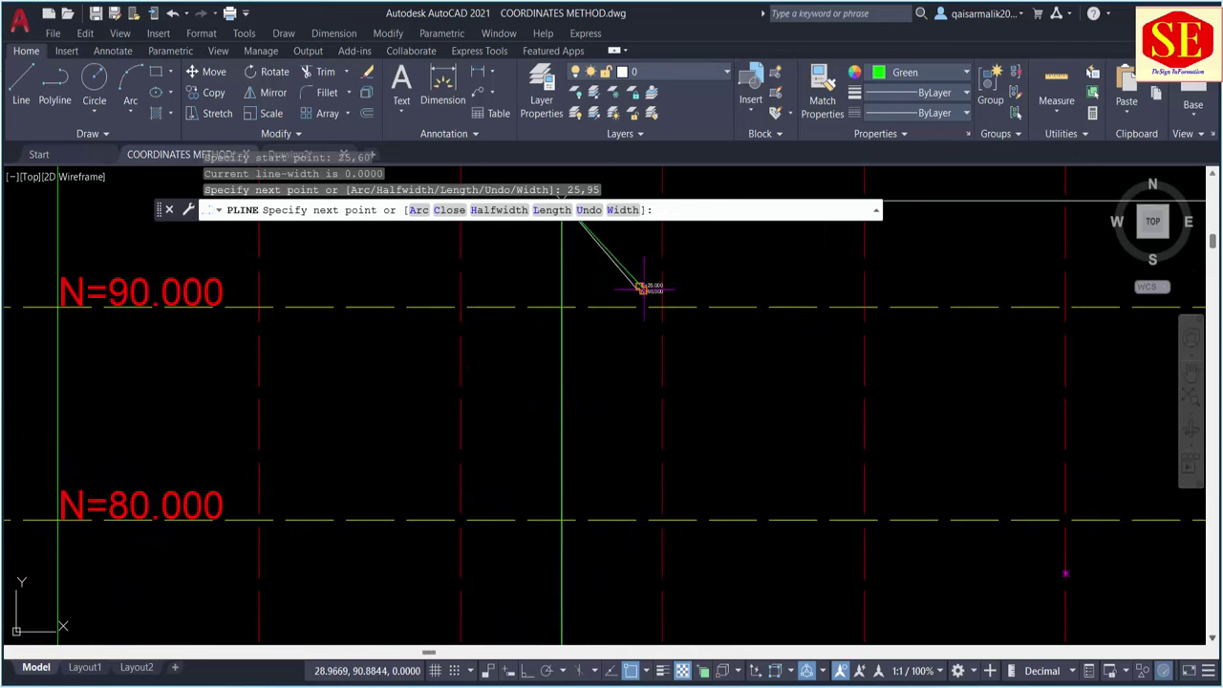
pyautogui.moveTo(646, 286); pyautogui.dragTo(509, 618, button='middle')
pyautogui.scroll(-3, 518, 546)
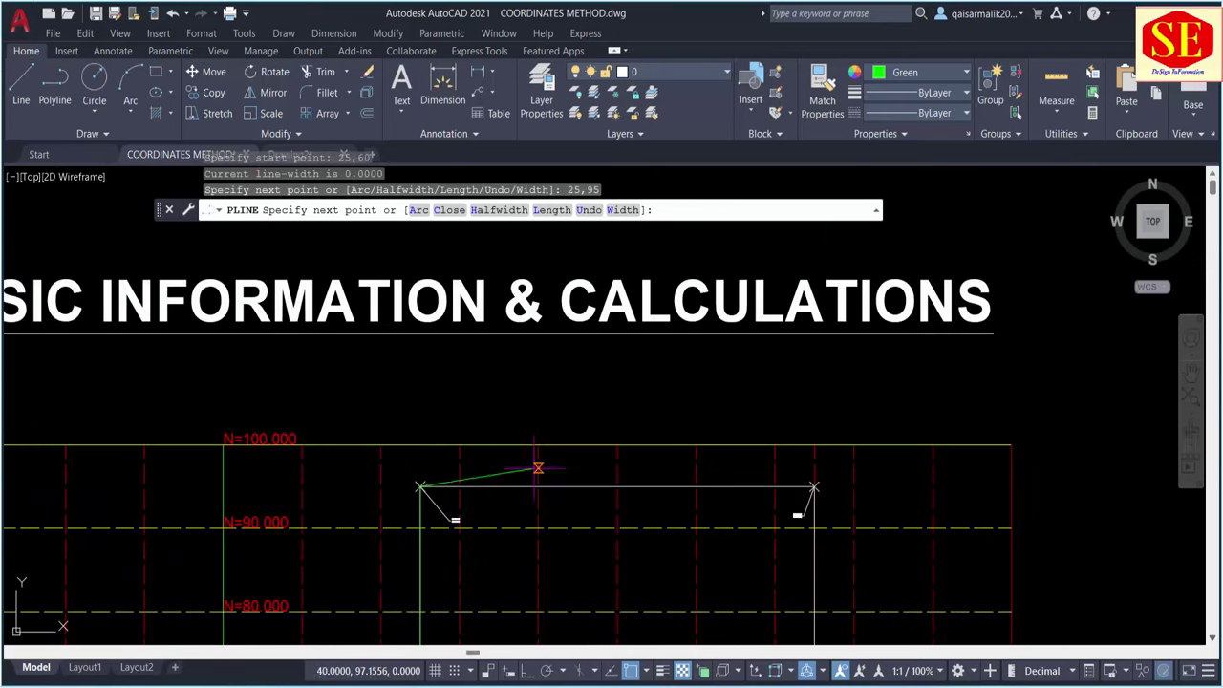
pyautogui.scroll(-2, 312, 432)
pyautogui.write('75,95')
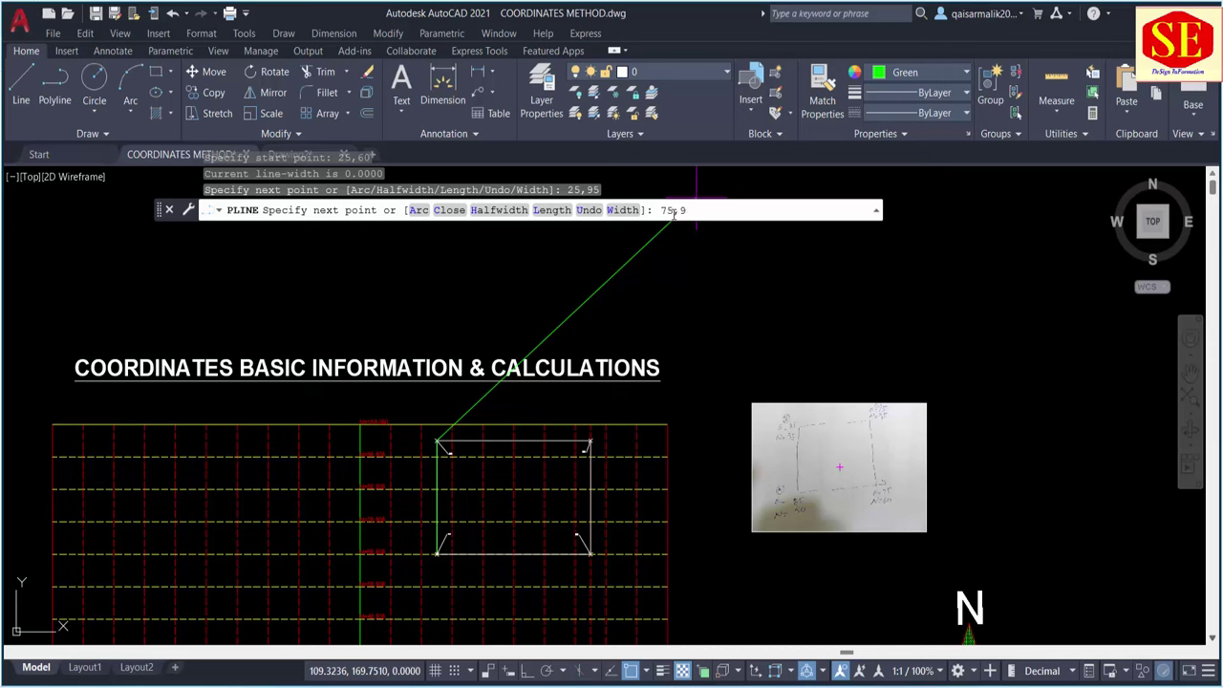
# Add corners 75,95 and 75,60, then close the polyline back to 25,60.
pyautogui.press('Return')
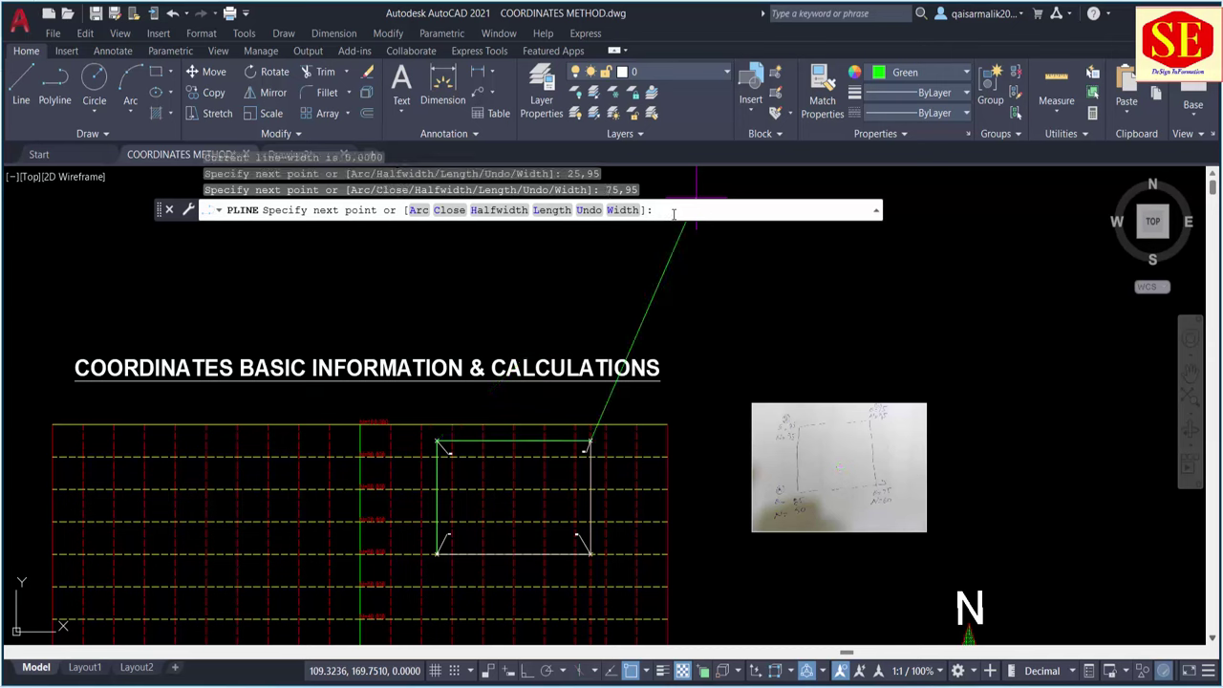
pyautogui.scroll(4, 884, 499)
pyautogui.write('75,6')
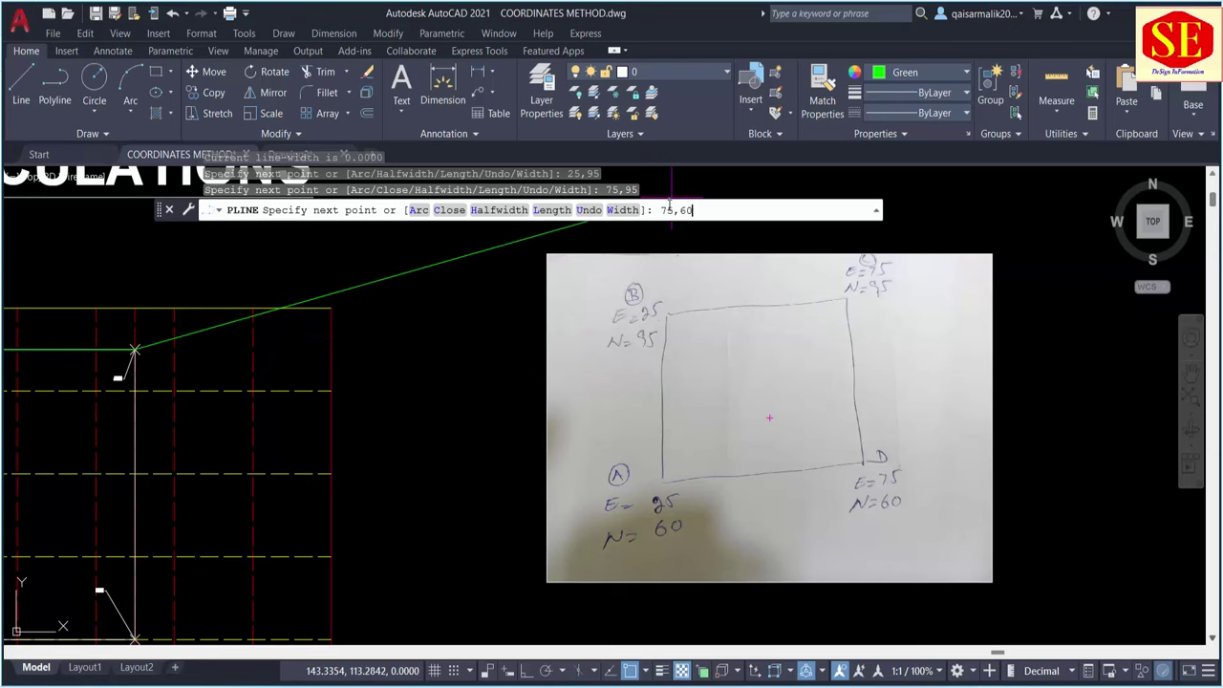
pyautogui.press('Return')
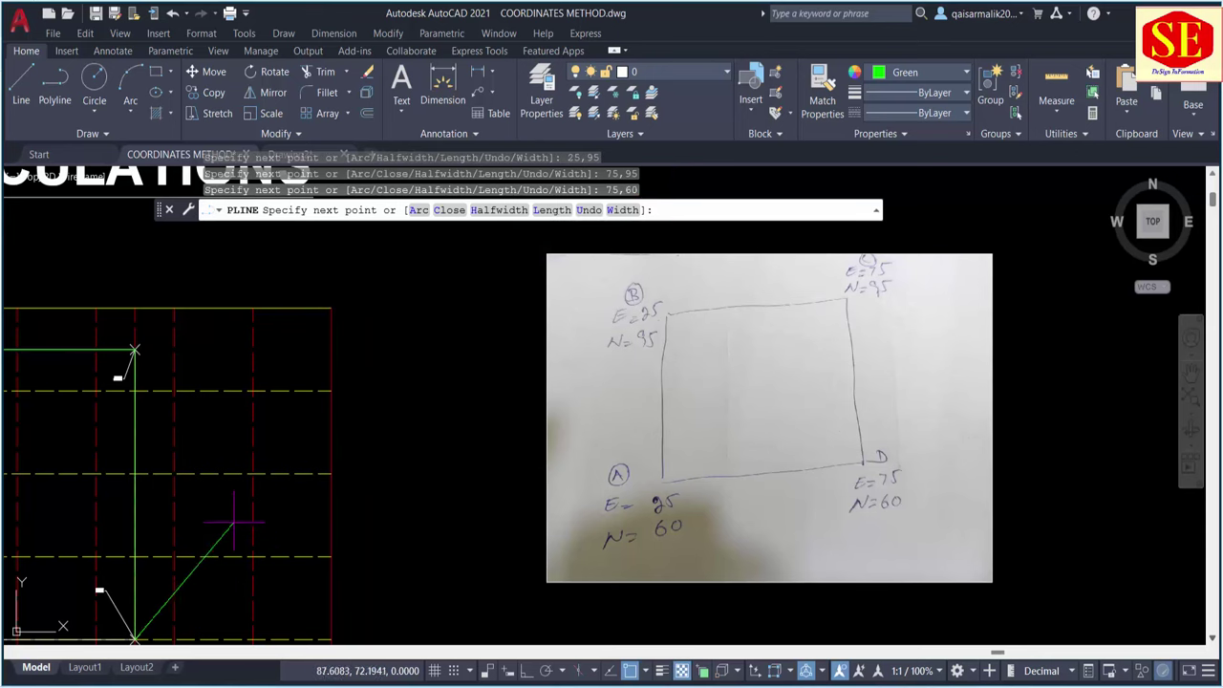
pyautogui.scroll(-5, 284, 551)
pyautogui.moveTo(284, 551); pyautogui.dragTo(537, 456, button='middle')
pyautogui.scroll(3, 526, 465)
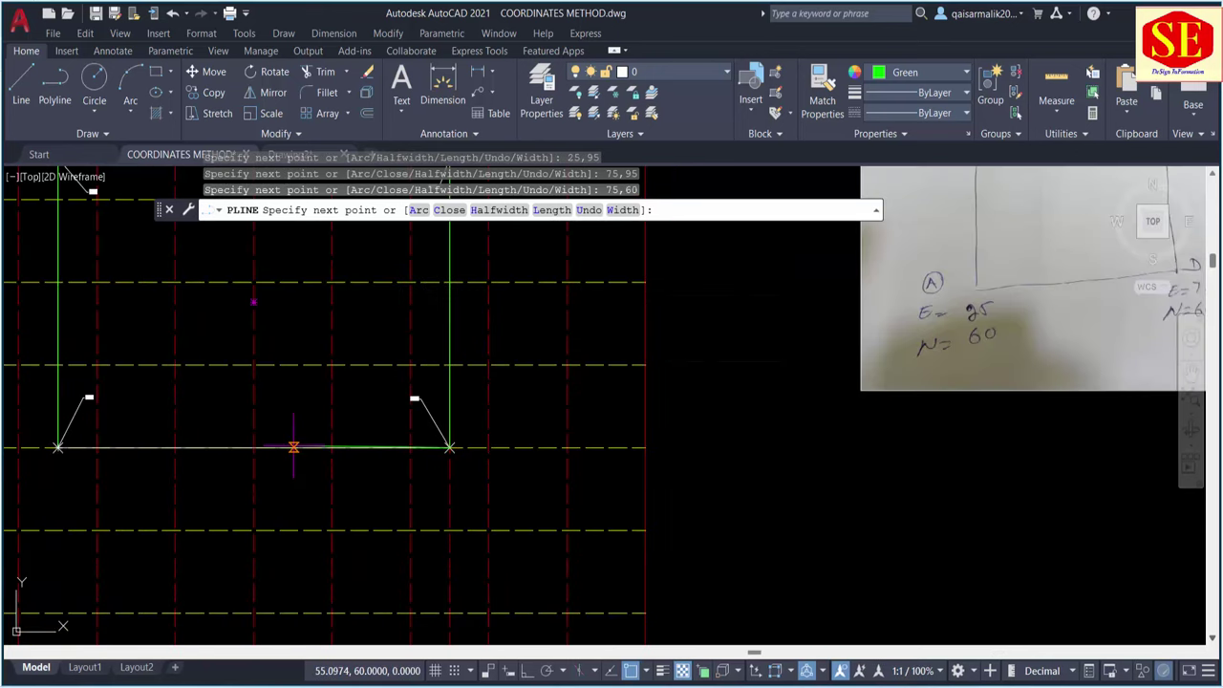
pyautogui.write('c')
pyautogui.press('Return')
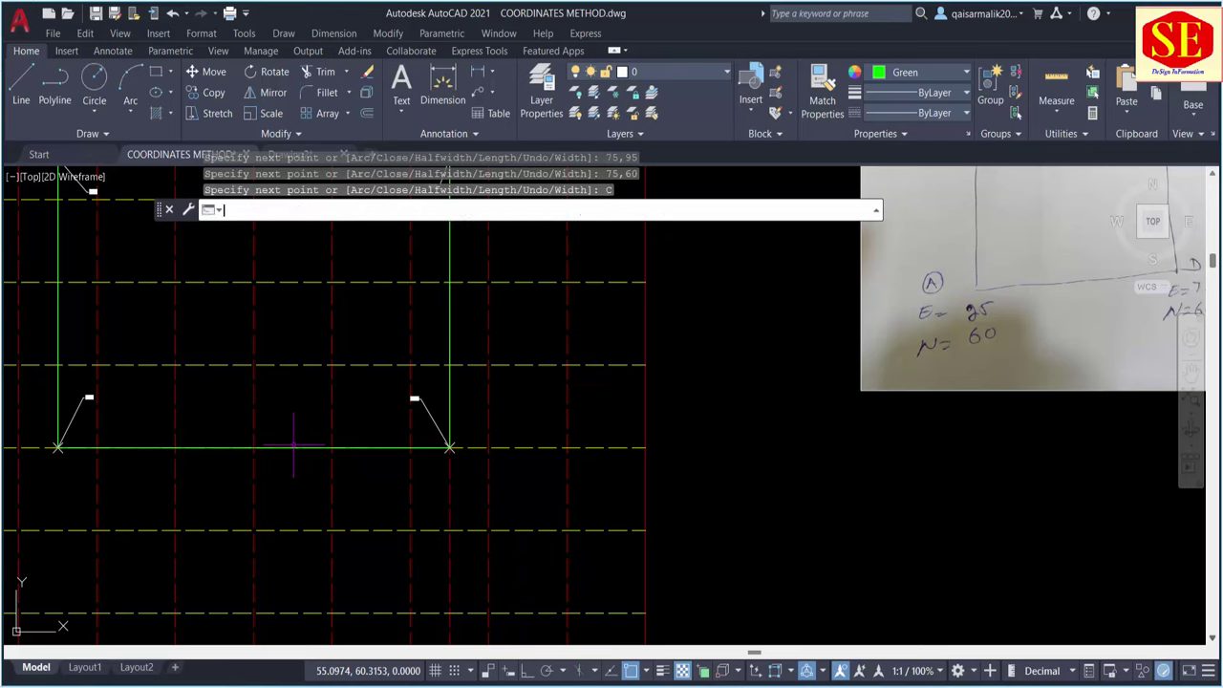
# Select the closed rectangle to check it, clear the selection, and pan to N=100.000.
pyautogui.moveTo(95, 442); pyautogui.dragTo(440, 502, button='middle')
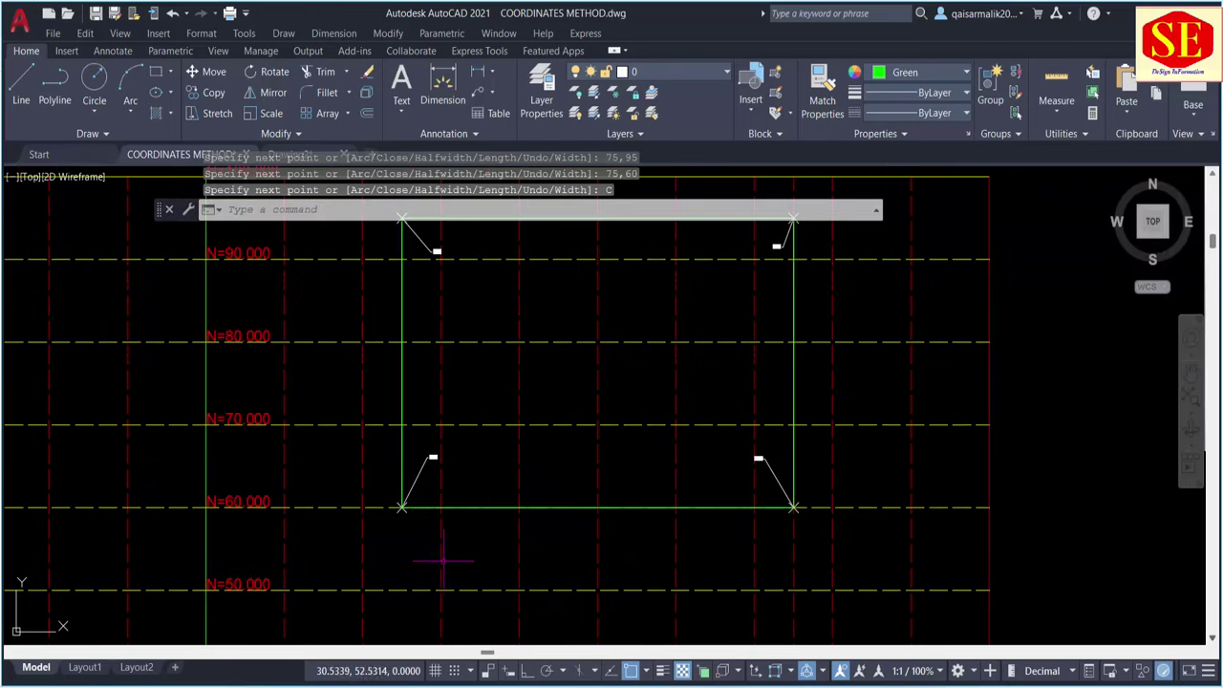
pyautogui.click(536, 507)
pyautogui.press('Escape')
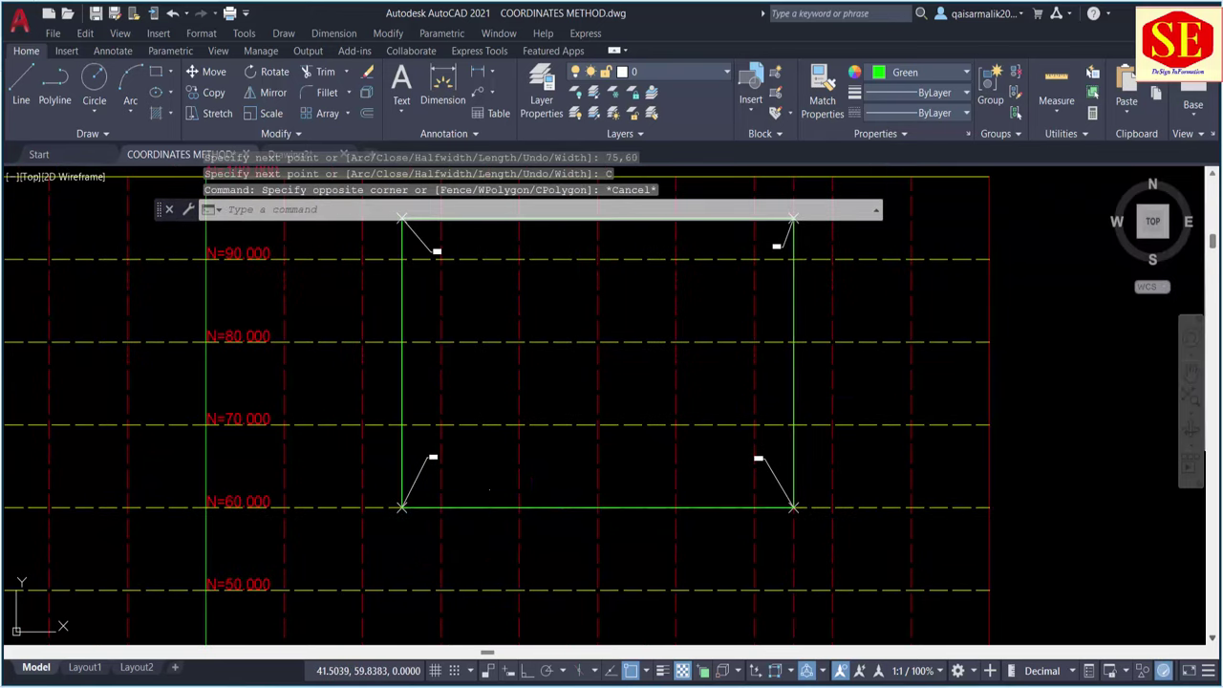
pyautogui.click(531, 506)
pyautogui.press('Escape')
pyautogui.scroll(-2, 531, 506)
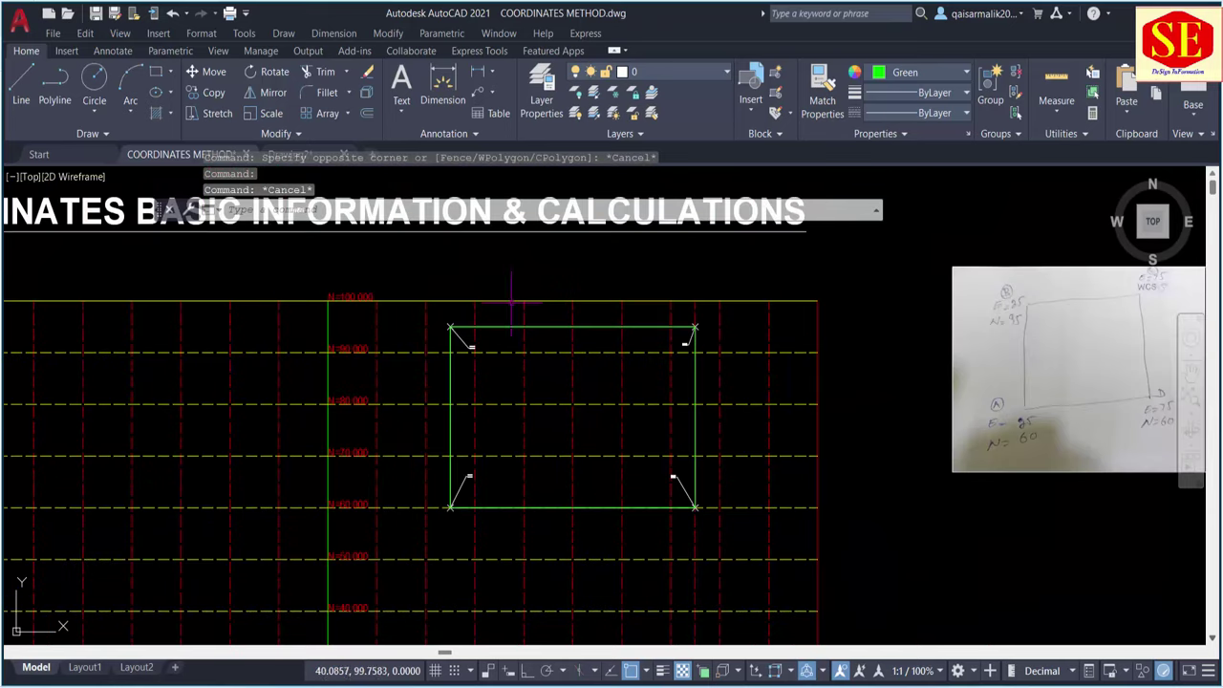
pyautogui.scroll(4, 447, 392)
pyautogui.moveTo(465, 335); pyautogui.dragTo(478, 509, button='middle')
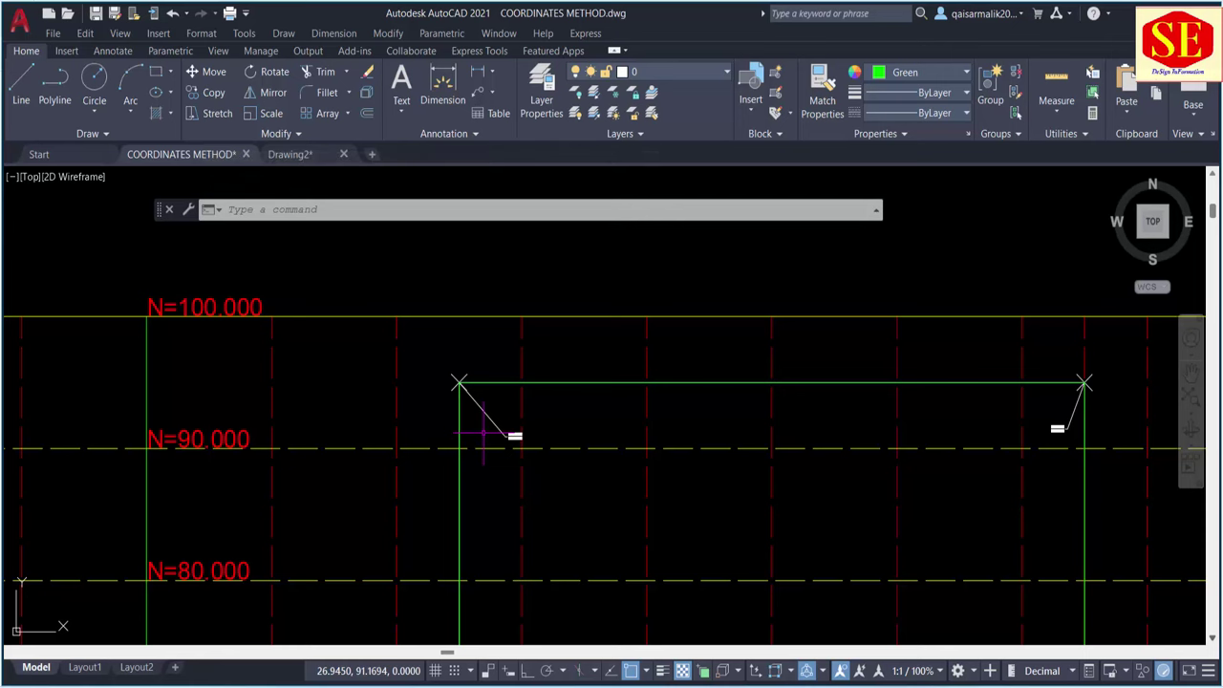
# Reopen the Dimension Style Manager with the D command.
pyautogui.scroll(-2, 484, 436)
pyautogui.scroll(-2, 478, 439)
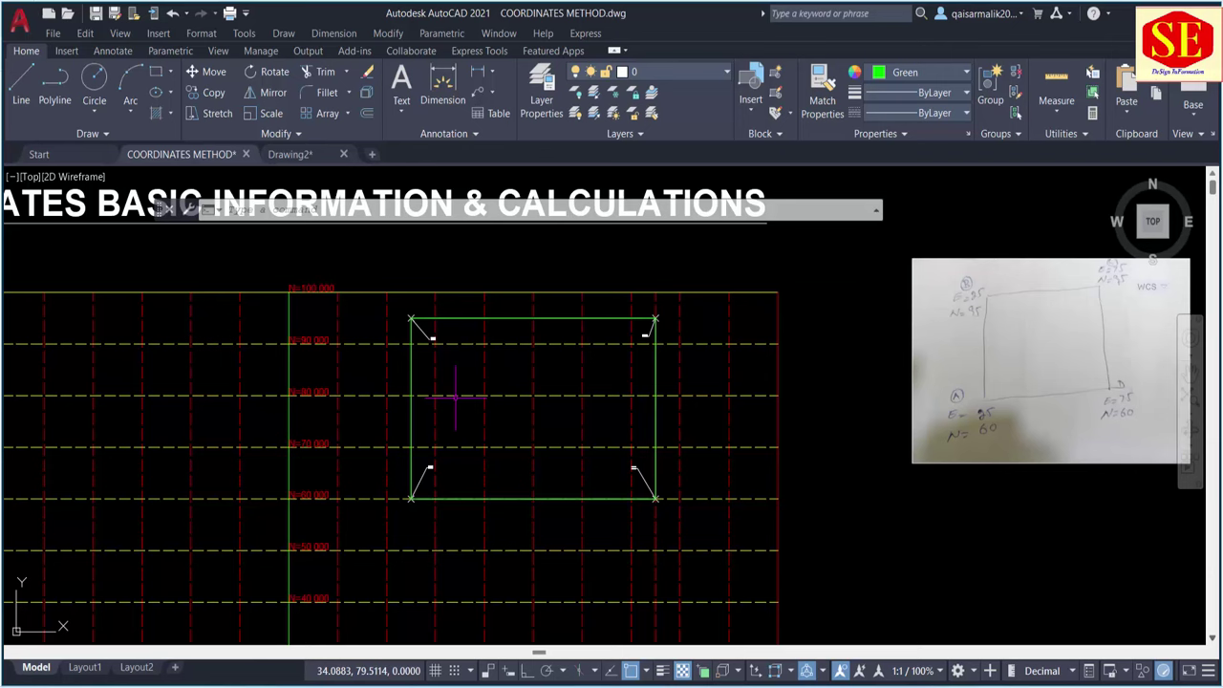
pyautogui.press('Escape')
pyautogui.press('Escape')
pyautogui.write('D')
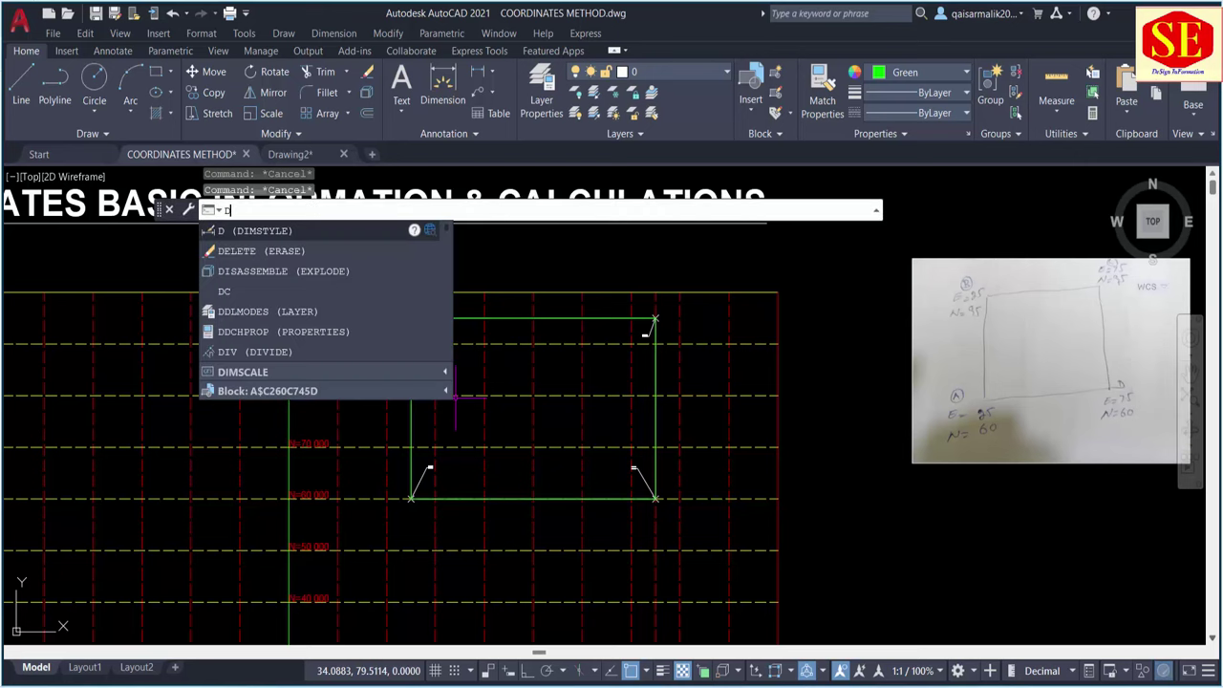
pyautogui.press('Return')
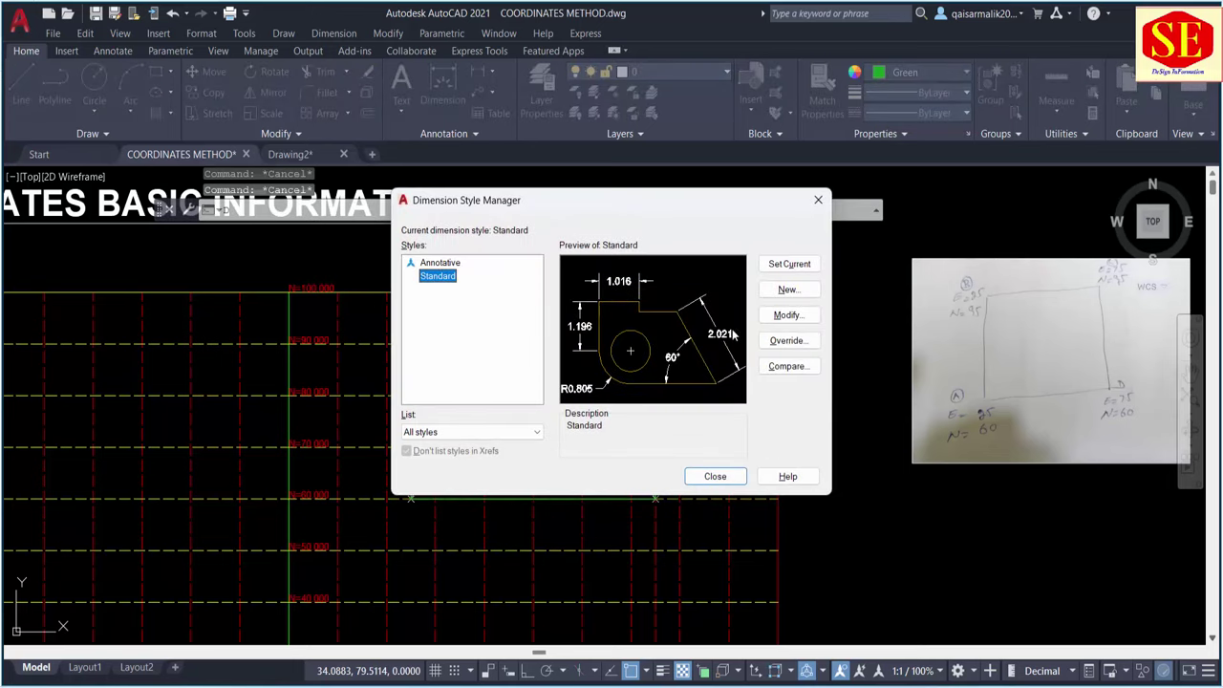
# Confirm Standard still uses Decimal units at 0.000 precision and close the style manager.
pyautogui.click(788, 315)
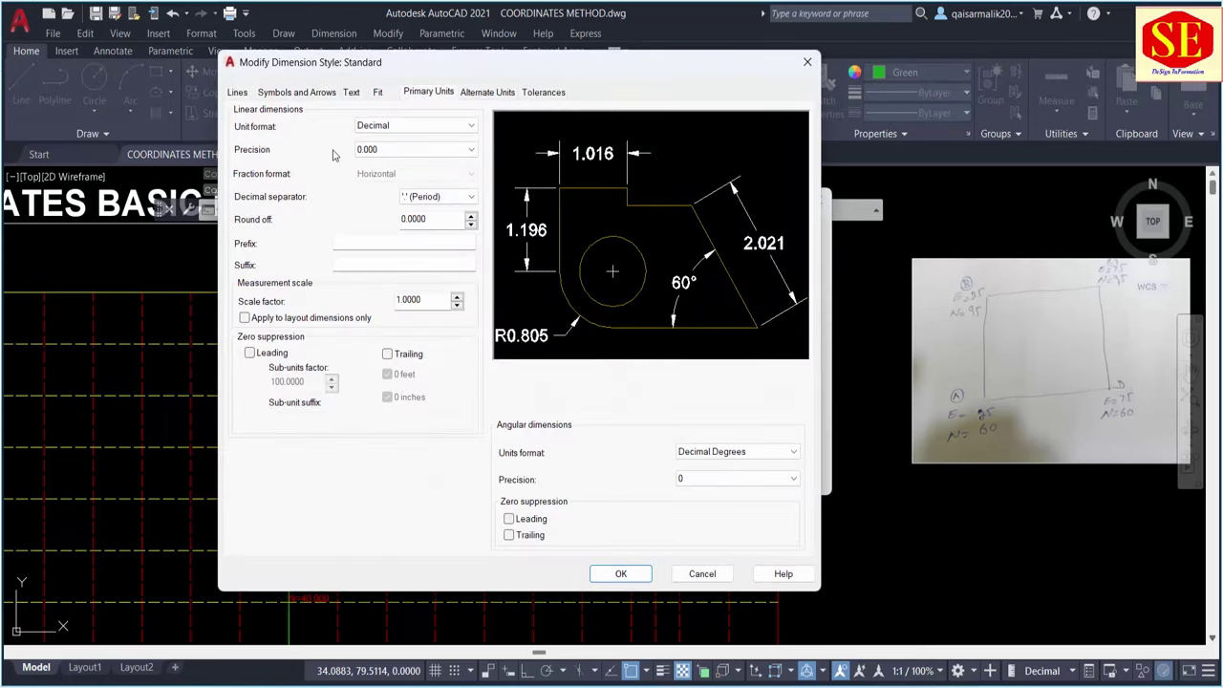
pyautogui.click(397, 127)
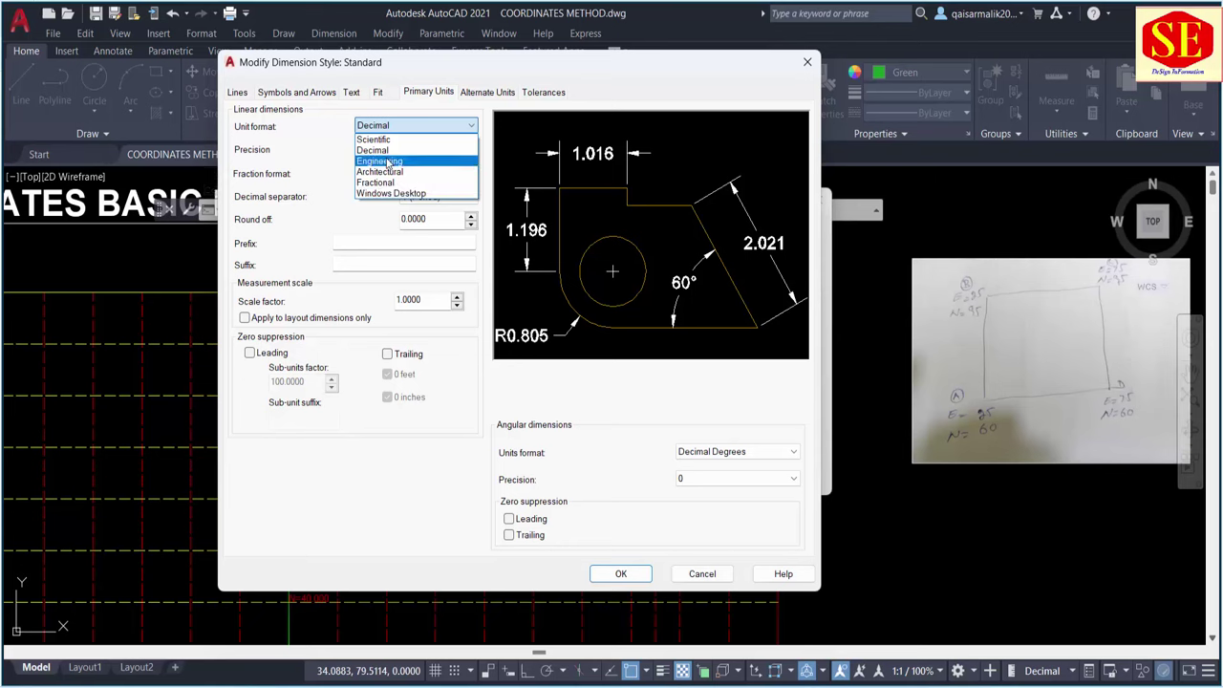
pyautogui.click(374, 150)
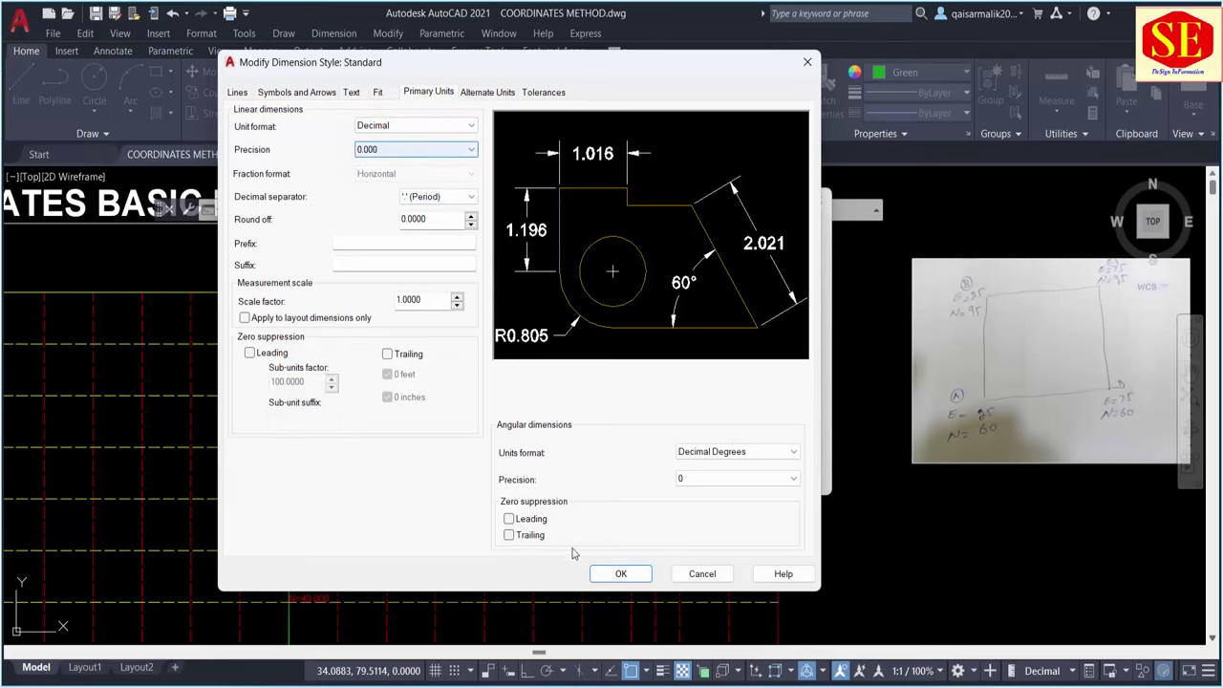
pyautogui.click(616, 578)
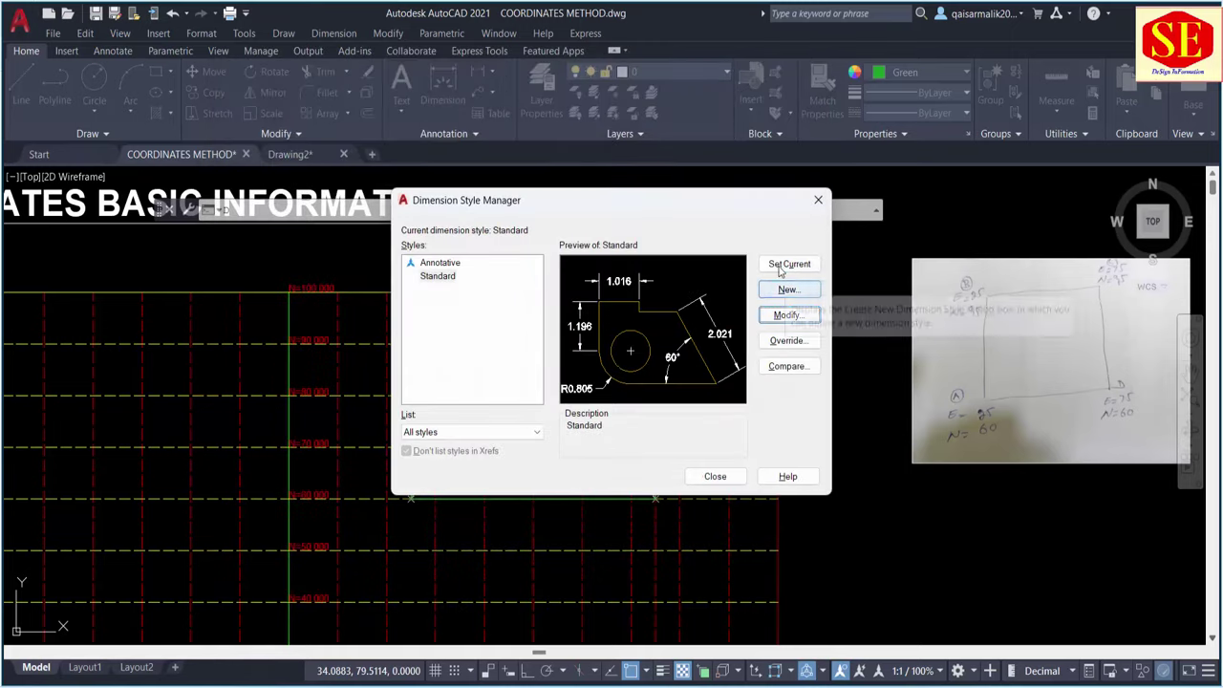
pyautogui.click(712, 476)
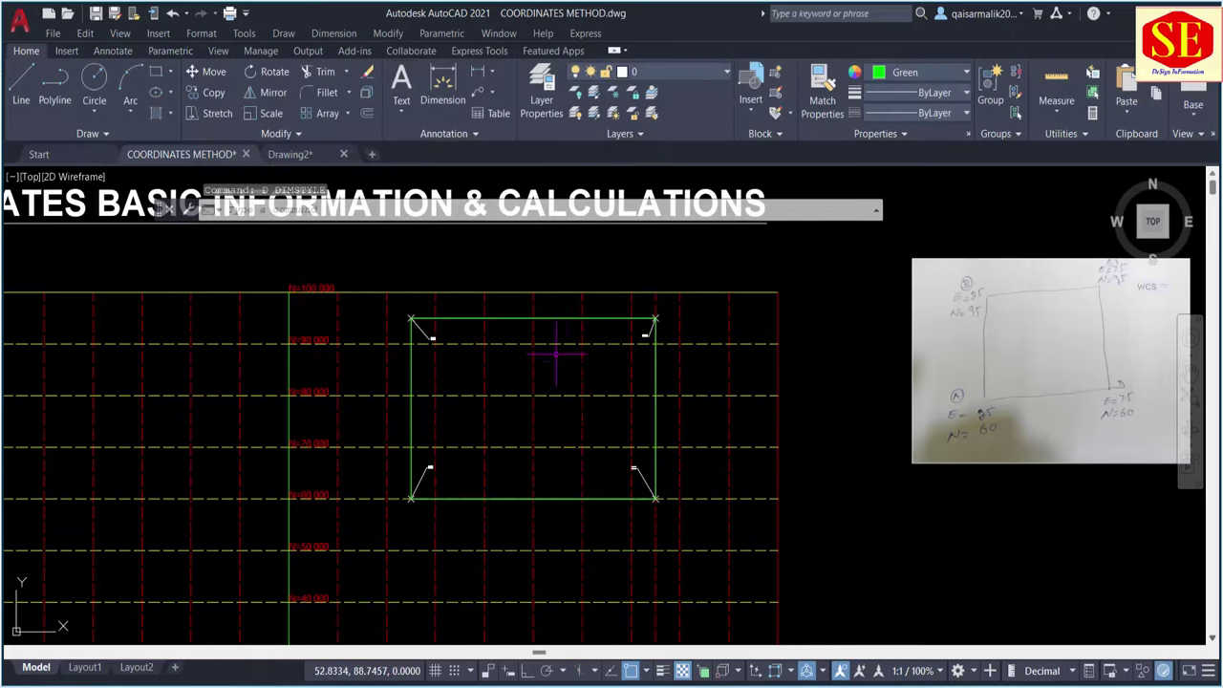
pyautogui.scroll(2, 581, 365)
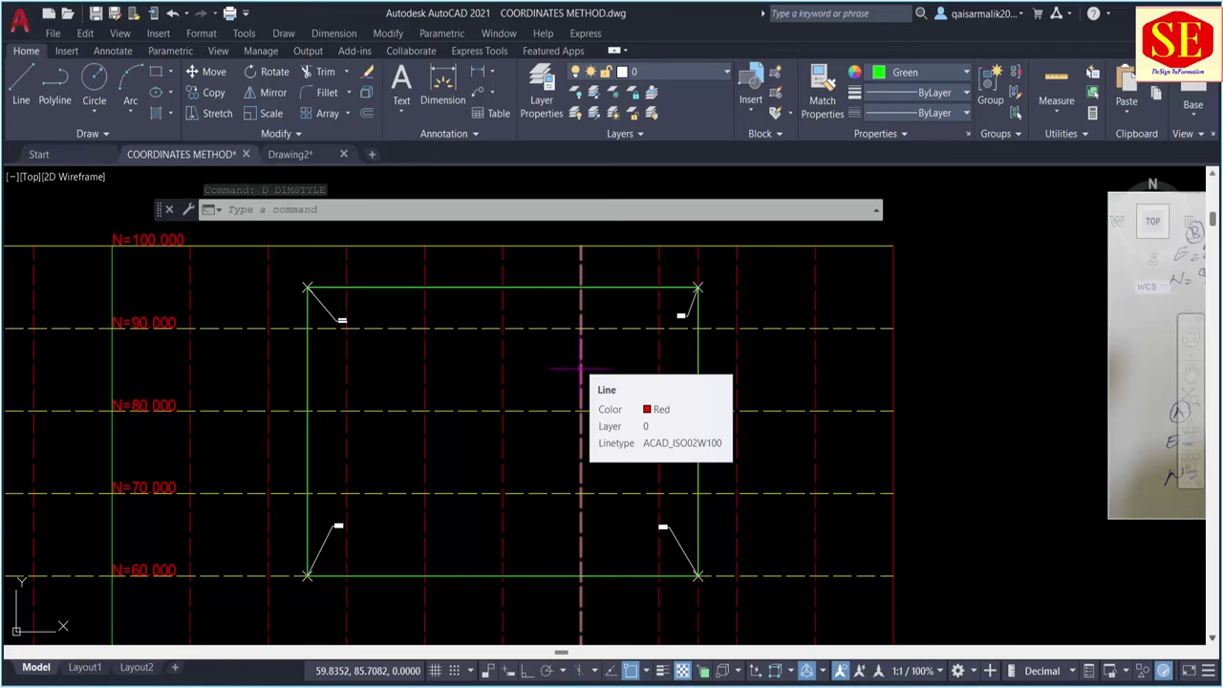
pyautogui.scroll(-2, 485, 312)
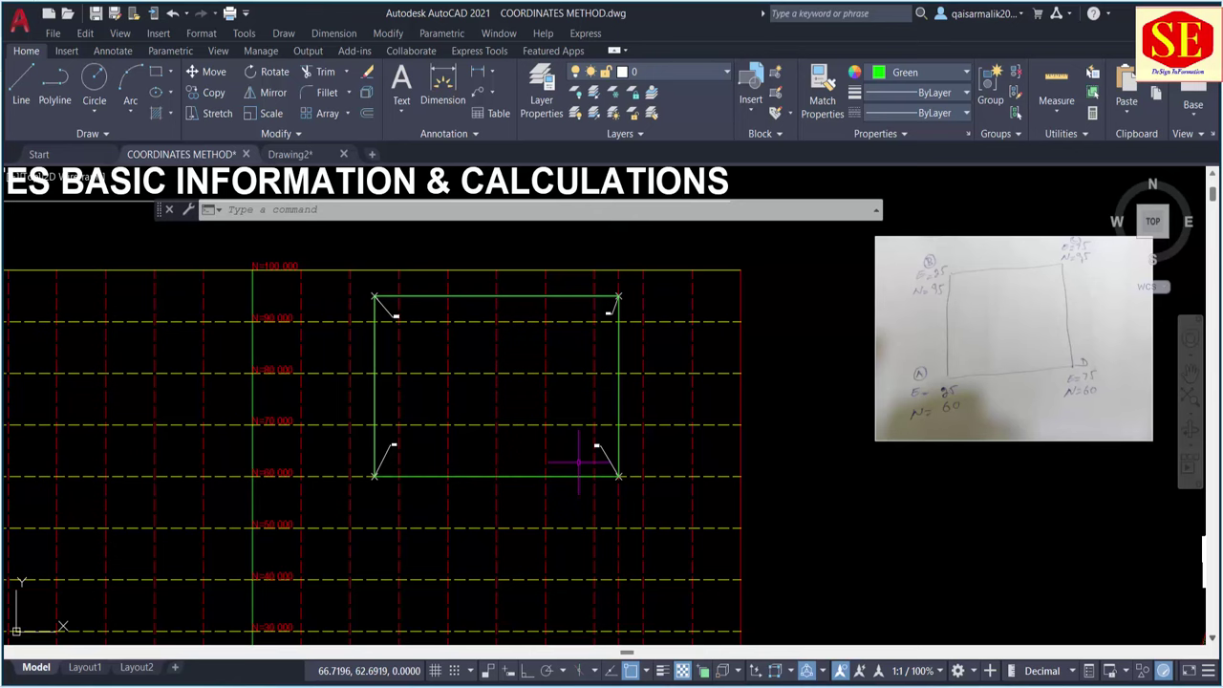
pyautogui.scroll(2, 302, 468)
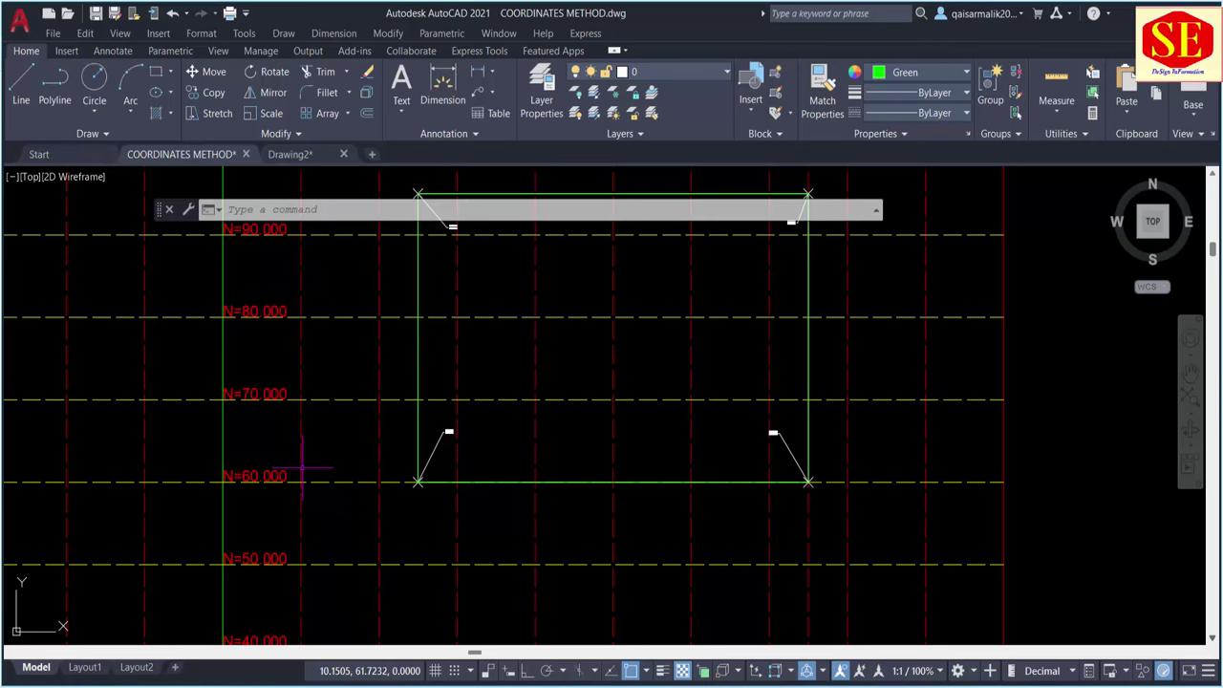
pyautogui.press('Escape')
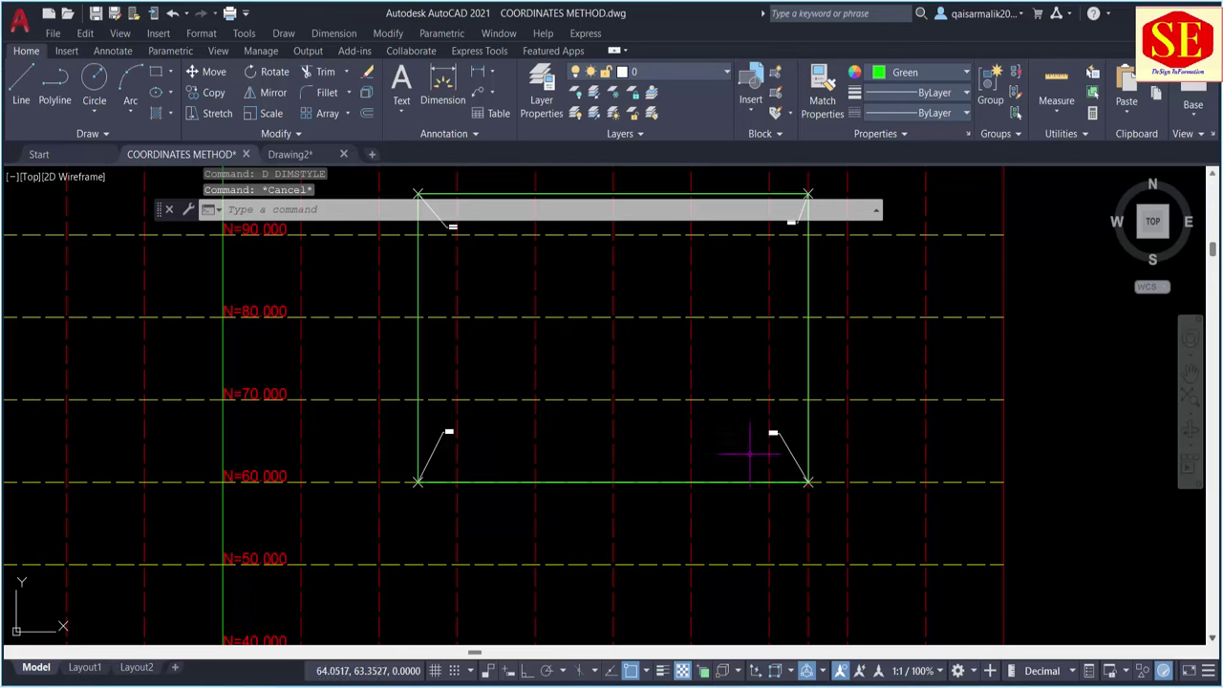
pyautogui.moveTo(644, 352); pyautogui.dragTo(644, 498, button='middle')
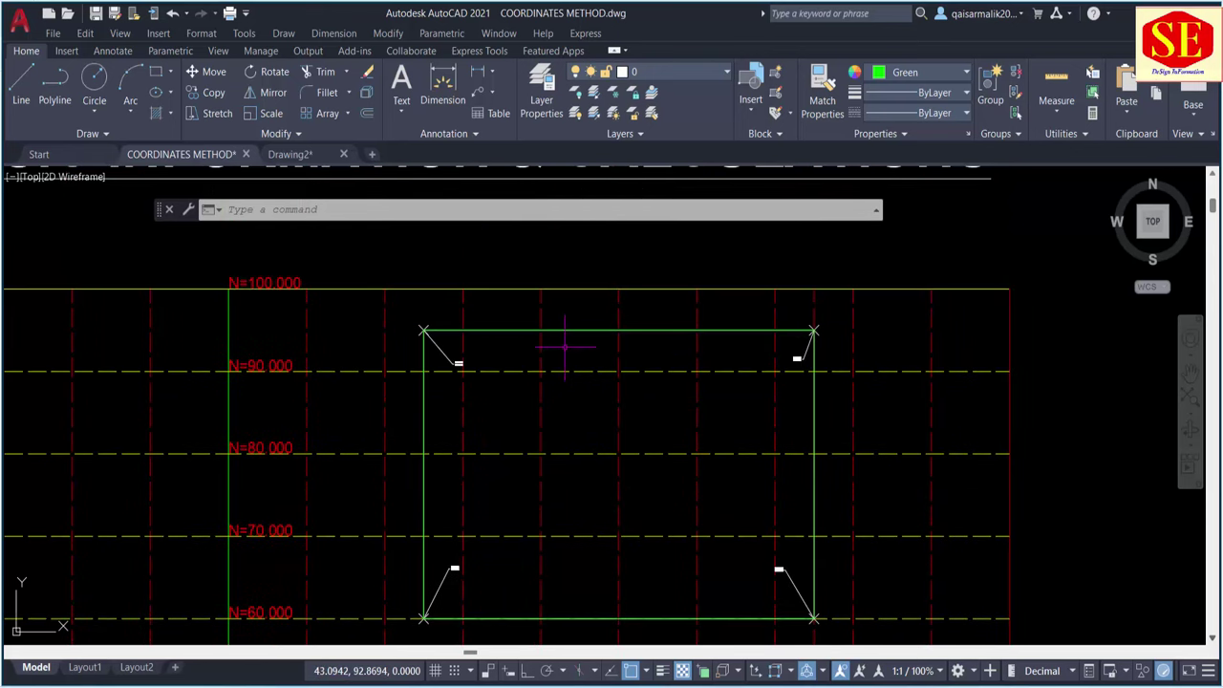
pyautogui.scroll(-2, 592, 430)
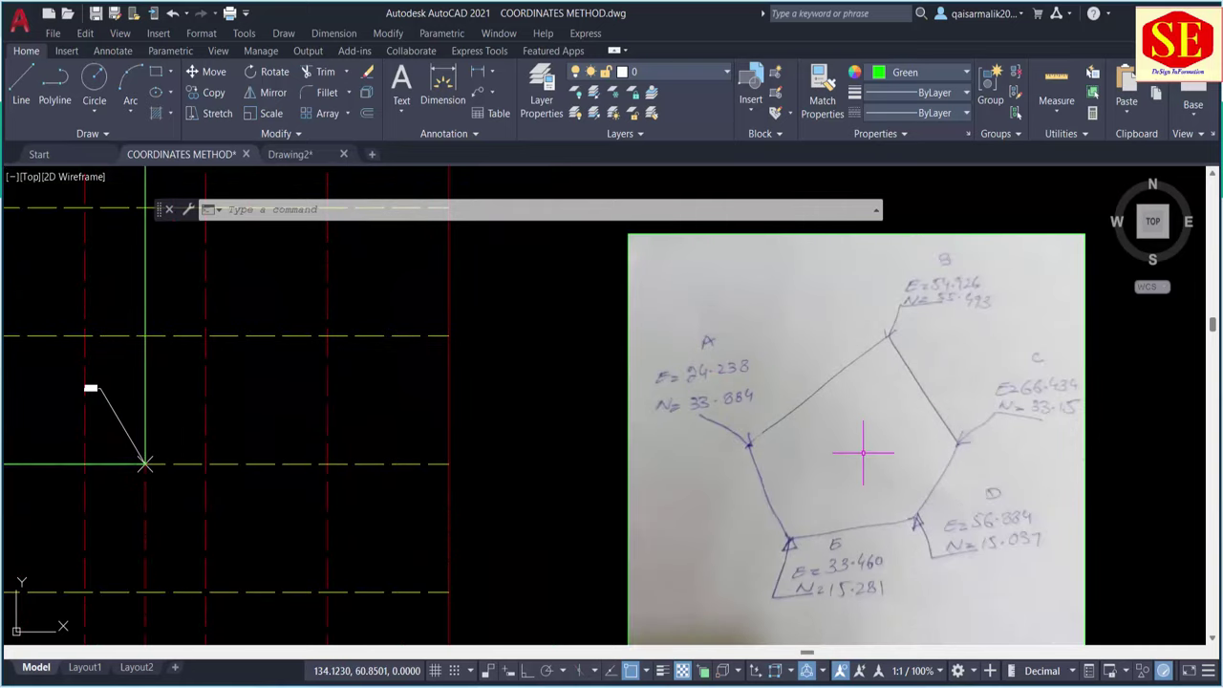
# Set the current object colour to Magenta.
pyautogui.scroll(-4, 859, 394)
pyautogui.scroll(3, 726, 382)
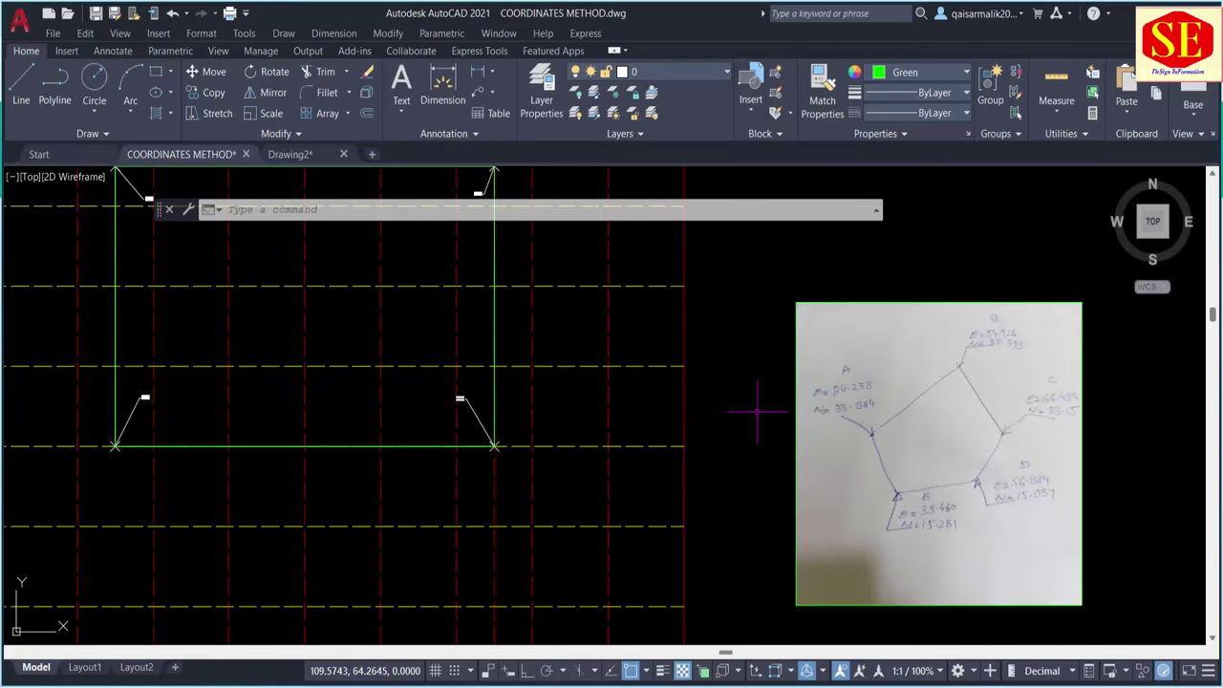
pyautogui.click(899, 72)
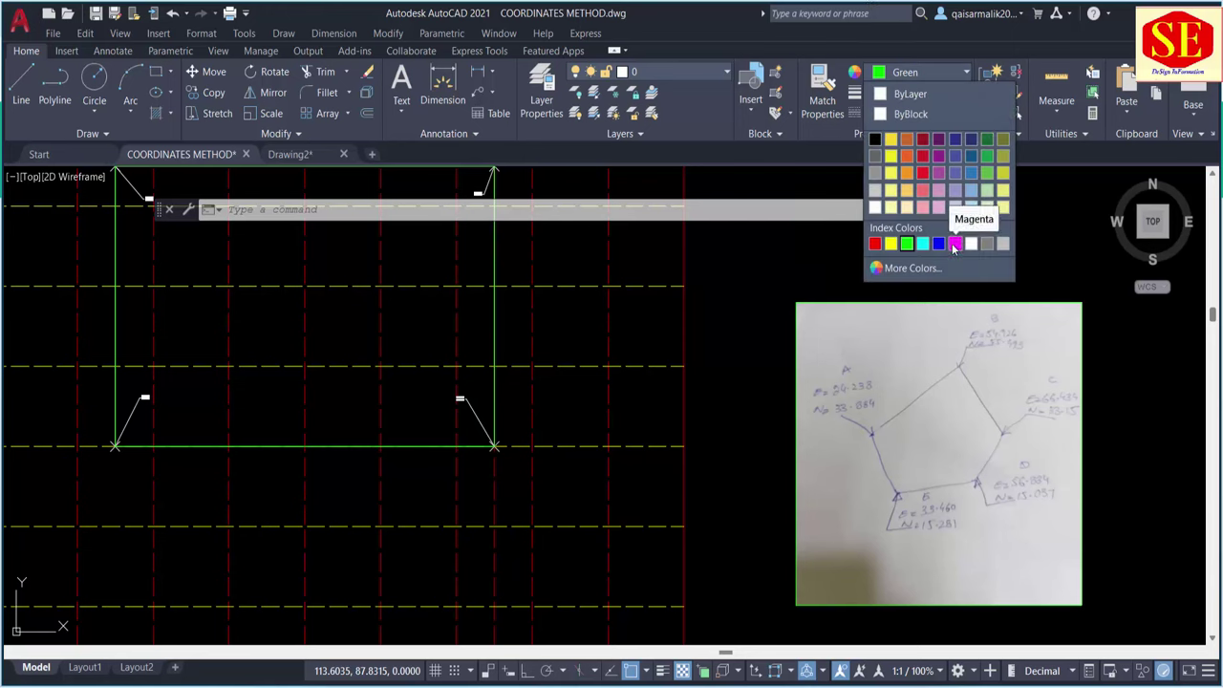
pyautogui.click(954, 246)
# Start the point command, then cancel it.
pyautogui.press('Escape')
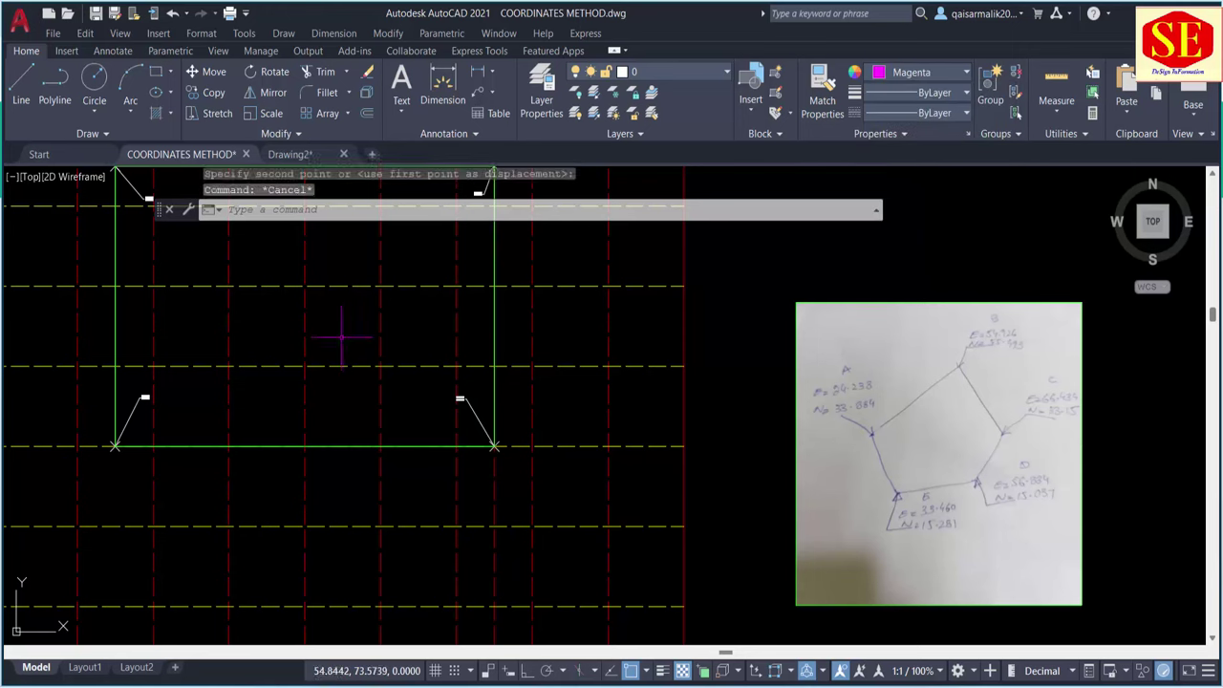
pyautogui.write('E')
pyautogui.write('O')
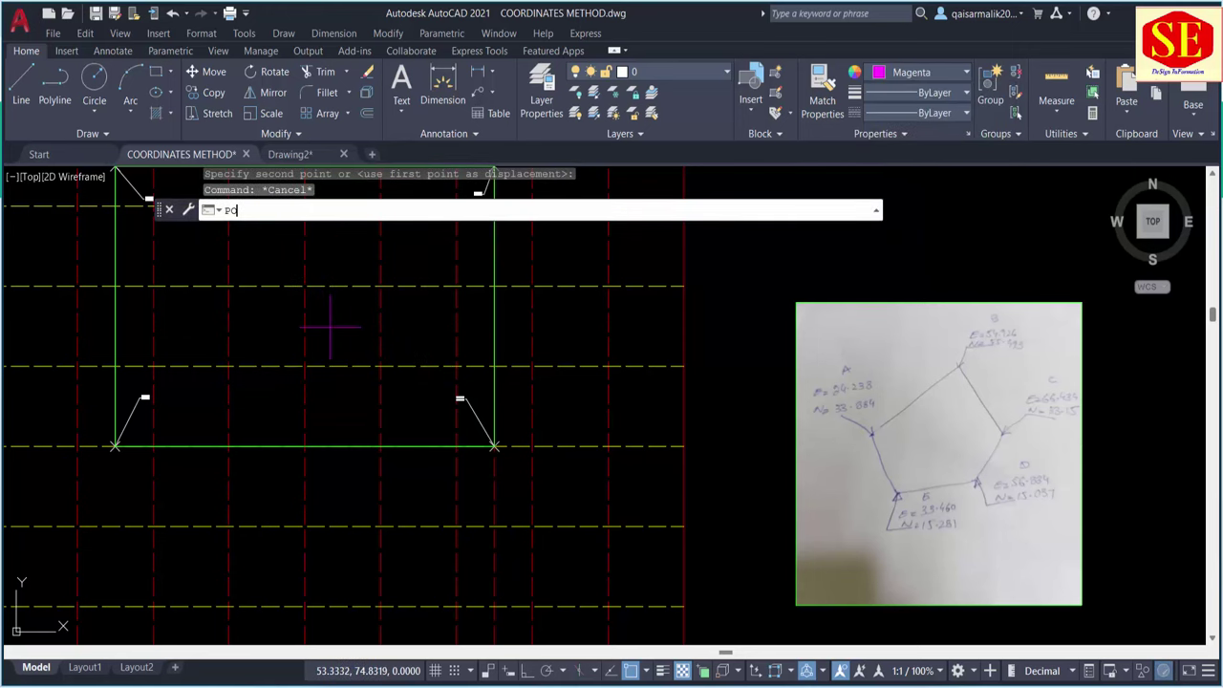
pyautogui.press('Return')
pyautogui.press('Escape')
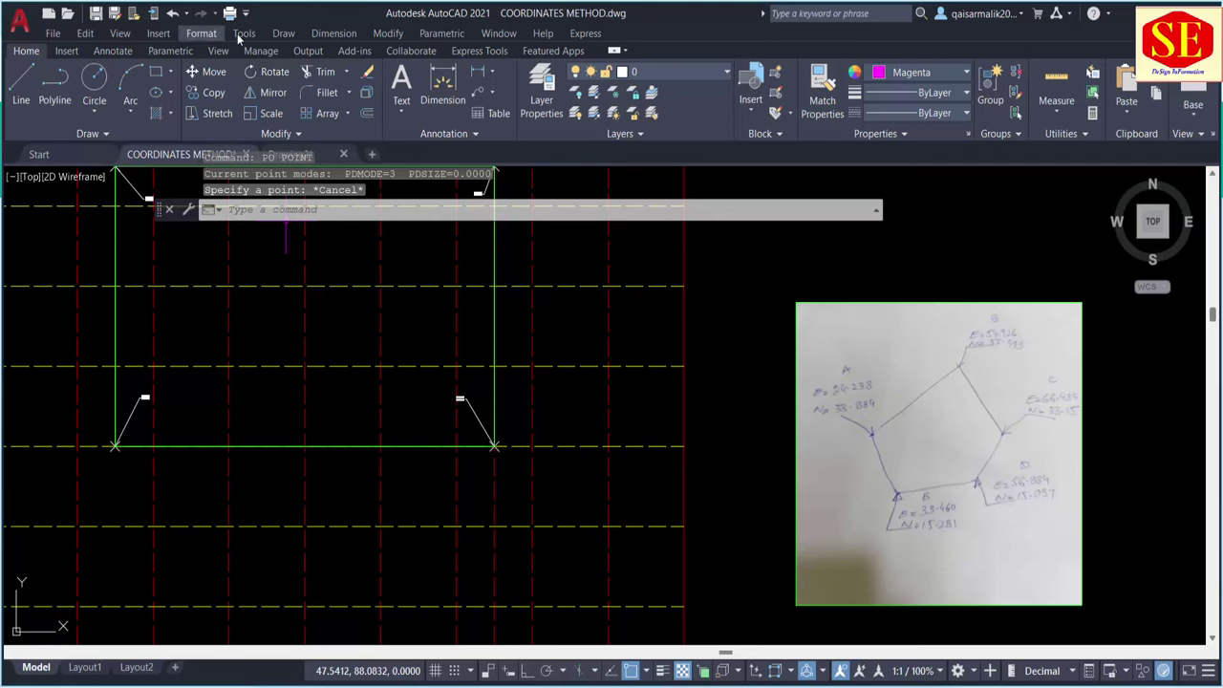
# Place a single point for corner A at 24.238,33.884.
pyautogui.click(283, 33)
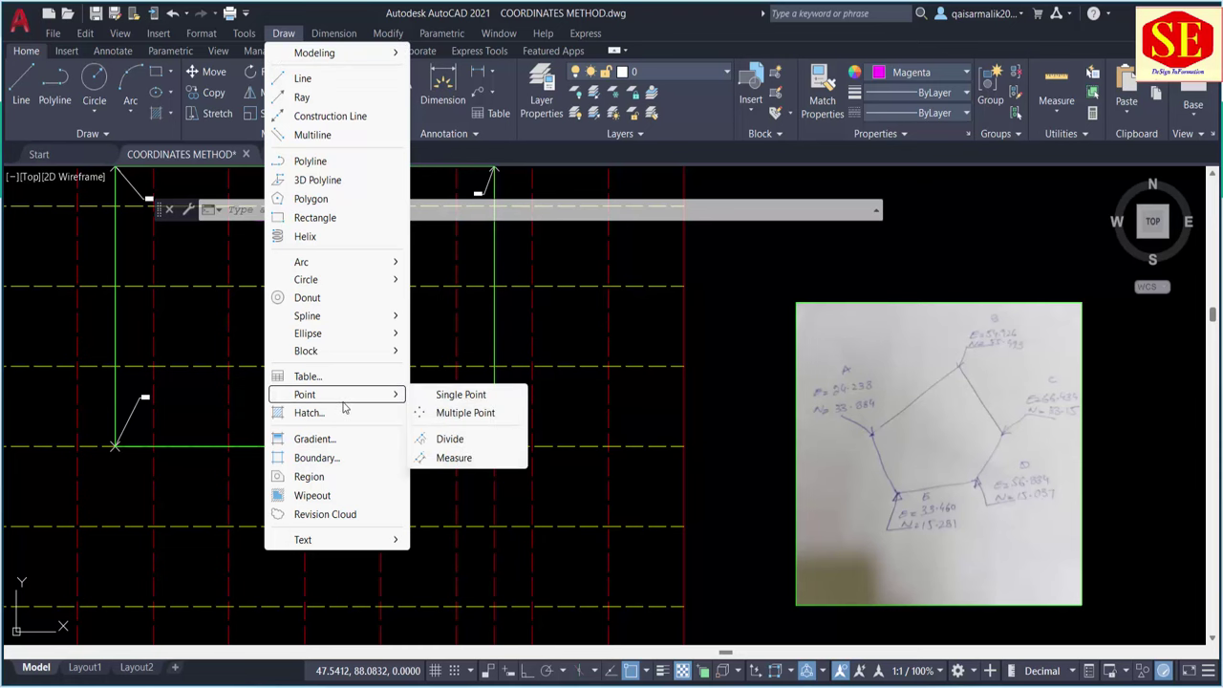
pyautogui.moveTo(305, 395)
pyautogui.click(461, 394)
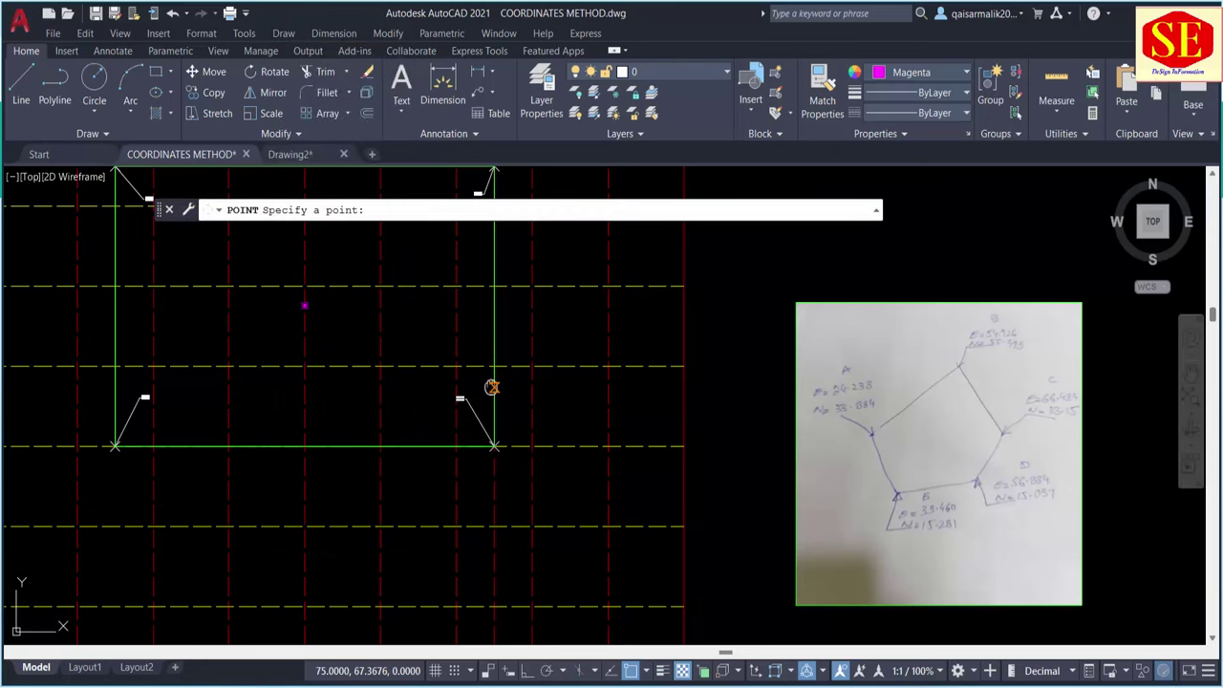
pyautogui.moveTo(493, 388); pyautogui.dragTo(489, 370, button='middle')
pyautogui.scroll(2, 726, 440)
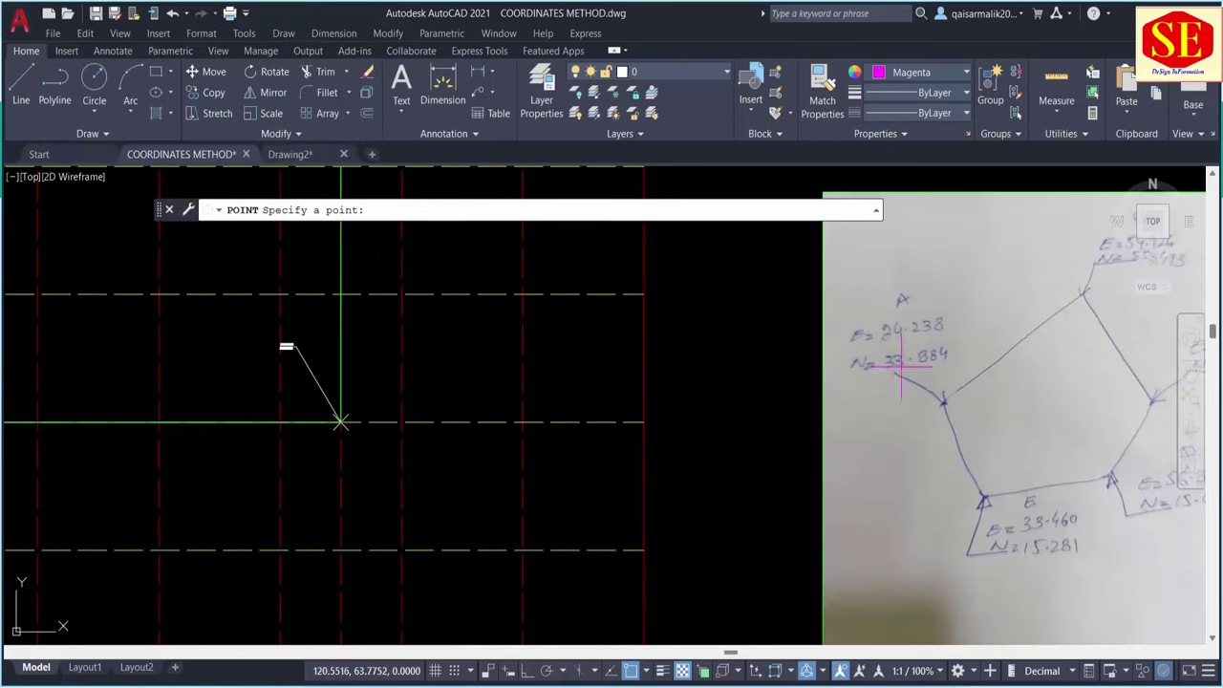
pyautogui.scroll(2, 895, 369)
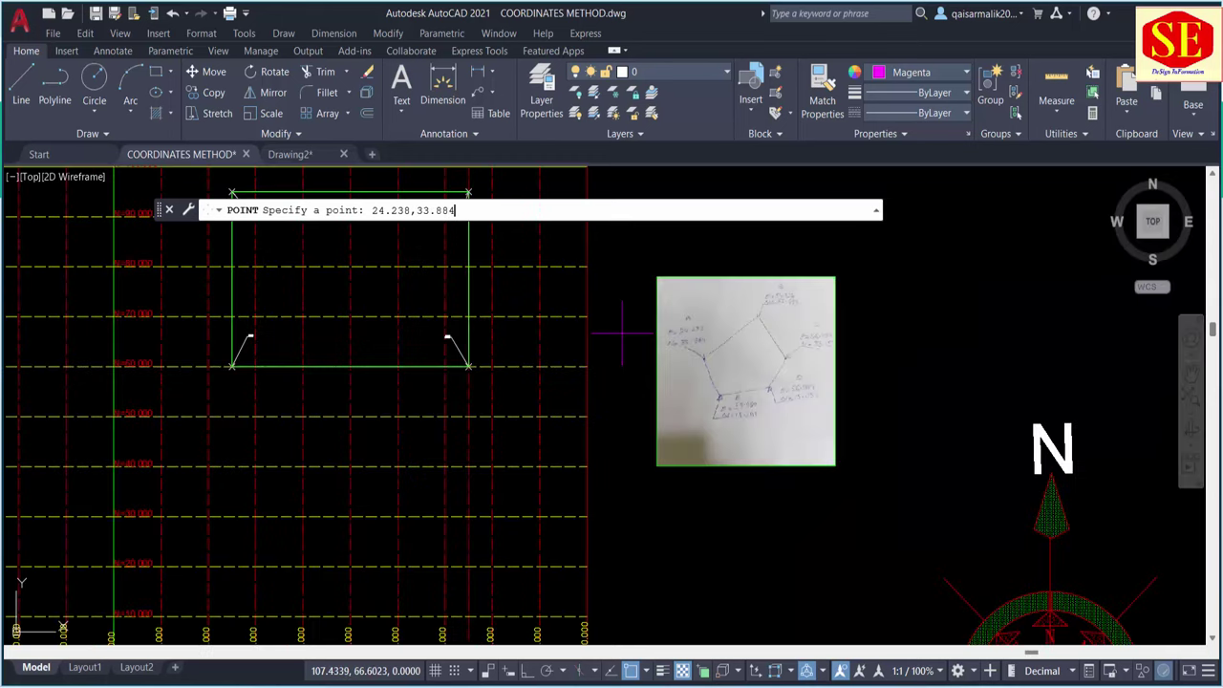
pyautogui.press('Return')
pyautogui.scroll(4, 266, 495)
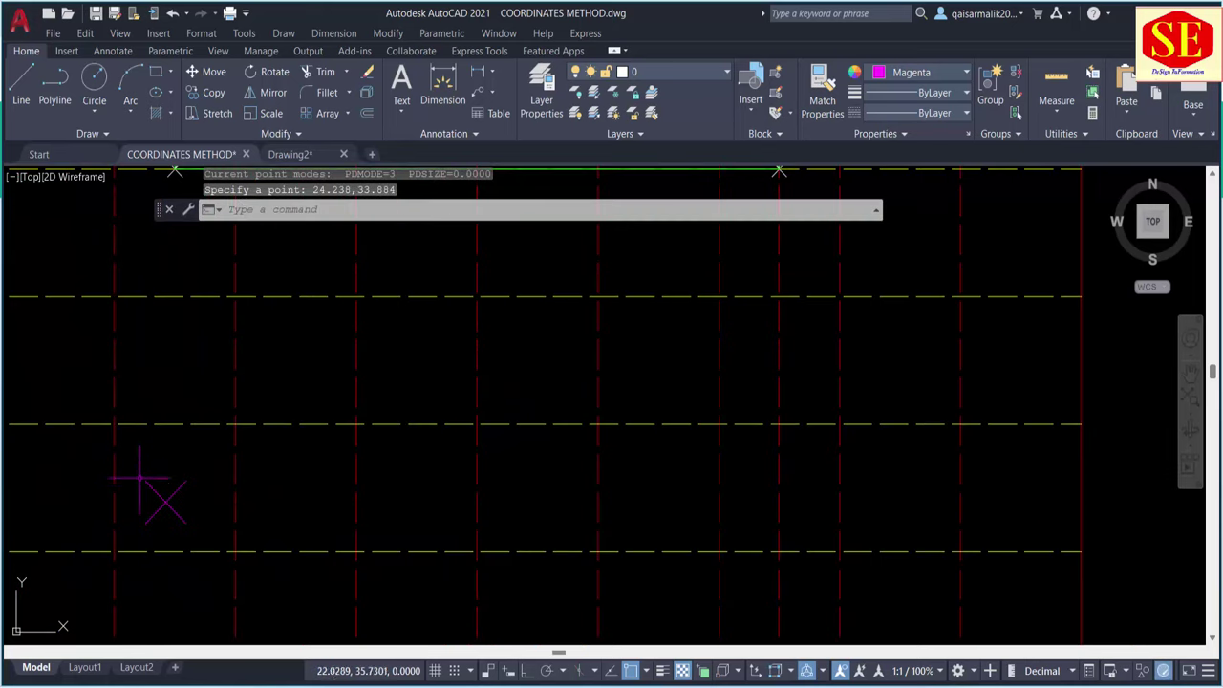
# Place point B at 54.926,55.493 using PO.
pyautogui.scroll(-4, 162, 502)
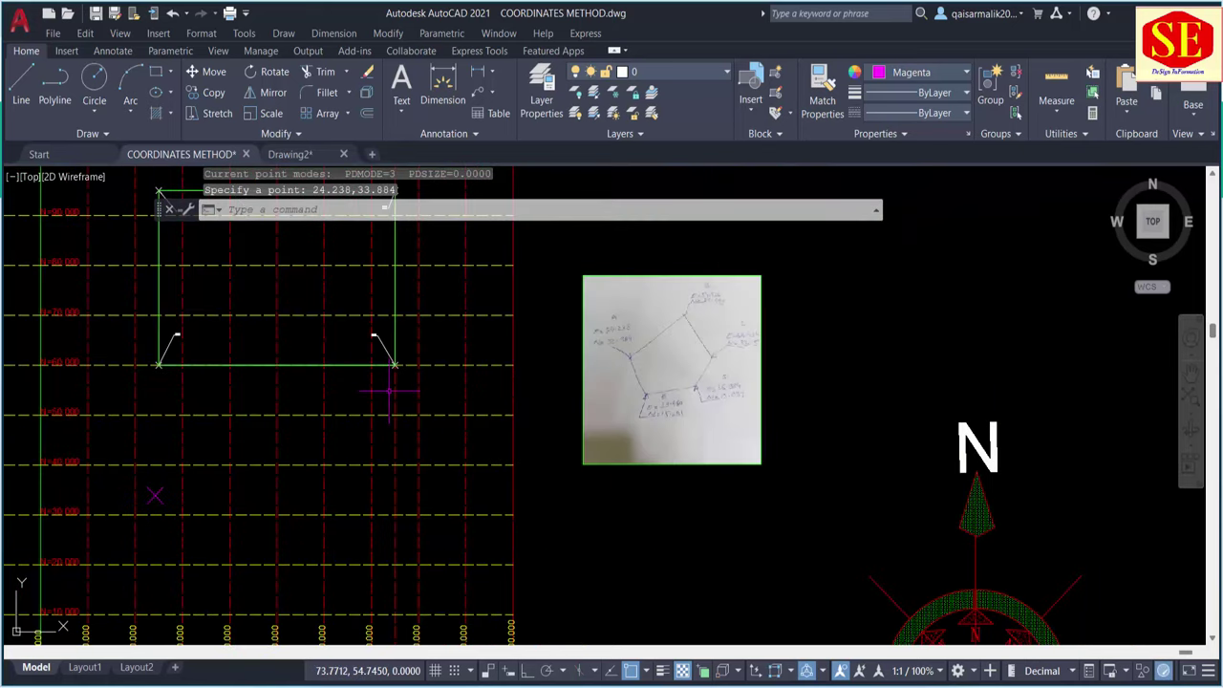
pyautogui.write('po')
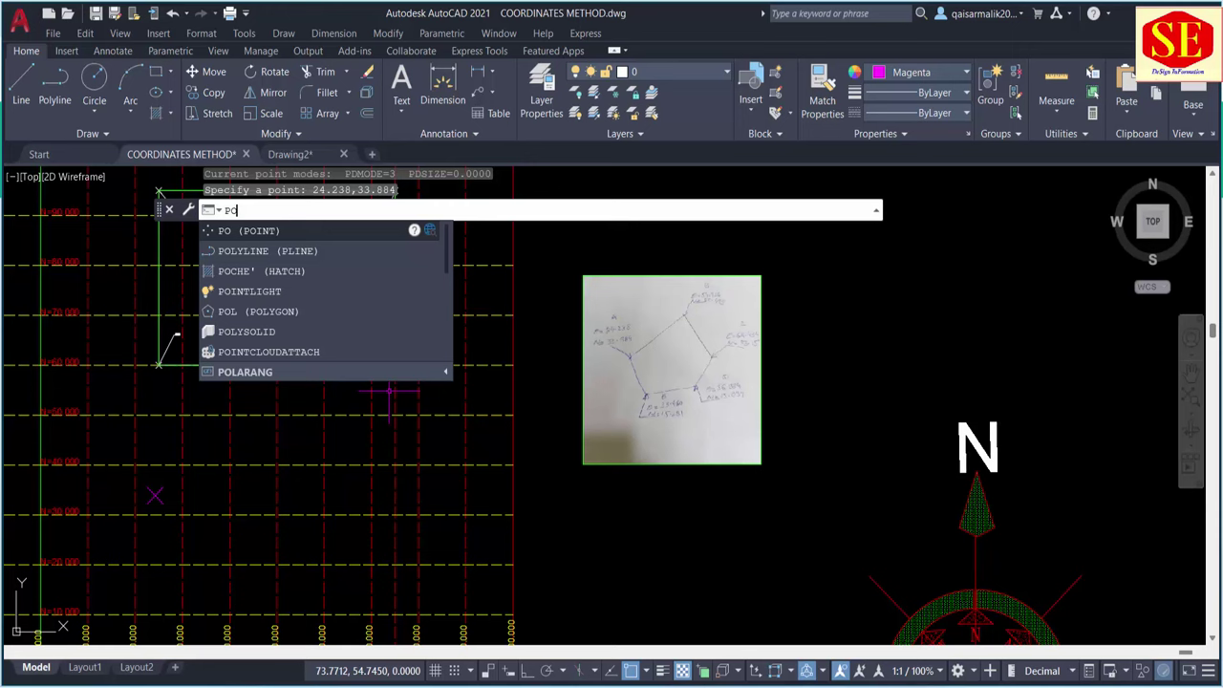
pyautogui.press('Return')
pyautogui.scroll(4, 725, 258)
pyautogui.write('54.926,55.493')
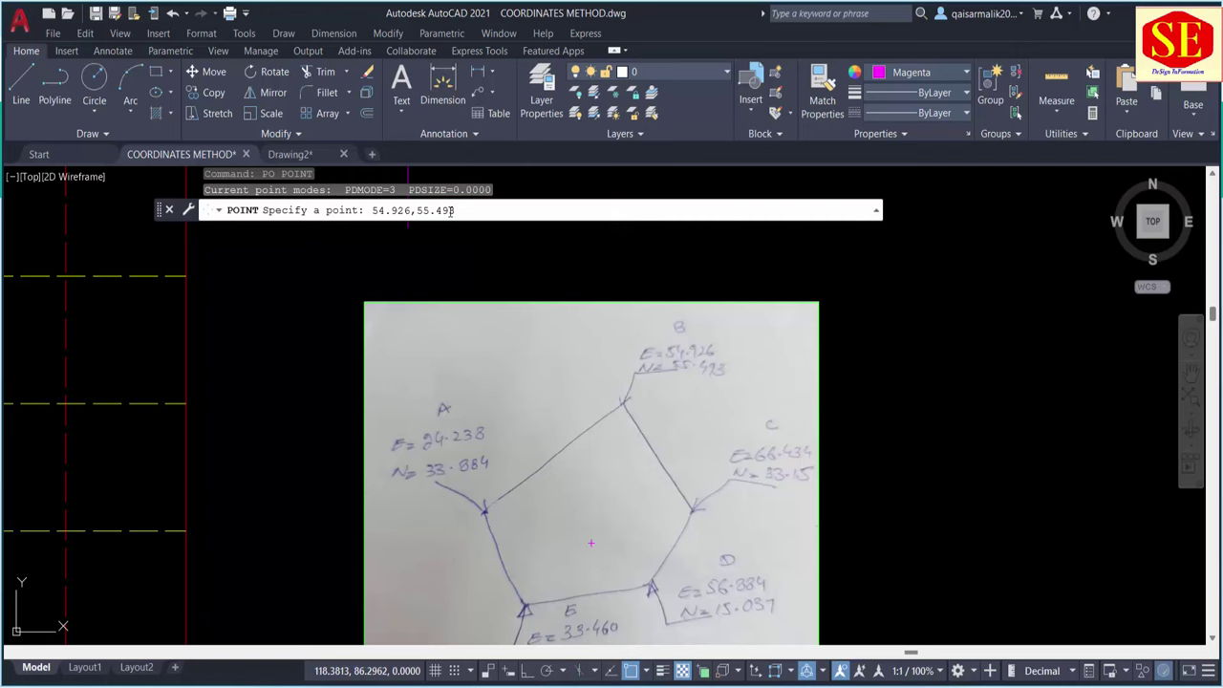
pyautogui.scroll(-4, 774, 284)
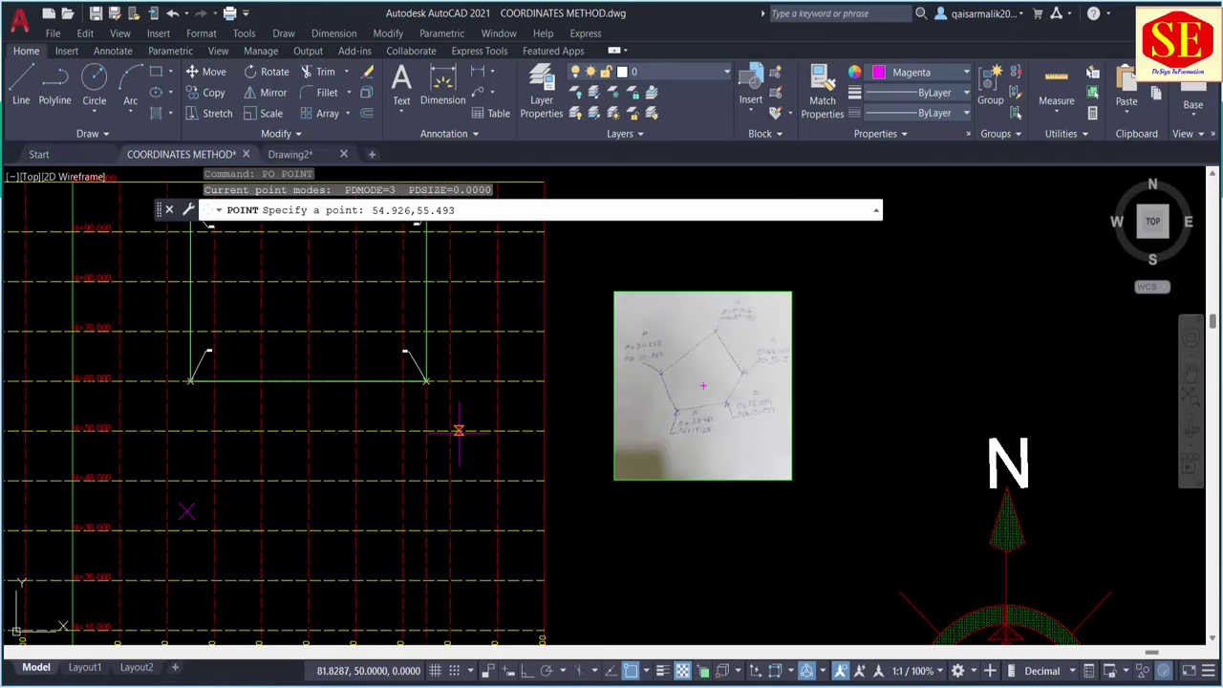
pyautogui.press('Return')
# Place point C at 66.434,33.15, correcting a mistyped entry first.
pyautogui.scroll(2, 350, 396)
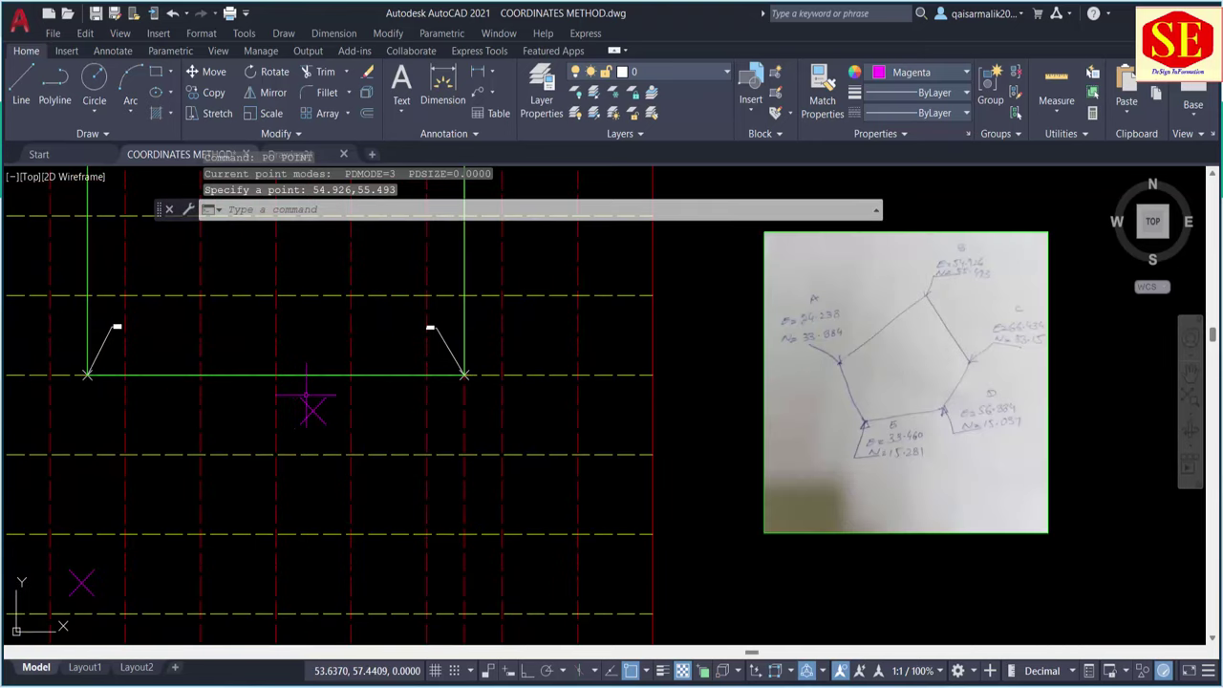
pyautogui.scroll(2, 927, 369)
pyautogui.scroll(1, 1004, 334)
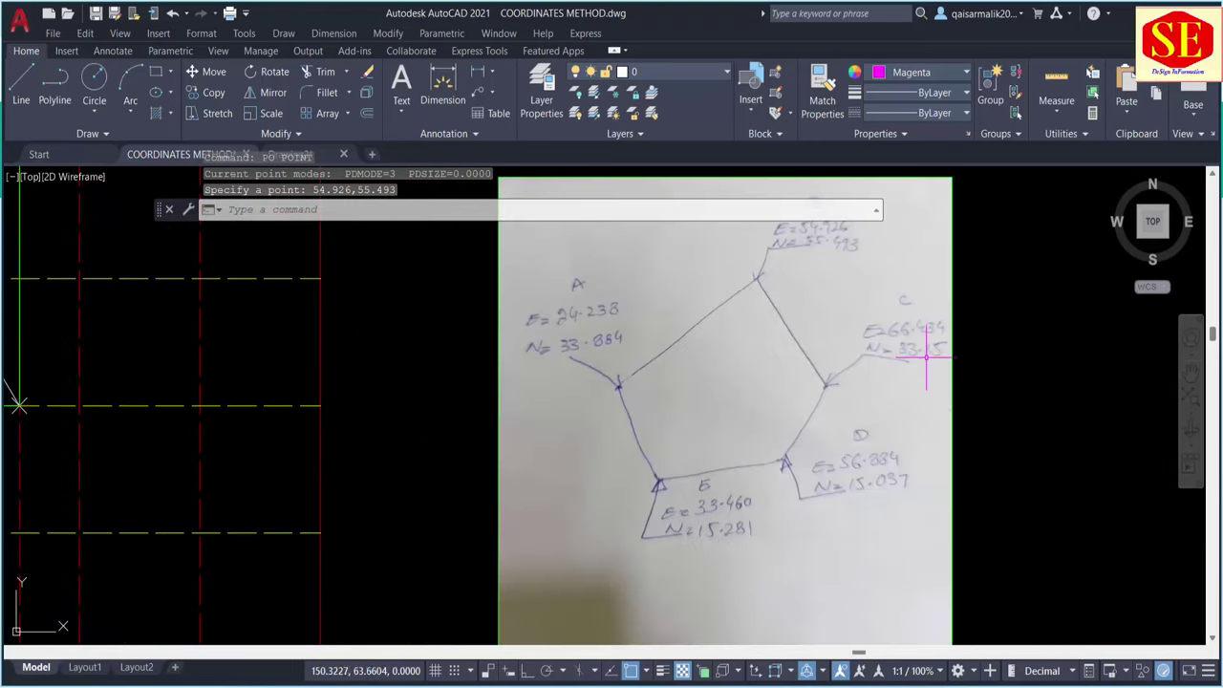
pyautogui.click(409, 212)
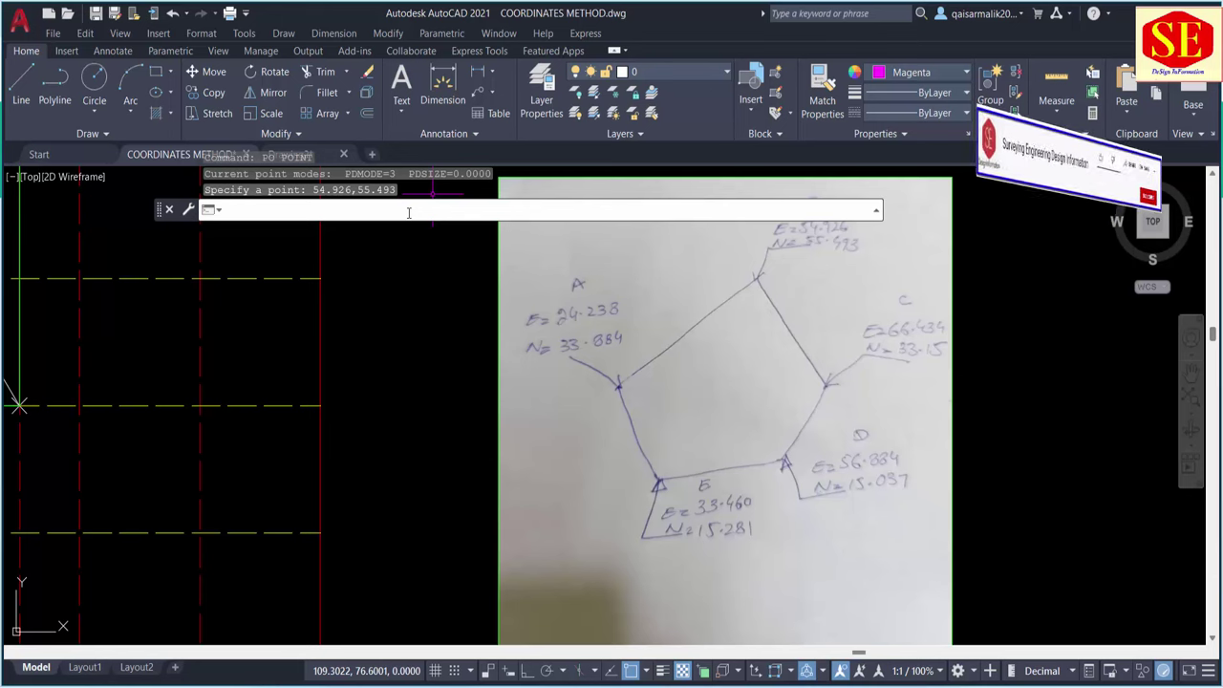
pyautogui.write('66')
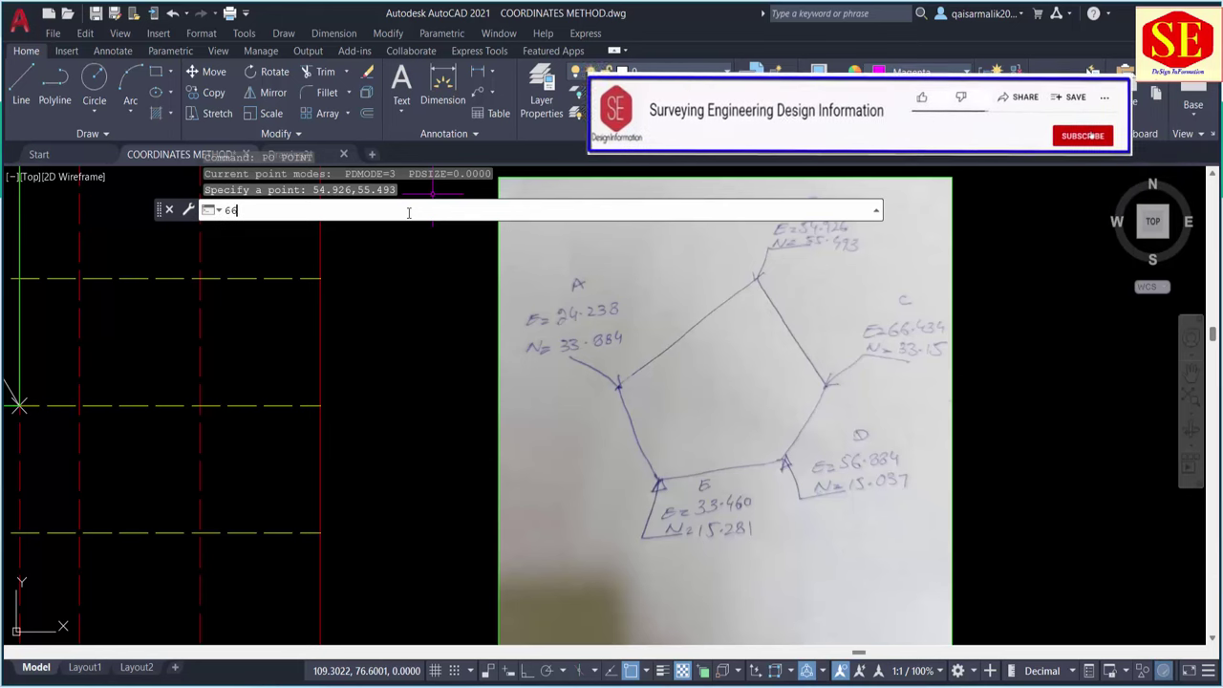
pyautogui.press('BackSpace')
pyautogui.press('BackSpace')
pyautogui.write('PO')
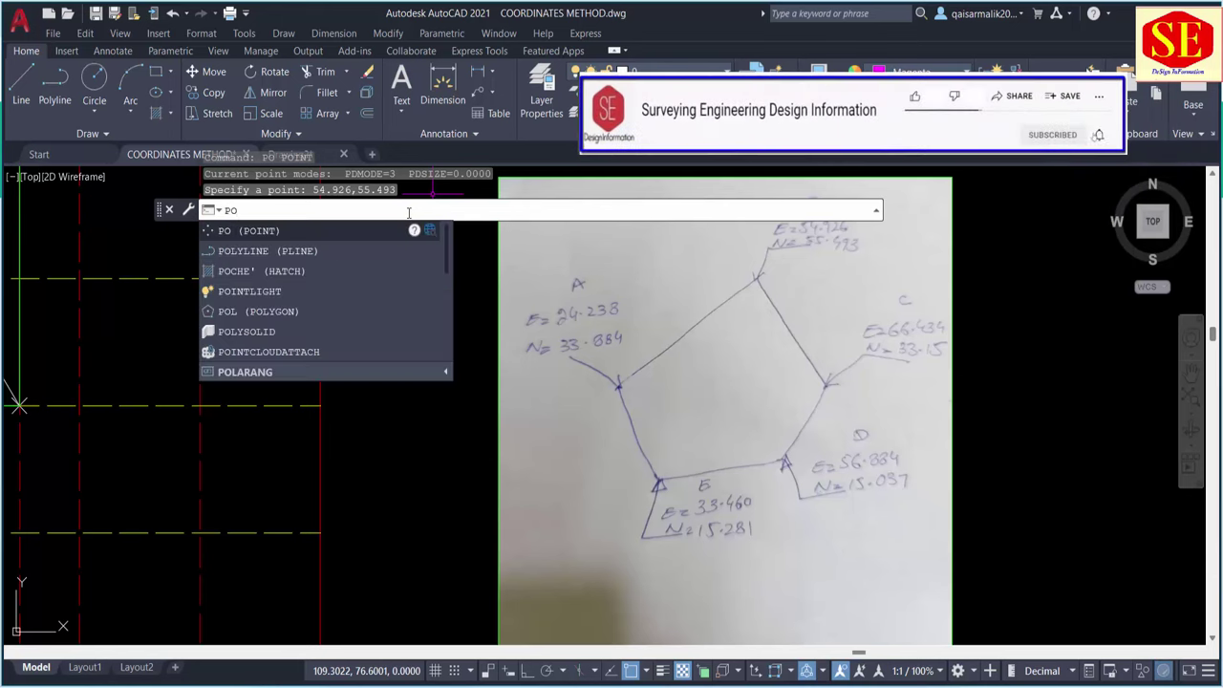
pyautogui.press('Return')
pyautogui.write('66.434')
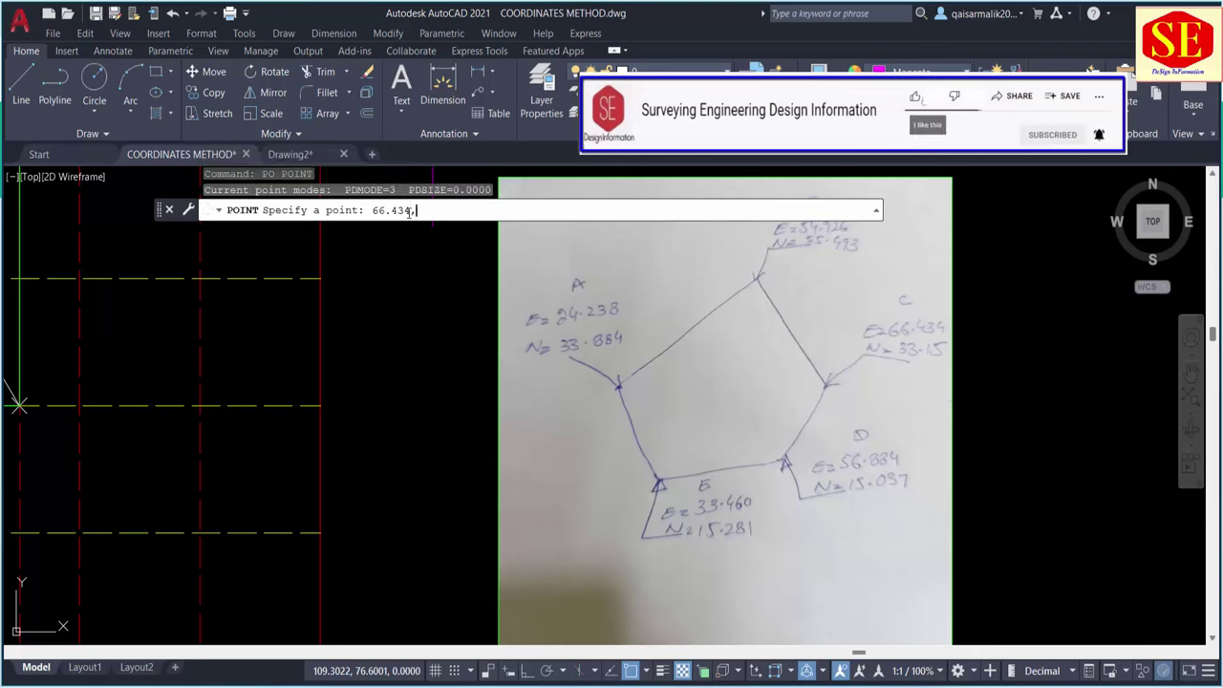
pyautogui.write(',33.15')
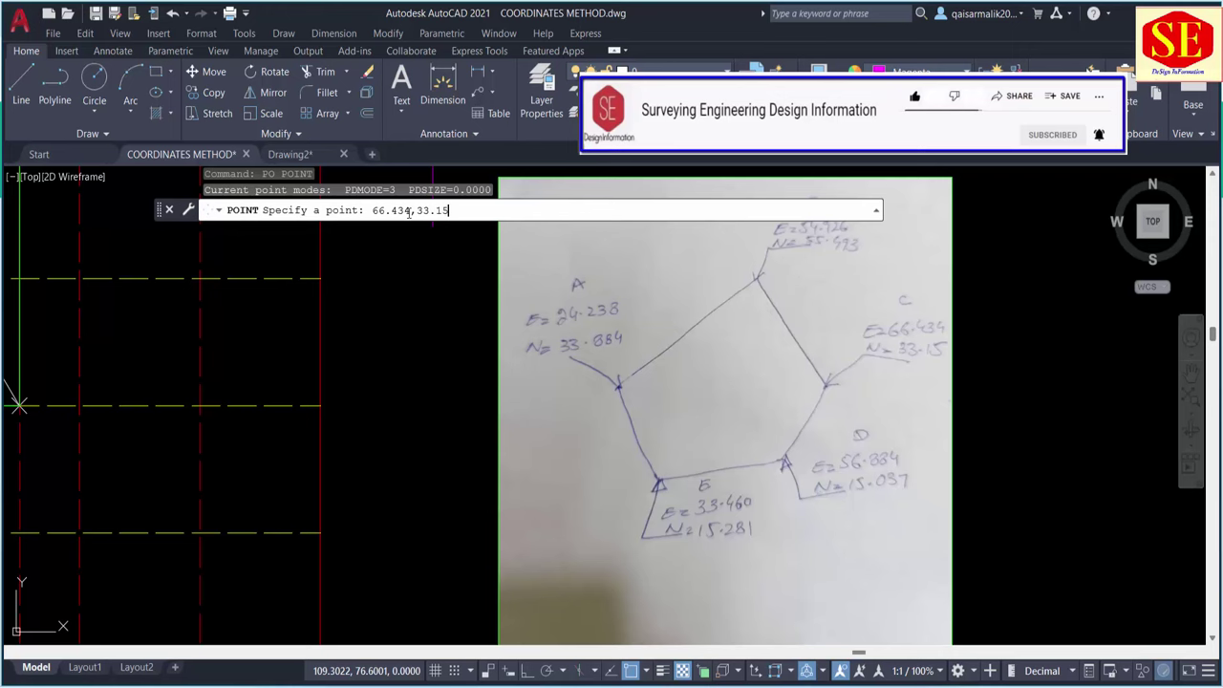
pyautogui.scroll(-2, 489, 391)
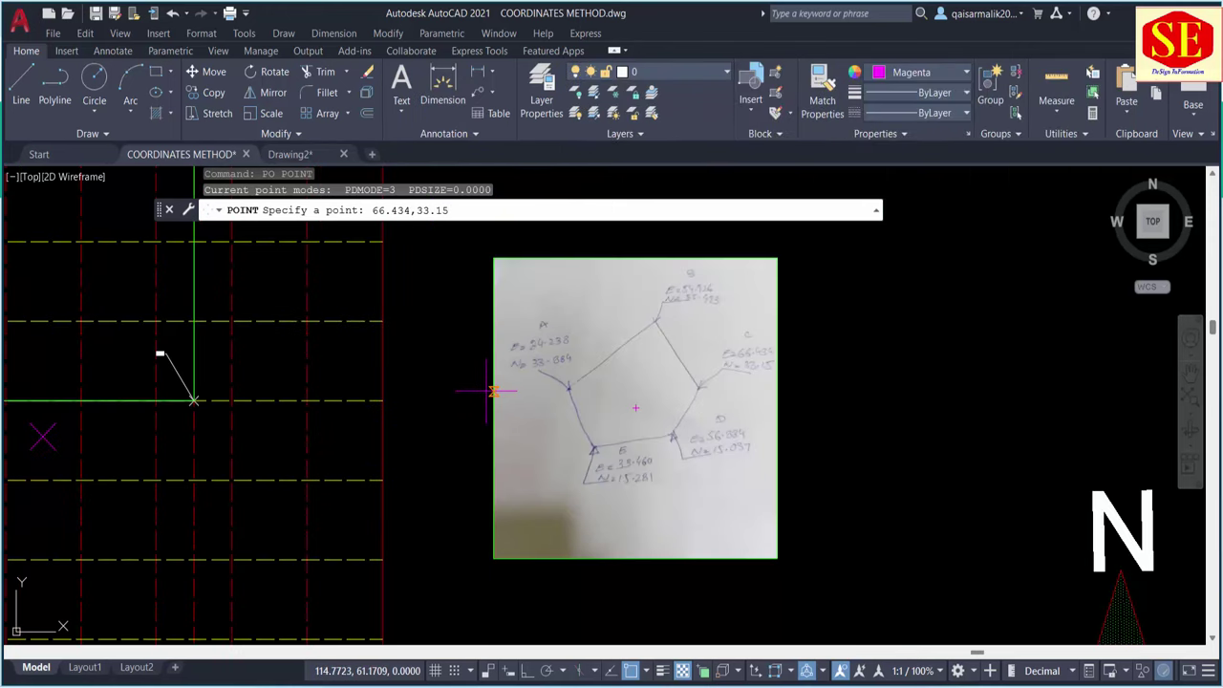
pyautogui.scroll(-4, 489, 391)
pyautogui.press('Return')
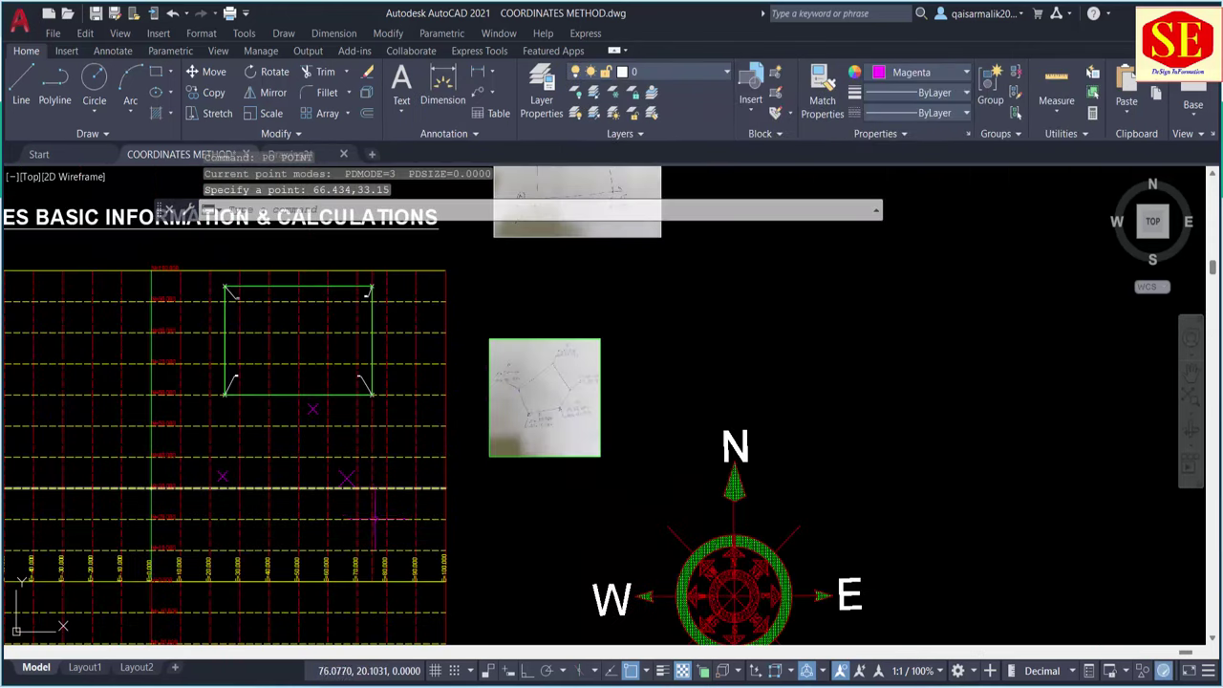
# Place a point for corner D at 56.884,15.037.
pyautogui.scroll(4, 490, 391)
pyautogui.scroll(4, 923, 254)
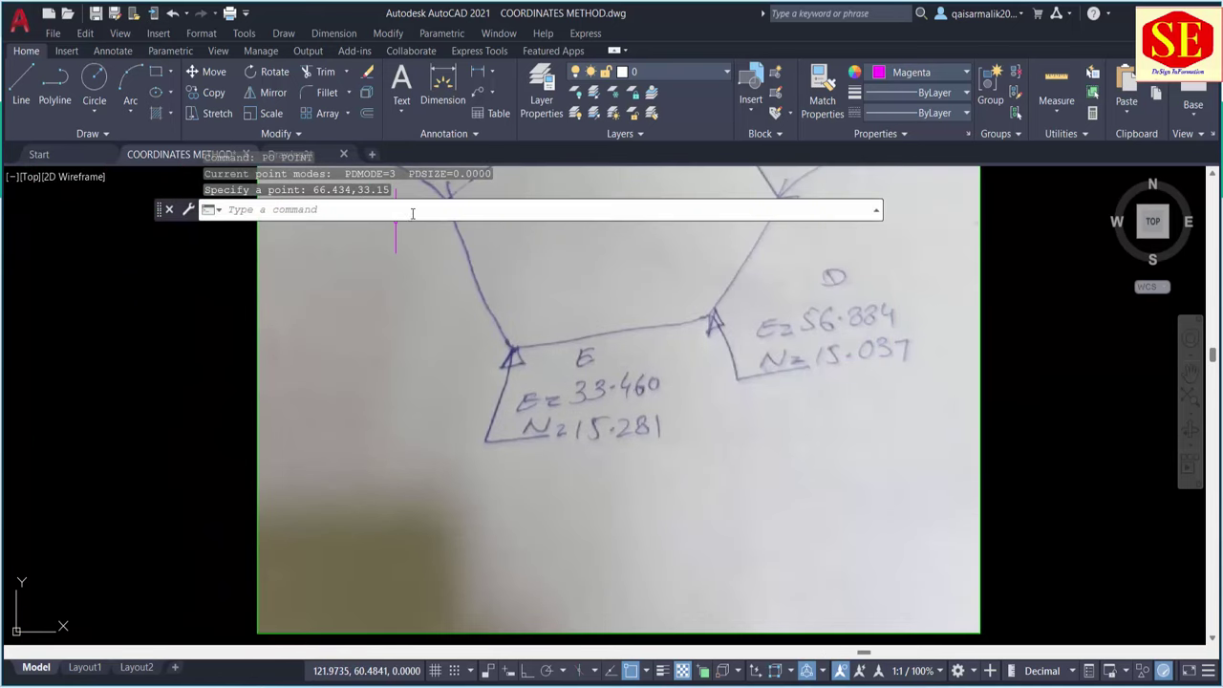
pyautogui.click(398, 213)
pyautogui.write('p')
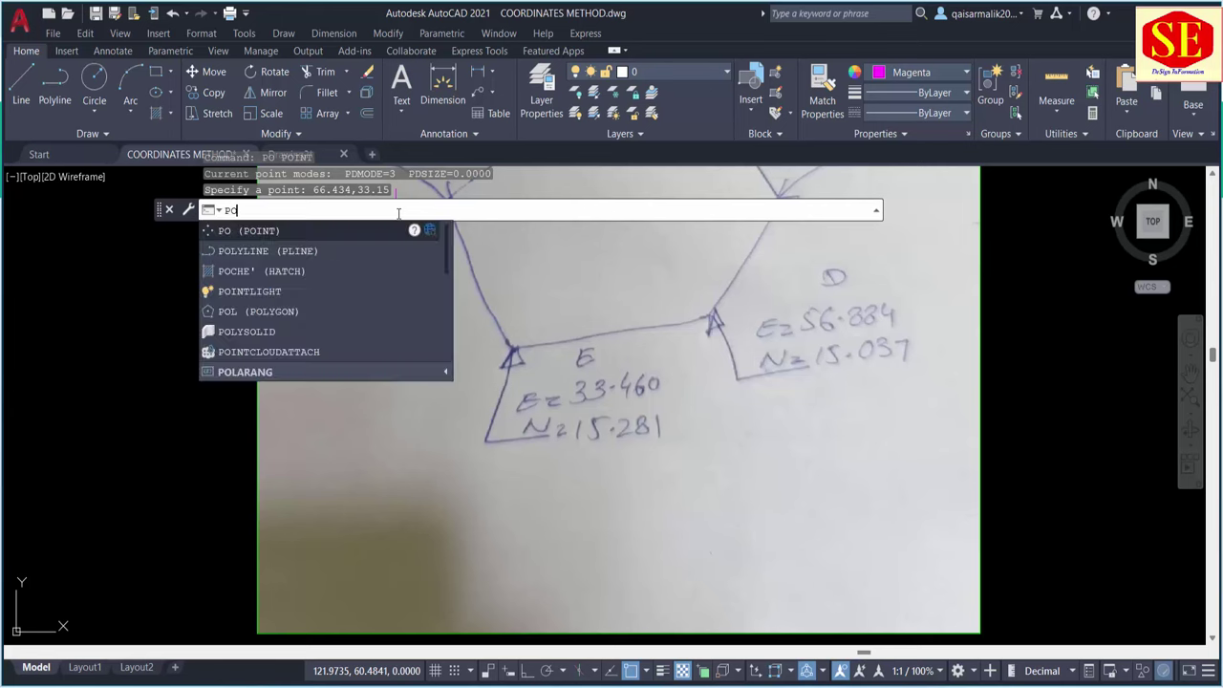
pyautogui.press('Return')
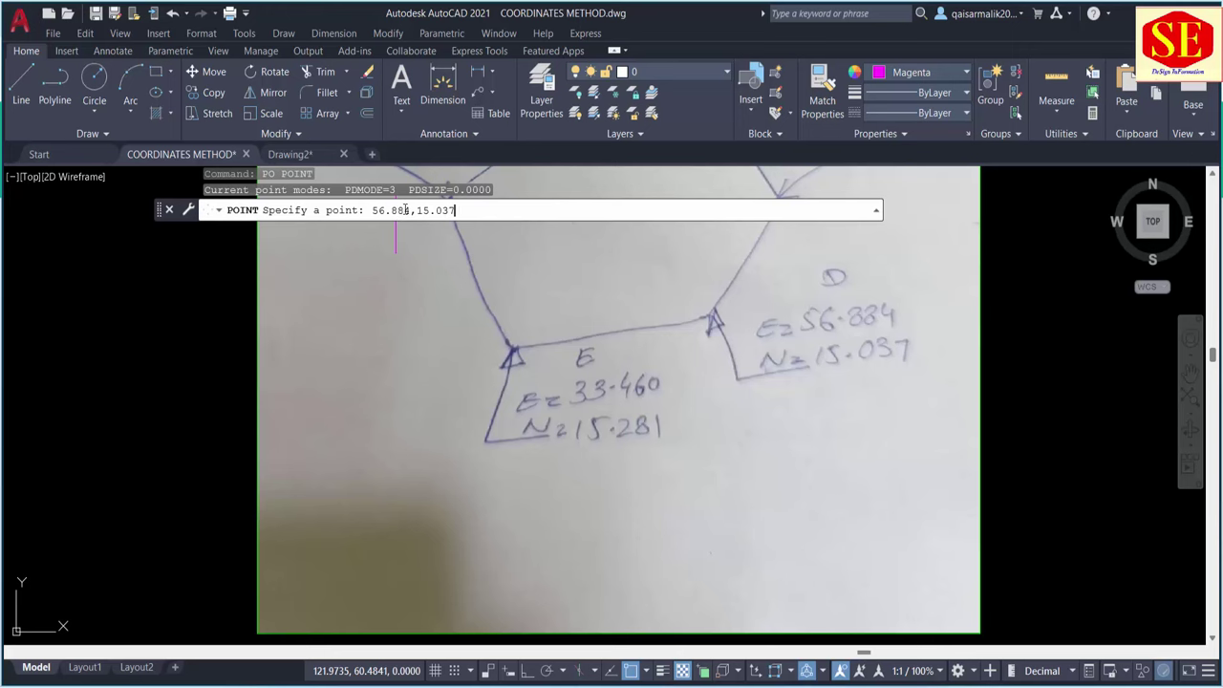
pyautogui.scroll(-2, 600, 298)
pyautogui.scroll(-6, 603, 300)
pyautogui.press('Return')
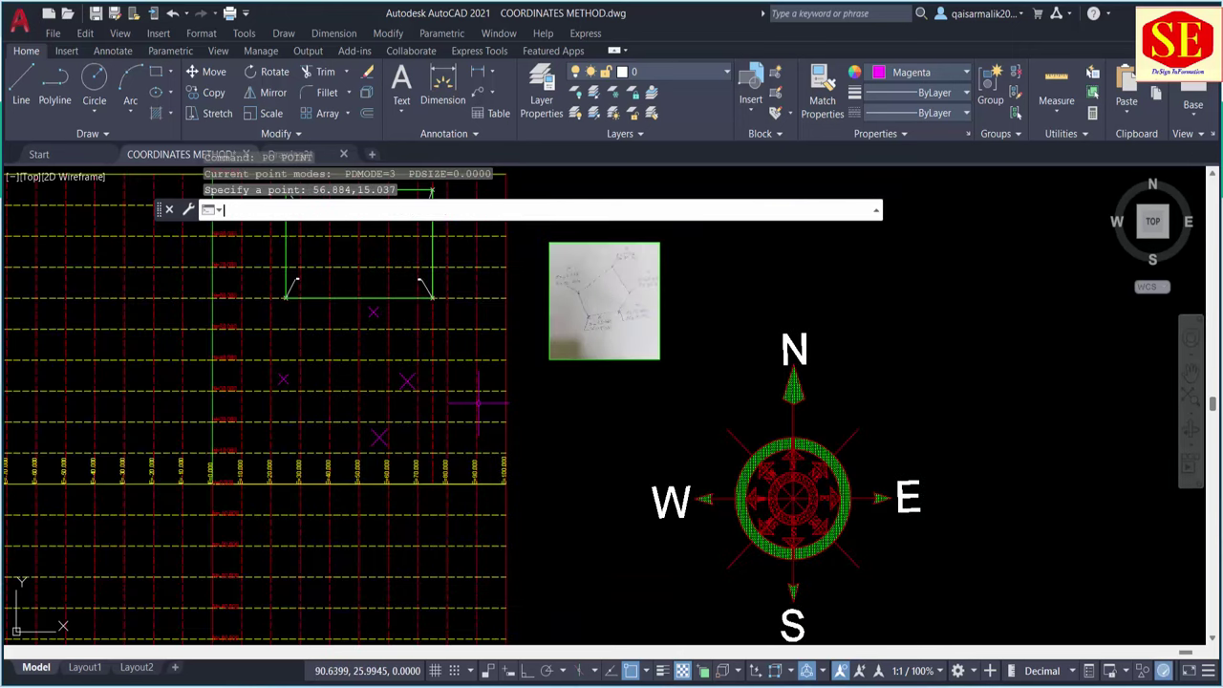
# Start another POINT command and begin entering corner E at 33.460,15.281.
pyautogui.scroll(5, 492, 464)
pyautogui.scroll(-2, 401, 449)
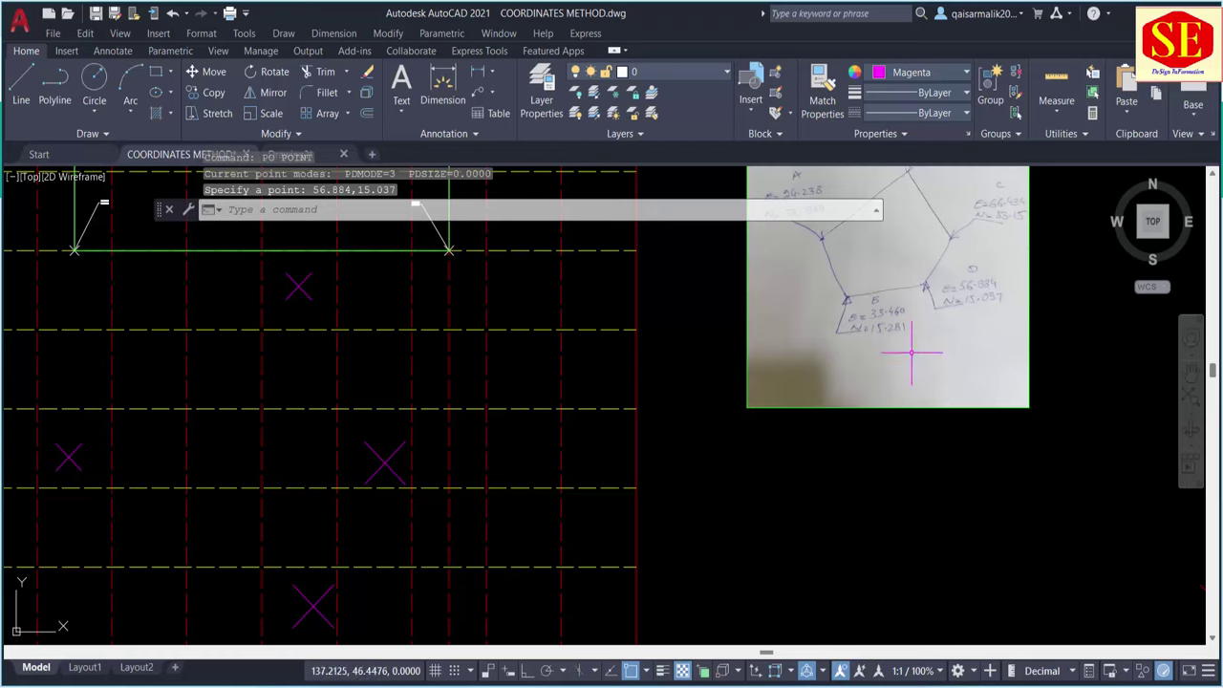
pyautogui.scroll(4, 901, 354)
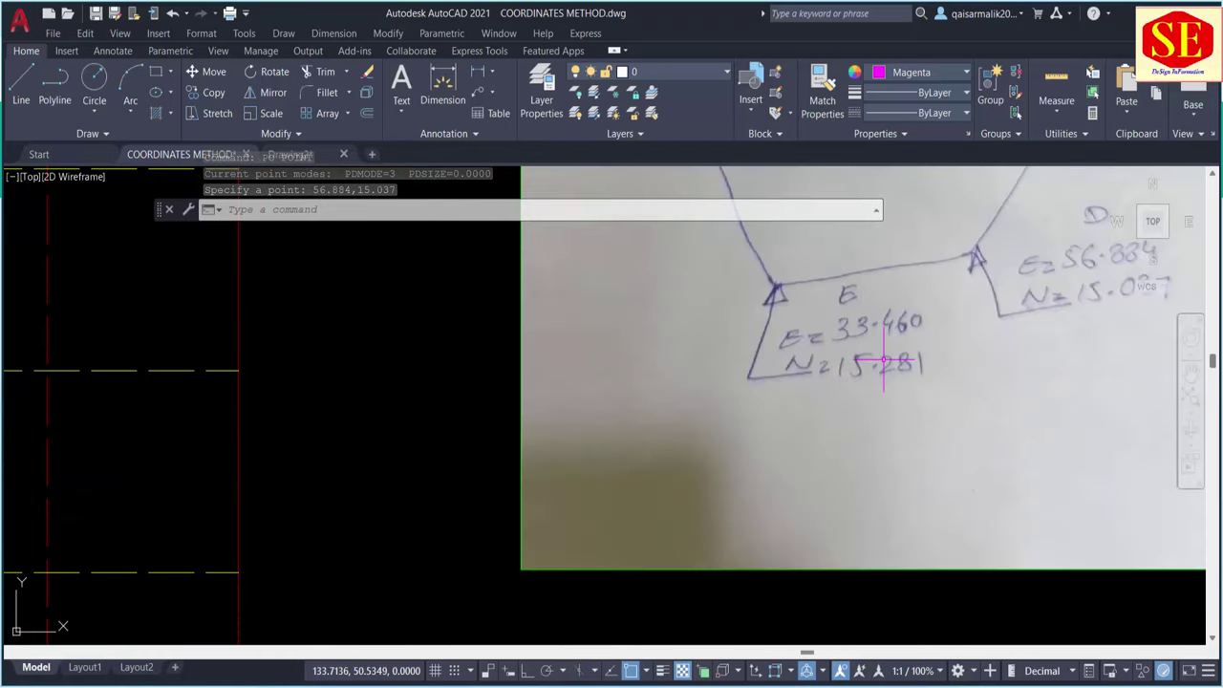
pyautogui.write('PO')
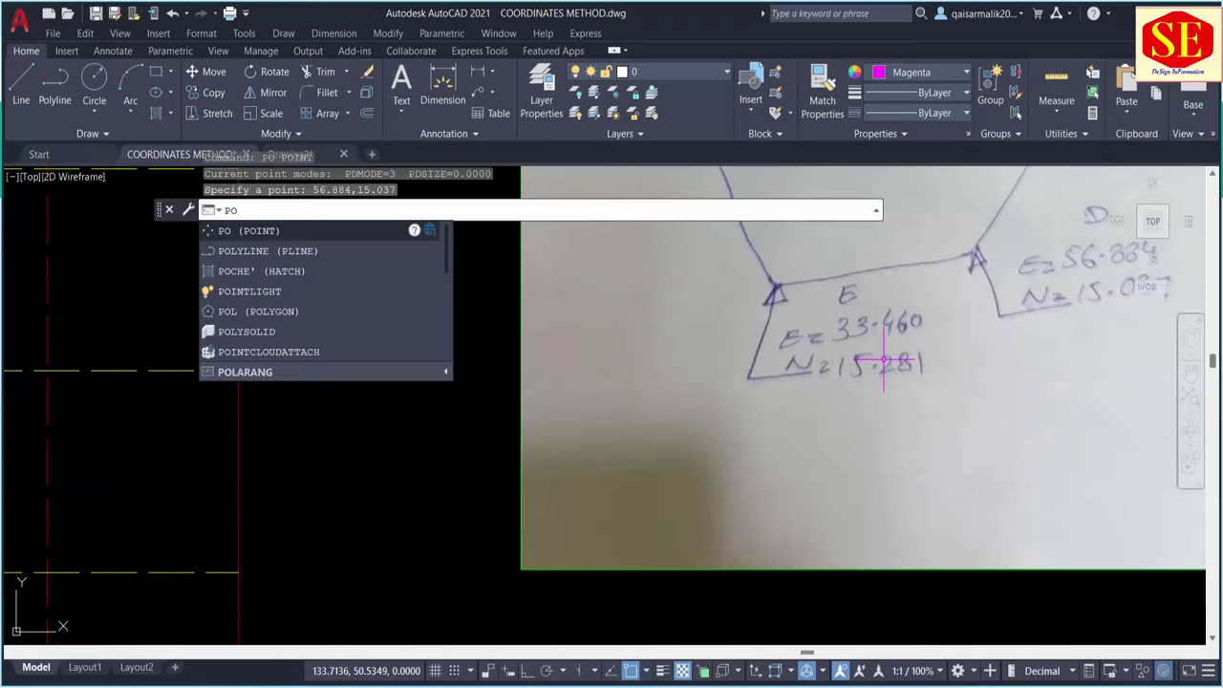
pyautogui.press('Return')
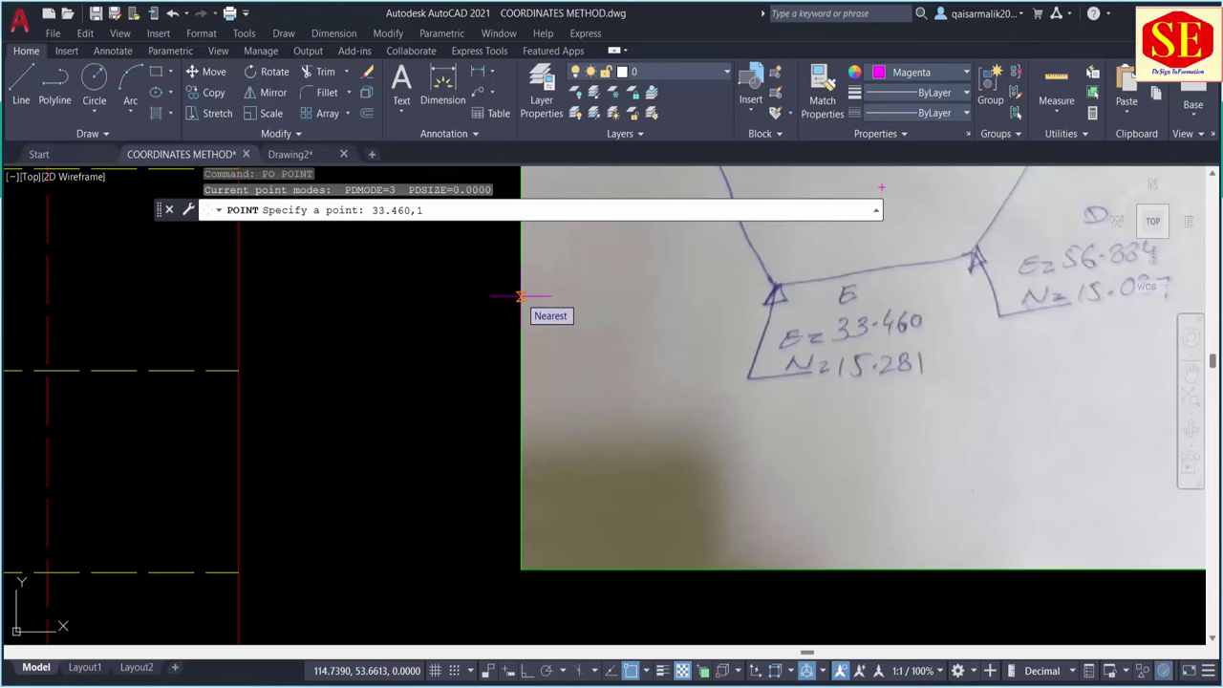
pyautogui.write('5.281')
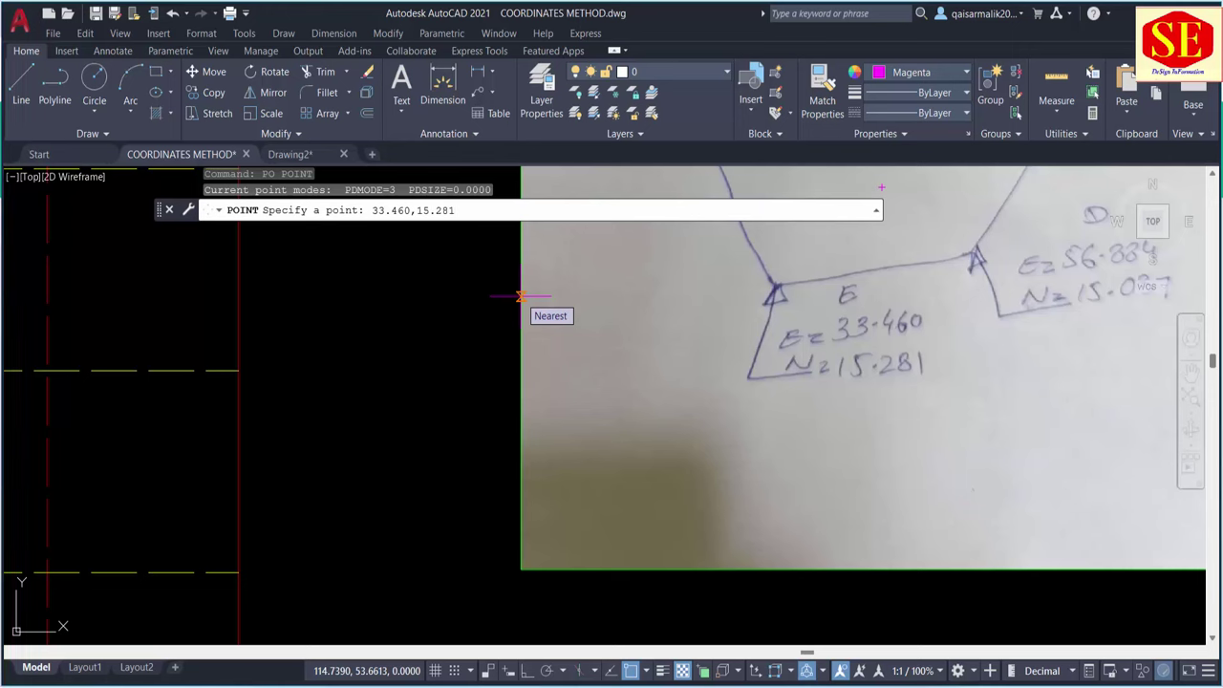
pyautogui.scroll(-3, 519, 296)
# Confirm corner E at 33.460,15.281 and regenerate the display to show all points.
pyautogui.press('Return')
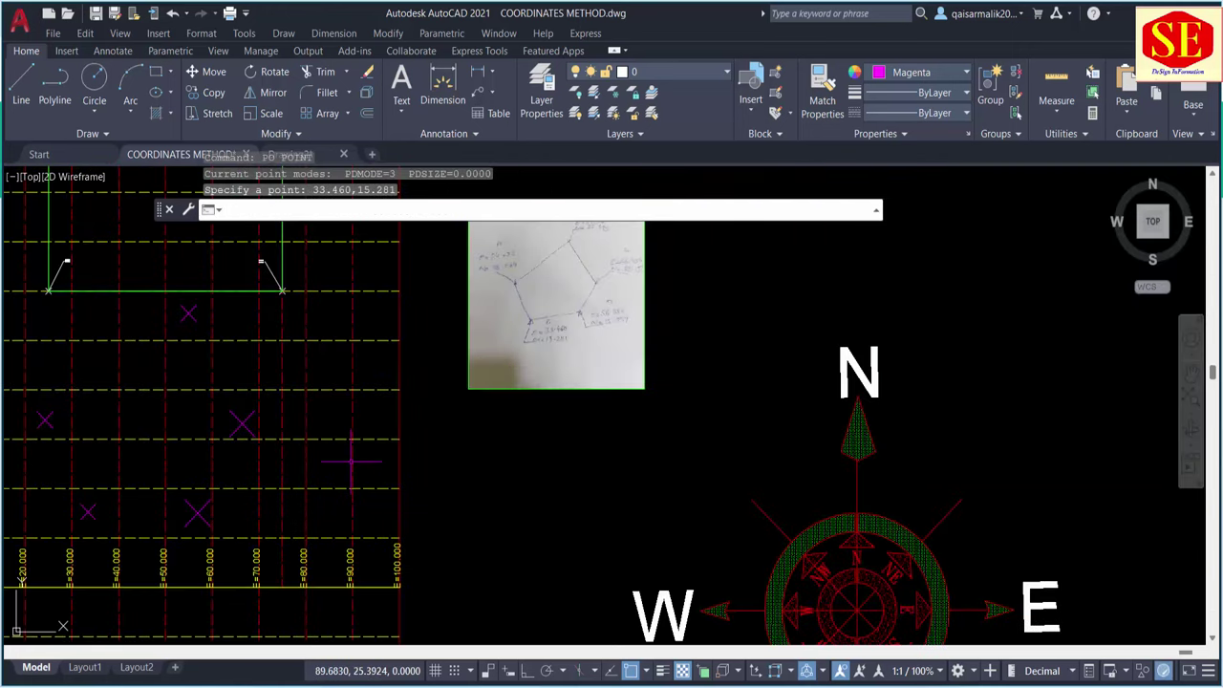
pyautogui.scroll(2, 287, 554)
pyautogui.press('Escape')
pyautogui.scroll(-1, 423, 392)
pyautogui.write('re')
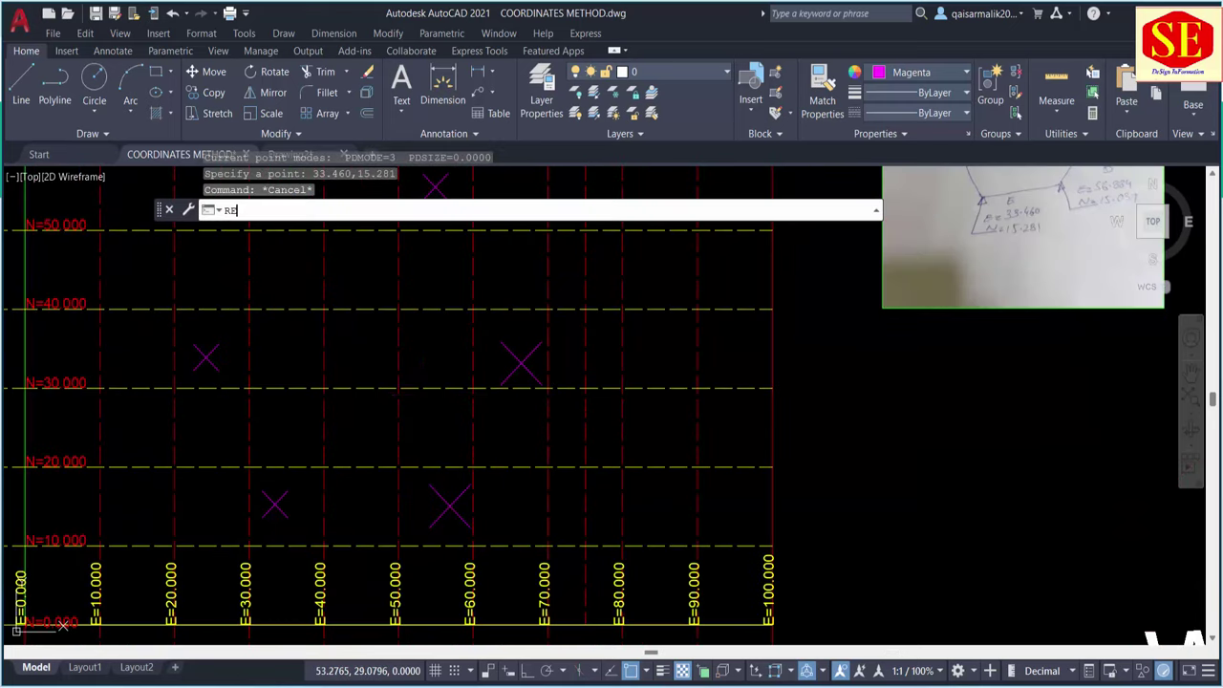
pyautogui.press('Return')
pyautogui.scroll(-2, 527, 384)
pyautogui.moveTo(816, 296); pyautogui.dragTo(812, 354, button='middle')
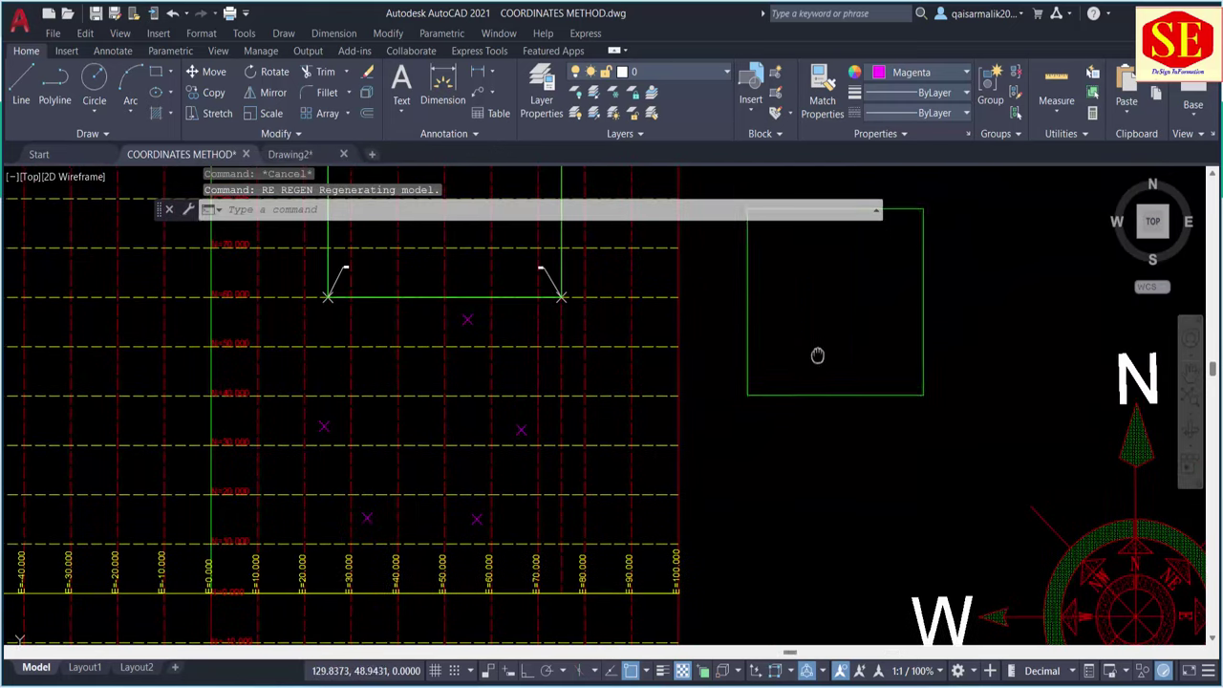
pyautogui.press('Escape')
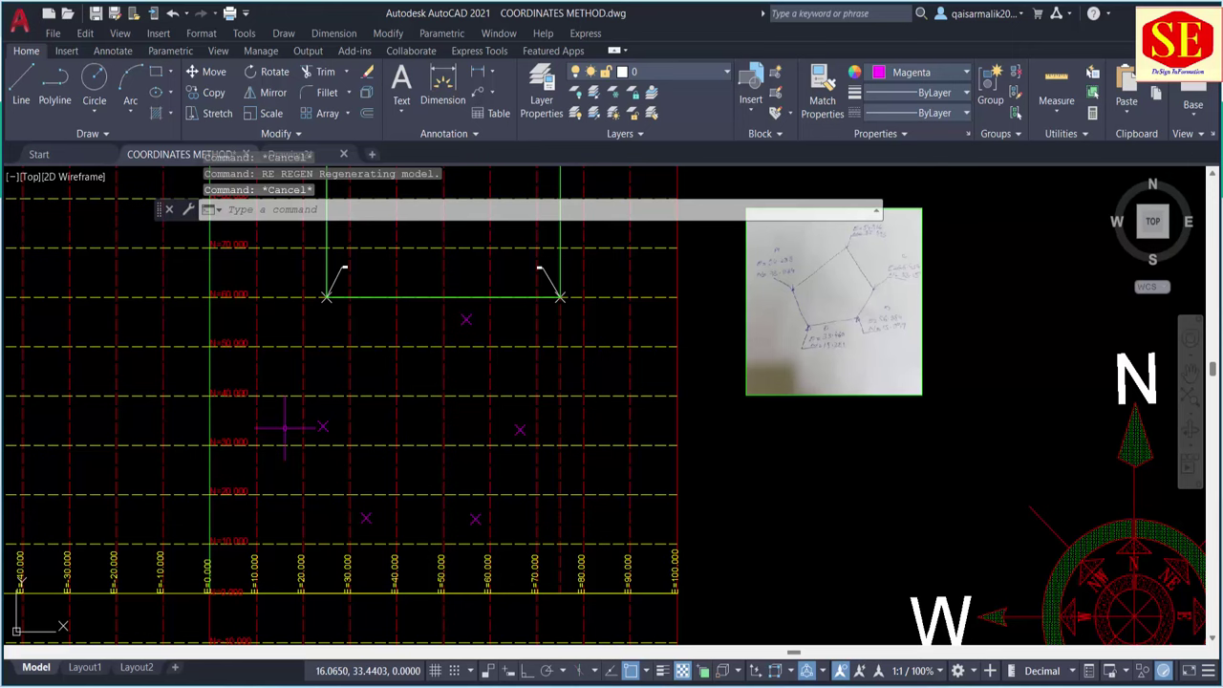
pyautogui.press('Escape')
# Draw a polyline through the five boundary points and close it back to the start.
pyautogui.write('p')
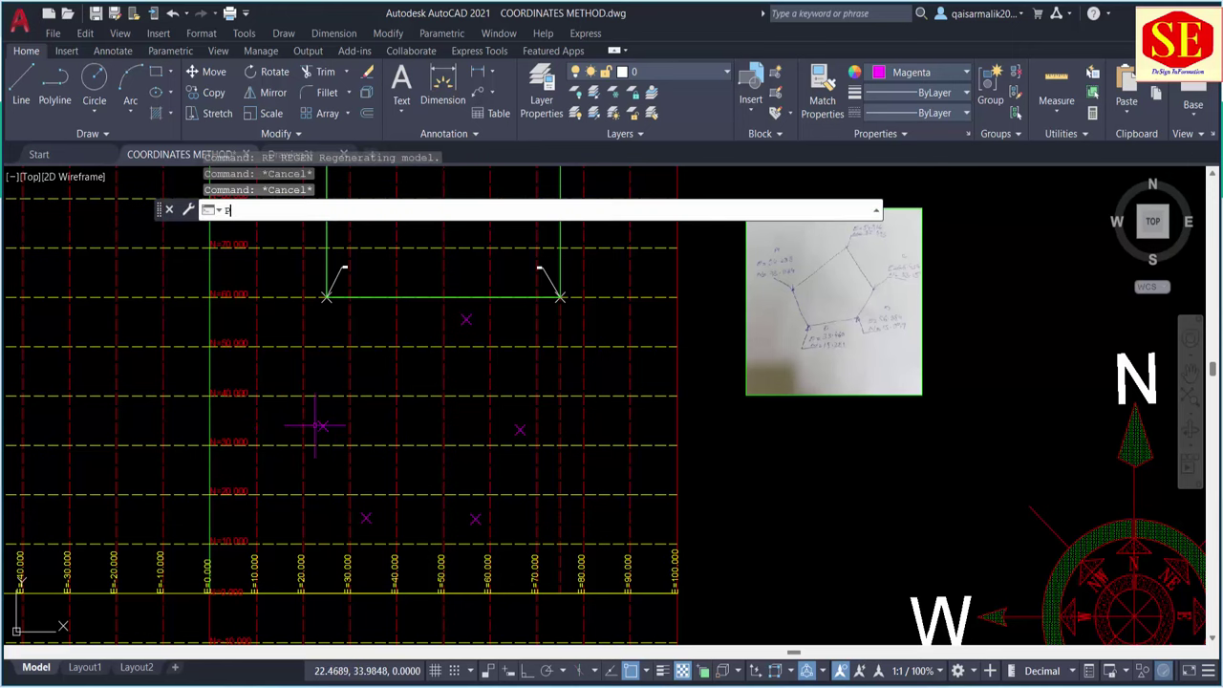
pyautogui.write('L')
pyautogui.press('Return')
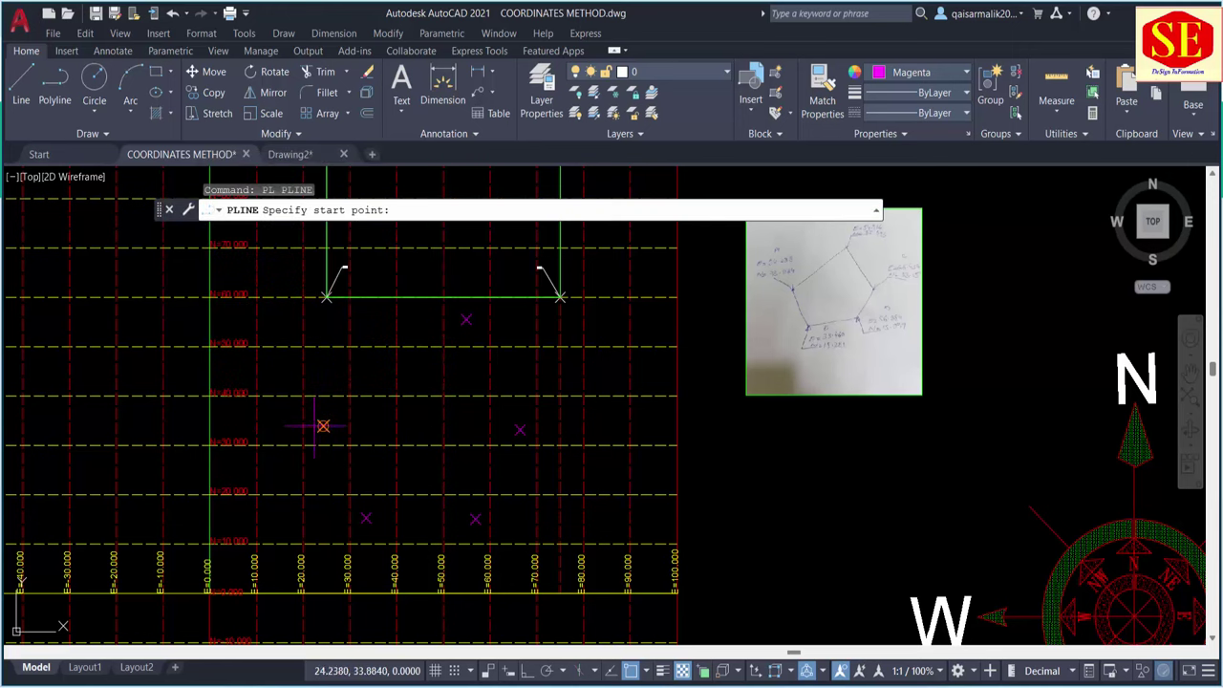
pyautogui.scroll(2, 325, 426)
pyautogui.click(327, 426)
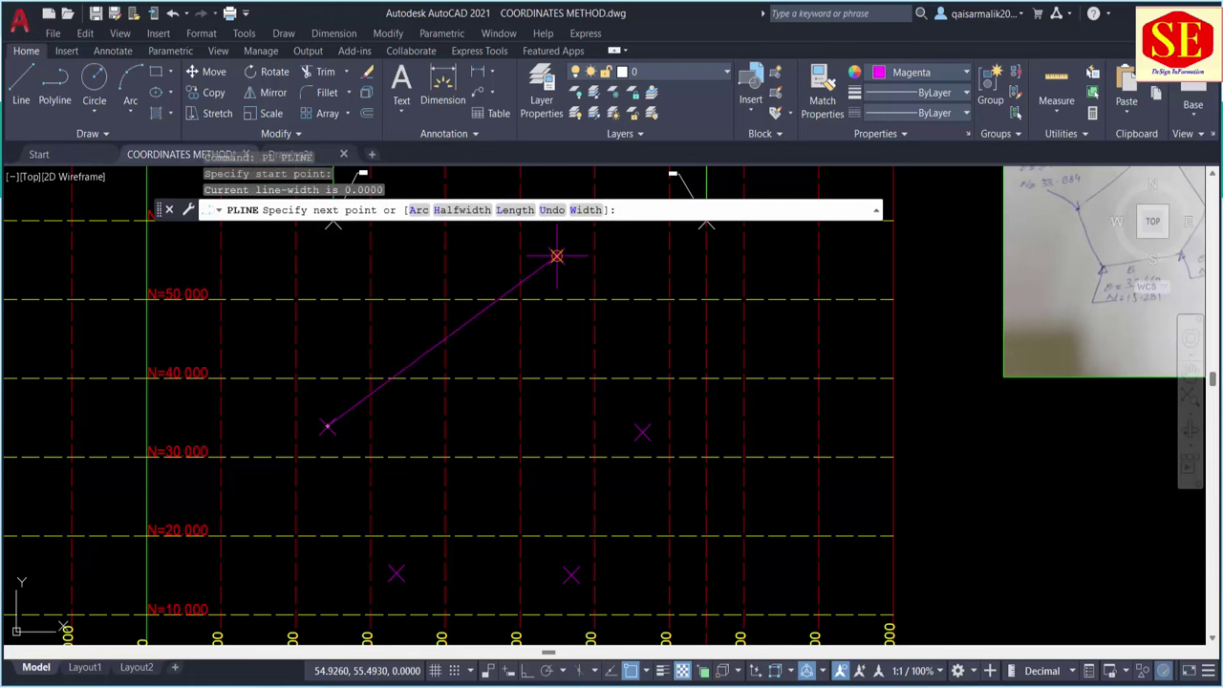
pyautogui.click(555, 256)
pyautogui.click(642, 432)
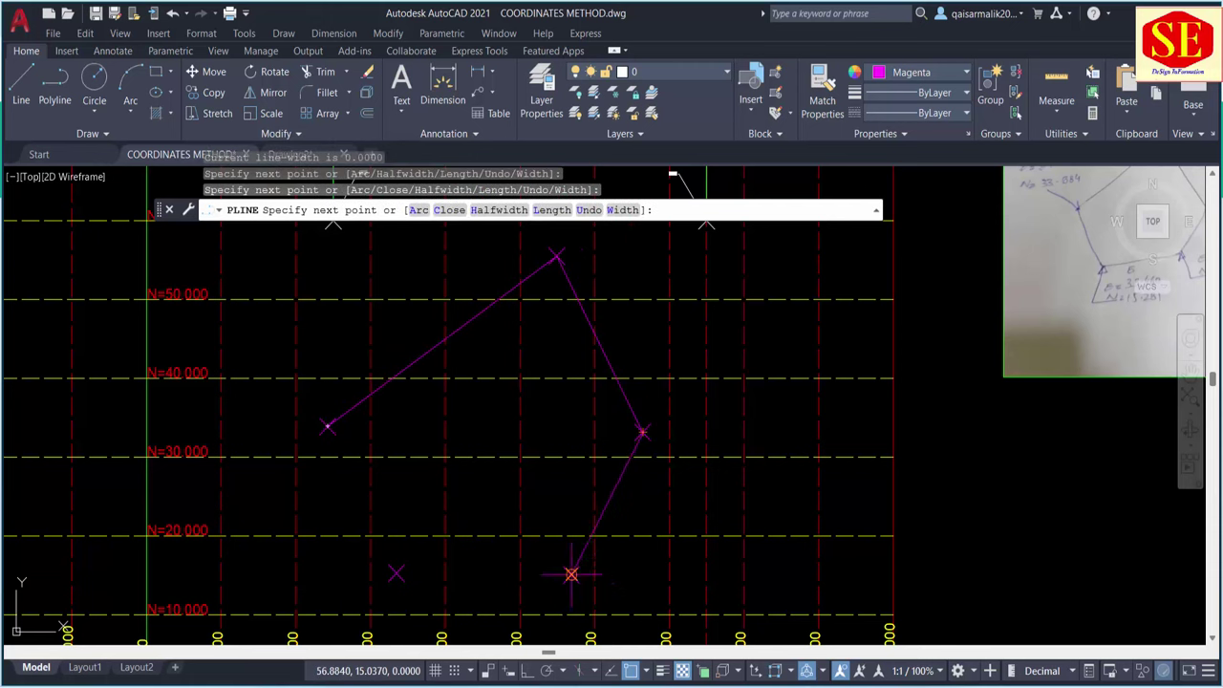
pyautogui.click(571, 574)
pyautogui.click(396, 573)
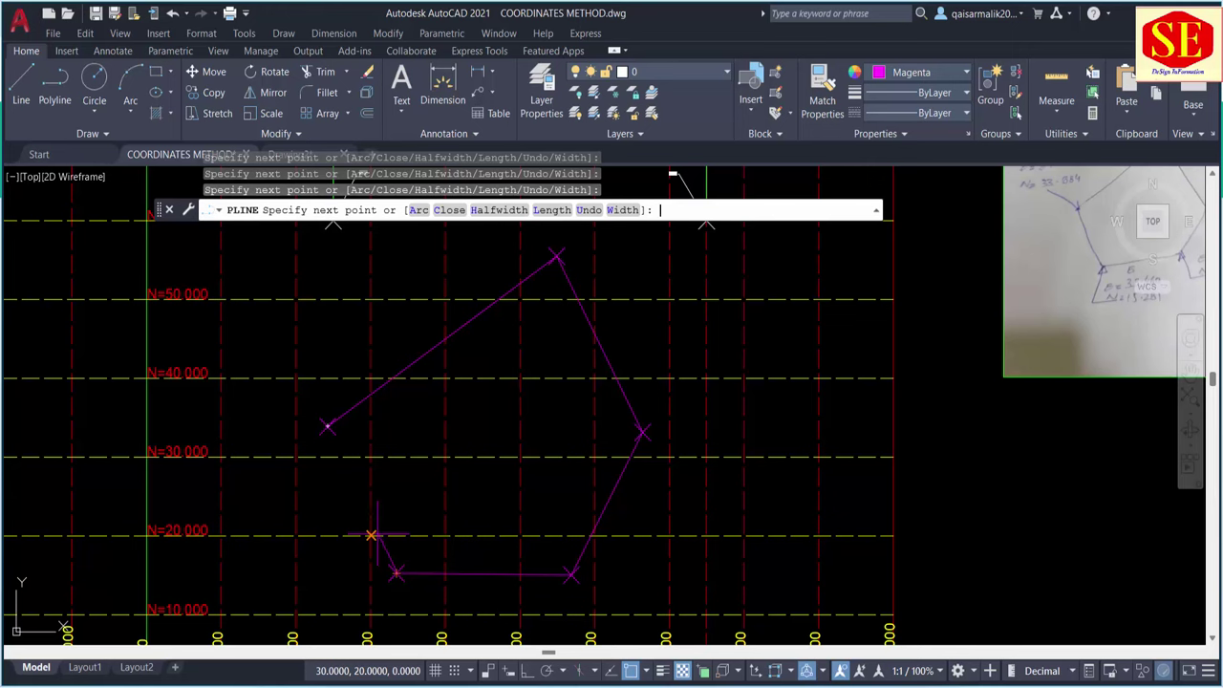
pyautogui.write('c')
pyautogui.press('Return')
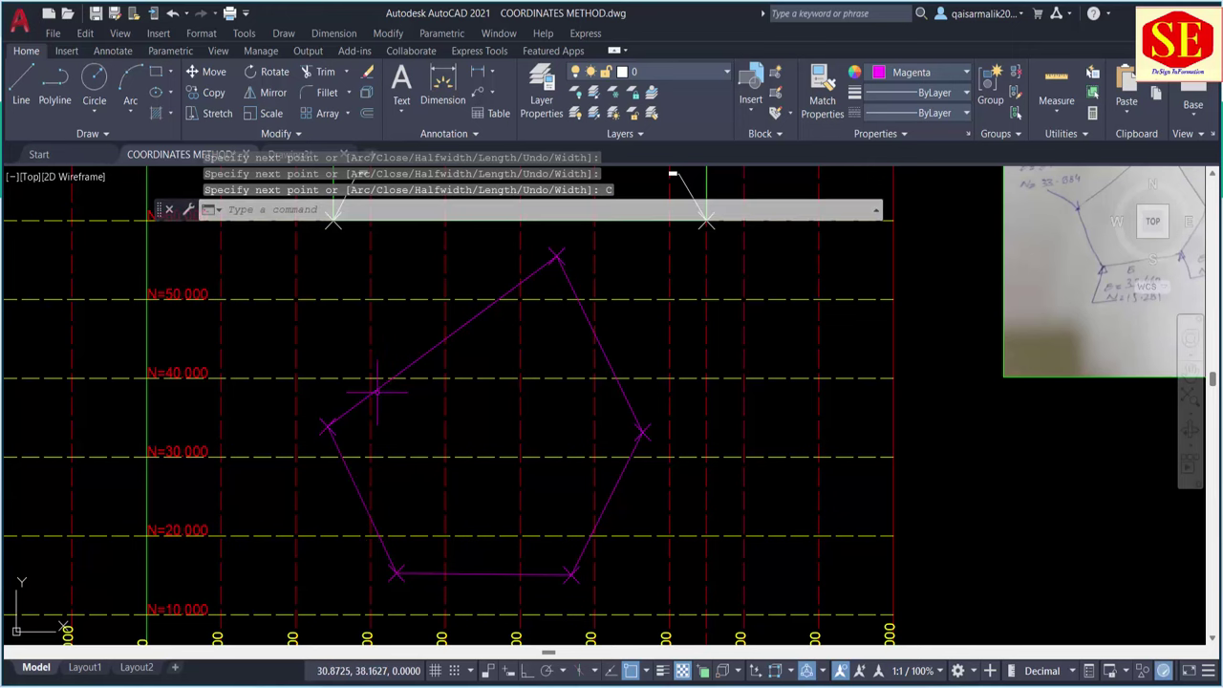
# Select the closed boundary polyline to check it, then deselect it.
pyautogui.click(375, 393)
pyautogui.scroll(-2, 964, 323)
pyautogui.scroll(5, 991, 260)
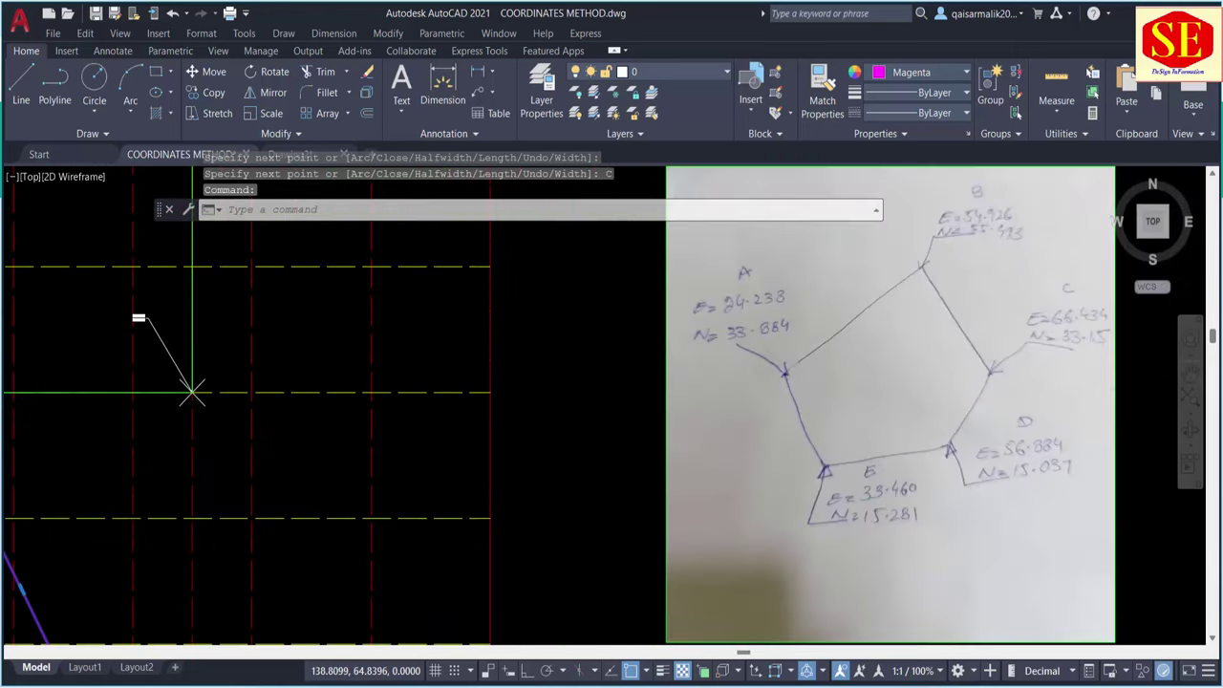
pyautogui.scroll(-4, 945, 335)
pyautogui.press('Escape')
# Label the left boundary corner with its coordinates E=24.238, N=33.884 using the DO routine.
pyautogui.scroll(5, 492, 430)
pyautogui.write('DO')
pyautogui.press('Return')
pyautogui.scroll(2, 234, 582)
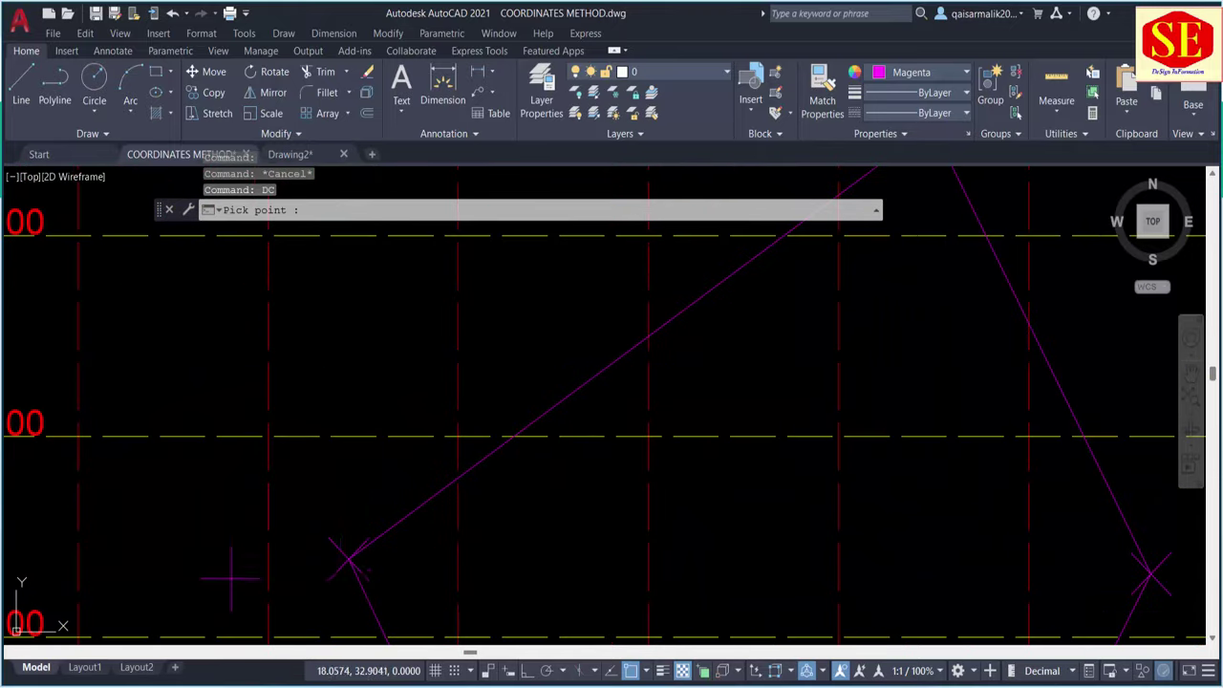
pyautogui.click(350, 557)
pyautogui.scroll(-2, 358, 402)
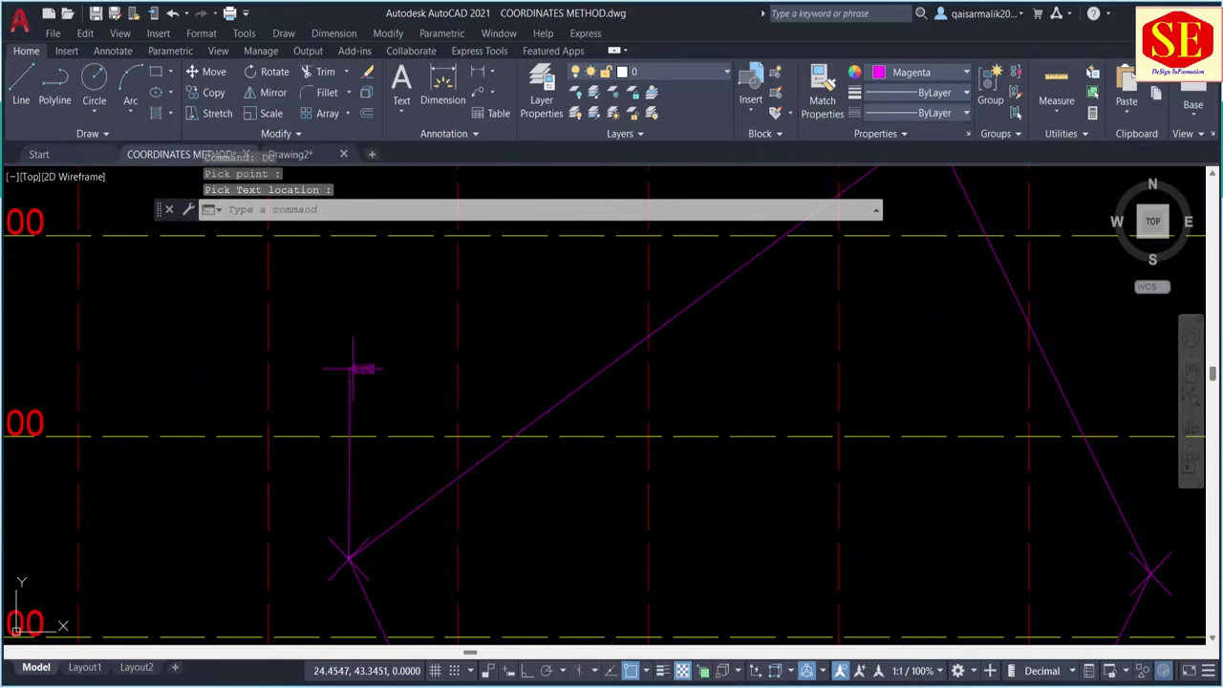
pyautogui.scroll(3, 669, 354)
pyautogui.click(663, 319)
pyautogui.moveTo(662, 319); pyautogui.dragTo(671, 334, button='middle')
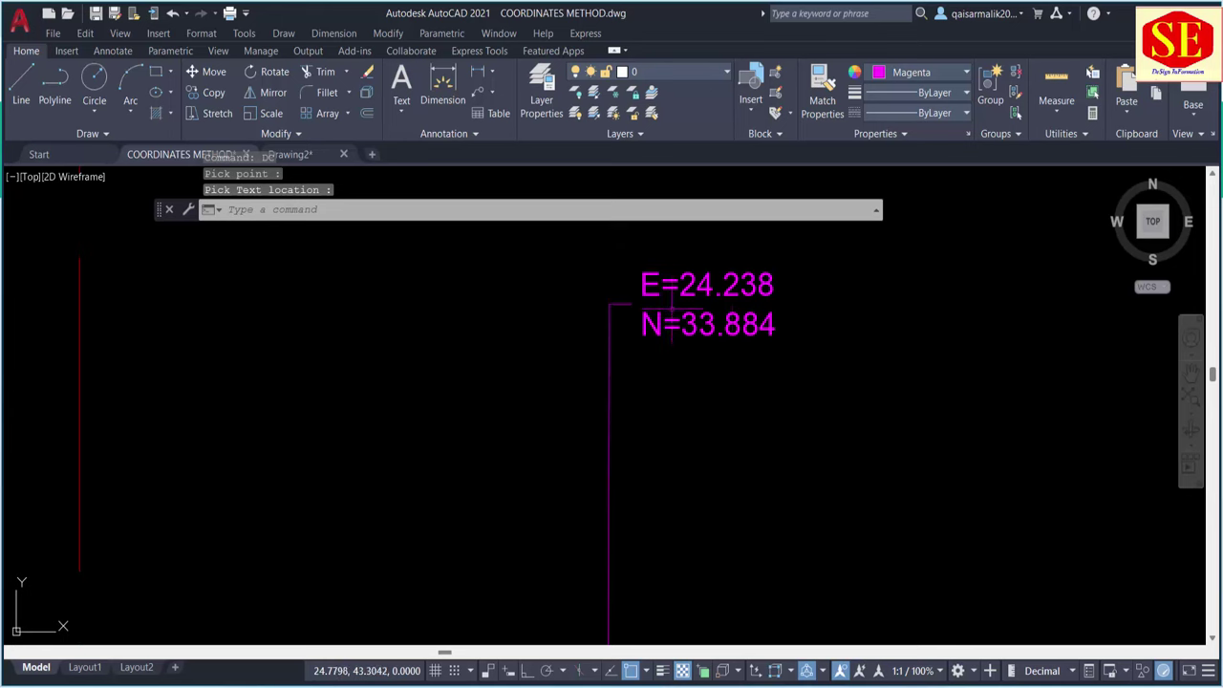
pyautogui.scroll(-4, 750, 298)
pyautogui.scroll(-4, 755, 298)
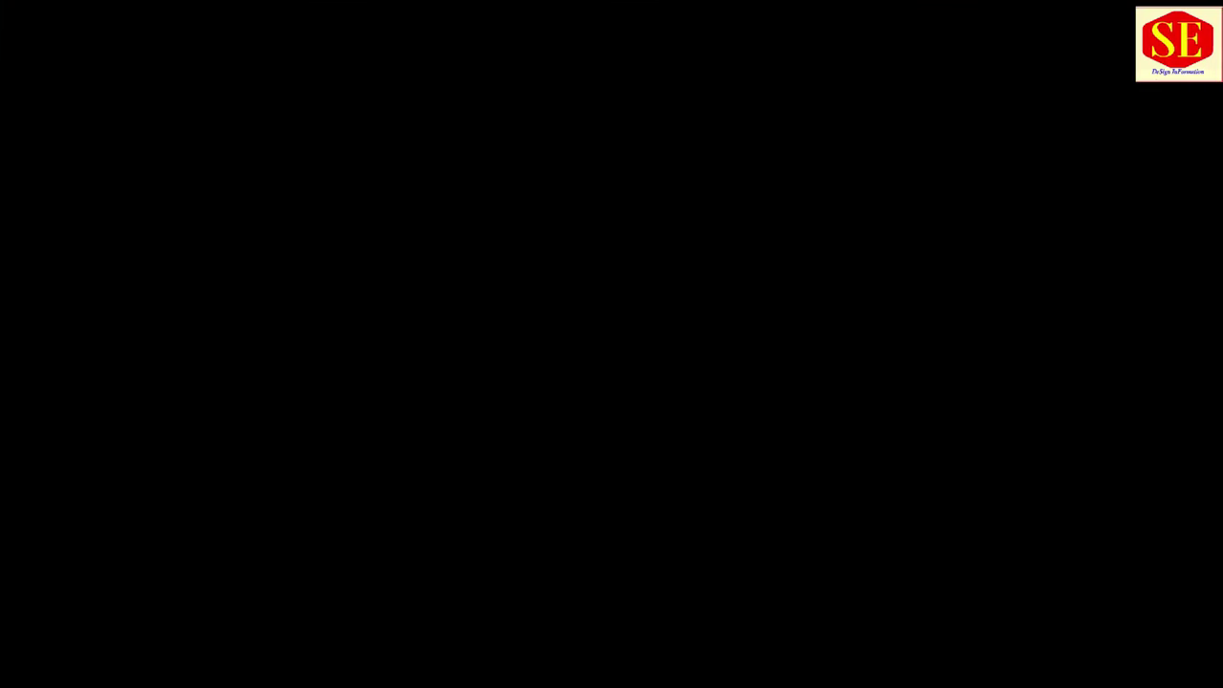
pyautogui.scroll(-4, 911, 298)
# Offset the vertical E=0.000 line 24.238 units east.
pyautogui.scroll(-2, 910, 298)
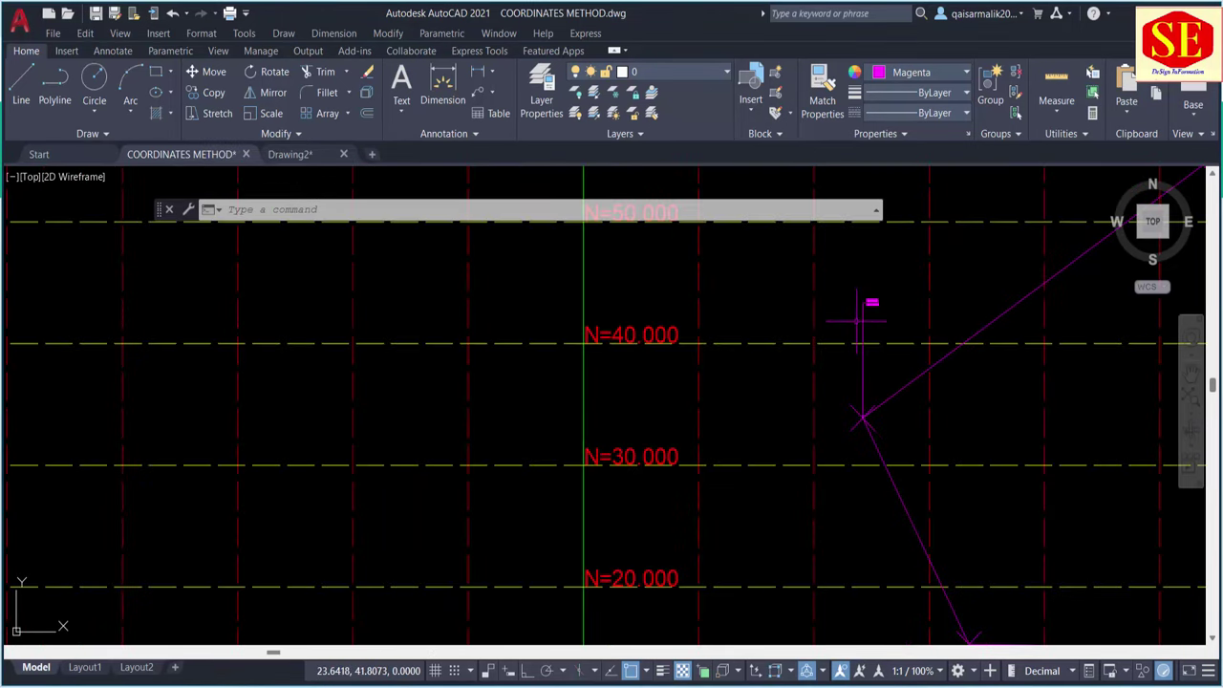
pyautogui.write('o')
pyautogui.press('Return')
pyautogui.write('.')
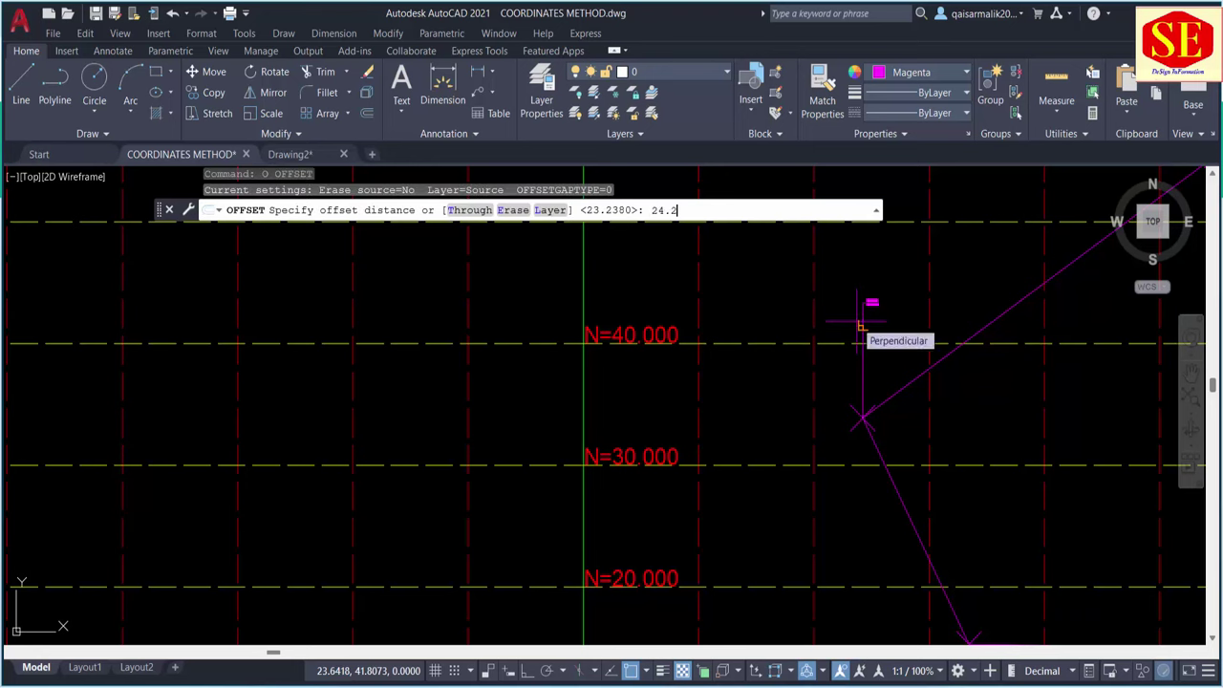
pyautogui.write('238')
pyautogui.press('Return')
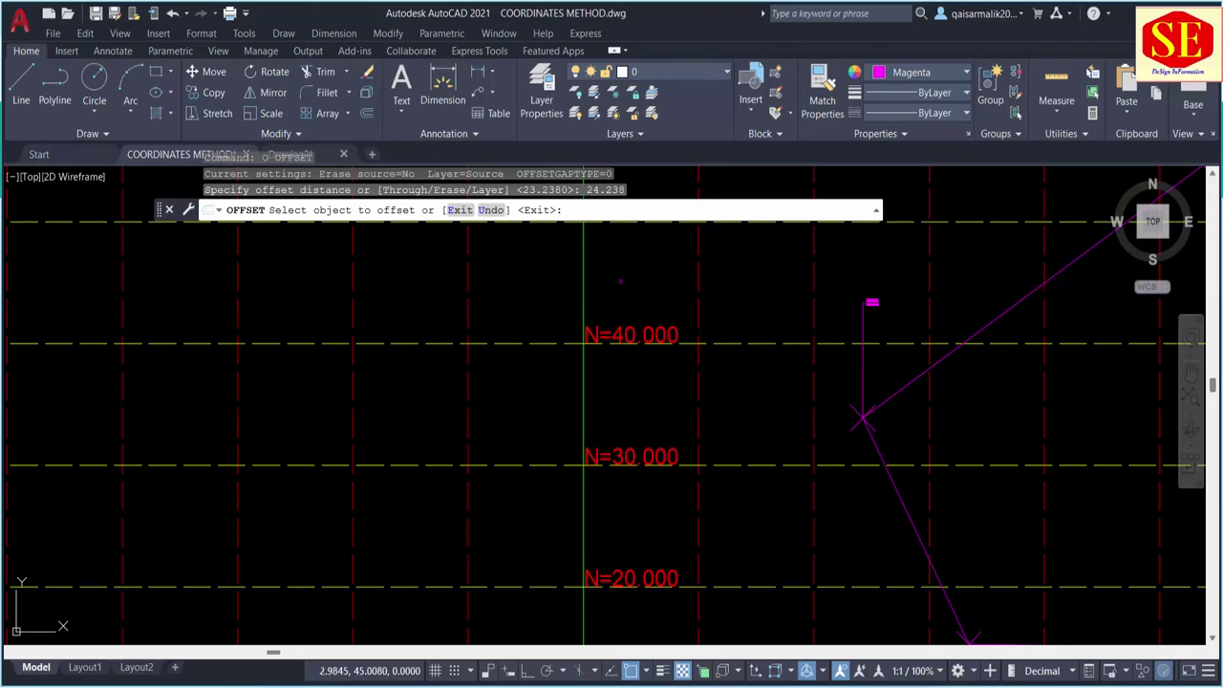
pyautogui.click(583, 281)
pyautogui.scroll(-4, 582, 281)
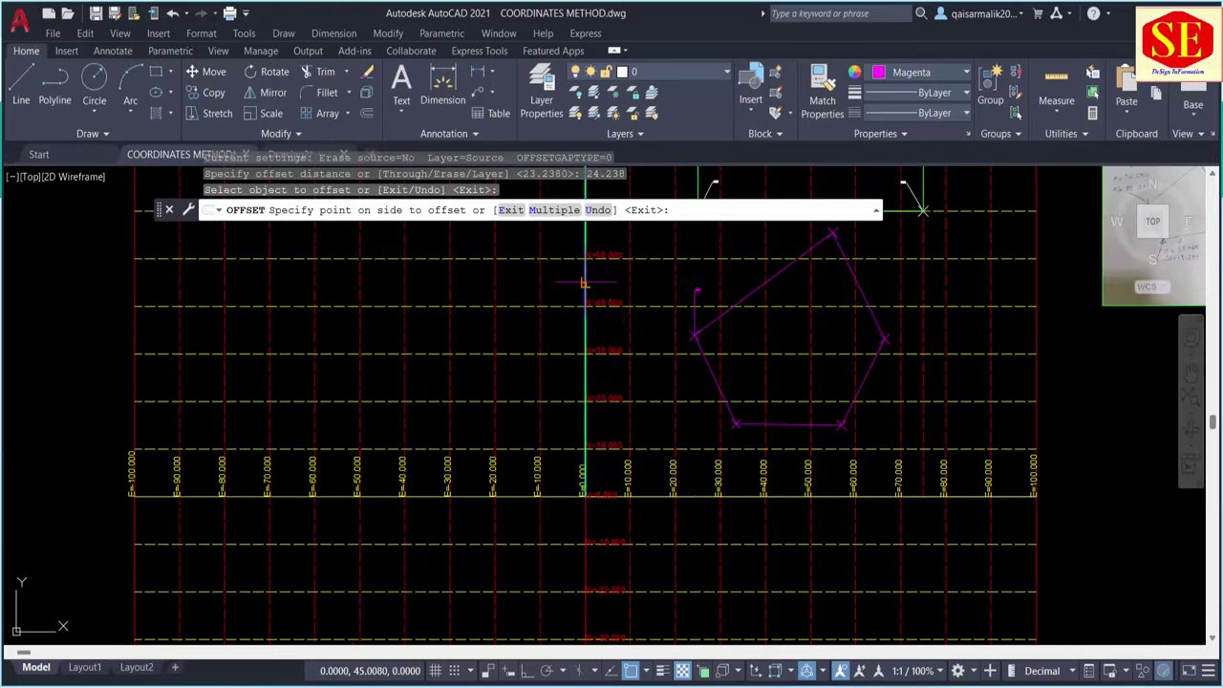
pyautogui.scroll(4, 739, 285)
pyautogui.click(732, 308)
pyautogui.scroll(3, 732, 308)
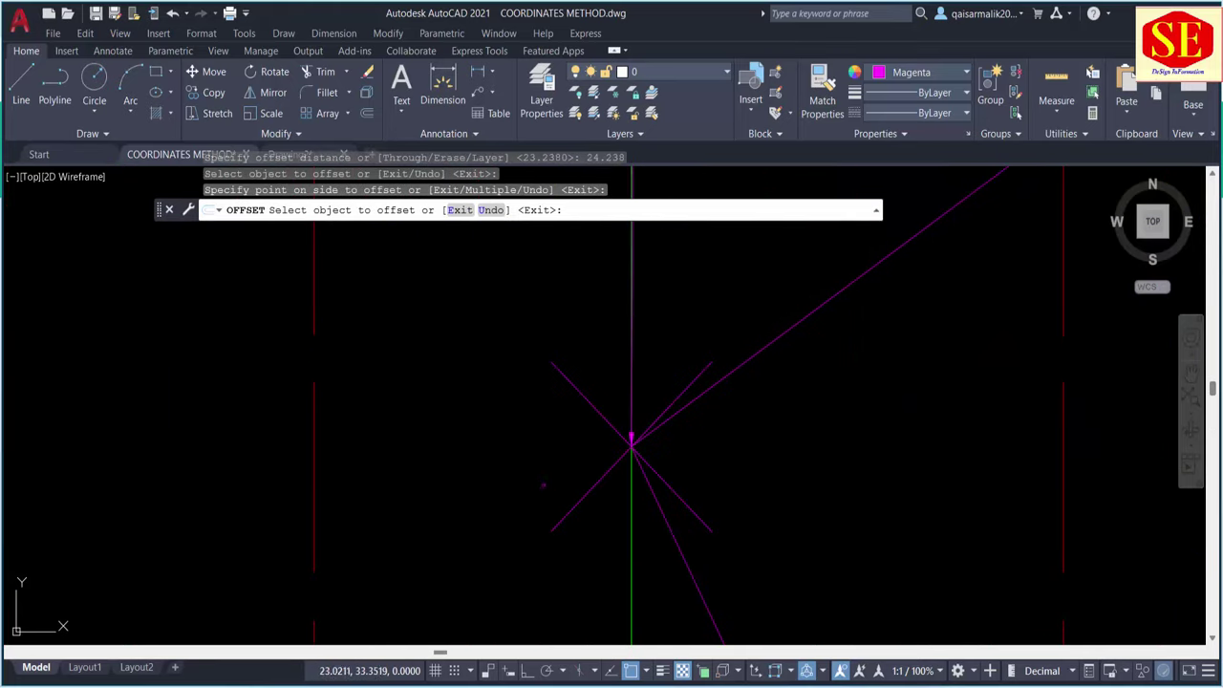
pyautogui.scroll(-5, 631, 483)
pyautogui.click(646, 289)
pyautogui.press('Escape')
pyautogui.scroll(3, 644, 294)
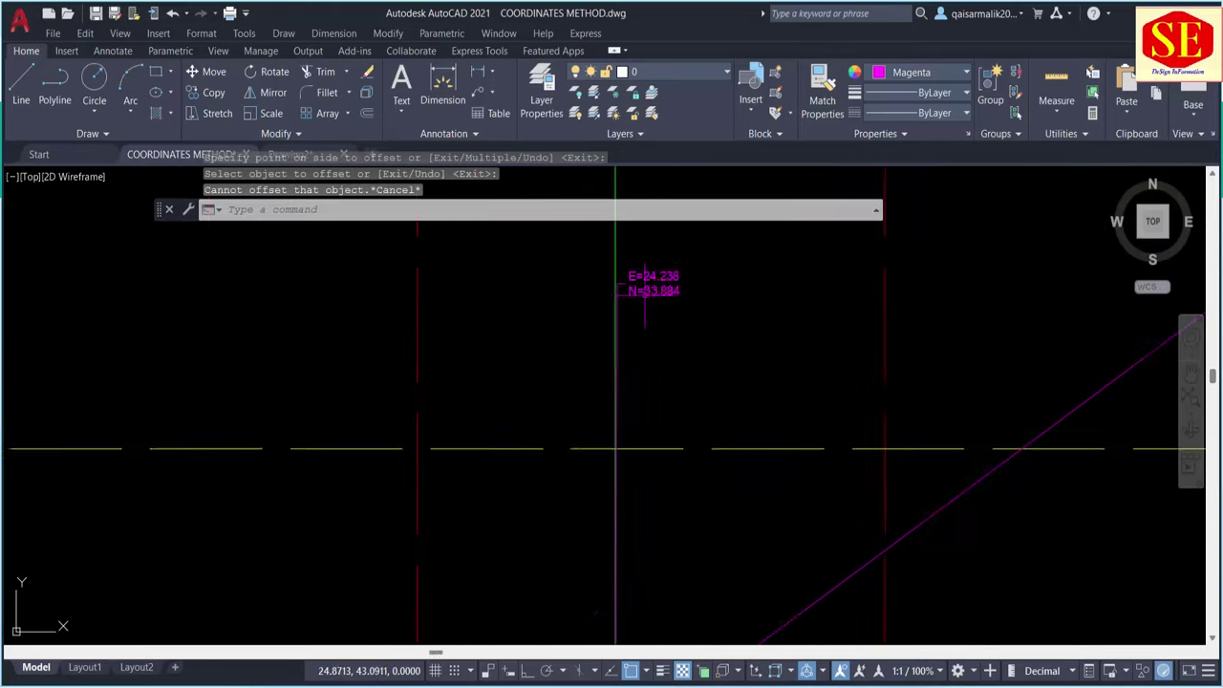
pyautogui.scroll(3, 644, 294)
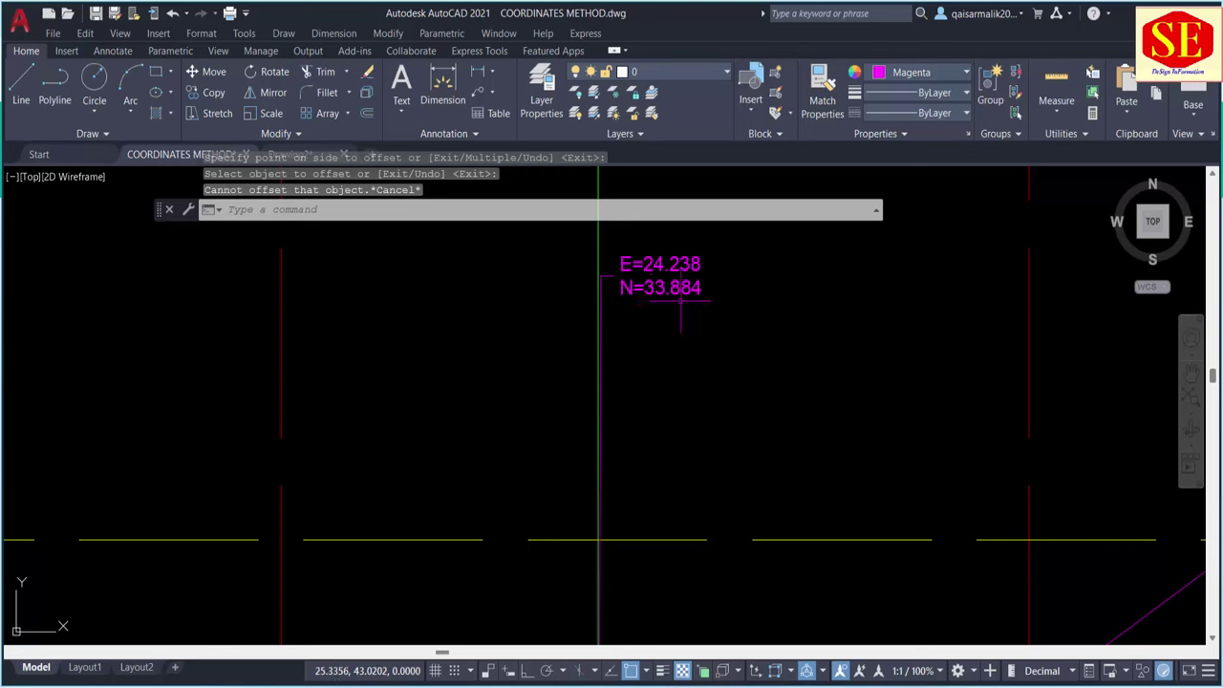
# Offset the horizontal N=0.000 line 33.884 units north.
pyautogui.write('o')
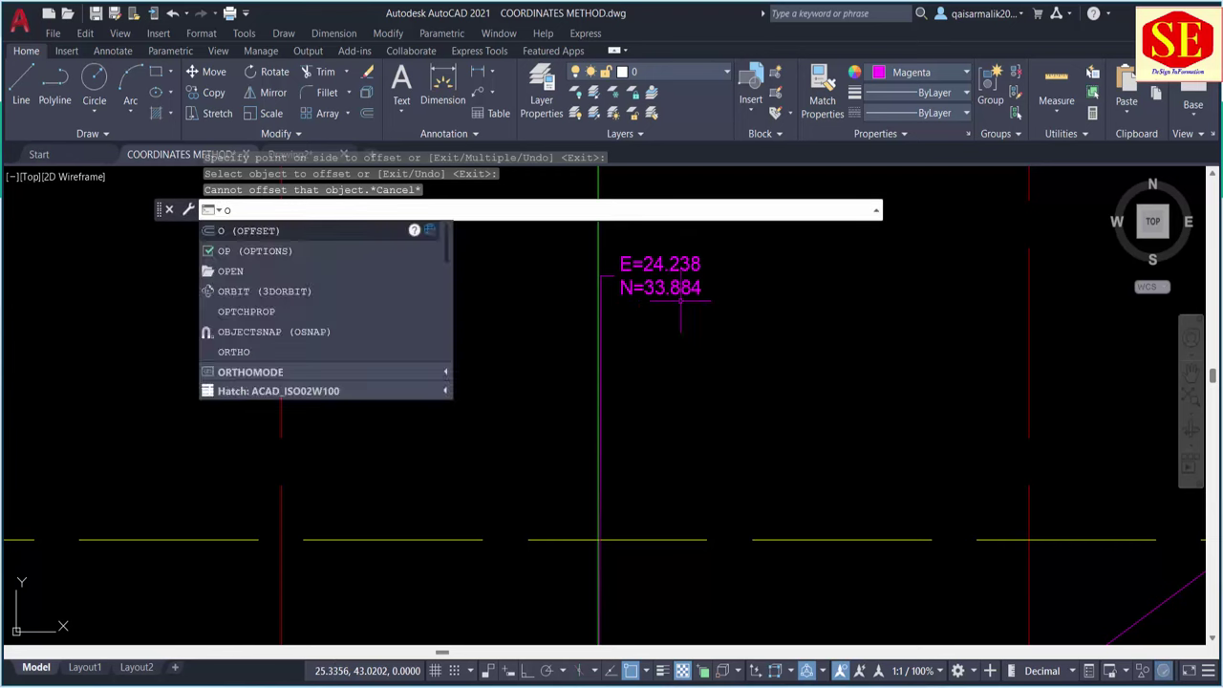
pyautogui.press('Return')
pyautogui.write('33.')
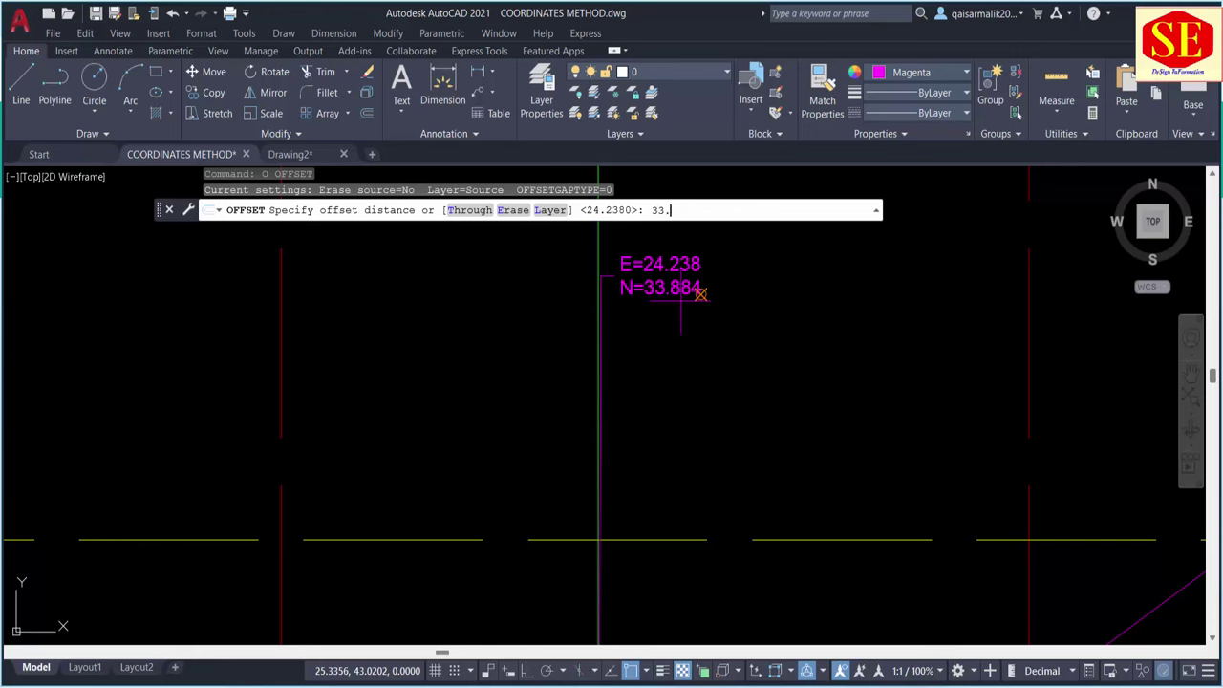
pyautogui.write('884')
pyautogui.press('Return')
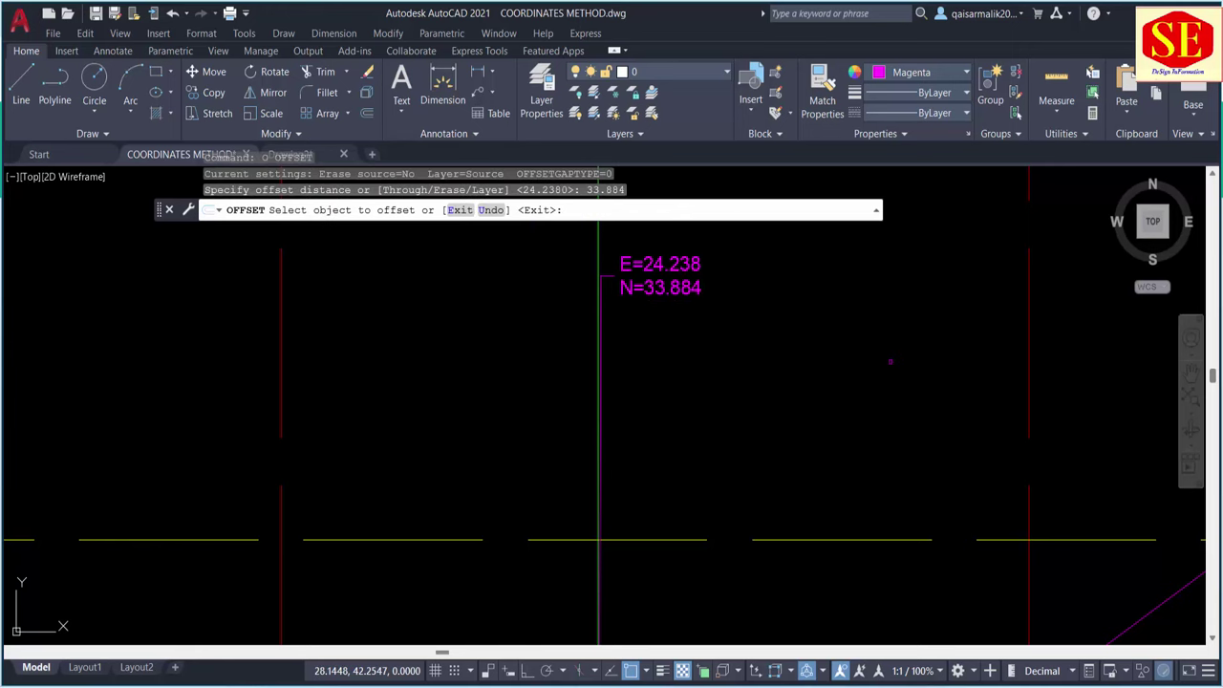
pyautogui.scroll(-3, 887, 357)
pyautogui.moveTo(887, 357); pyautogui.dragTo(877, 180, button='middle')
pyautogui.click(752, 424)
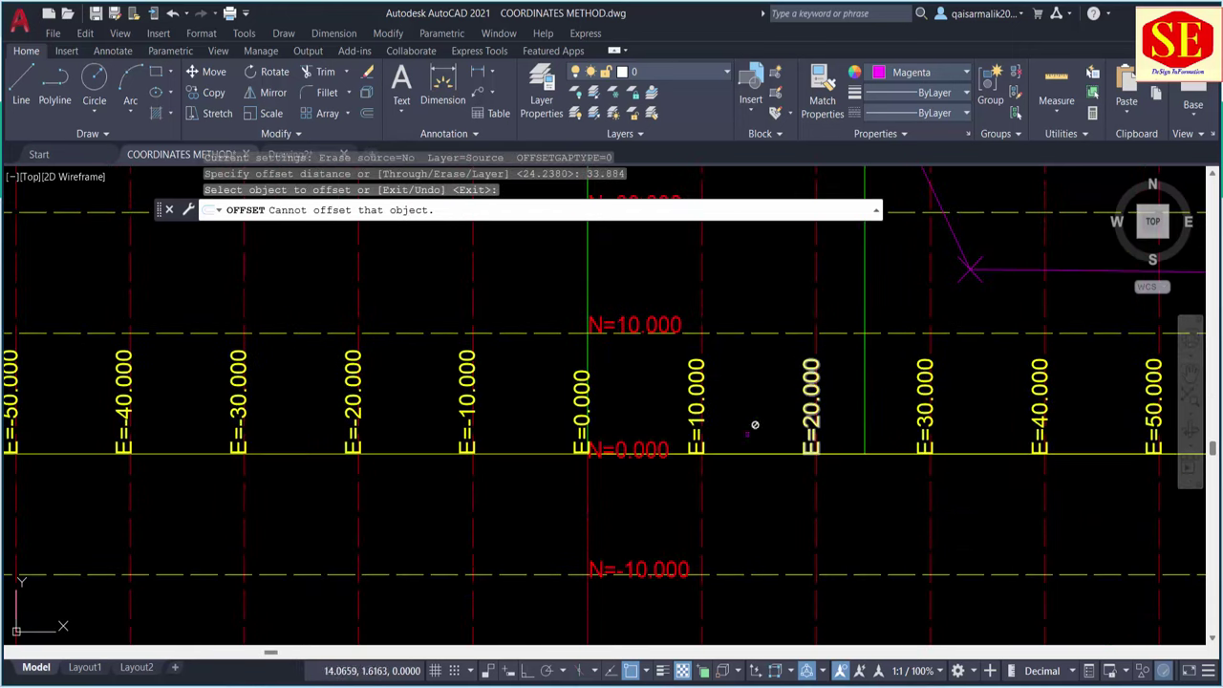
pyautogui.click(758, 454)
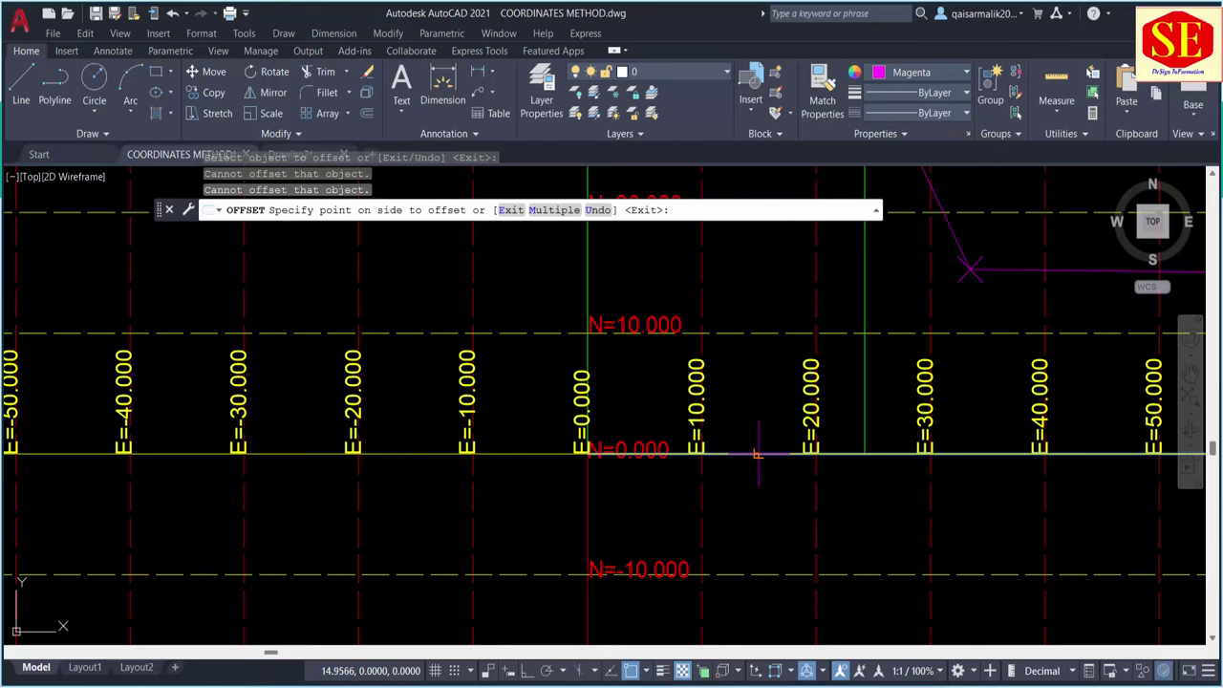
pyautogui.scroll(-3, 755, 450)
pyautogui.scroll(1, 956, 287)
pyautogui.click(790, 275)
pyautogui.scroll(3, 781, 369)
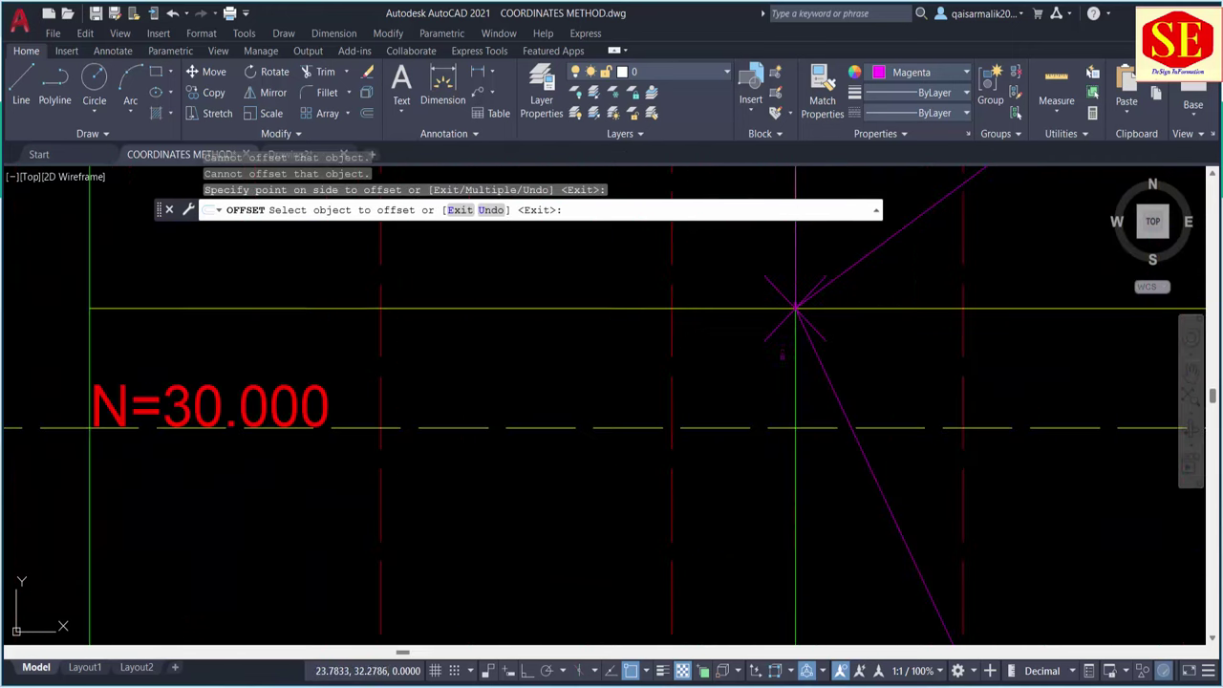
pyautogui.press('Escape')
# Cancel the failed offset and zoom out around the polygon corner.
pyautogui.scroll(3, 757, 399)
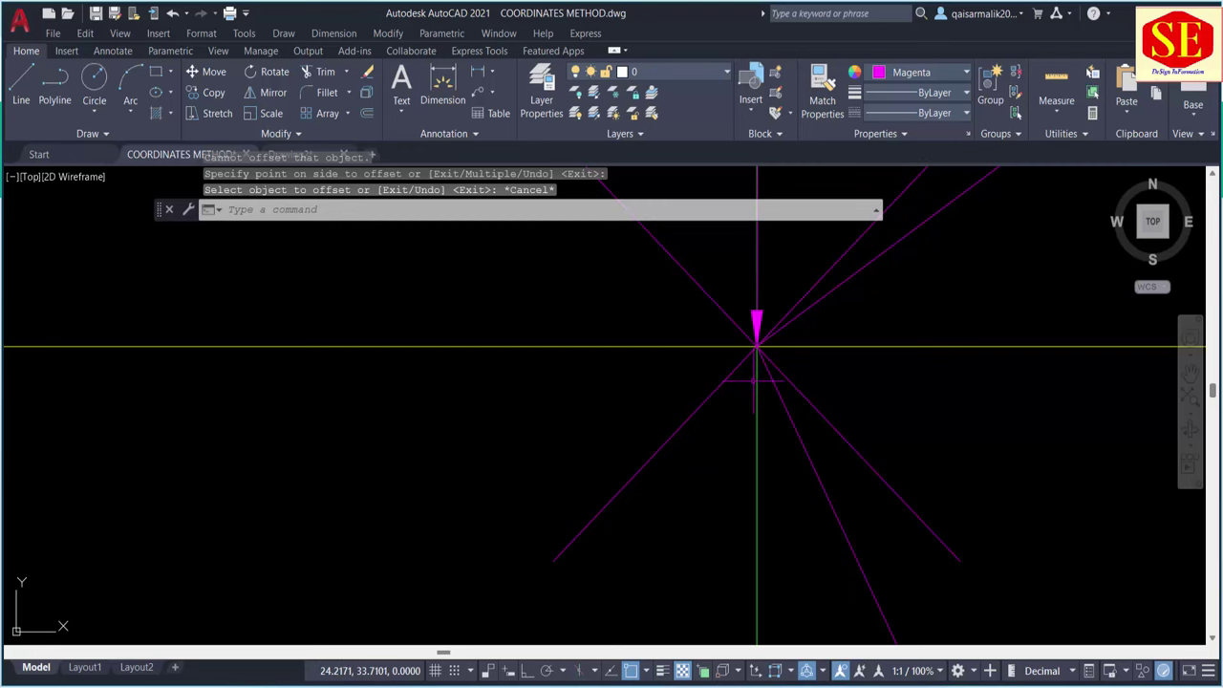
pyautogui.scroll(-5, 896, 332)
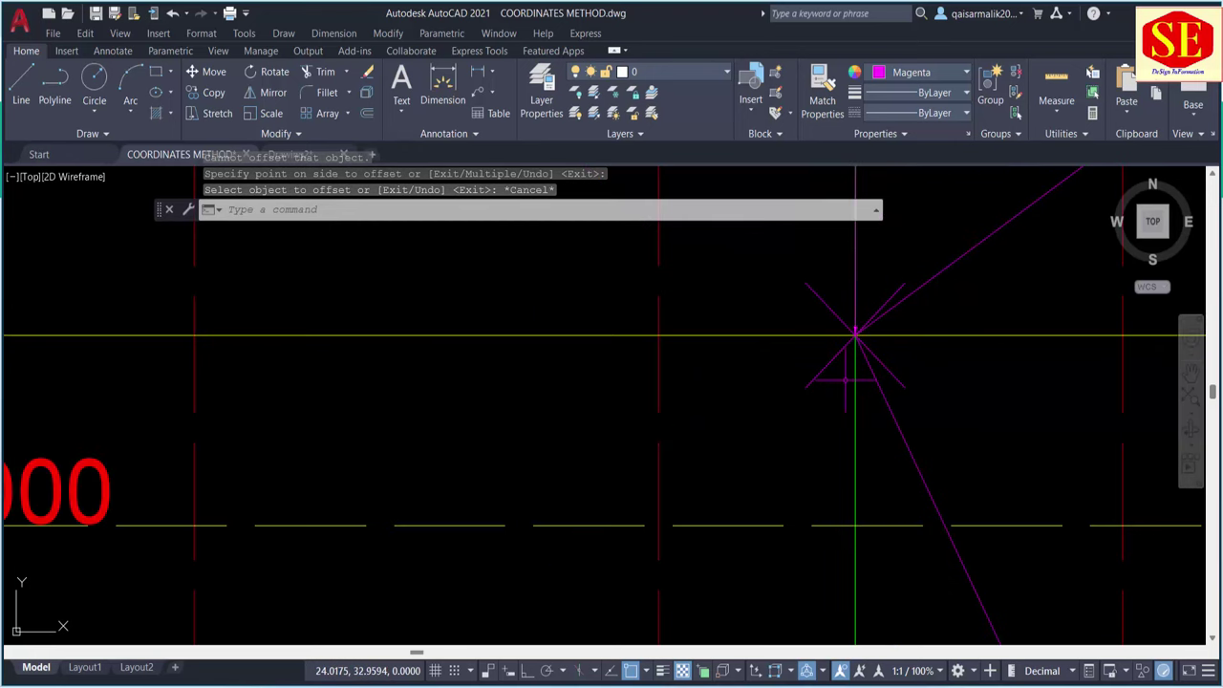
pyautogui.scroll(-3, 845, 379)
pyautogui.scroll(-2, 846, 379)
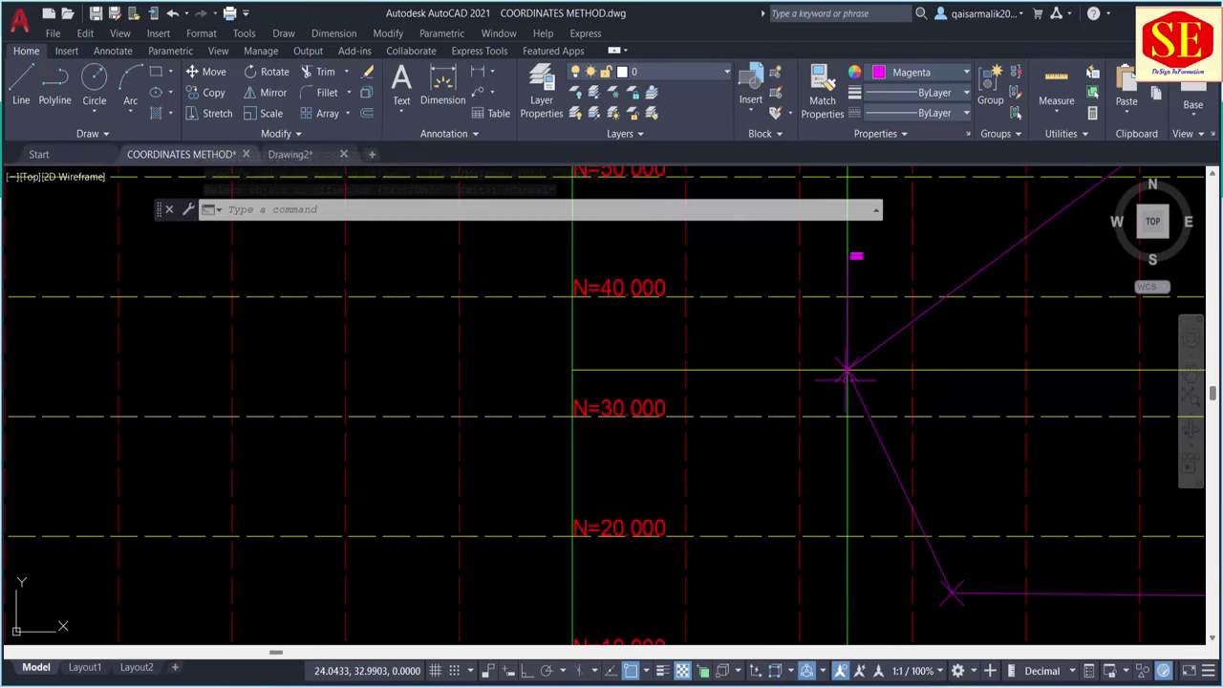
pyautogui.press('Escape')
pyautogui.press('Escape')
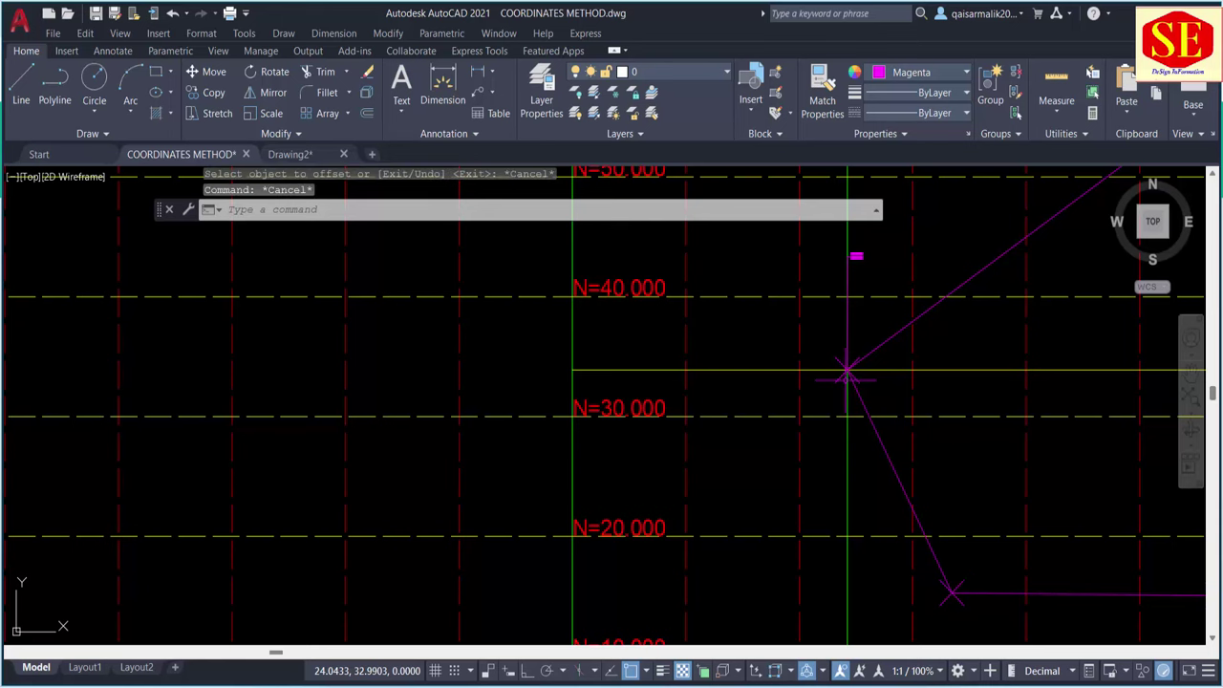
pyautogui.press('Escape')
pyautogui.scroll(-4, 845, 380)
# Pan and zoom out toward the site plan sheet, clearing any pending command.
pyautogui.moveTo(845, 380); pyautogui.dragTo(675, 468, button='middle')
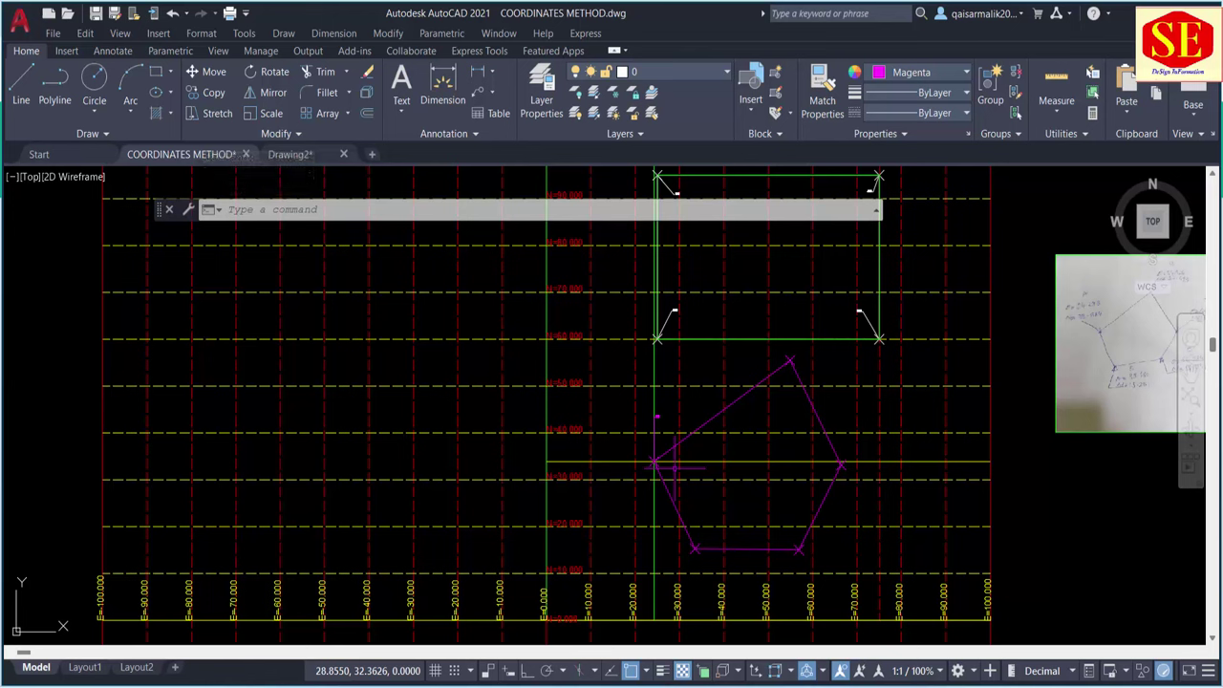
pyautogui.press('Escape')
pyautogui.press('Escape')
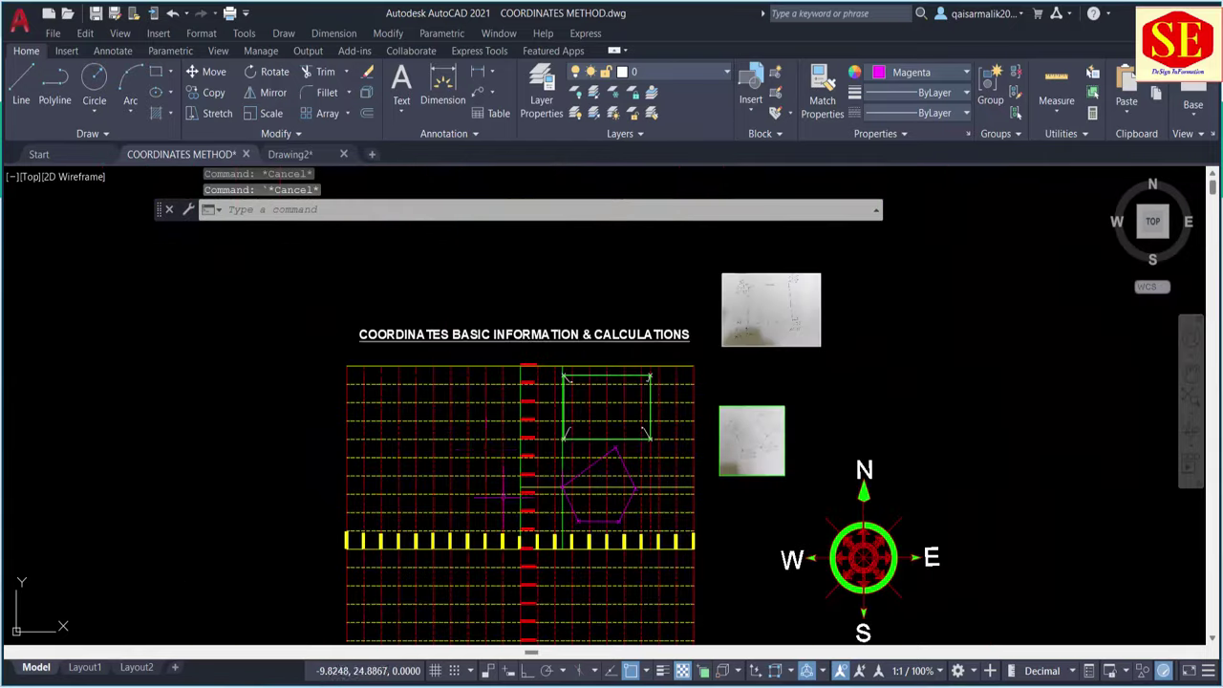
pyautogui.scroll(-4, 513, 501)
pyautogui.scroll(-5, 457, 387)
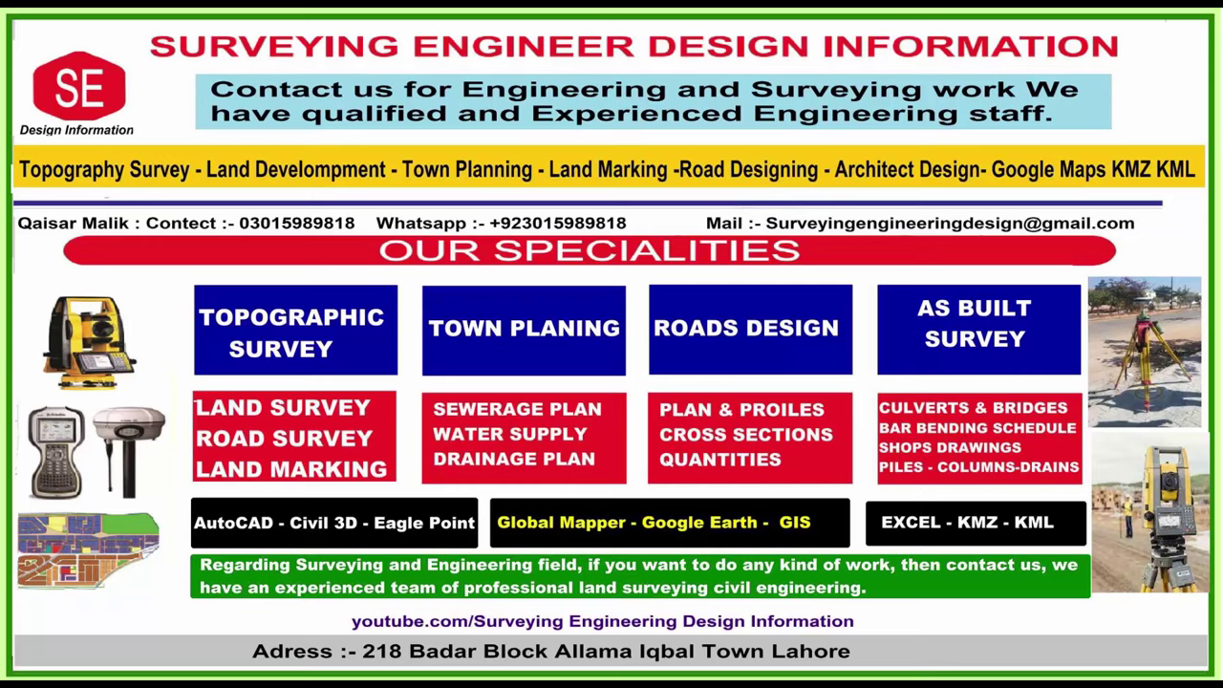
# Zoom to the top-right corner label E=1439663.716, N=11427669.765 and start a polyline.
pyautogui.scroll(5, 975, 325)
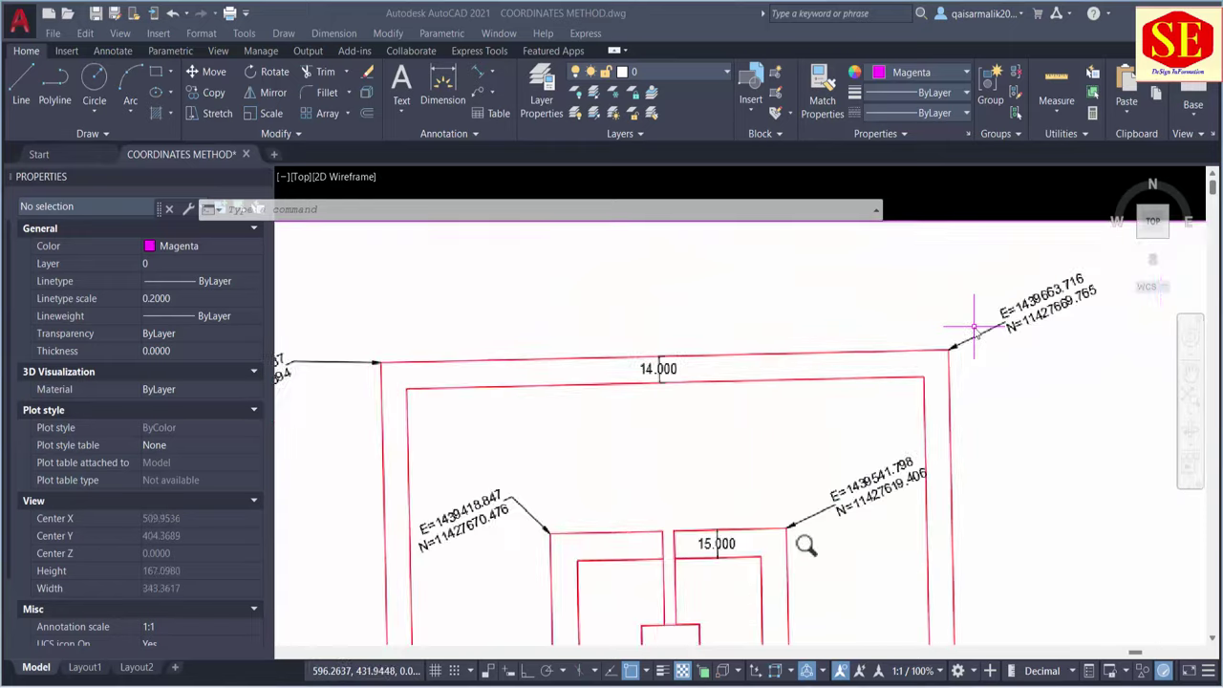
pyautogui.scroll(1, 974, 325)
pyautogui.scroll(-3, 968, 263)
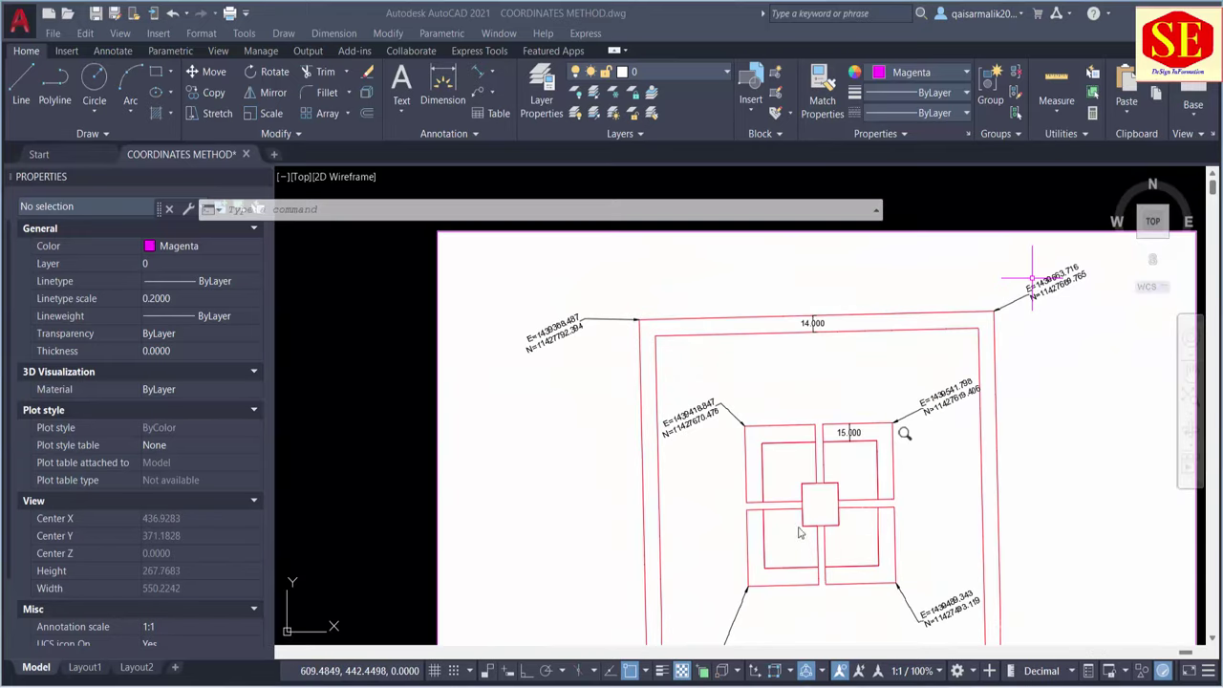
pyautogui.scroll(-2, 817, 368)
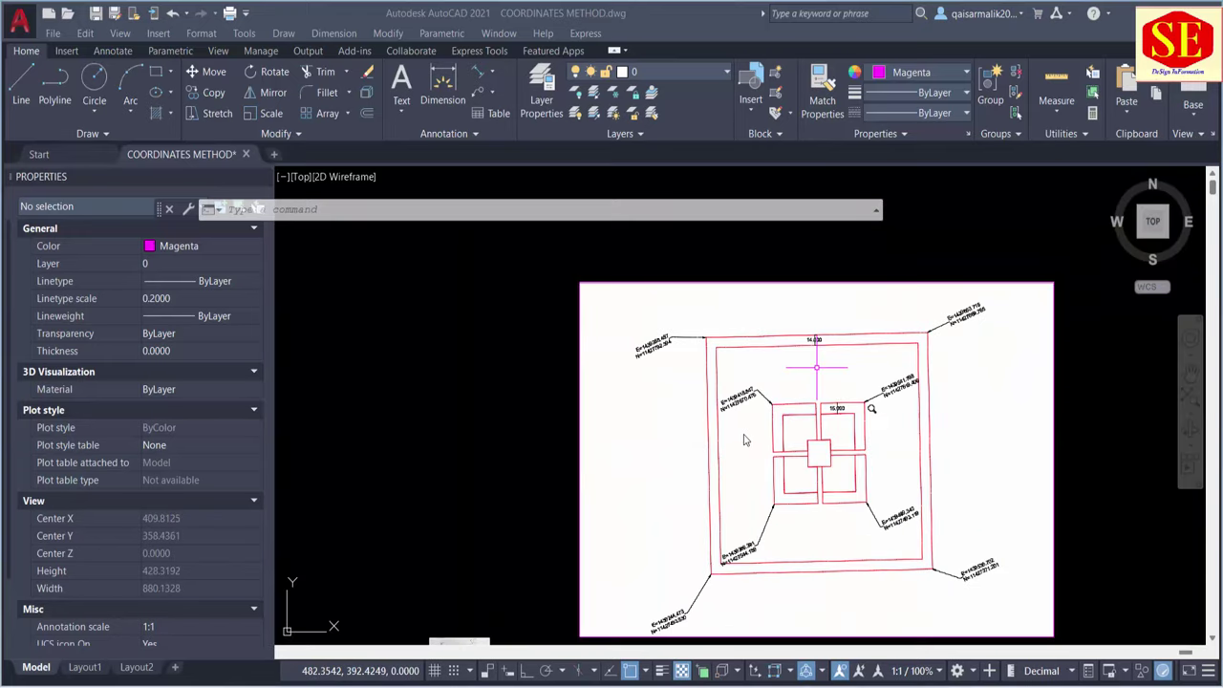
pyautogui.scroll(2, 946, 330)
pyautogui.scroll(2, 944, 340)
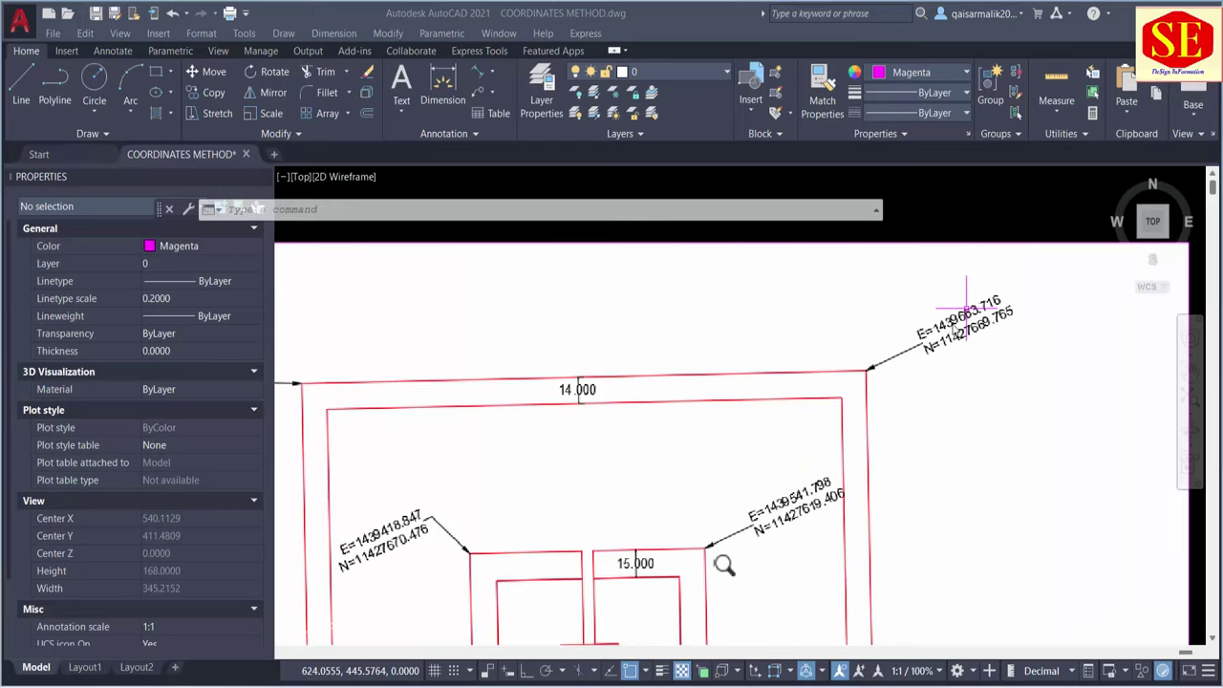
pyautogui.scroll(-3, 951, 325)
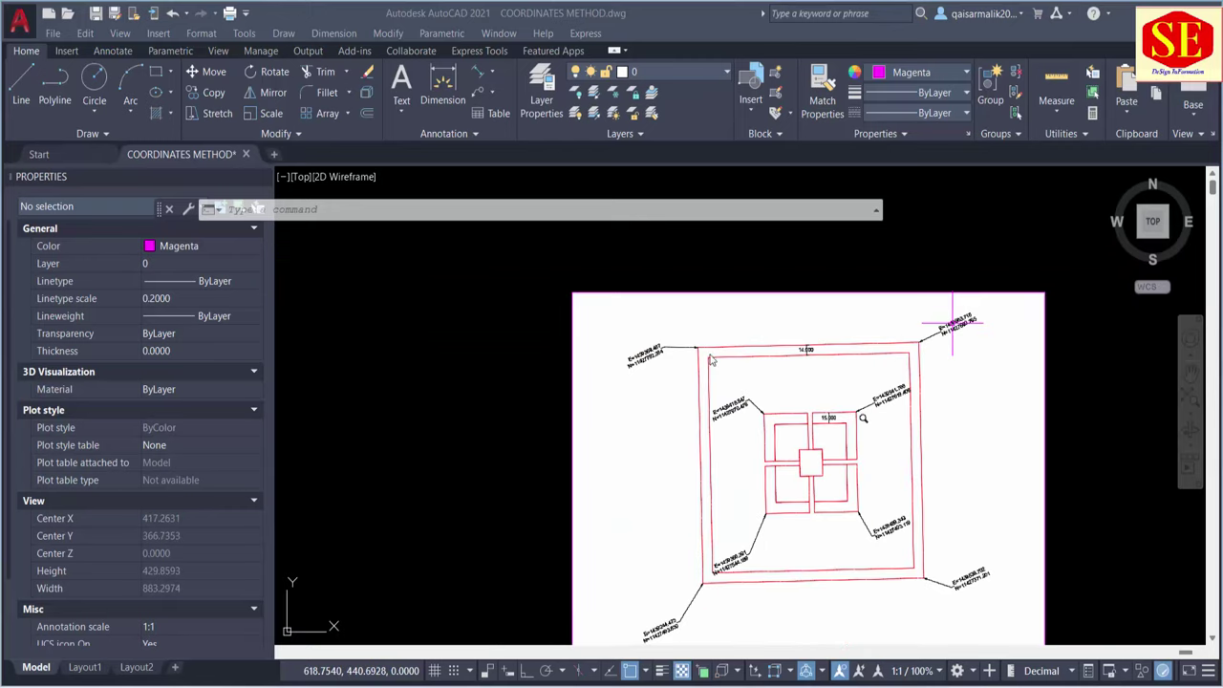
pyautogui.scroll(6, 1009, 274)
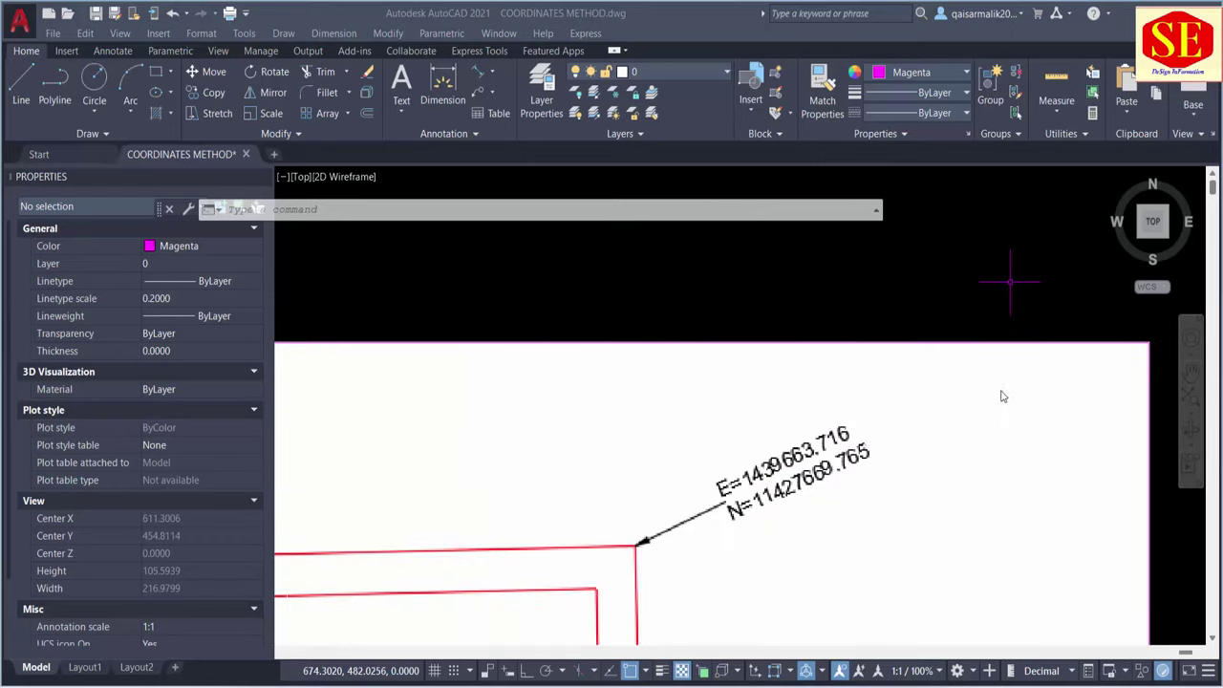
pyautogui.click(435, 207)
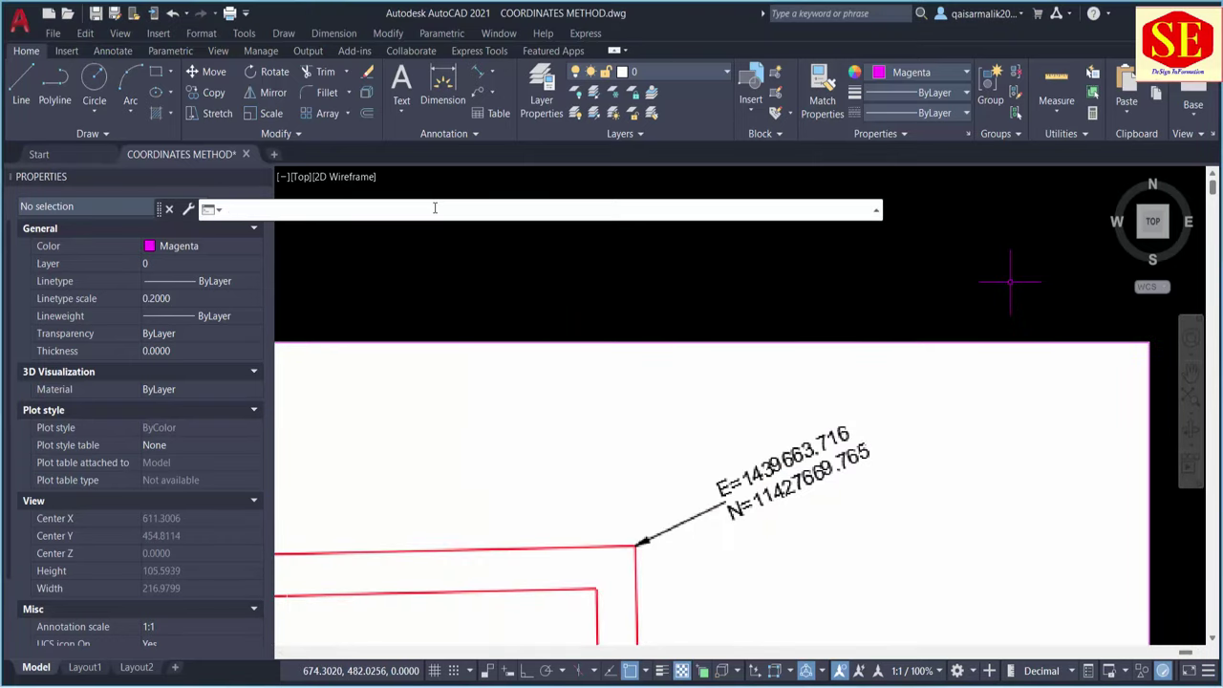
pyautogui.write('El')
pyautogui.press('Return')
pyautogui.write('1439663.716,')
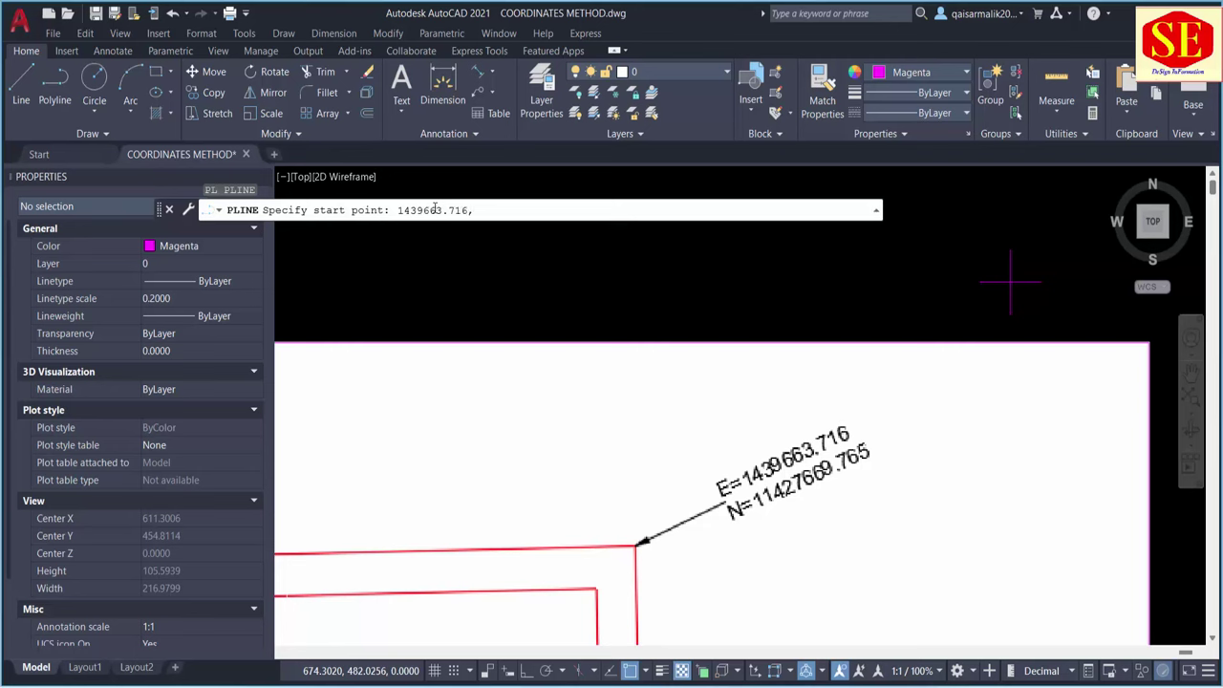
# Set the polyline start at 1439663.716,11427669.765 and zoom to the next corner label.
pyautogui.write('11427669.765')
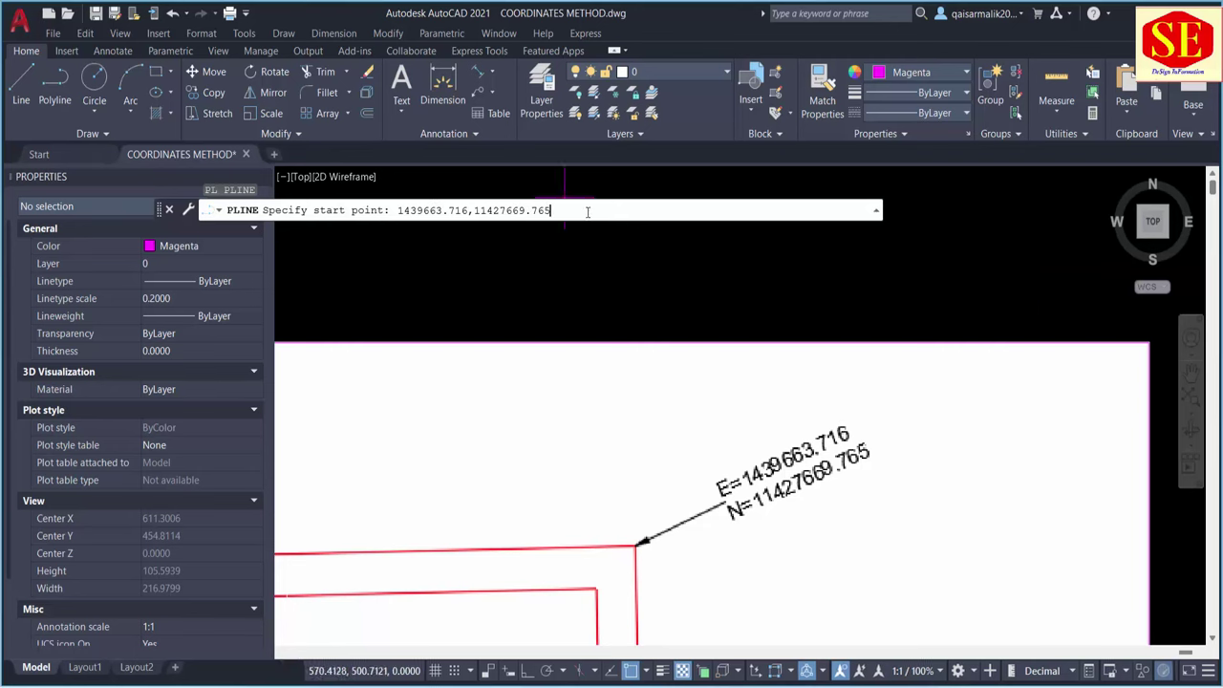
pyautogui.press('Return')
pyautogui.scroll(-5, 663, 369)
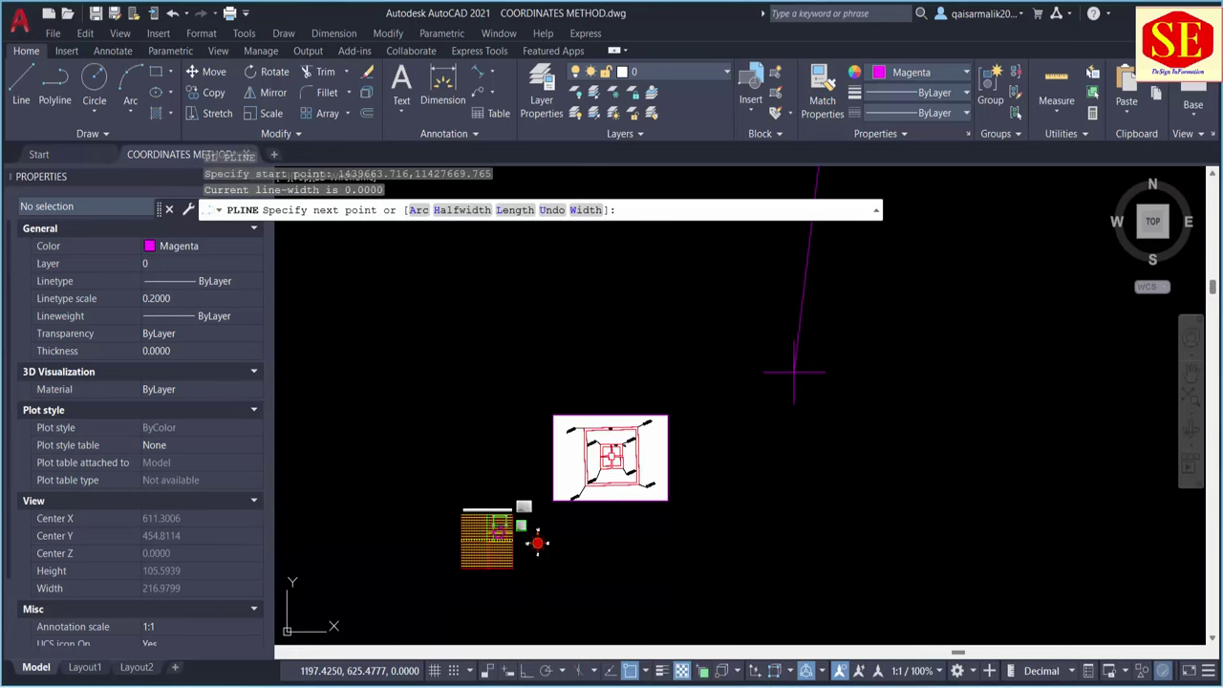
pyautogui.scroll(5, 659, 492)
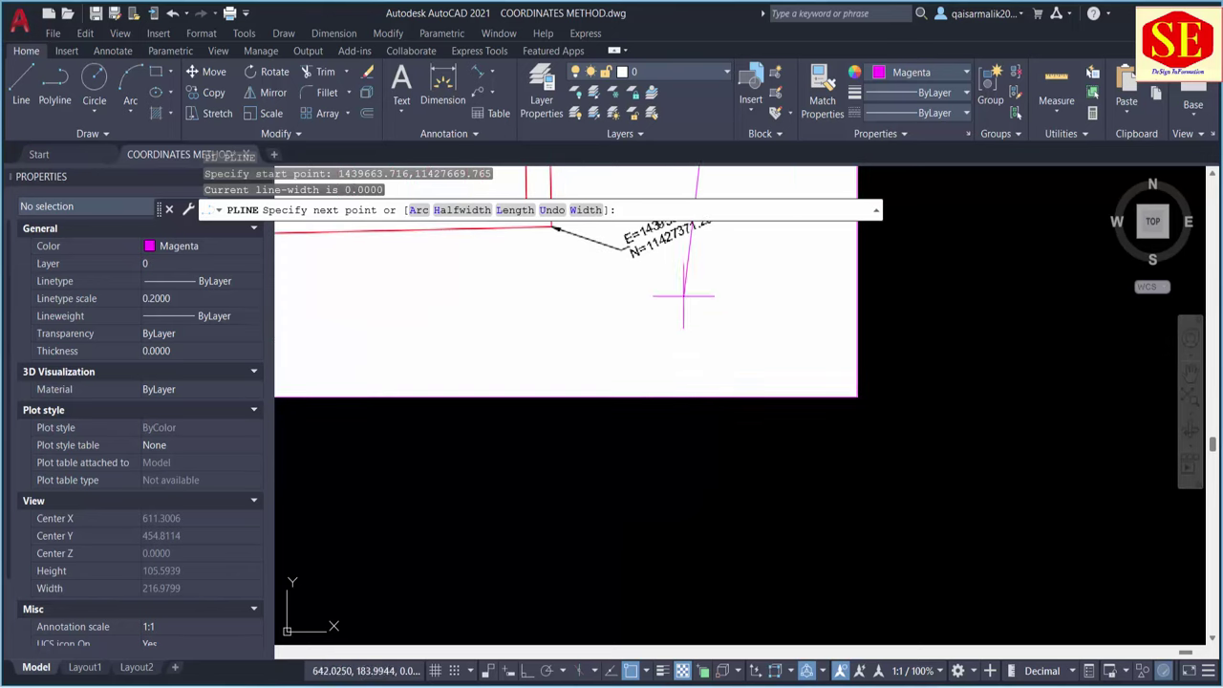
pyautogui.scroll(2, 741, 497)
pyautogui.scroll(2, 735, 382)
pyautogui.write('1439539.702,11427371.201')
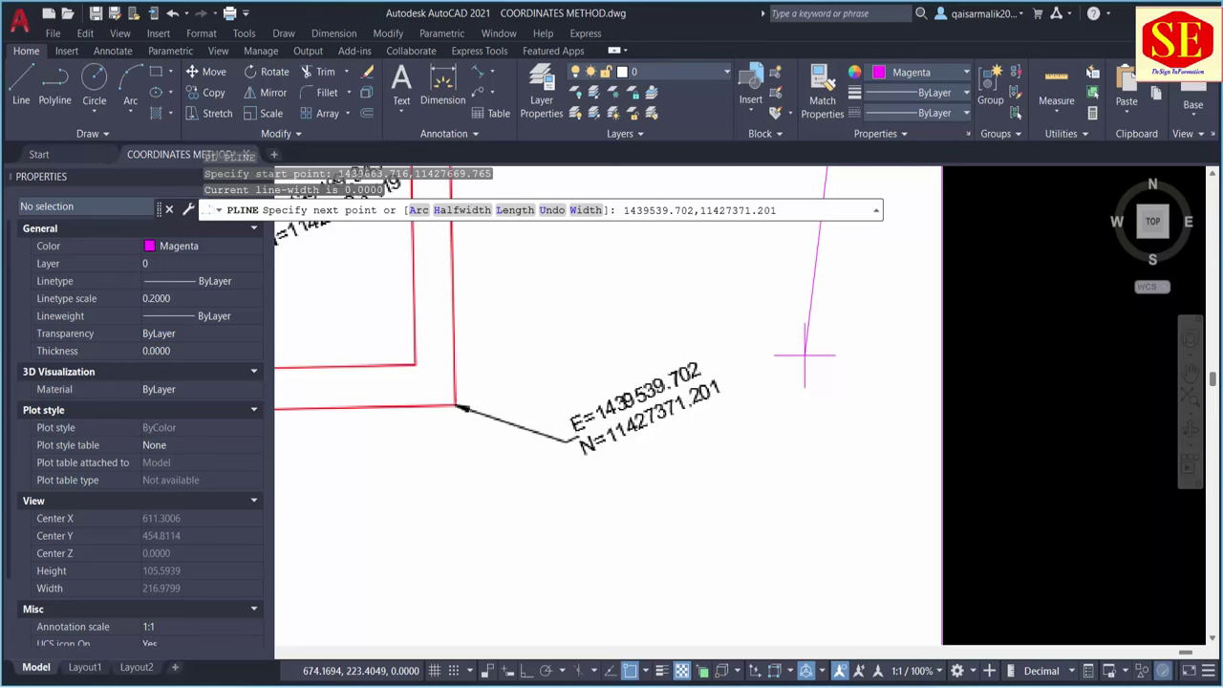
# Add vertices 1439539.702,11427371.201; 1439244.473,11427493.83; 1439368.487,11427792.394, then end the polyline.
pyautogui.press('Return')
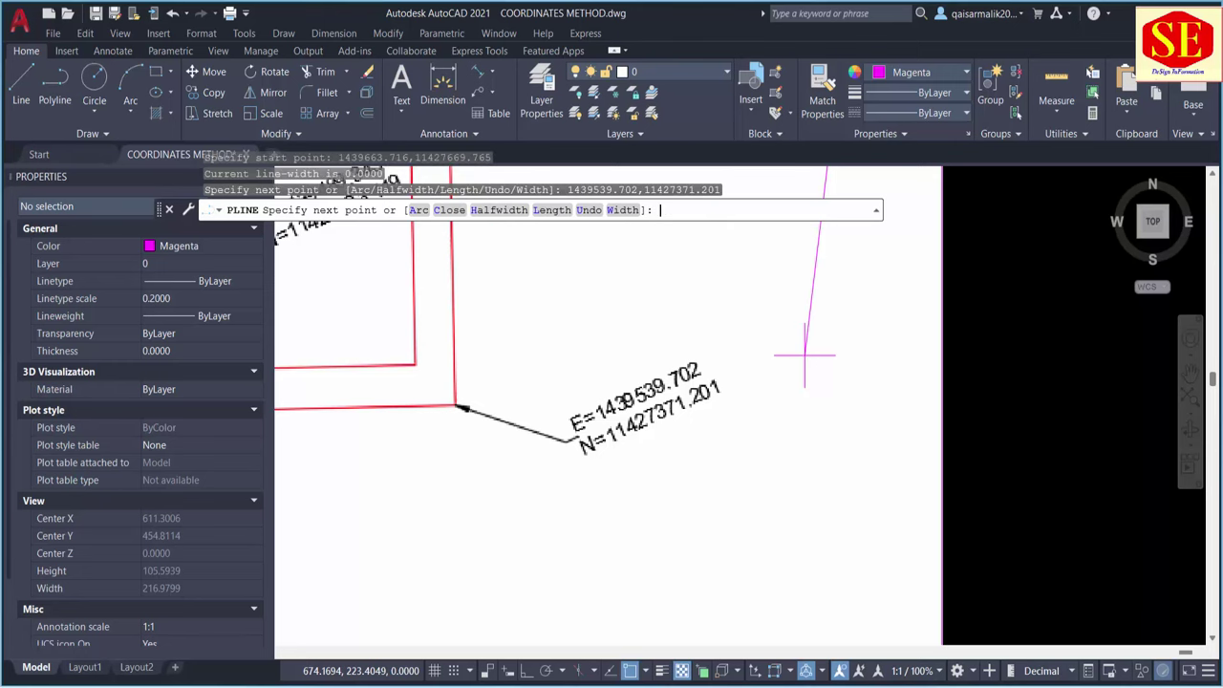
pyautogui.scroll(-3, 805, 355)
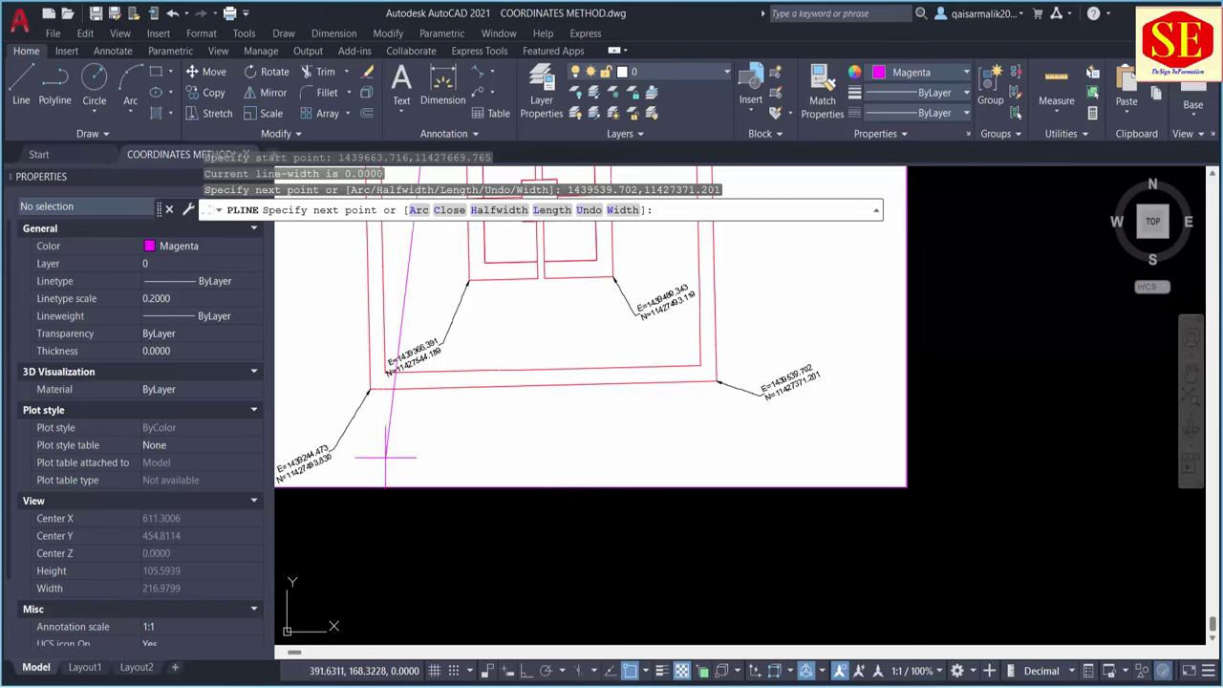
pyautogui.scroll(-2, 560, 430)
pyautogui.scroll(4, 535, 464)
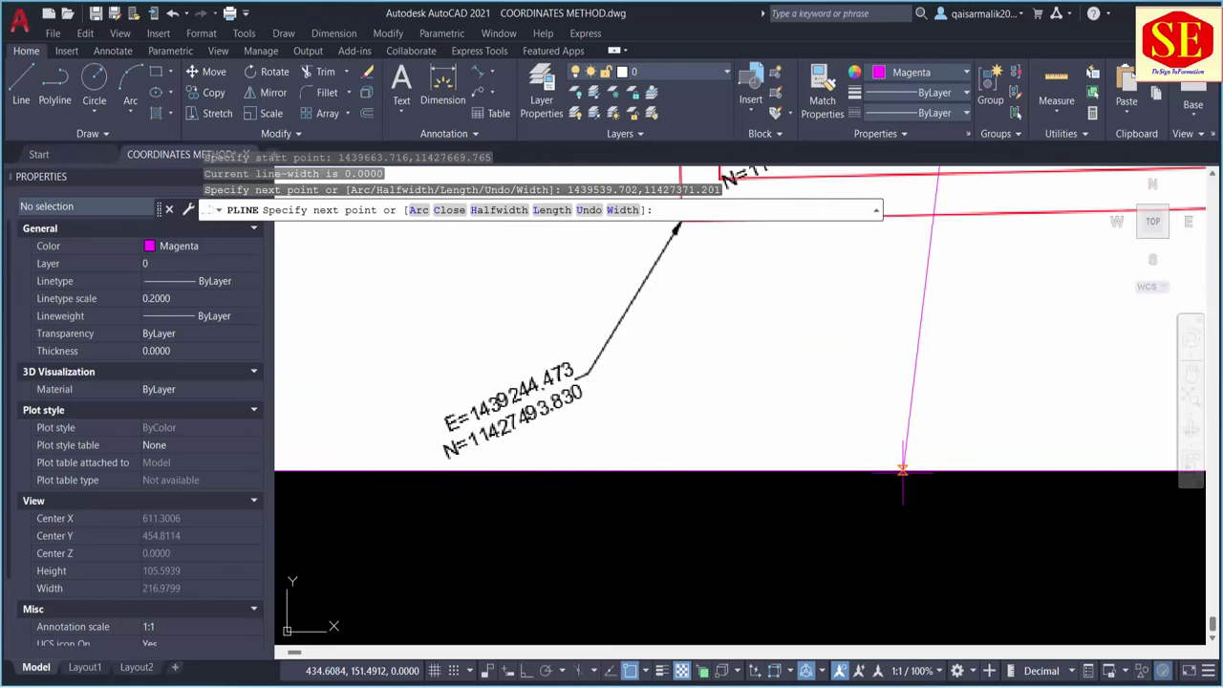
pyautogui.write('1439244.473,11427493.83')
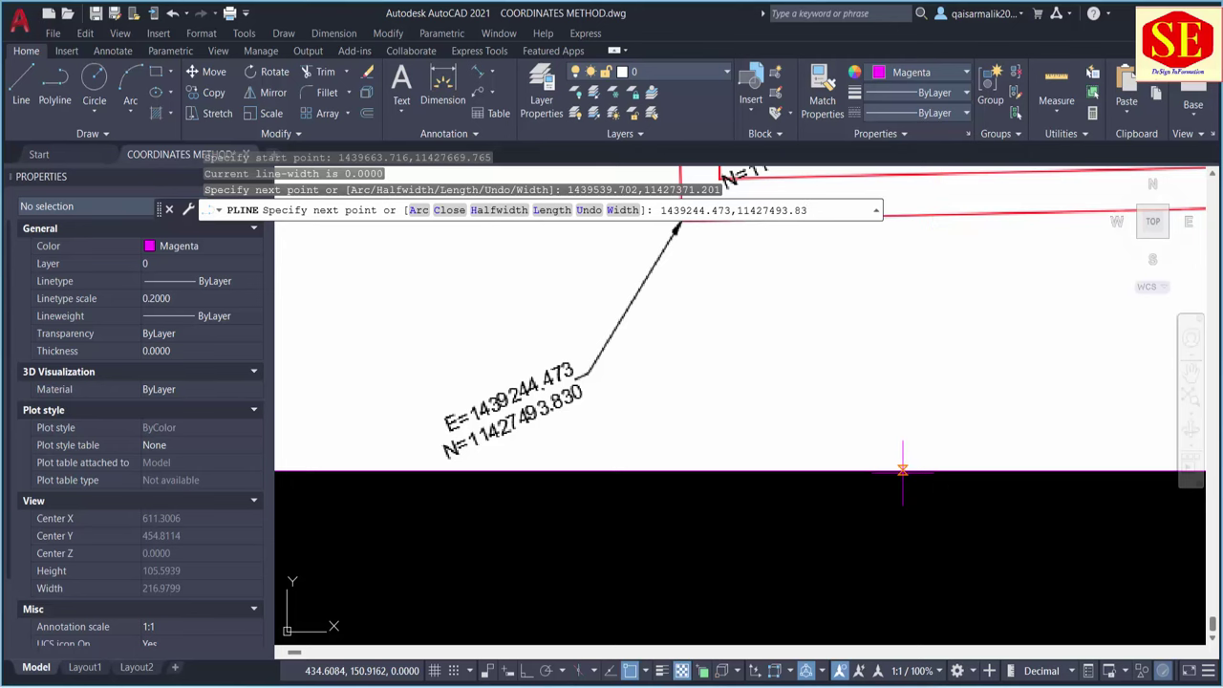
pyautogui.press('Return')
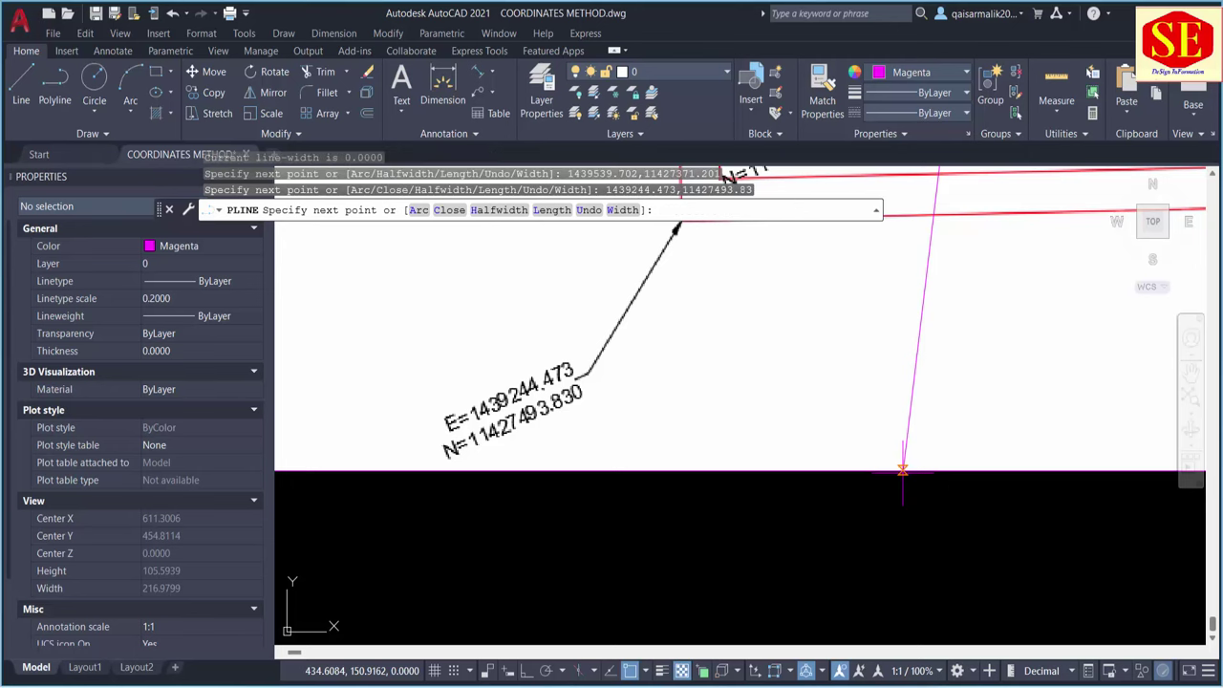
pyautogui.scroll(-5, 903, 470)
pyautogui.scroll(-2, 856, 307)
pyautogui.scroll(5, 857, 307)
pyautogui.write('1439368.487,11427792.394')
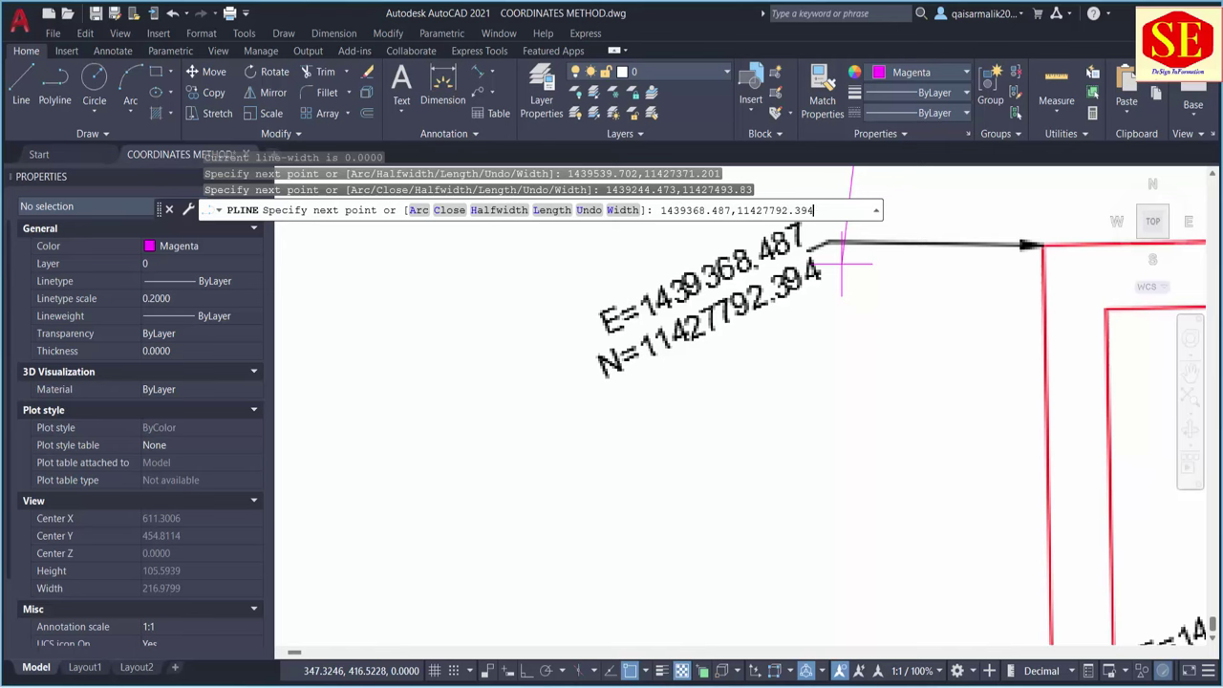
pyautogui.press('Return')
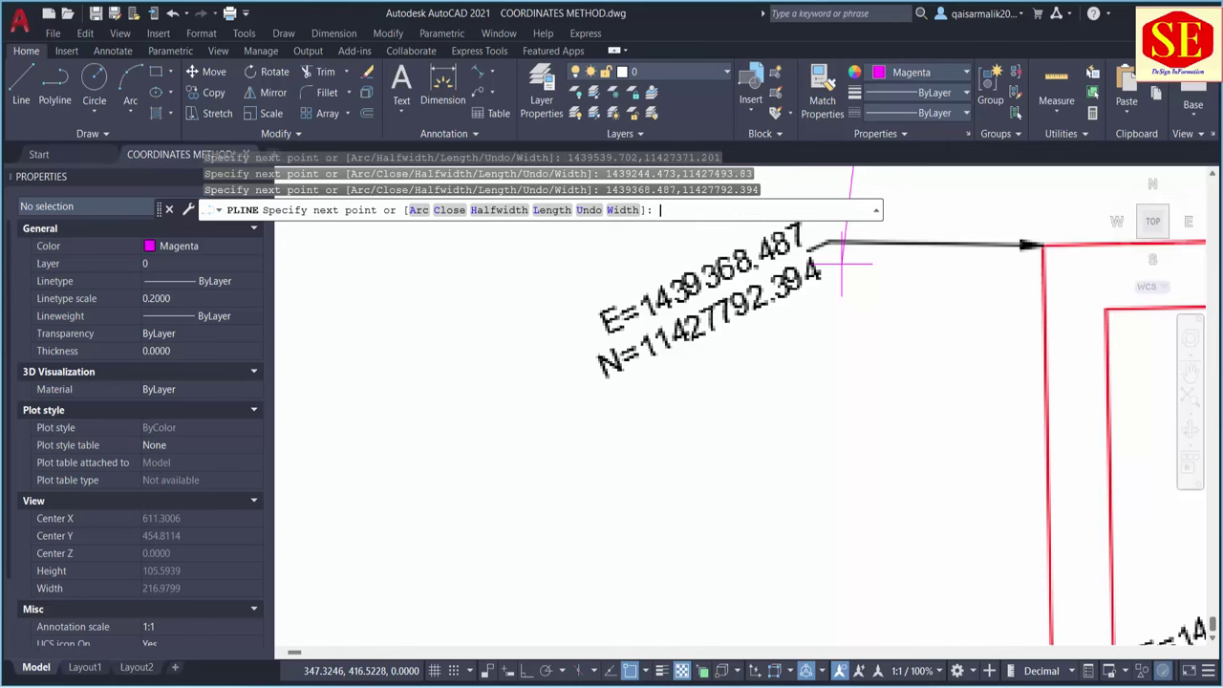
pyautogui.scroll(-5, 845, 263)
pyautogui.scroll(-3, 855, 315)
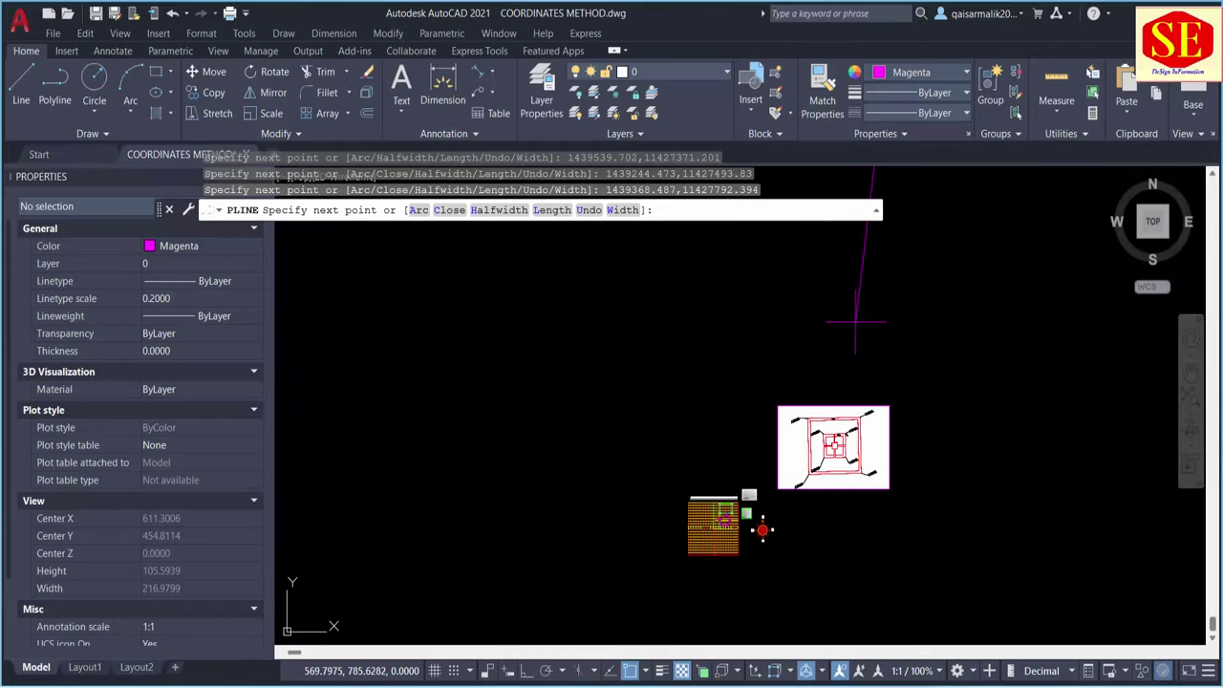
pyautogui.press('Return')
# Window-select the tiny boundary polyline and zoom it into the middle of the view.
pyautogui.press('Return')
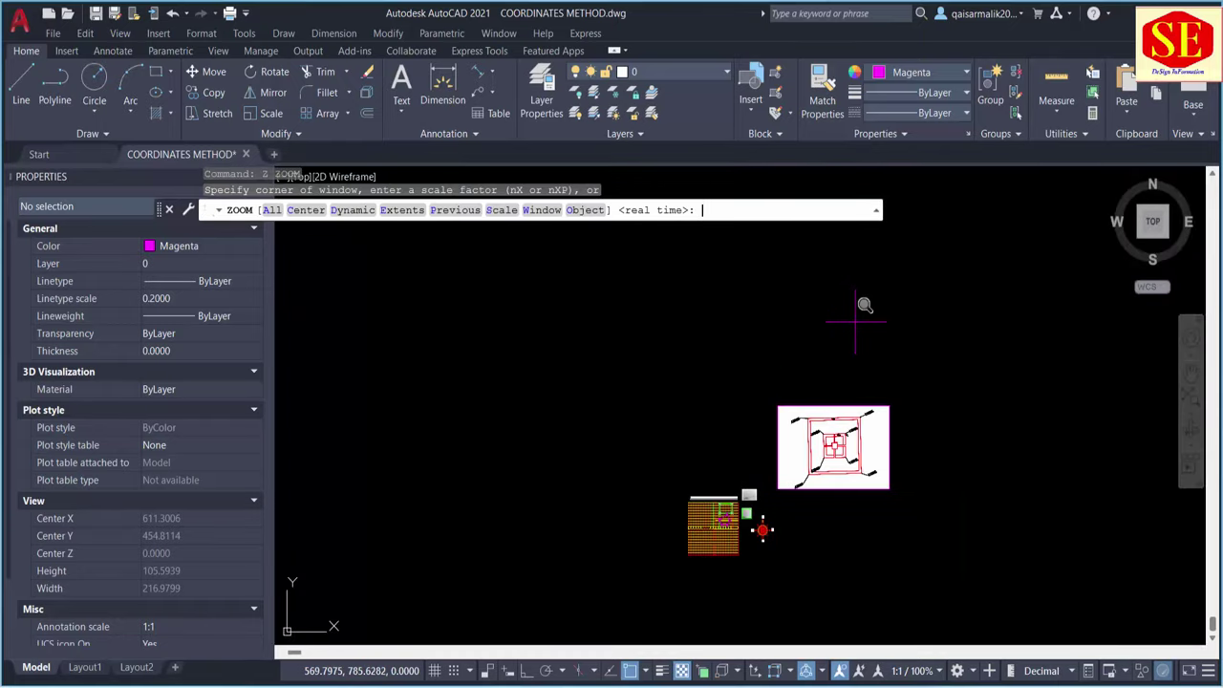
pyautogui.write('E')
pyautogui.press('Return')
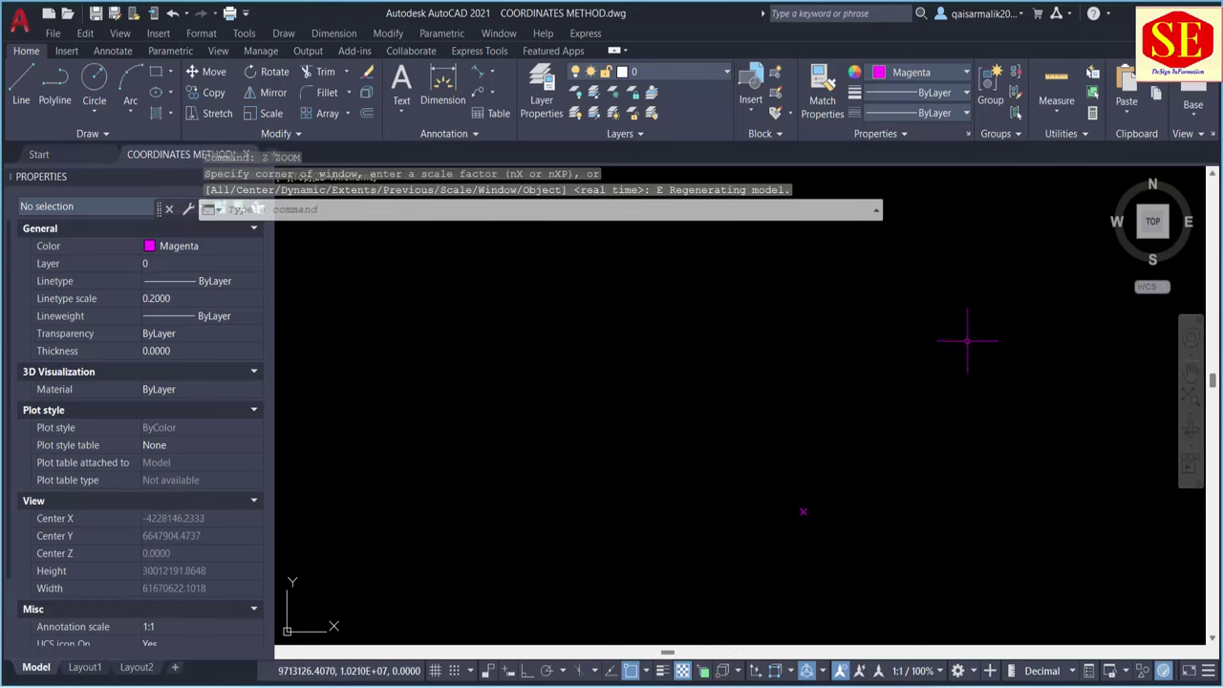
pyautogui.scroll(2, 748, 511)
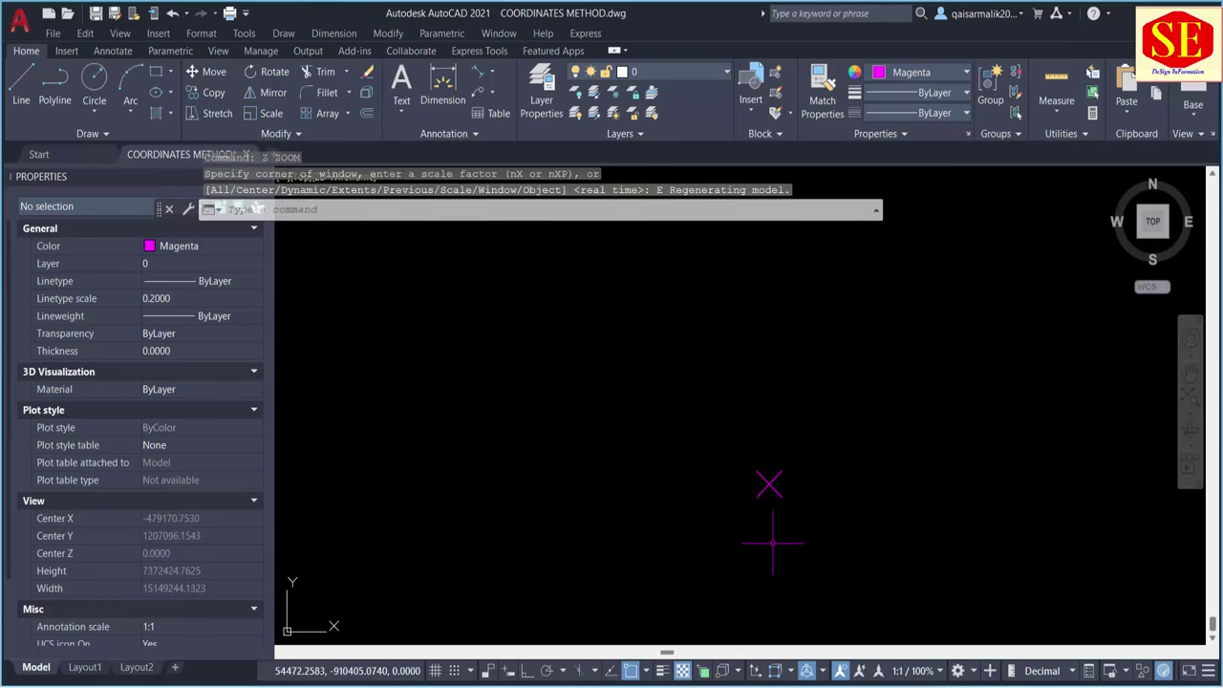
pyautogui.scroll(-5, 775, 526)
pyautogui.moveTo(922, 287); pyautogui.dragTo(900, 383, button='middle')
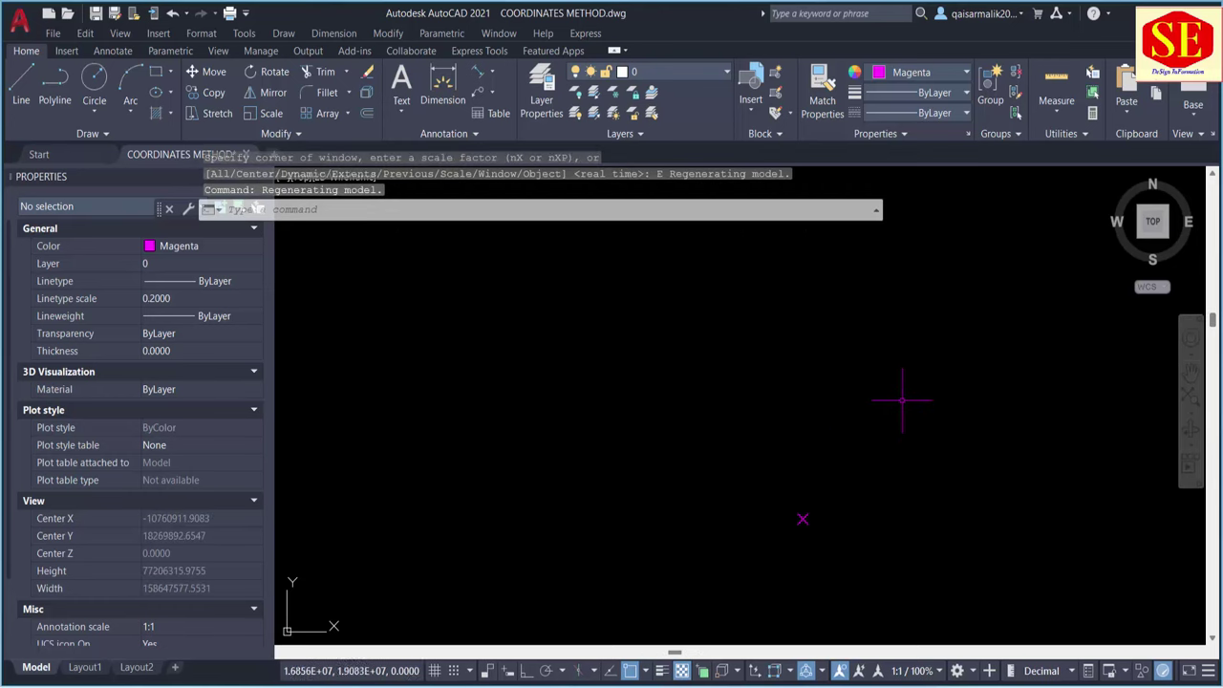
pyautogui.click(848, 418)
pyautogui.click(751, 481)
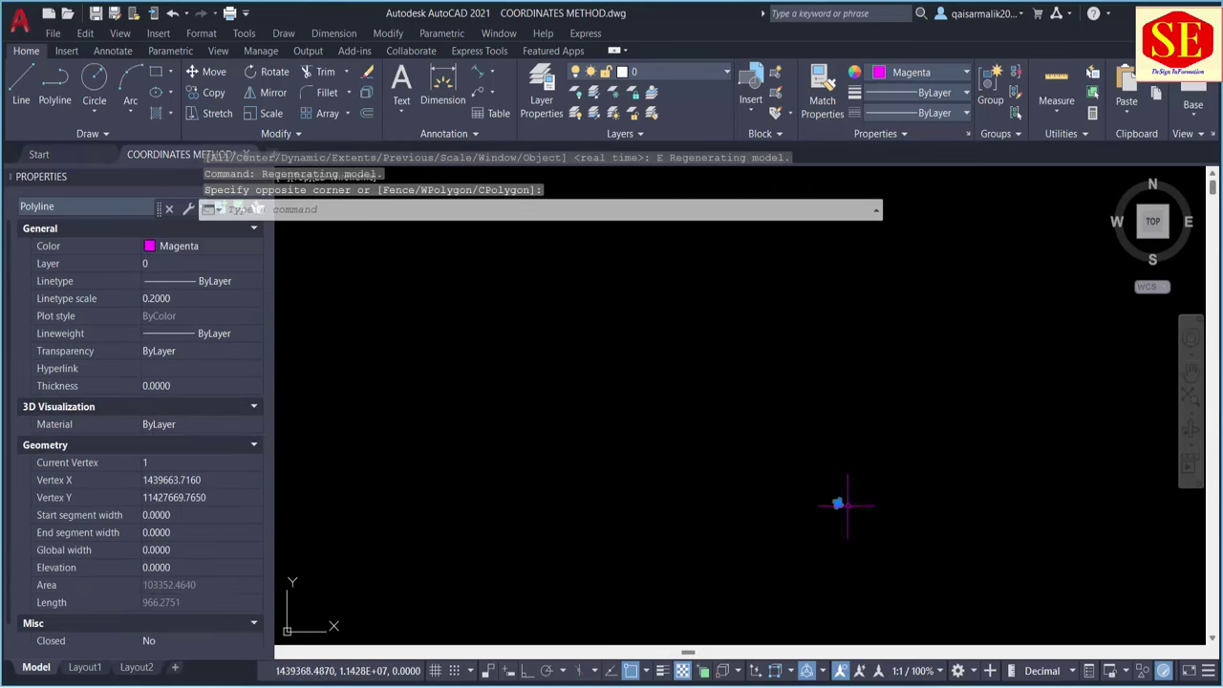
pyautogui.moveTo(846, 512); pyautogui.dragTo(774, 406, button='middle')
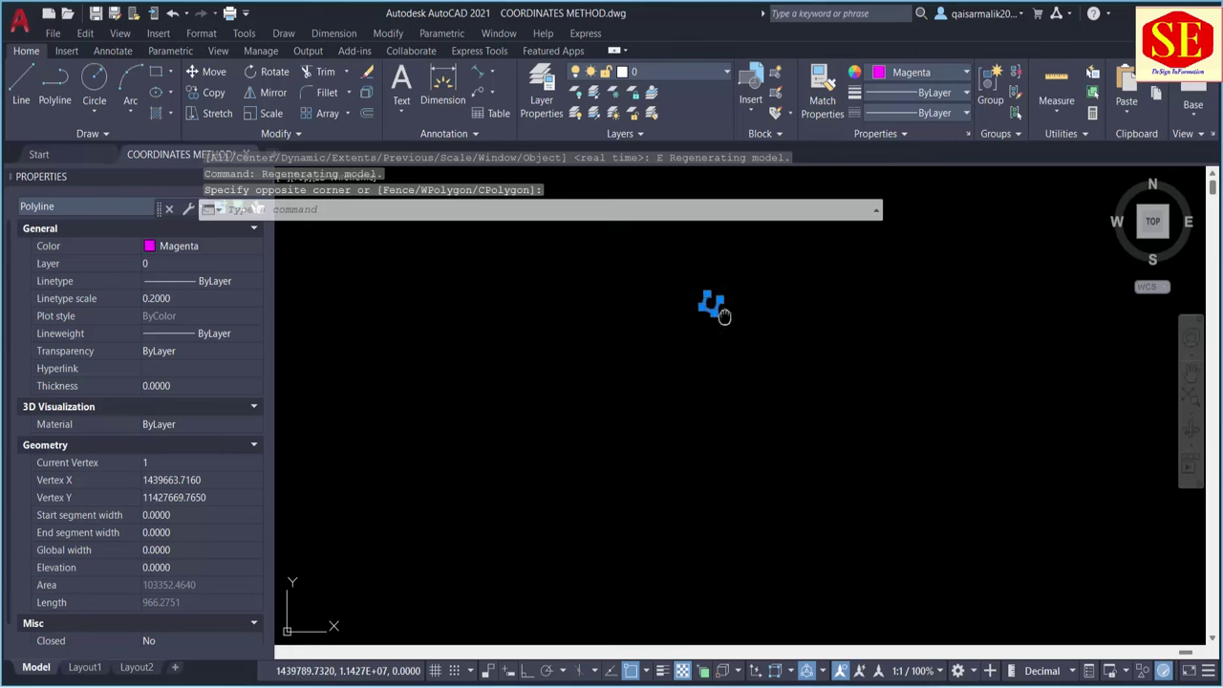
pyautogui.moveTo(723, 314); pyautogui.dragTo(732, 468, button='middle')
pyautogui.scroll(10, 728, 391)
pyautogui.press('Escape')
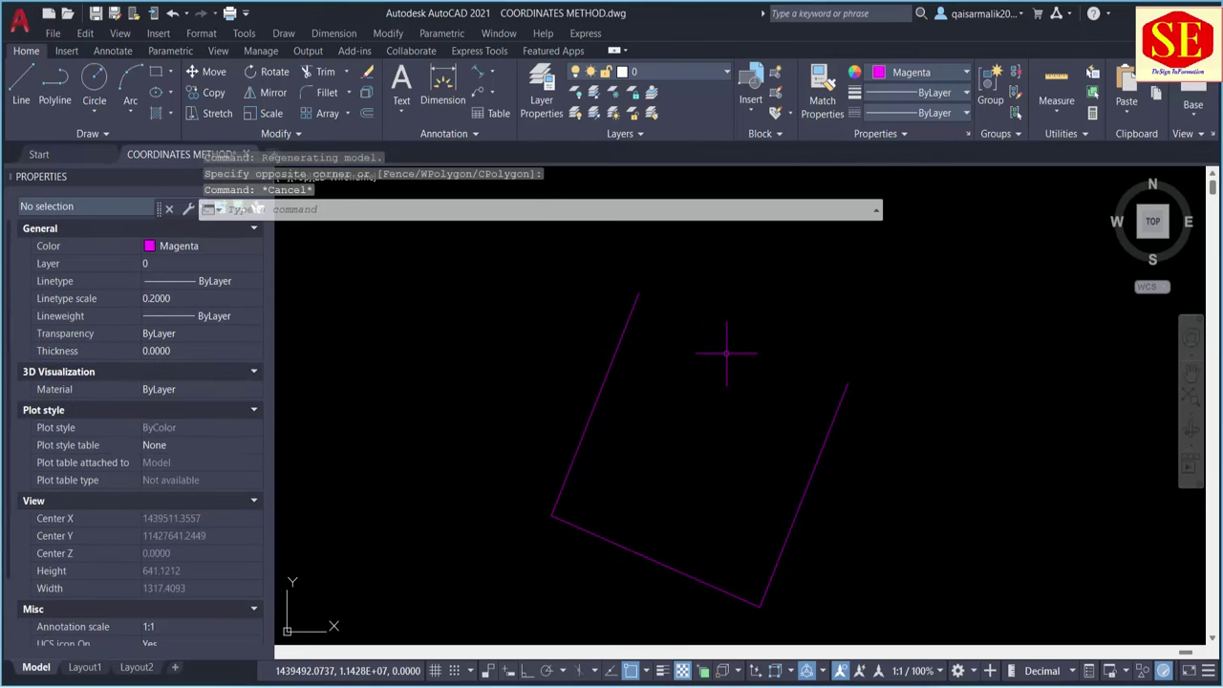
# Start a new polyline at the top corner, cancel it, then paste from the clipboard.
pyautogui.write('PL')
pyautogui.press('Return')
pyautogui.click(638, 294)
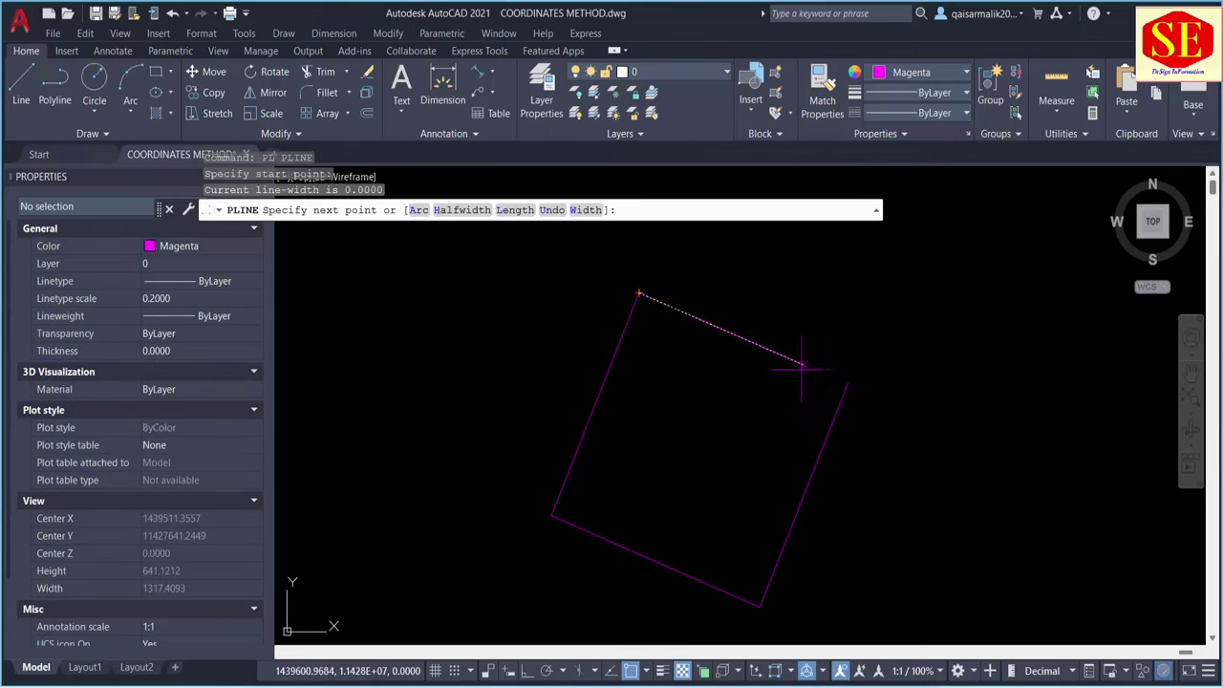
pyautogui.press('Escape')
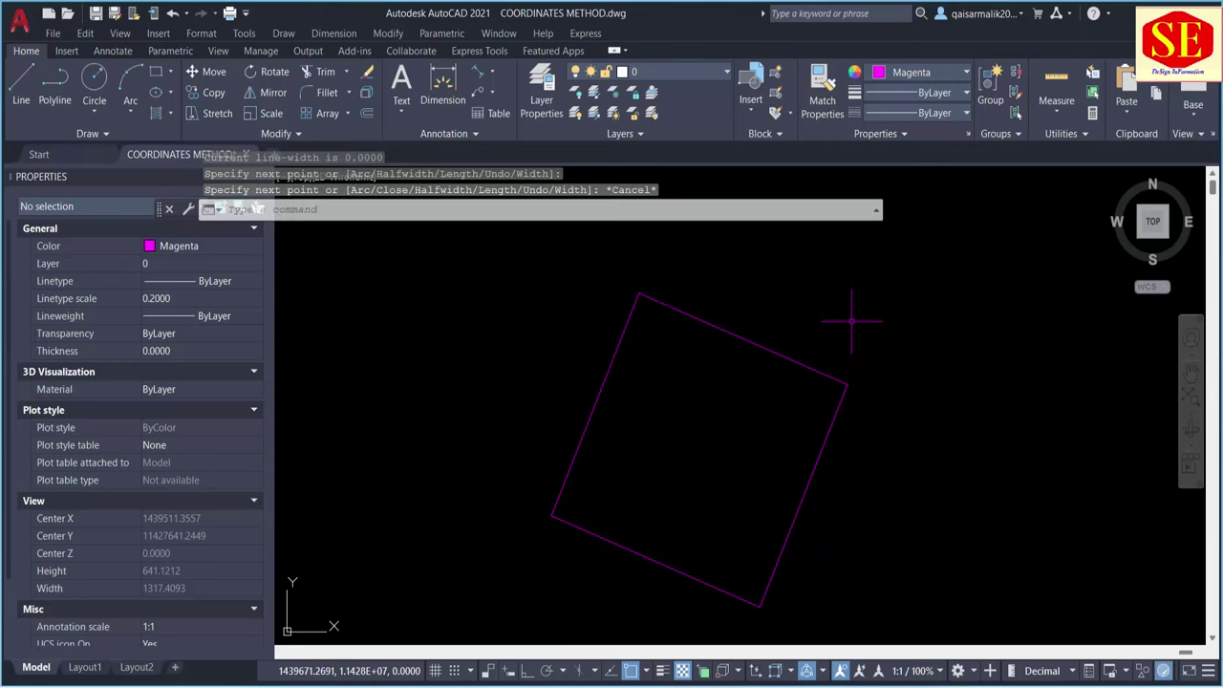
pyautogui.hotkey('ctrl', 'v')
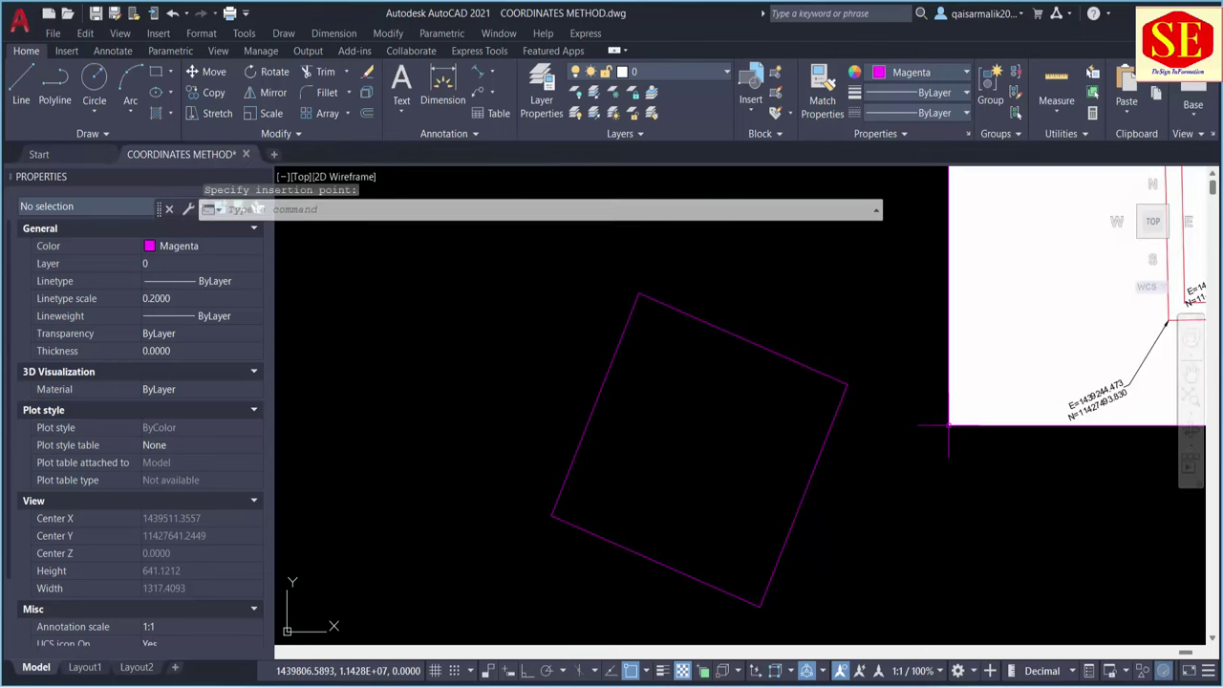
# Pan and zoom the view to frame the magenta boundary square.
pyautogui.scroll(-2, 860, 487)
pyautogui.moveTo(863, 491); pyautogui.dragTo(880, 459, button='middle')
pyautogui.scroll(-3, 907, 497)
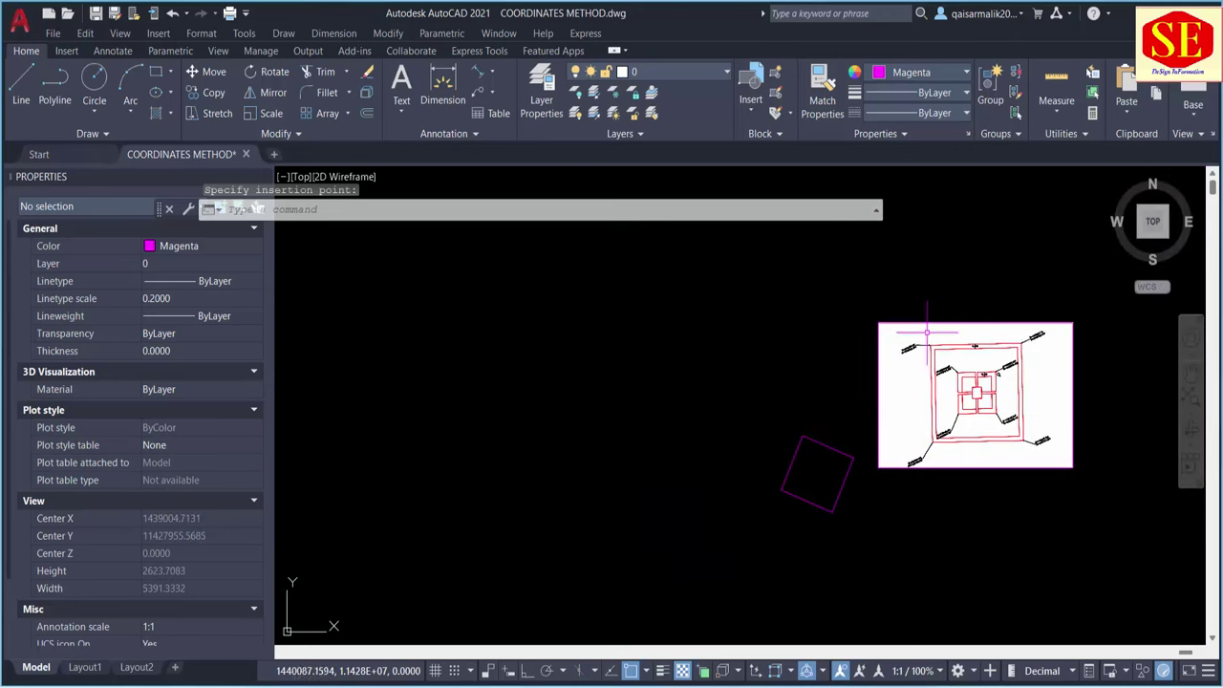
pyautogui.scroll(6, 808, 463)
pyautogui.scroll(-2, 776, 460)
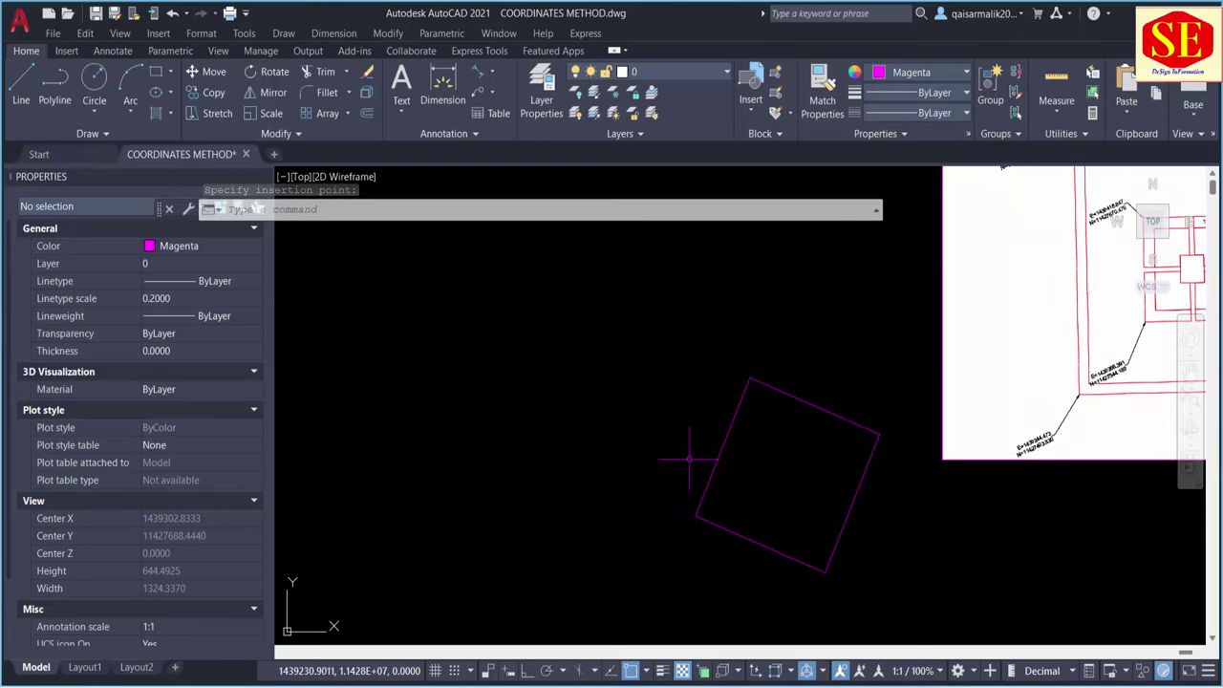
pyautogui.moveTo(715, 426); pyautogui.dragTo(657, 436, button='middle')
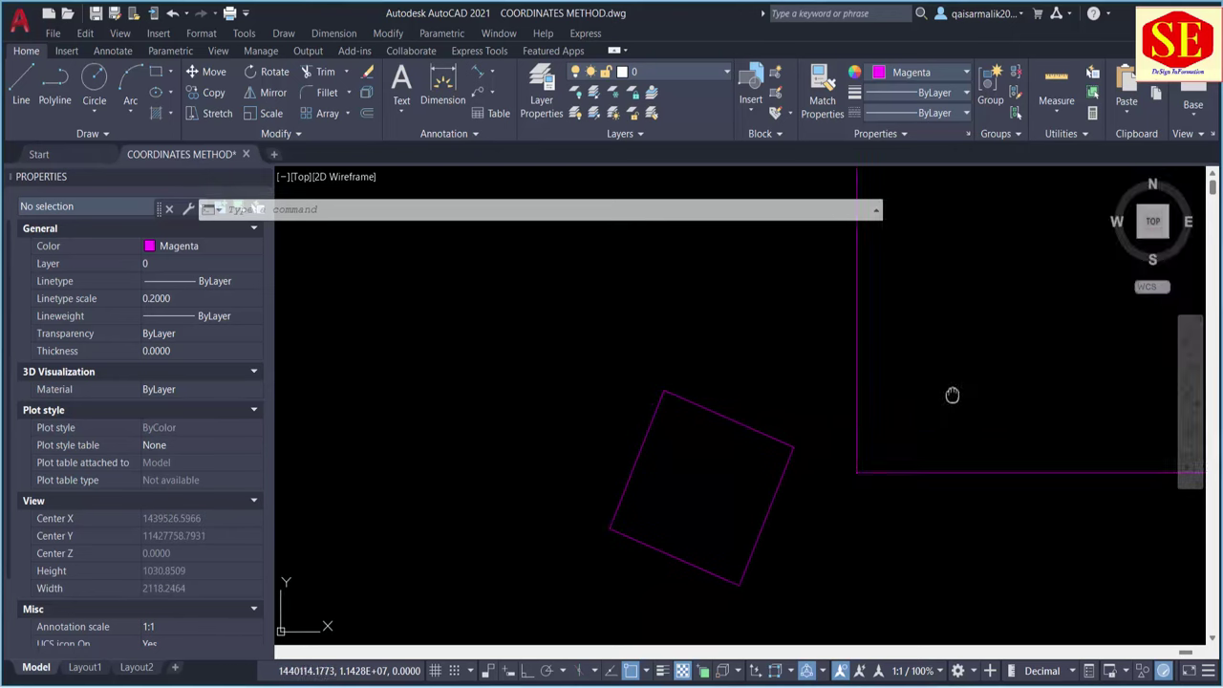
pyautogui.moveTo(955, 382); pyautogui.dragTo(855, 433, button='middle')
pyautogui.scroll(5, 997, 230)
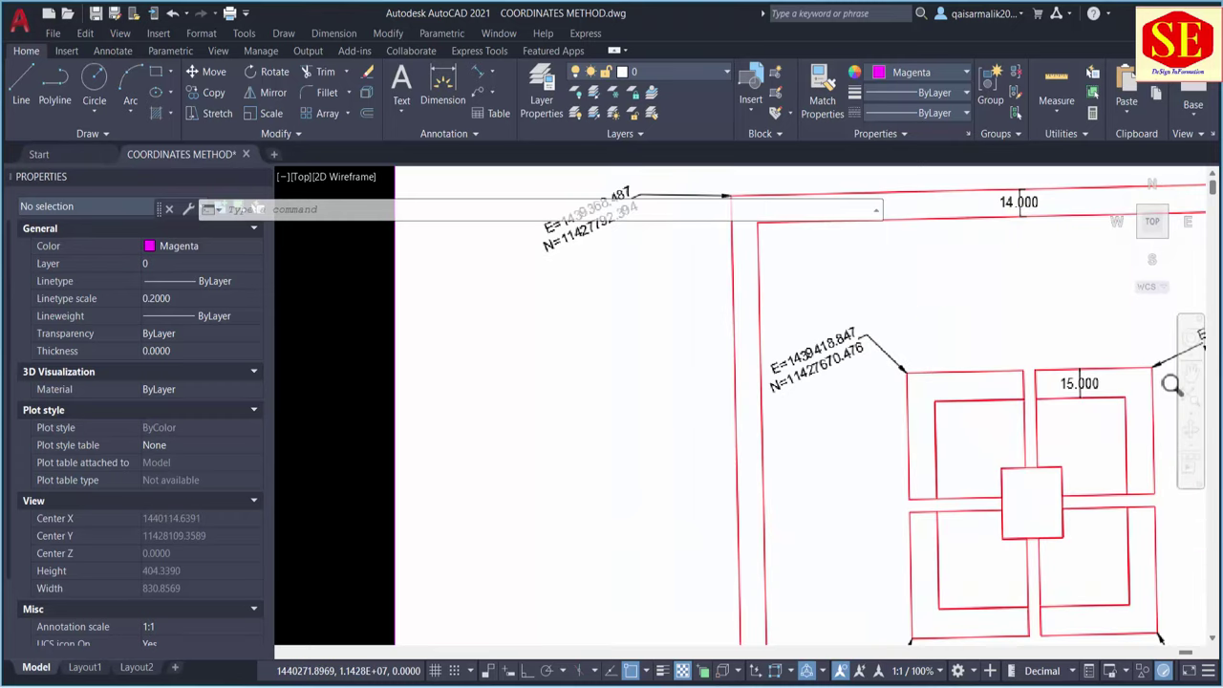
pyautogui.scroll(-6, 627, 321)
# Offset the magenta boundary polyline by 14 units, placing the parallel copy on the chosen side.
pyautogui.write('d')
pyautogui.press('Return')
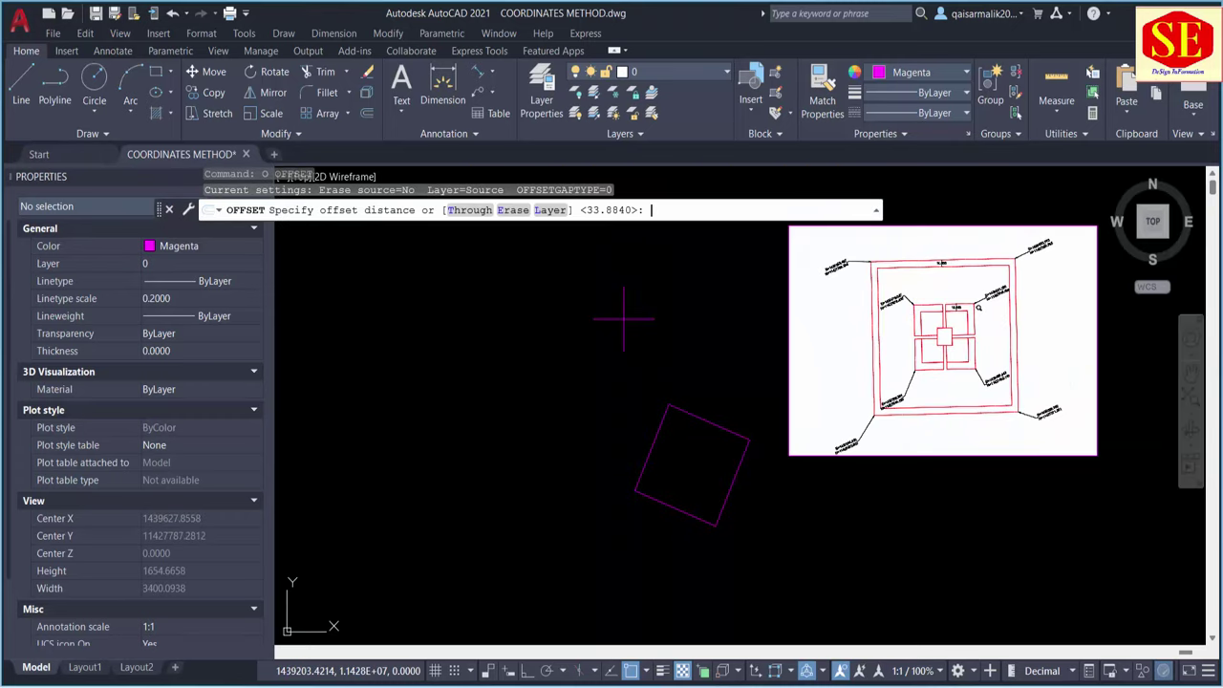
pyautogui.write('14')
pyautogui.press('Return')
pyautogui.scroll(2, 635, 382)
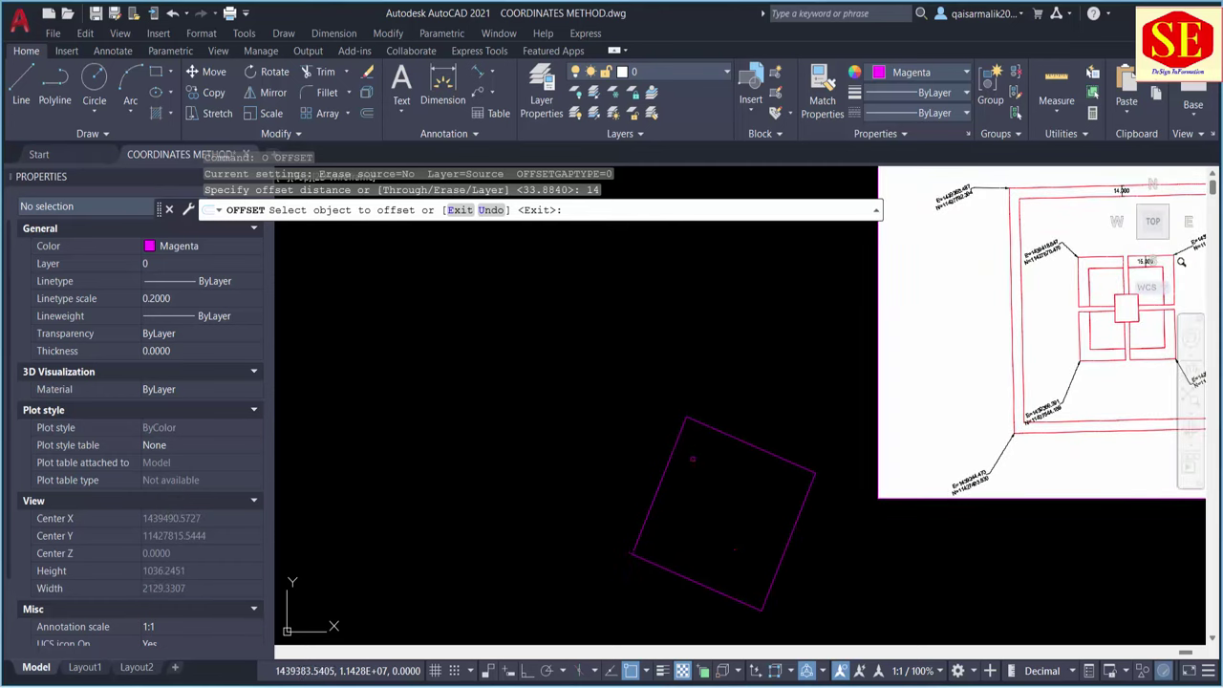
pyautogui.click(671, 442)
pyautogui.click(723, 481)
pyautogui.scroll(2, 726, 440)
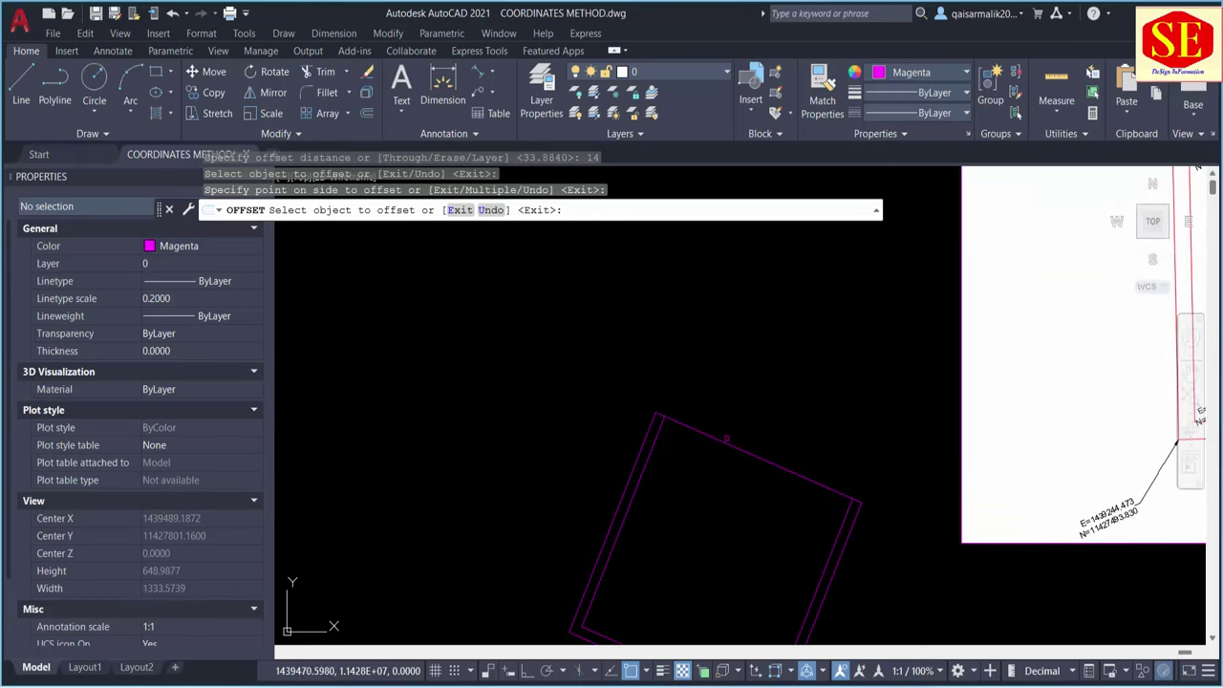
pyautogui.click(721, 444)
pyautogui.click(683, 507)
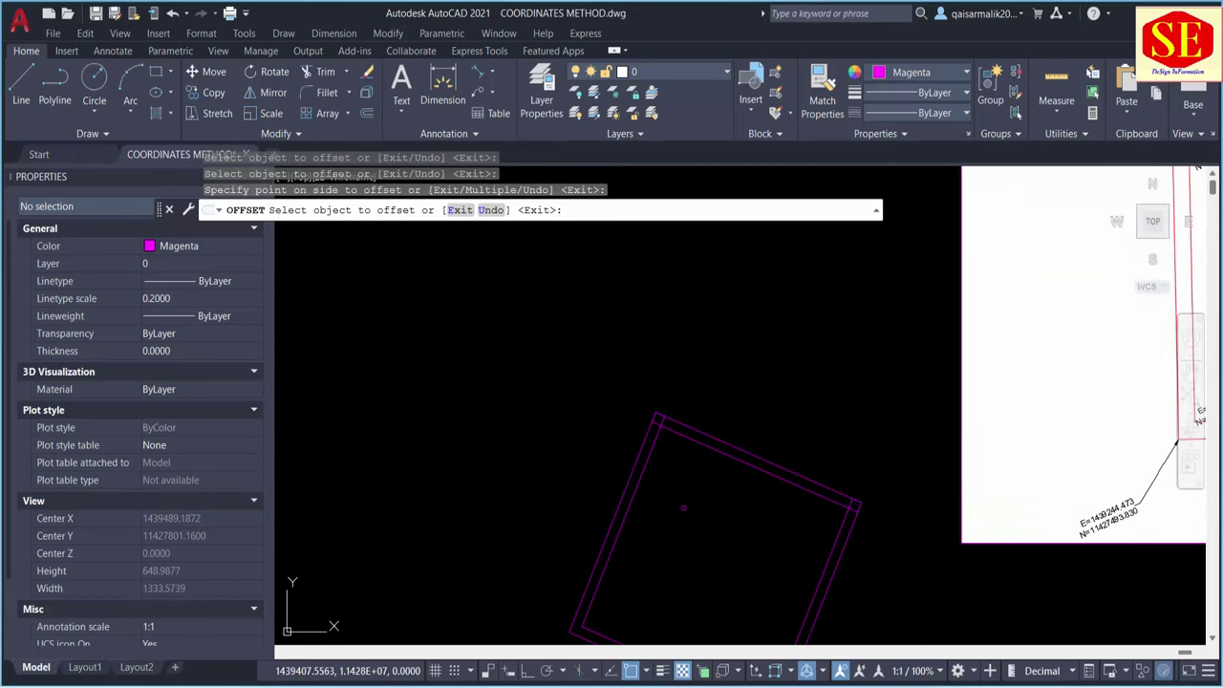
pyautogui.press('Escape')
# Start the TRIM command with the tr alias.
pyautogui.write('tr')
pyautogui.press('Return')
pyautogui.scroll(3, 657, 416)
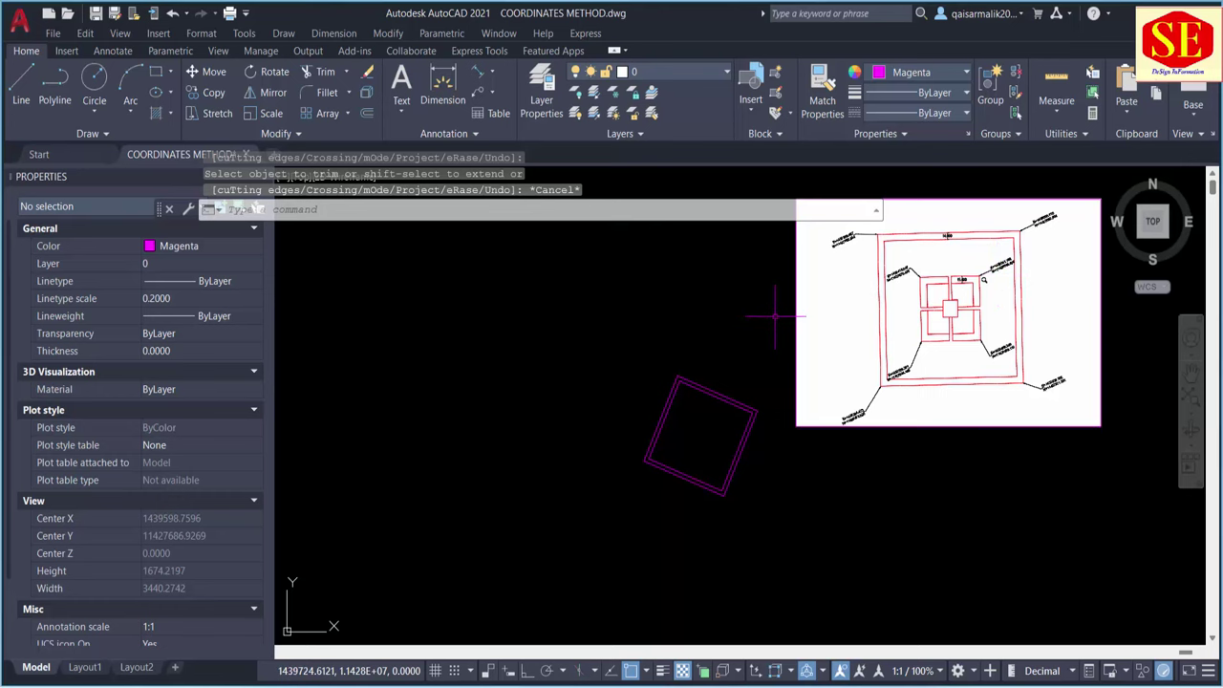
# Zoom to the drawing extents and regenerate the display.
pyautogui.scroll(-15, 818, 300)
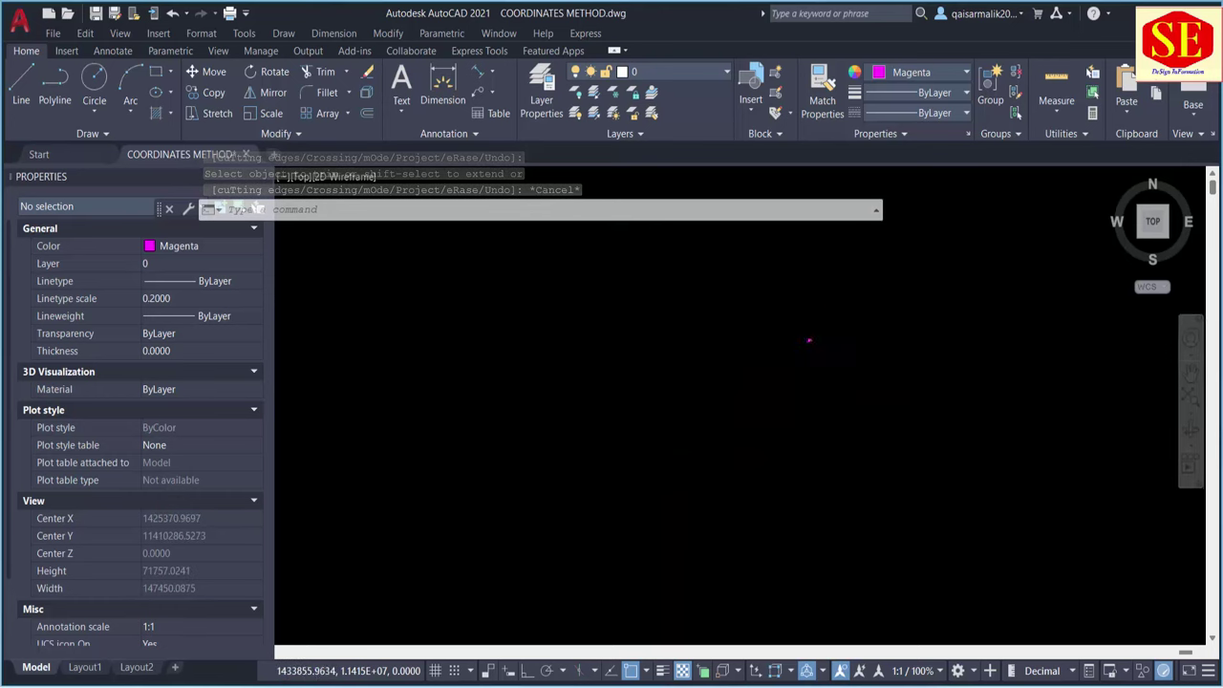
pyautogui.scroll(-20, 808, 341)
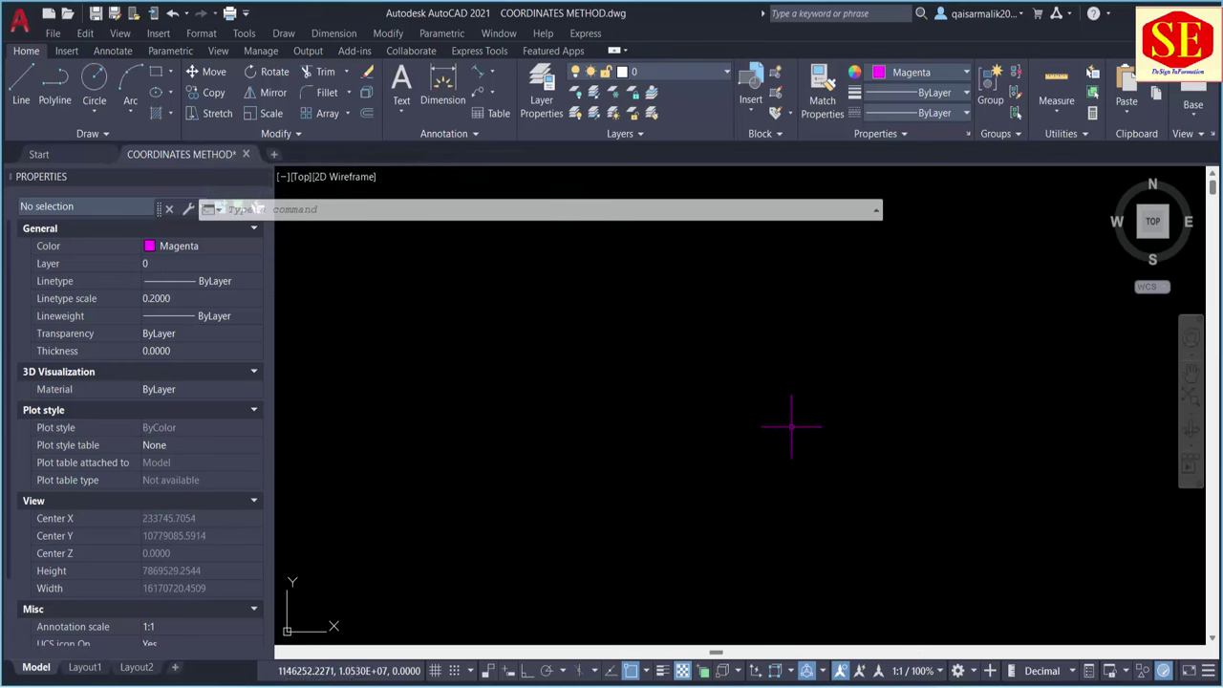
pyautogui.write('z')
pyautogui.press('Return')
pyautogui.write('e')
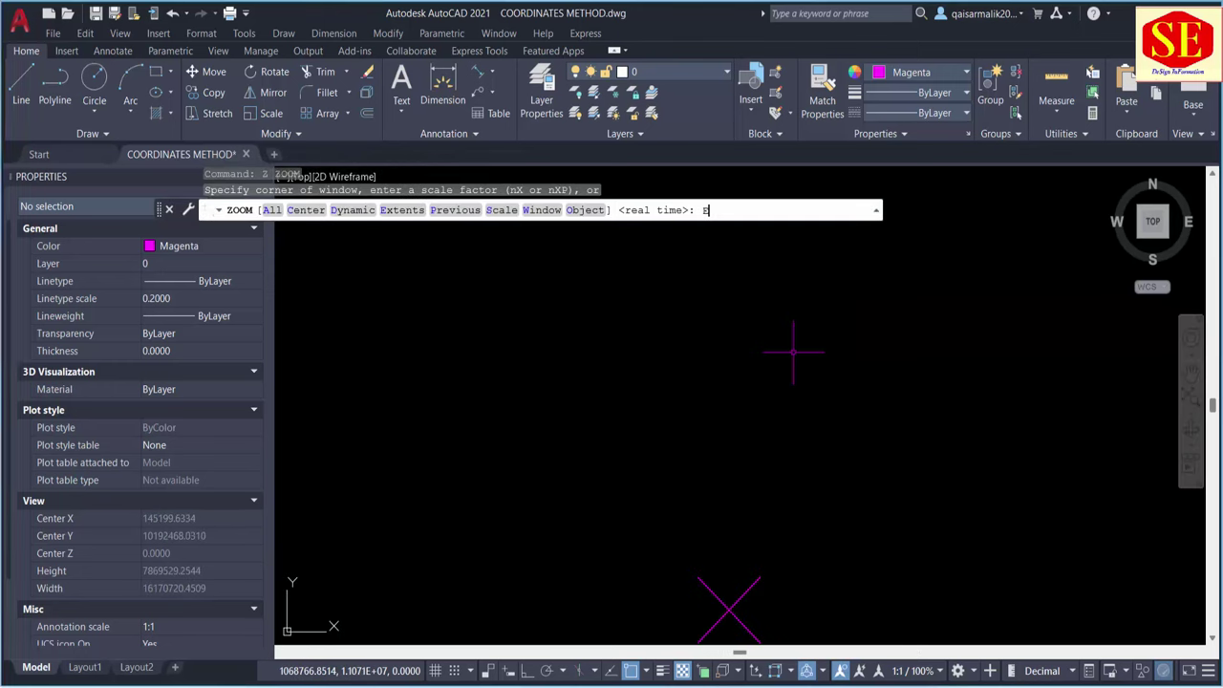
pyautogui.press('Return')
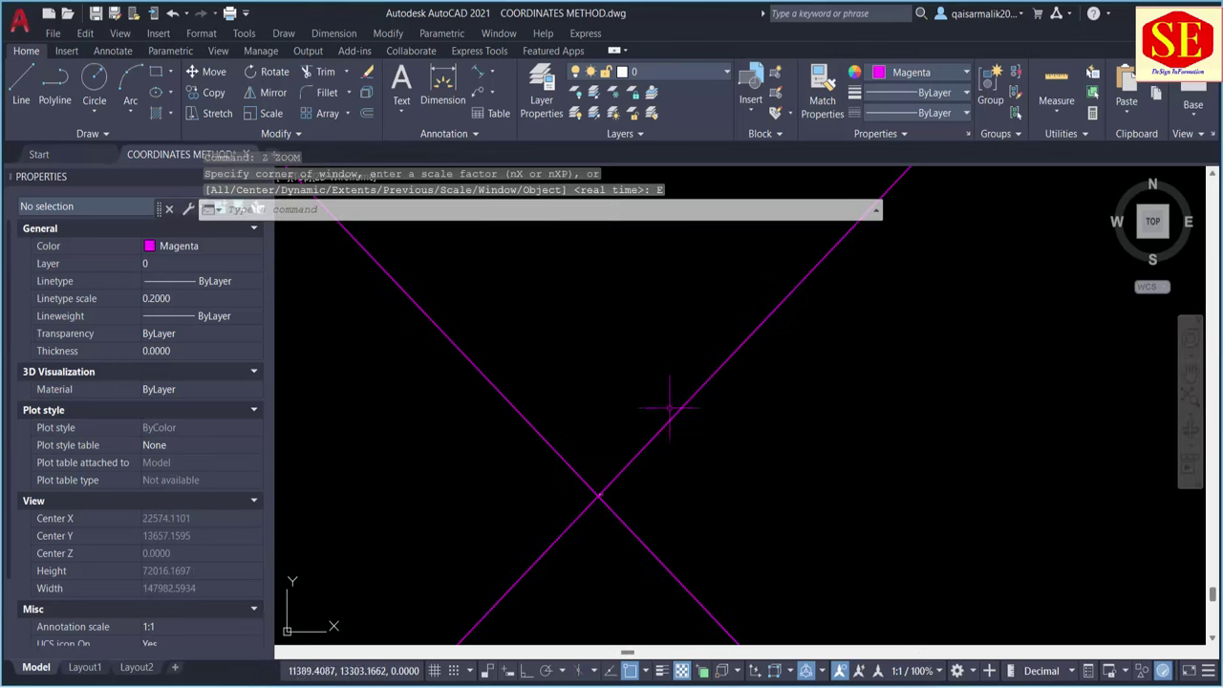
pyautogui.scroll(10, 634, 499)
pyautogui.scroll(10, 696, 499)
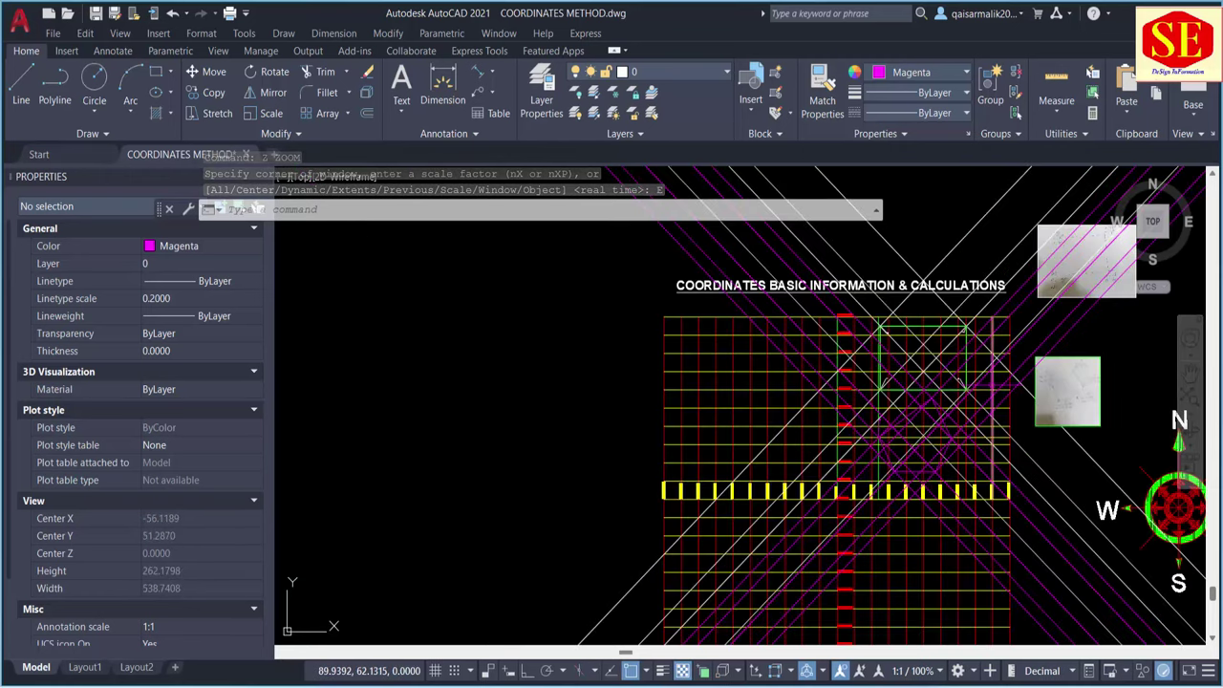
pyautogui.write('re')
pyautogui.press('Return')
# Centre the magenta five-sided polygon on the coordinates grid sheet.
pyautogui.scroll(3, 889, 382)
pyautogui.scroll(3, 889, 382)
pyautogui.moveTo(860, 477)
pyautogui.mouseDown(button='middle')
pyautogui.moveTo(822, 492)
pyautogui.moveTo(820, 516)
pyautogui.mouseUp(button='middle')
pyautogui.press('Escape')
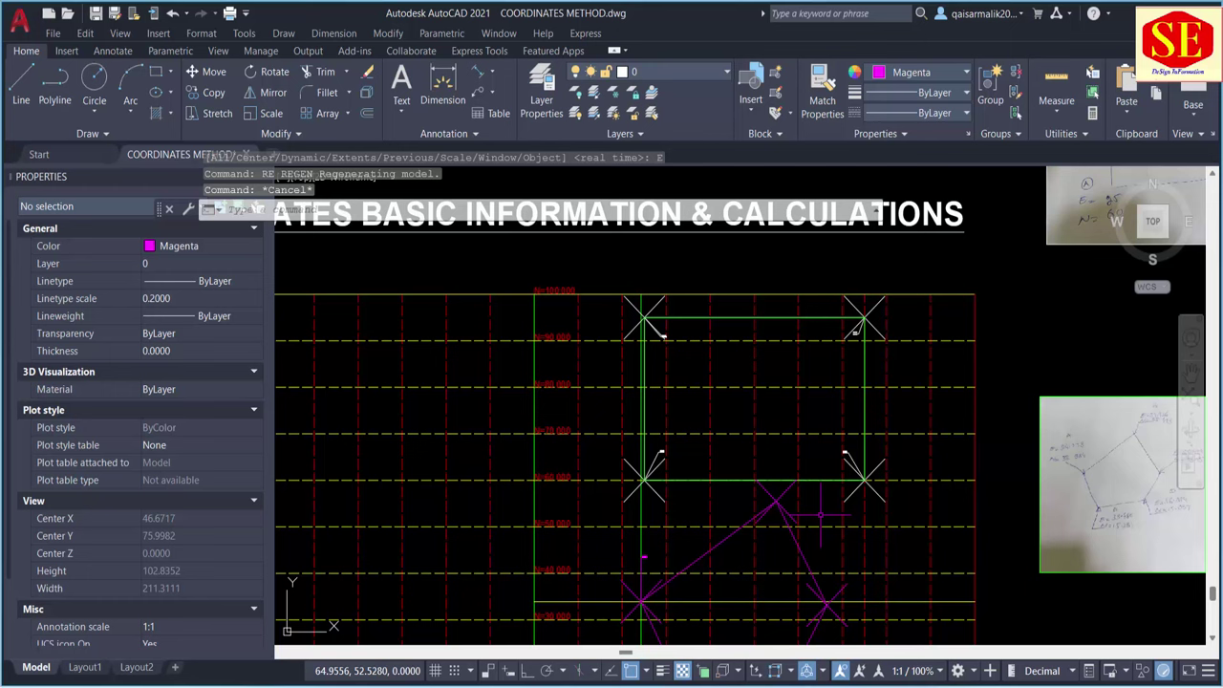
pyautogui.scroll(-2, 734, 504)
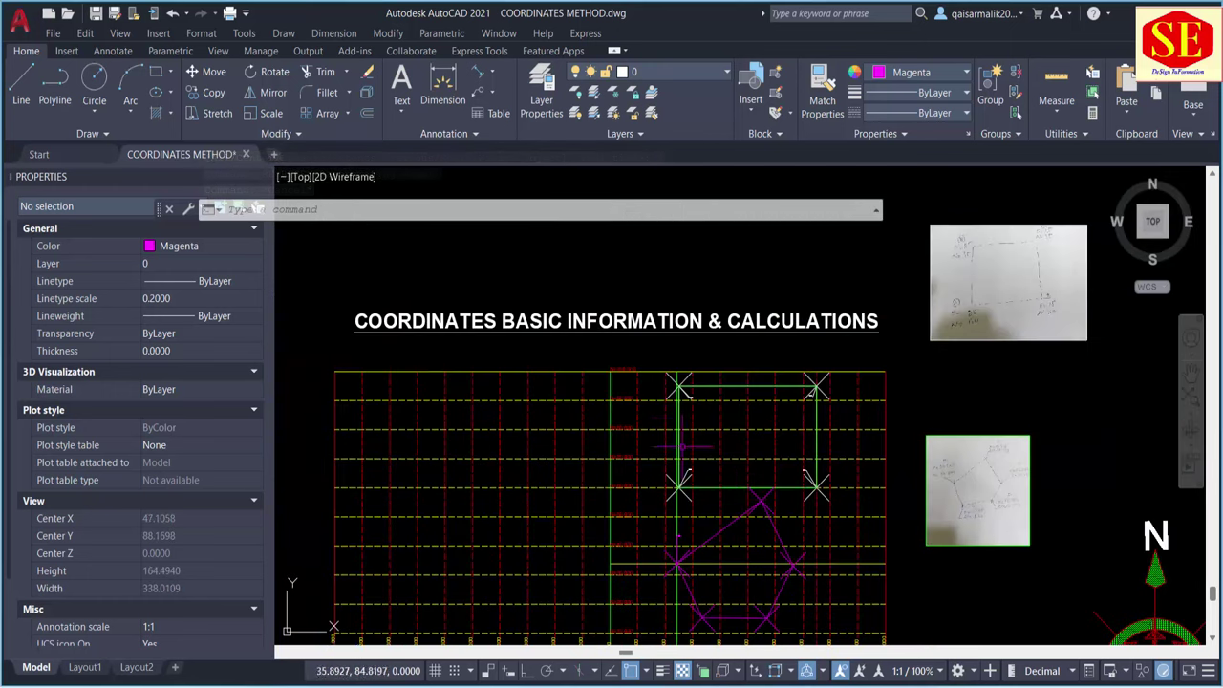
pyautogui.scroll(1, 668, 420)
pyautogui.scroll(-3, 625, 449)
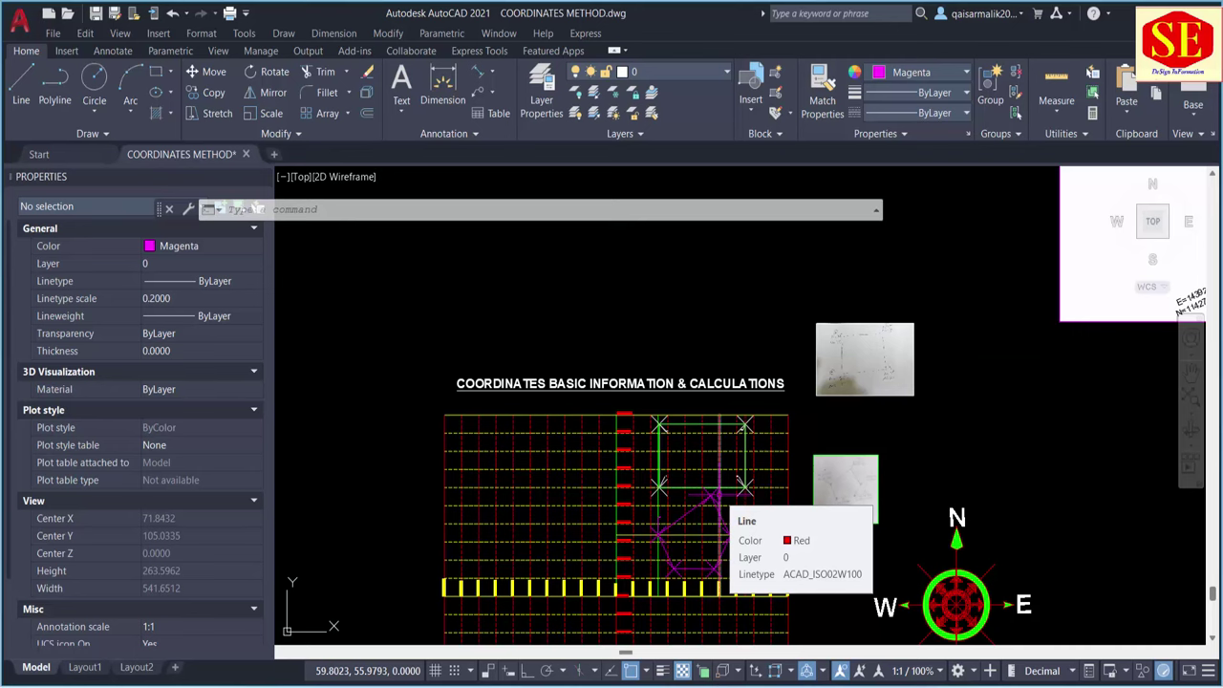
pyautogui.press('Escape')
pyautogui.press('Escape')
pyautogui.scroll(4, 728, 450)
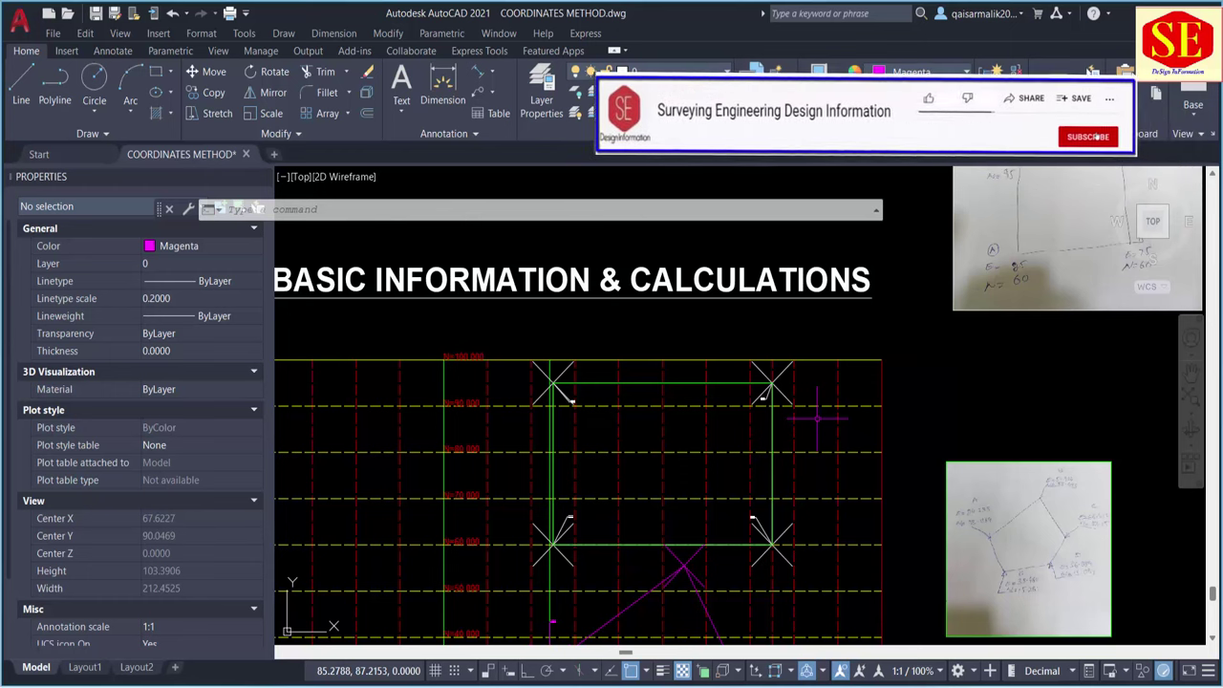
pyautogui.moveTo(827, 387); pyautogui.dragTo(851, 349, button='middle')
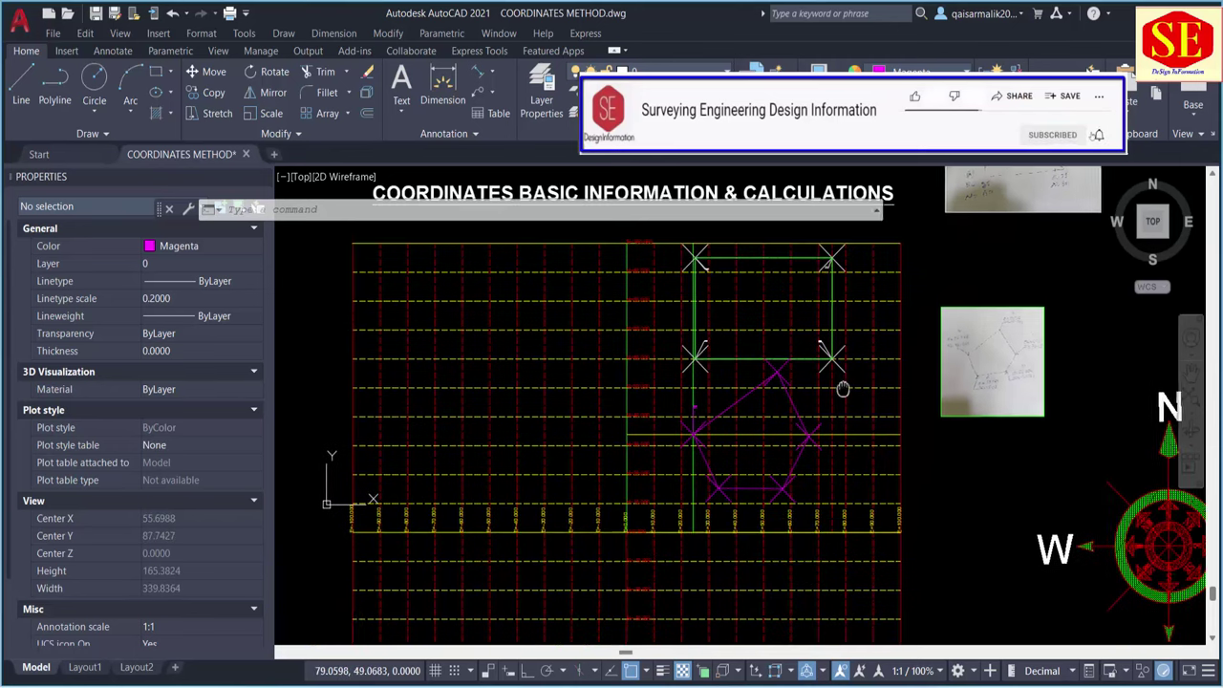